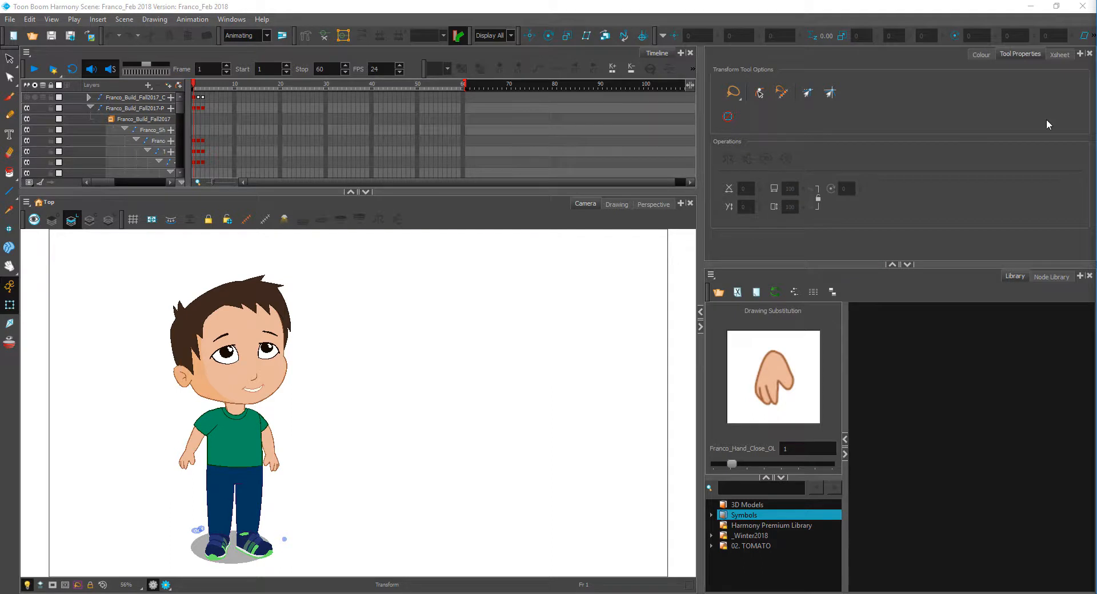
# - Delete the red Franco_Build_Fall2017_1 group and its peg with their drawing files, and reposition the remaining Franco_Build_Fall2017 group and peg
pyautogui.moveTo(1096, 131); pyautogui.dragTo(1060, 54)
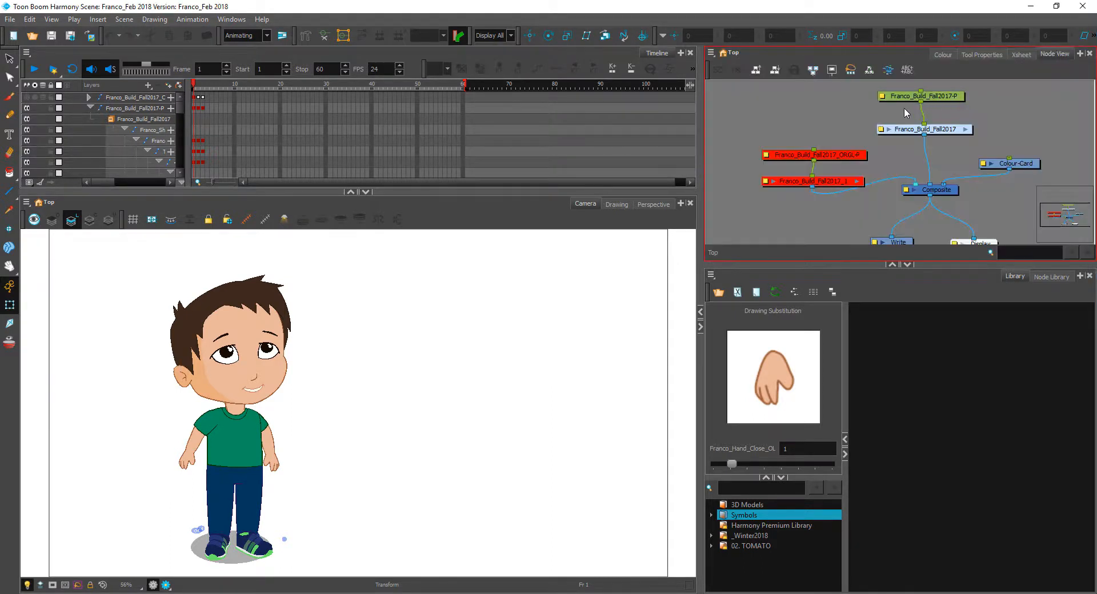
pyautogui.moveTo(999, 317); pyautogui.dragTo(996, 337)
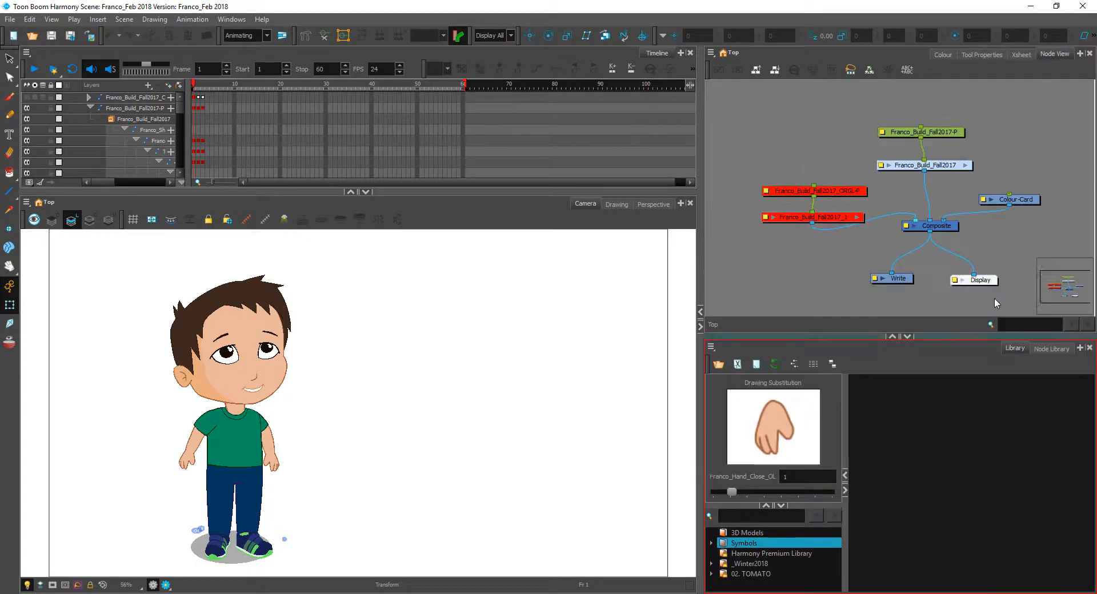
pyautogui.press('Delete')
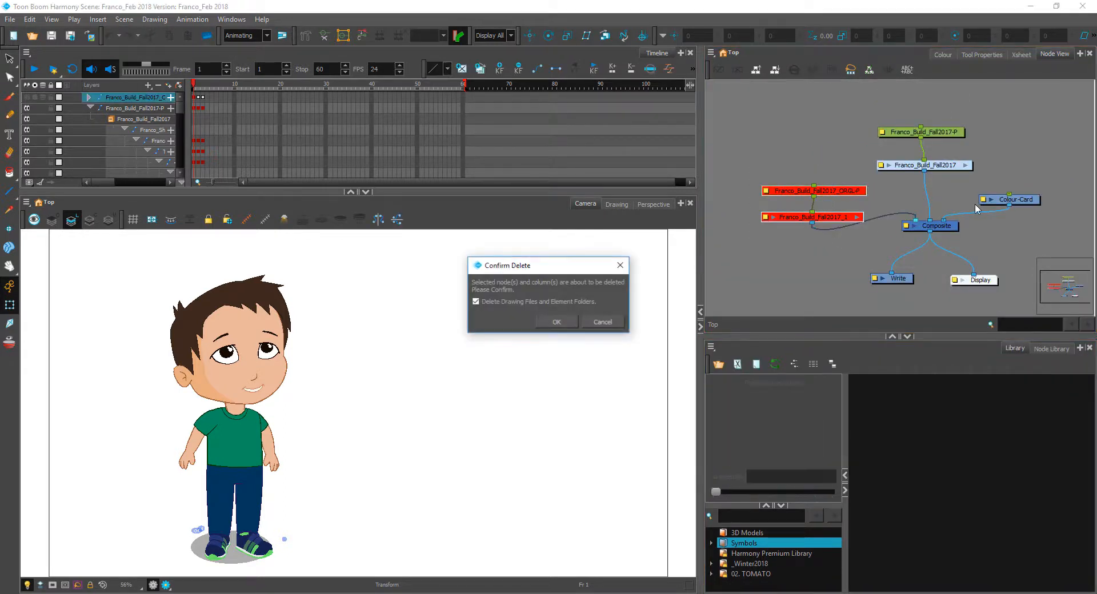
pyautogui.click(557, 321)
pyautogui.moveTo(976, 119); pyautogui.dragTo(799, 175)
pyautogui.click(906, 197)
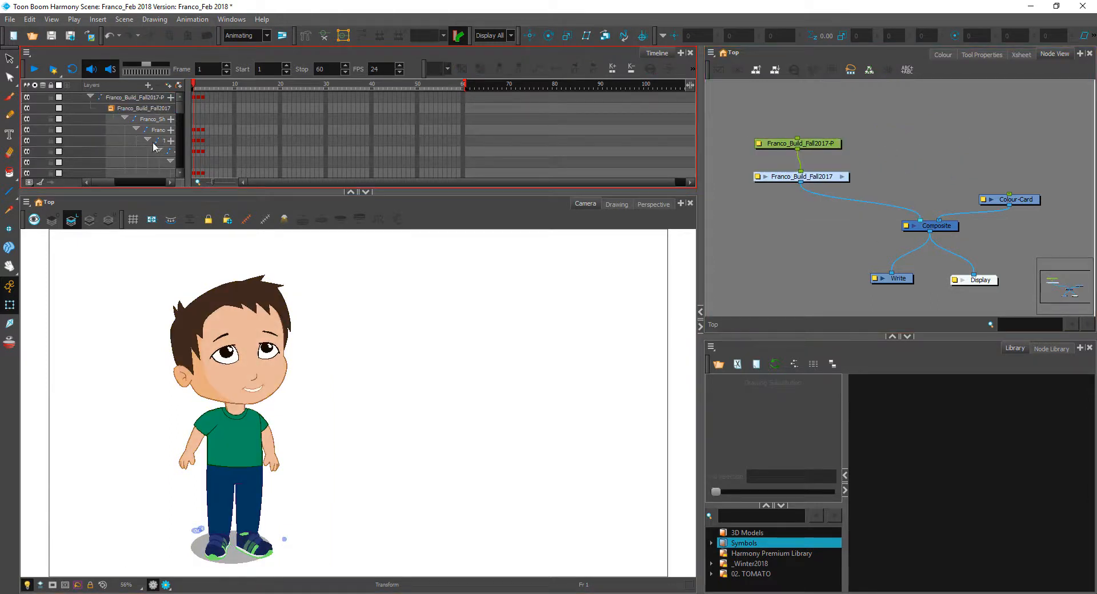
# - Examine the available drawing substitutions of the character's near hand up close, ending on drawing 1
pyautogui.click(192, 460)
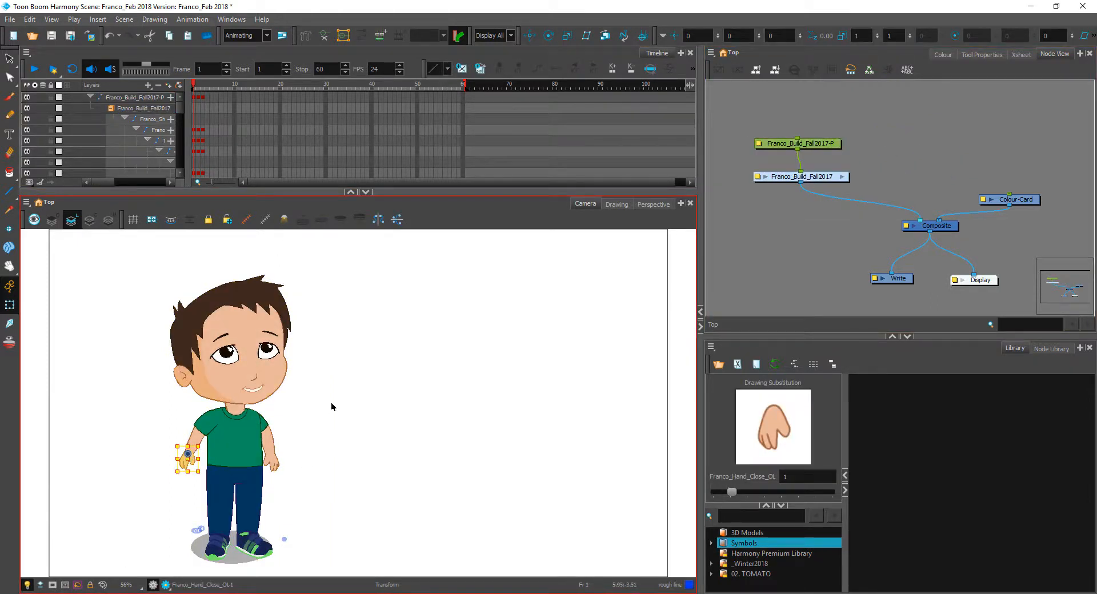
pyautogui.scroll(5, 308, 418)
pyautogui.moveTo(227, 445); pyautogui.dragTo(600, 338)
pyautogui.scroll(1, 499, 373)
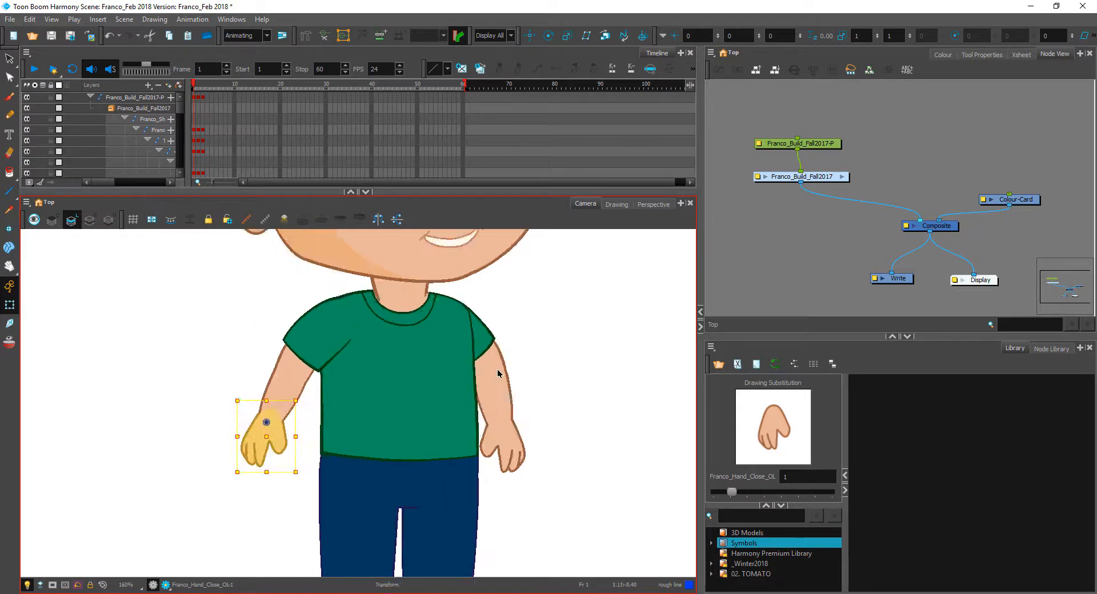
pyautogui.press('2')
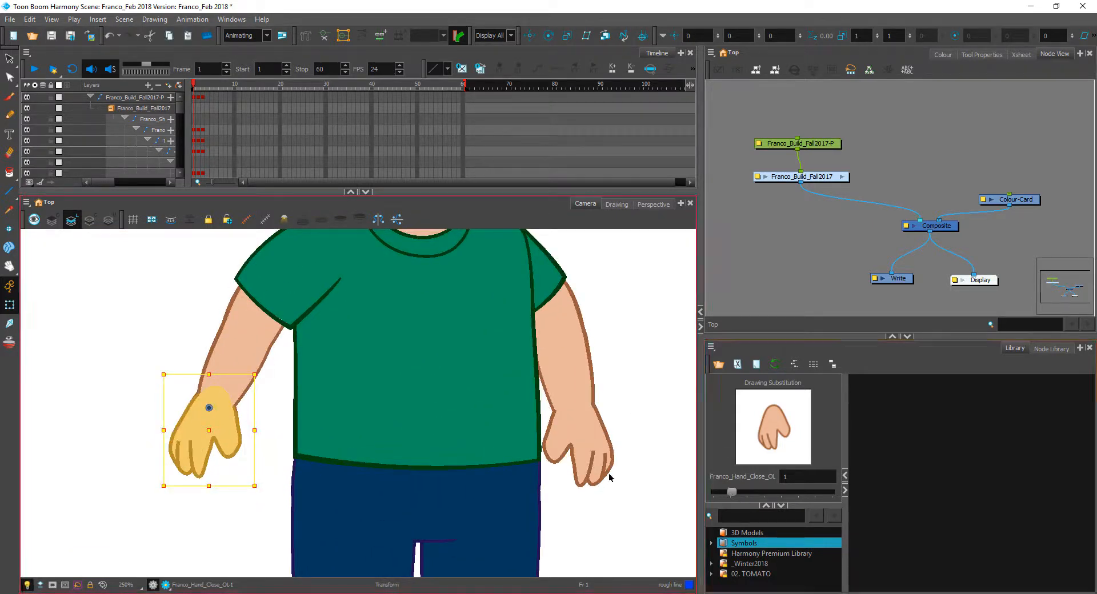
pyautogui.press(']')
pyautogui.press(']')
pyautogui.press(']')
pyautogui.press(']')
pyautogui.press(']')
pyautogui.press(']')
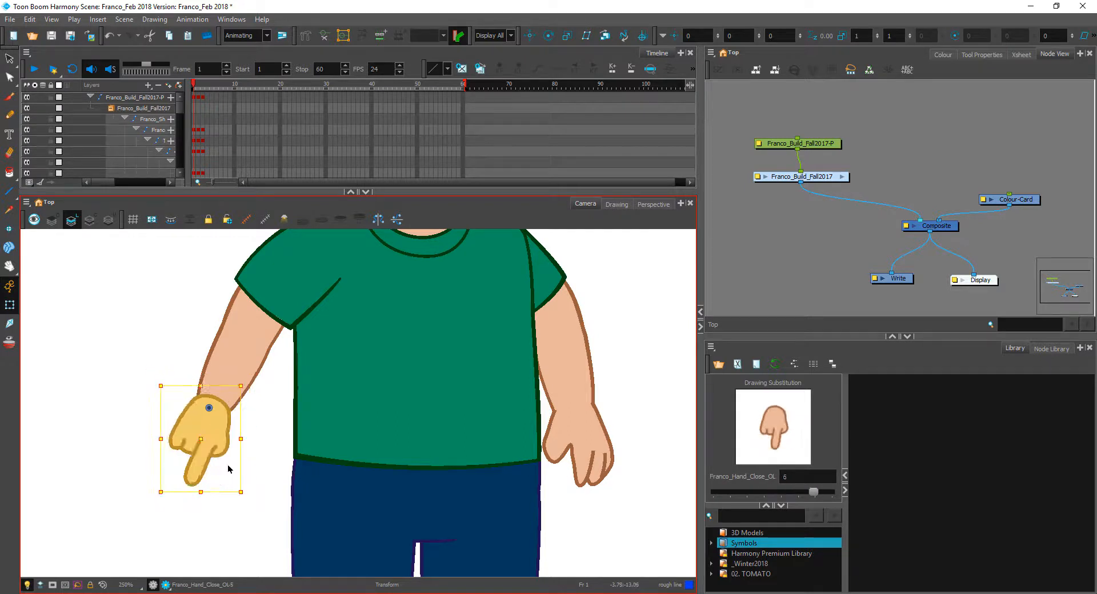
pyautogui.press('[')
pyautogui.press('[')
pyautogui.press('[')
pyautogui.press('[')
pyautogui.press('[')
pyautogui.press('[')
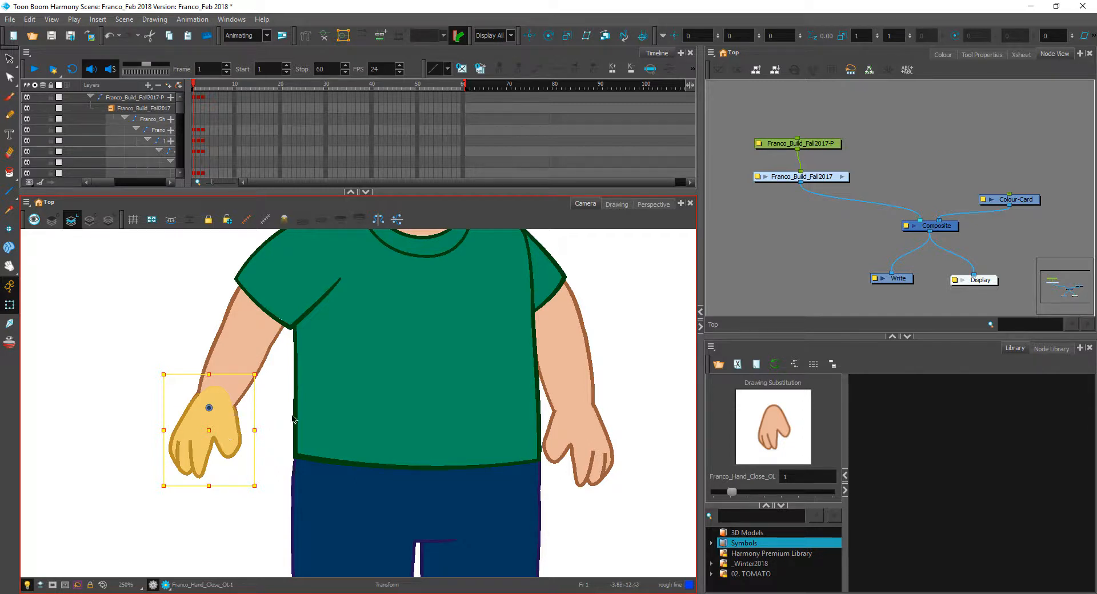
# - Rotate the entire far arm outward from the shoulder, away from the character's body
pyautogui.press('space')
pyautogui.moveTo(608, 387); pyautogui.dragTo(509, 429)
pyautogui.keyDown('shift'); pyautogui.click(488, 451); pyautogui.keyUp('shift')
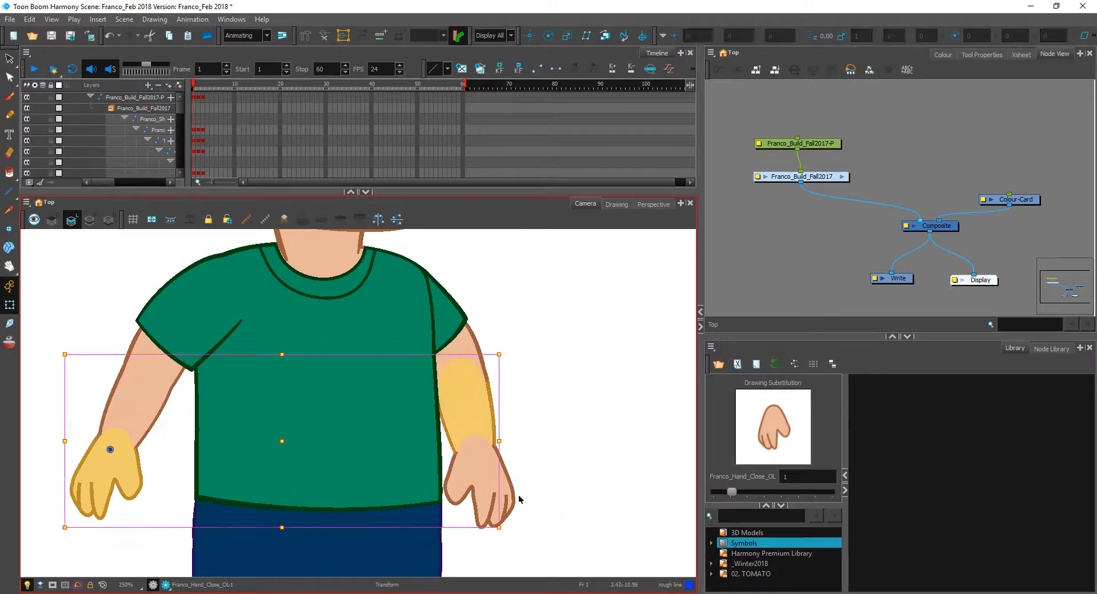
pyautogui.click(559, 464)
pyautogui.click(509, 490)
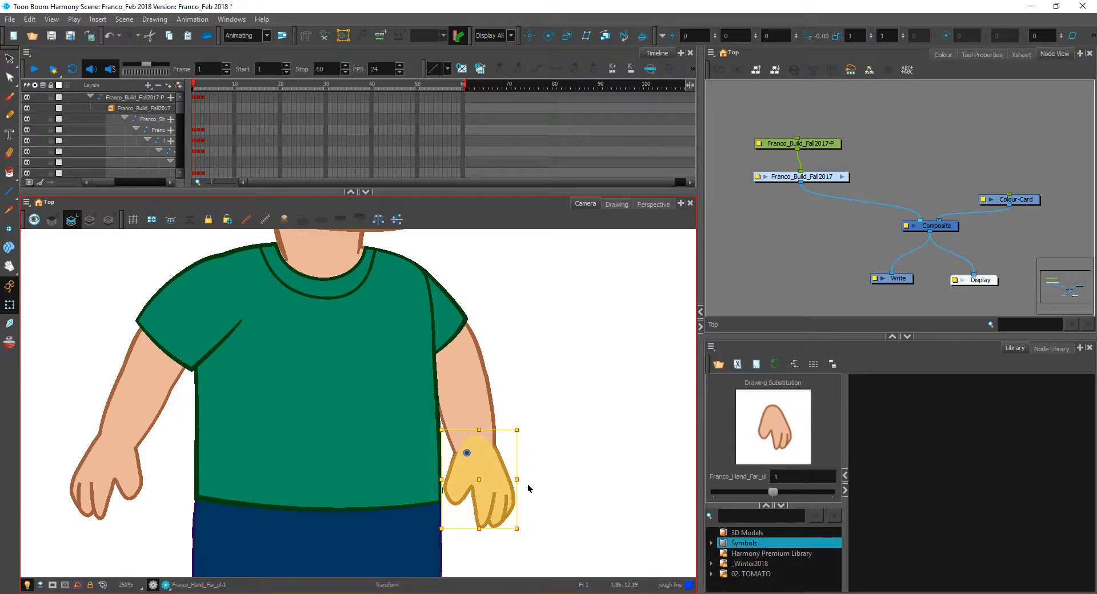
pyautogui.hotkey('shift', 'space')
pyautogui.press('space')
pyautogui.moveTo(467, 387); pyautogui.dragTo(517, 456)
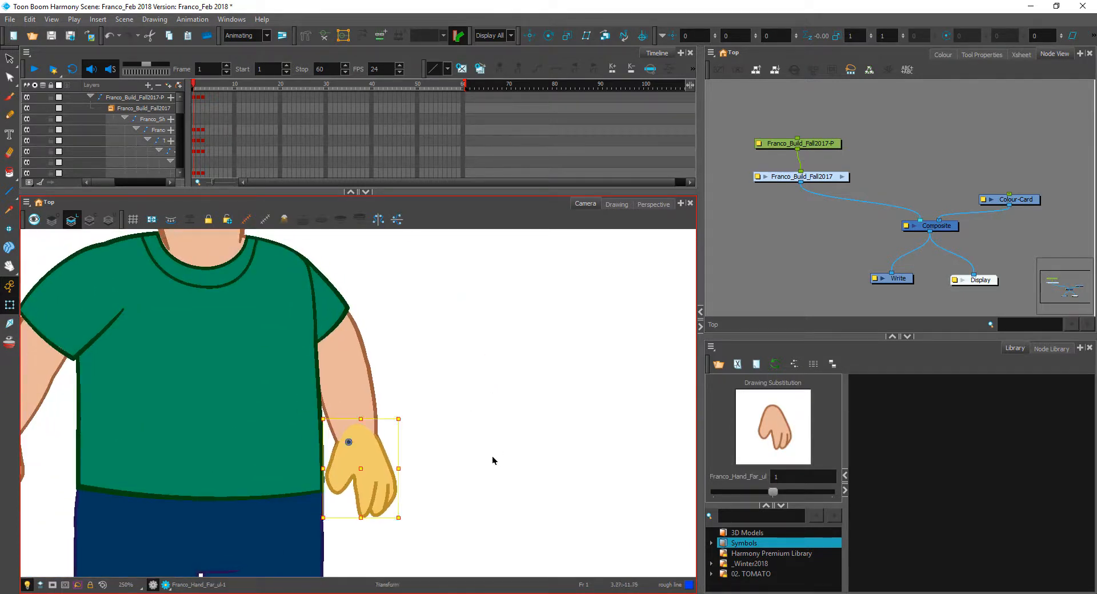
pyautogui.press('b')
pyautogui.press('b')
pyautogui.moveTo(410, 523); pyautogui.dragTo(544, 452)
pyautogui.click(543, 451)
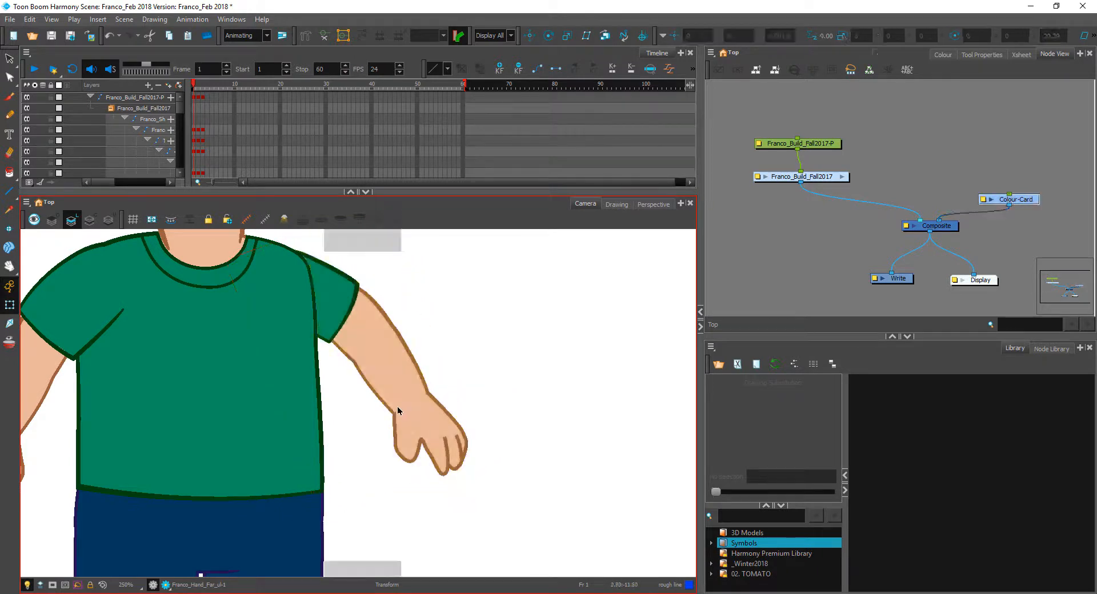
# - Rotate the far forearm and hand further outward around the elbow
pyautogui.click(398, 410)
pyautogui.press('b')
pyautogui.moveTo(485, 490); pyautogui.dragTo(504, 426)
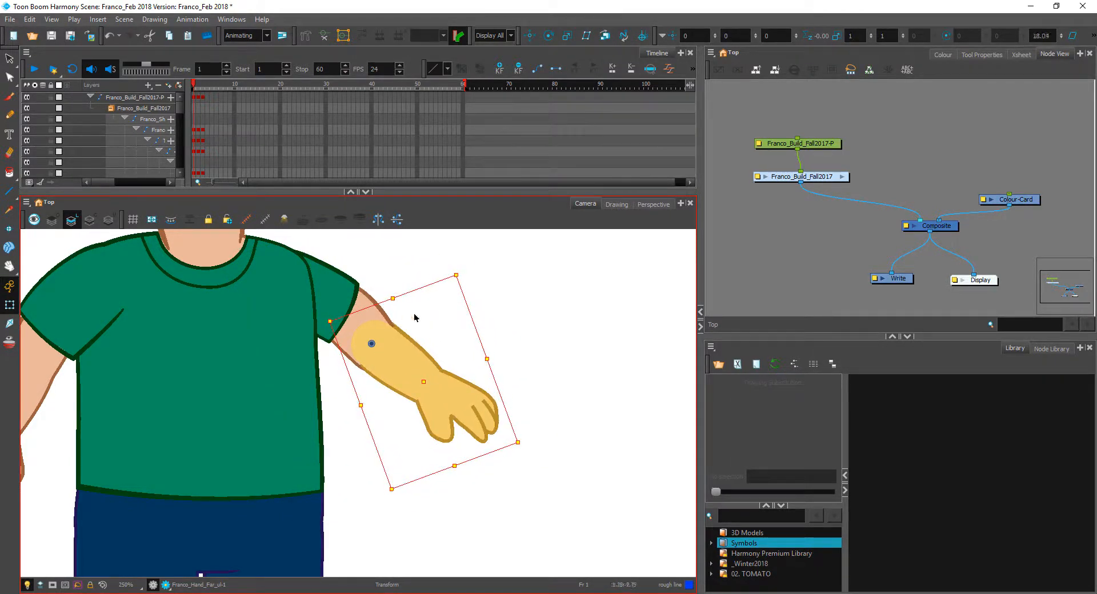
# - Flip the far hand so the thumb points up, keeping the arm extended away from the body
pyautogui.press('b')
pyautogui.press('4')
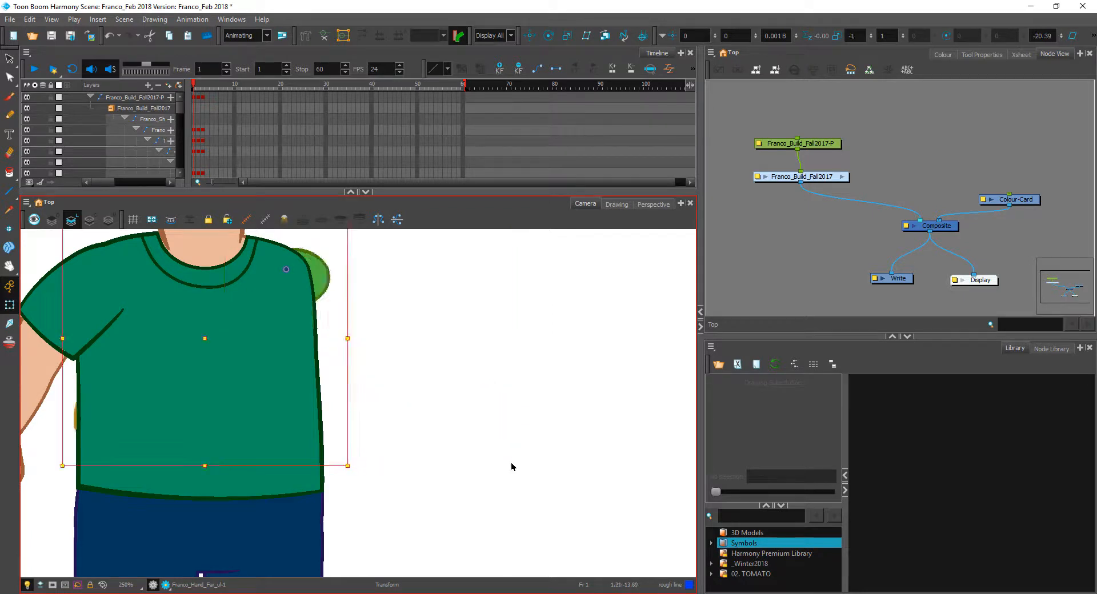
pyautogui.moveTo(365, 463); pyautogui.dragTo(320, 241)
pyautogui.moveTo(390, 292); pyautogui.dragTo(391, 319)
pyautogui.click(436, 358)
# - Raise the far forearm and hand around the elbow until the forearm is roughly horizontal
pyautogui.press('b')
pyautogui.press('b')
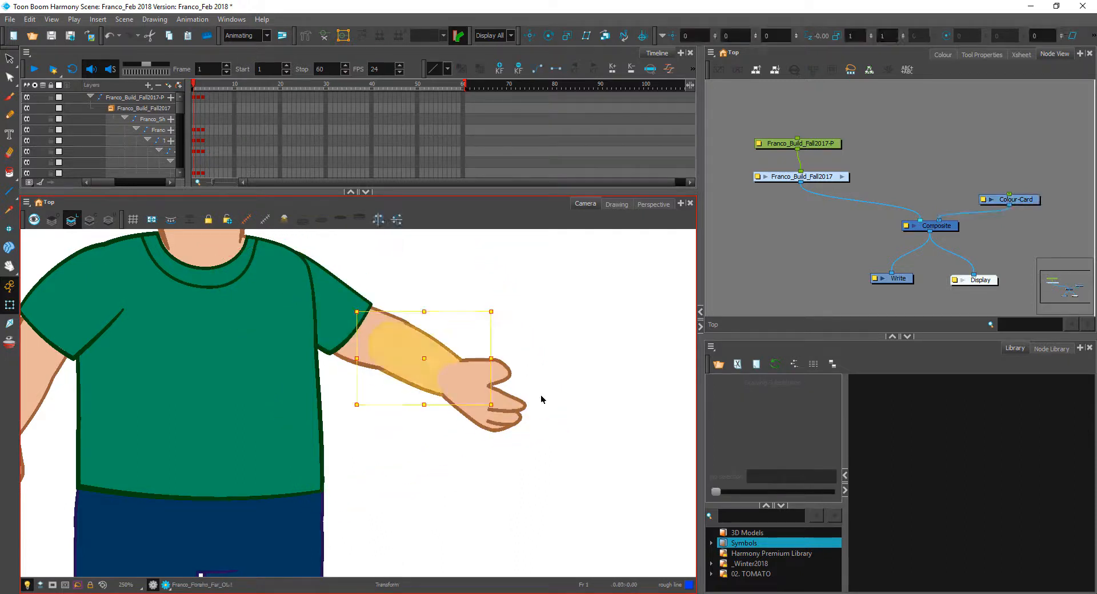
pyautogui.moveTo(550, 430)
pyautogui.mouseDown()
pyautogui.moveTo(585, 312)
pyautogui.moveTo(534, 388)
pyautogui.moveTo(539, 401)
pyautogui.mouseUp()
pyautogui.press('space')
# - Duplicate the far hand's current drawing as a new drawing substitution
pyautogui.click(460, 434)
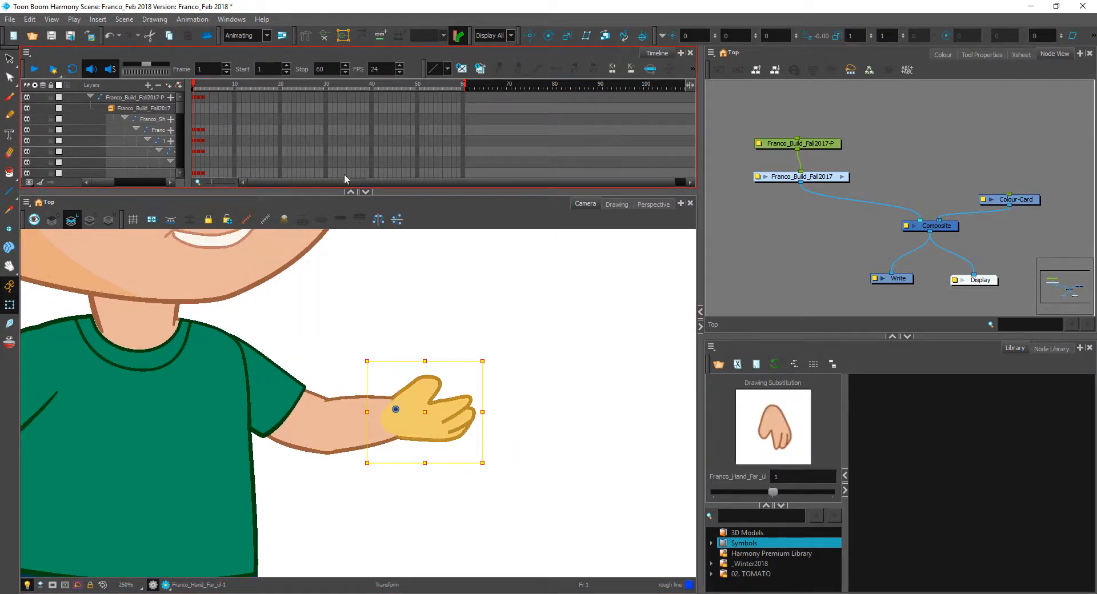
pyautogui.click(155, 19)
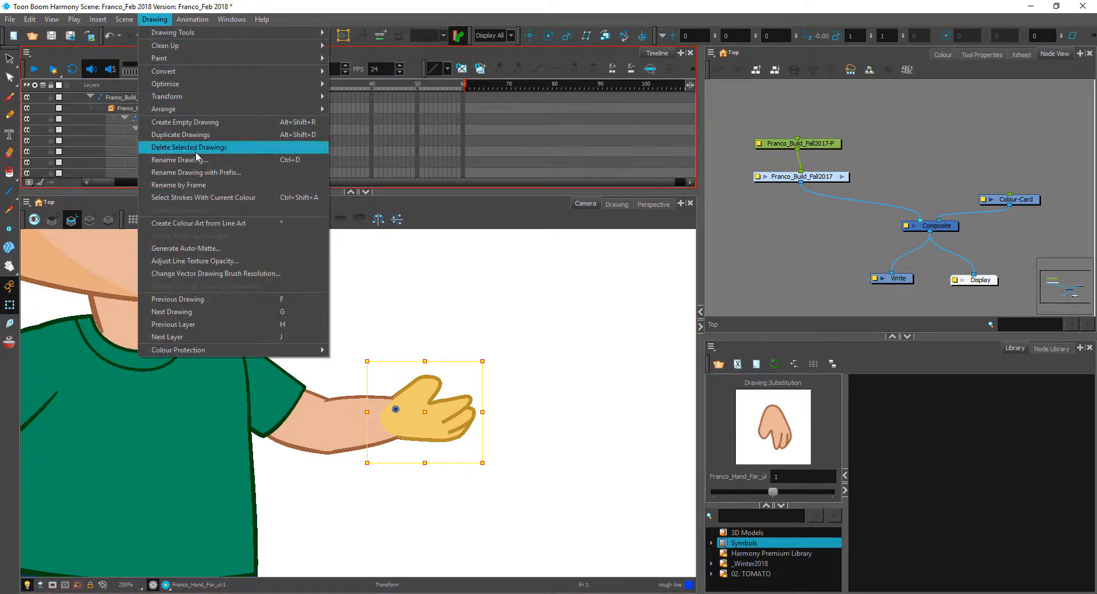
pyautogui.click(204, 136)
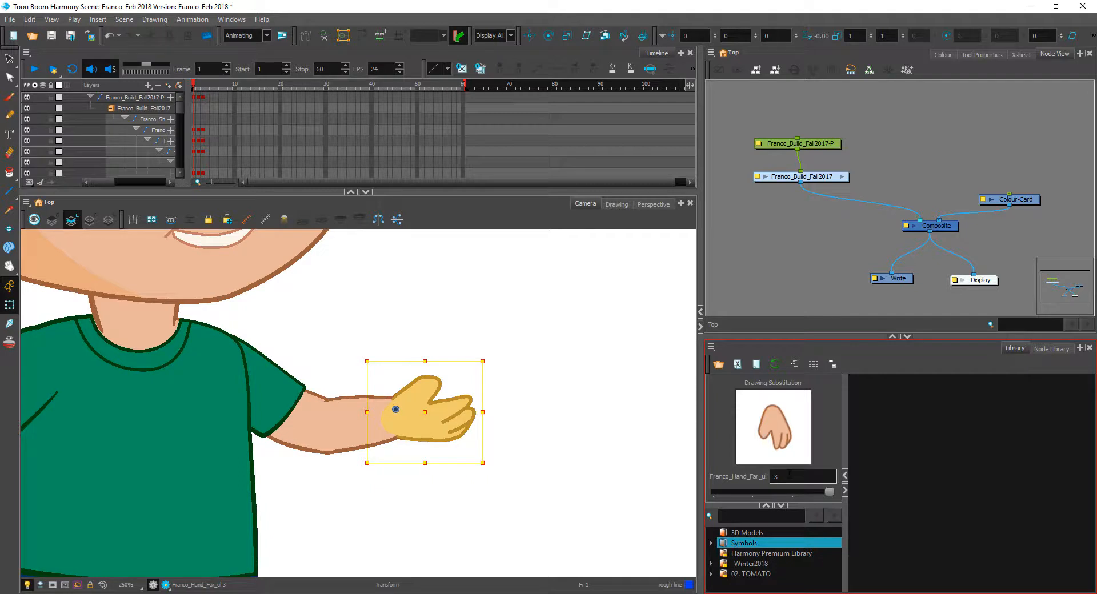
# - Examine the duplicated far hand artwork up close in the Drawing view
pyautogui.click(612, 207)
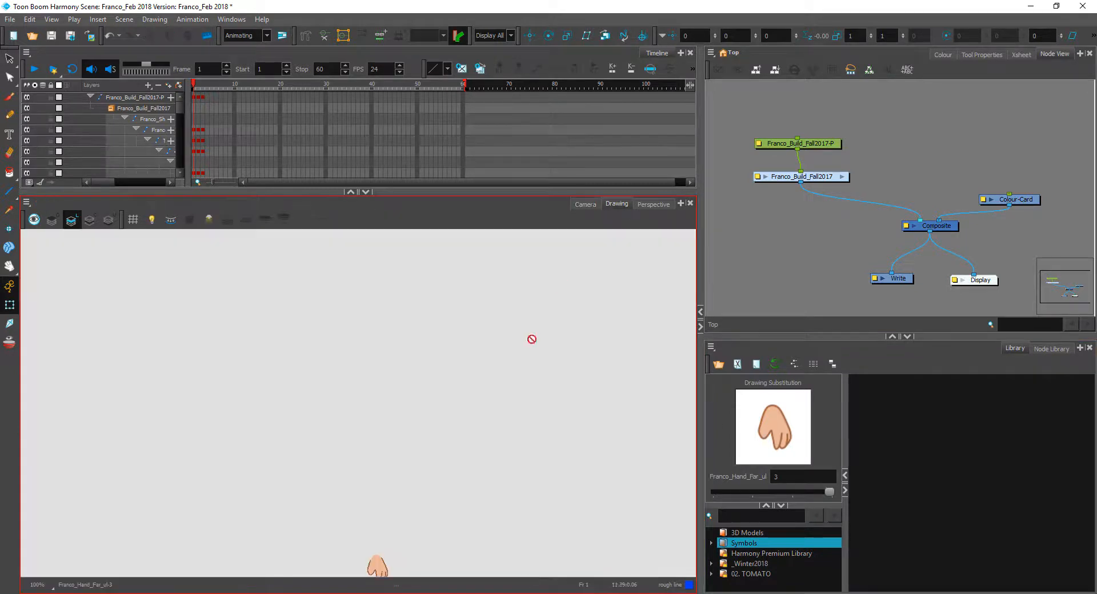
pyautogui.scroll(-2, 446, 412)
pyautogui.moveTo(429, 379); pyautogui.dragTo(425, 406)
pyautogui.press('2')
pyautogui.press('2')
pyautogui.press('2')
pyautogui.press('2')
pyautogui.press('2')
pyautogui.press('2')
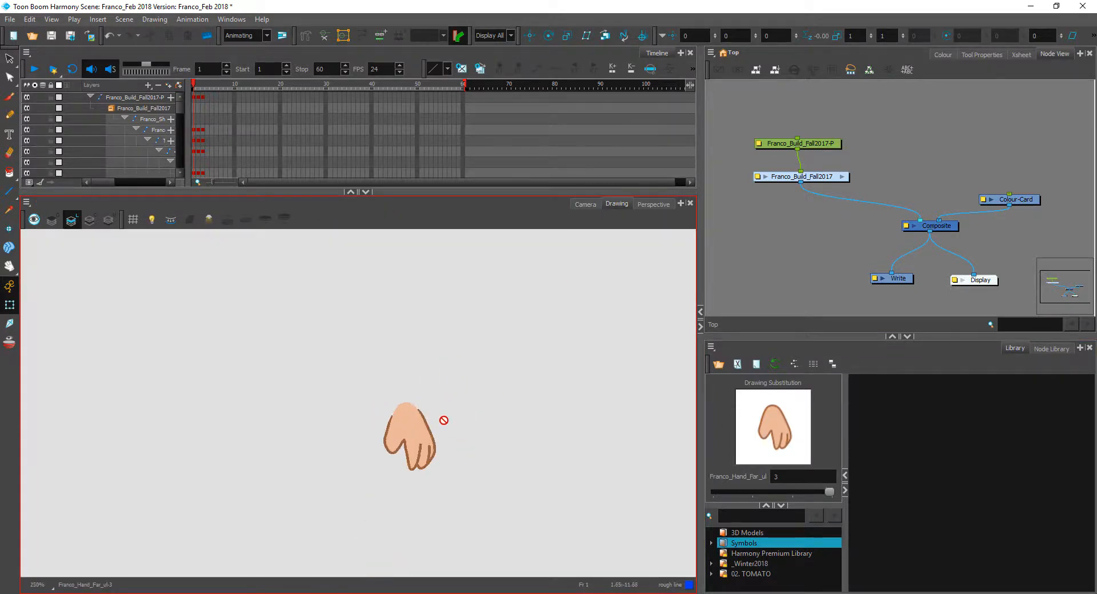
pyautogui.moveTo(563, 450); pyautogui.dragTo(490, 401)
pyautogui.press('2')
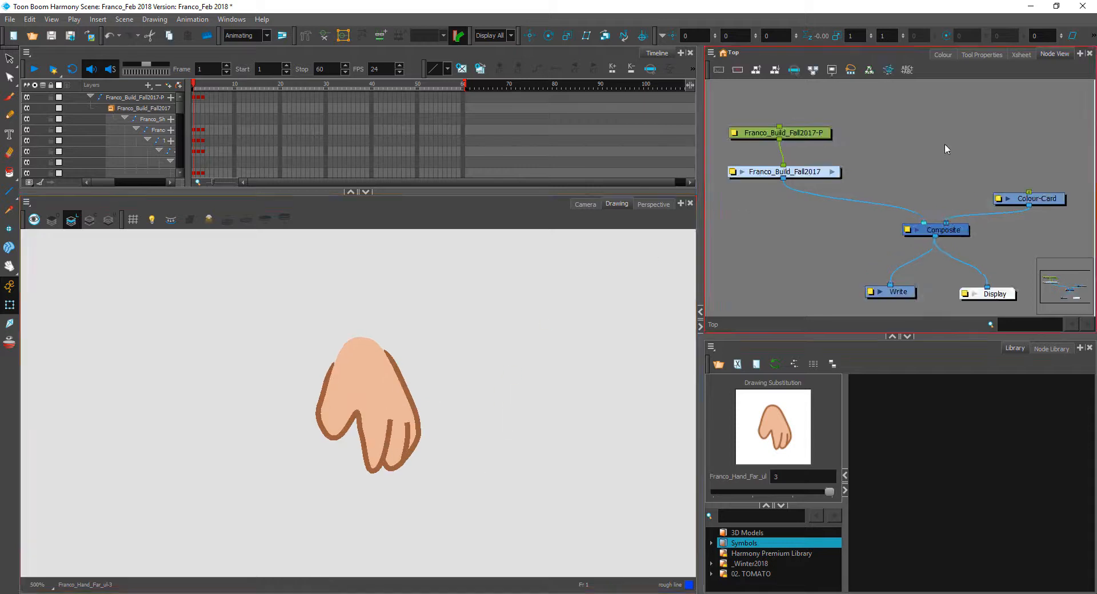
# - Choose the Franco_Skin_Outline colour from the Franco_Fall2017 palette and activate the Brush tool
pyautogui.click(943, 55)
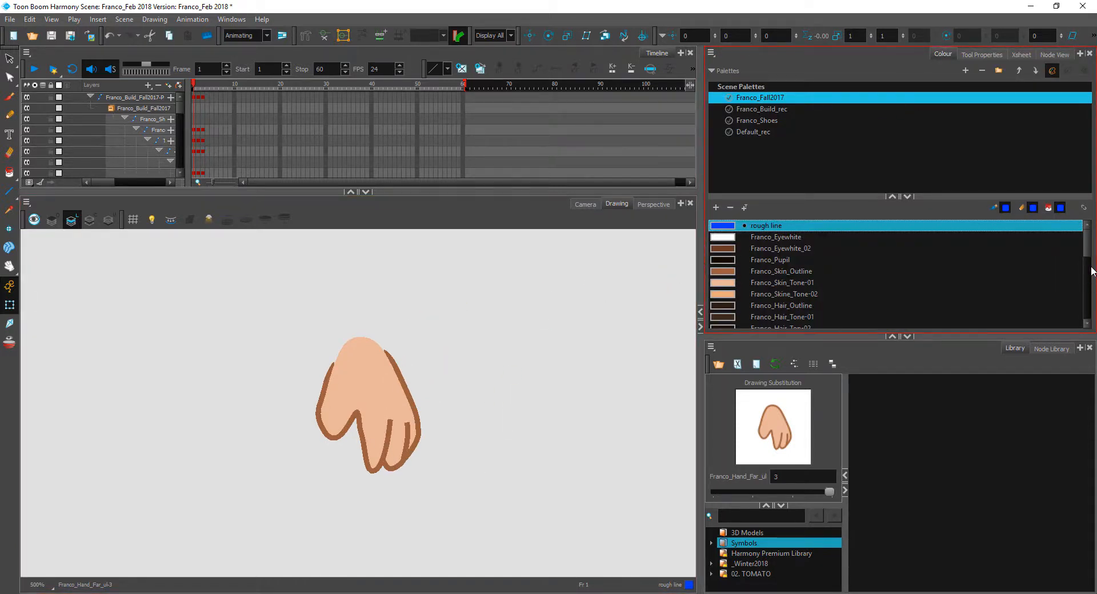
pyautogui.scroll(-1, 1087, 245)
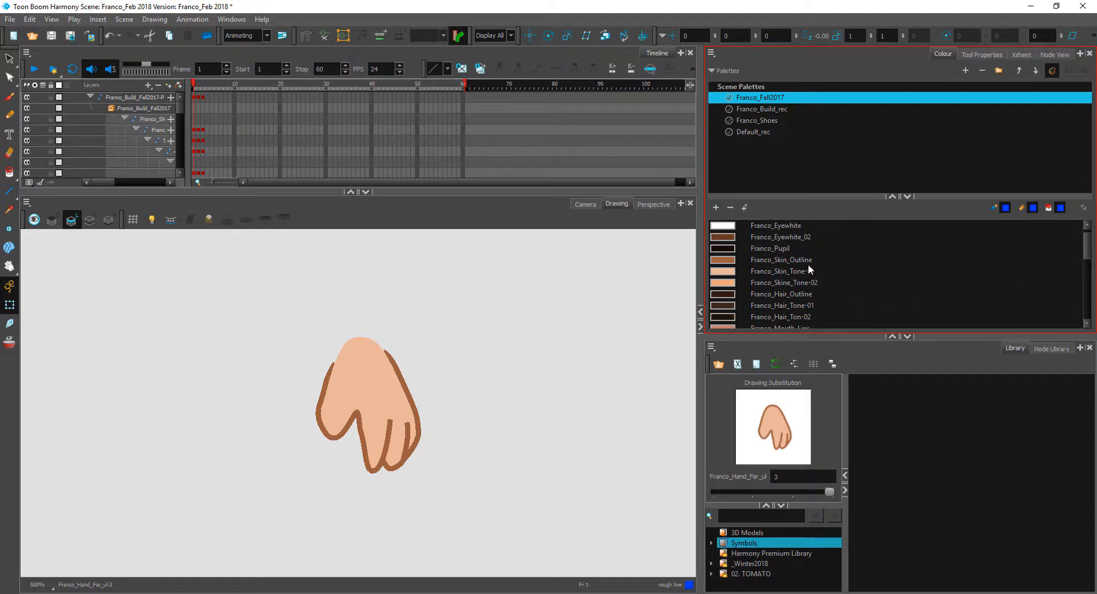
pyautogui.click(783, 260)
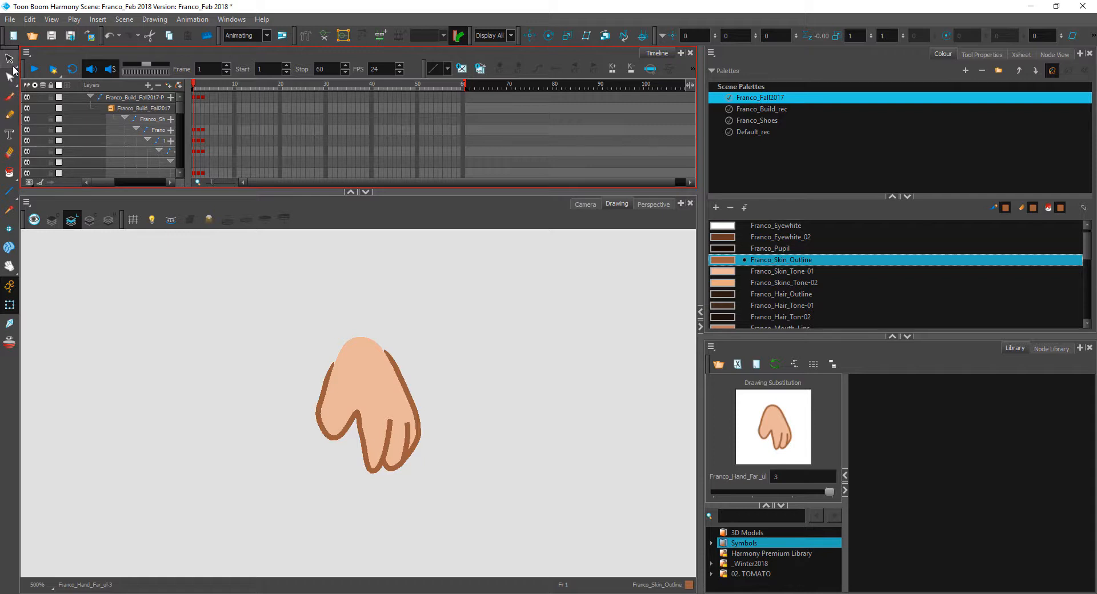
pyautogui.click(9, 112)
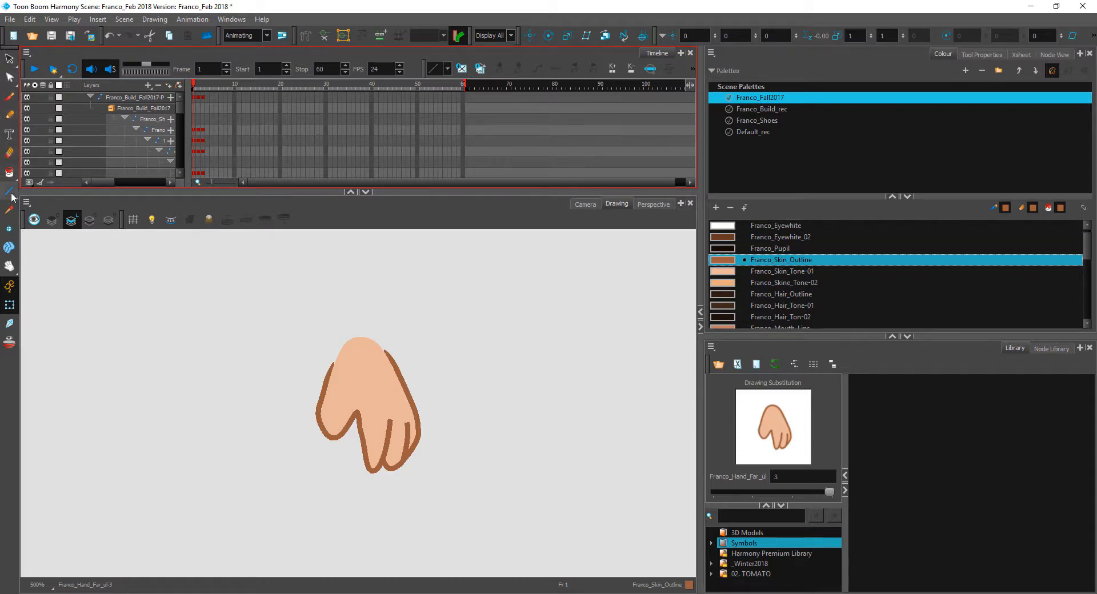
pyautogui.click(10, 96)
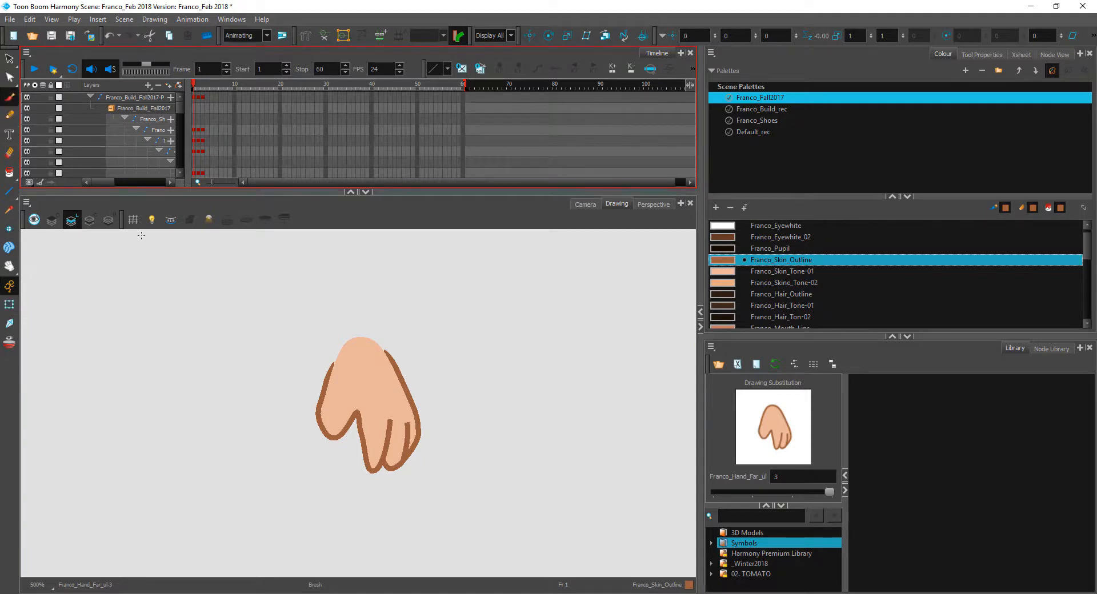
# - Examine the Colour Art, Underlay and Line Art layers of the duplicated hand drawing
pyautogui.click(89, 222)
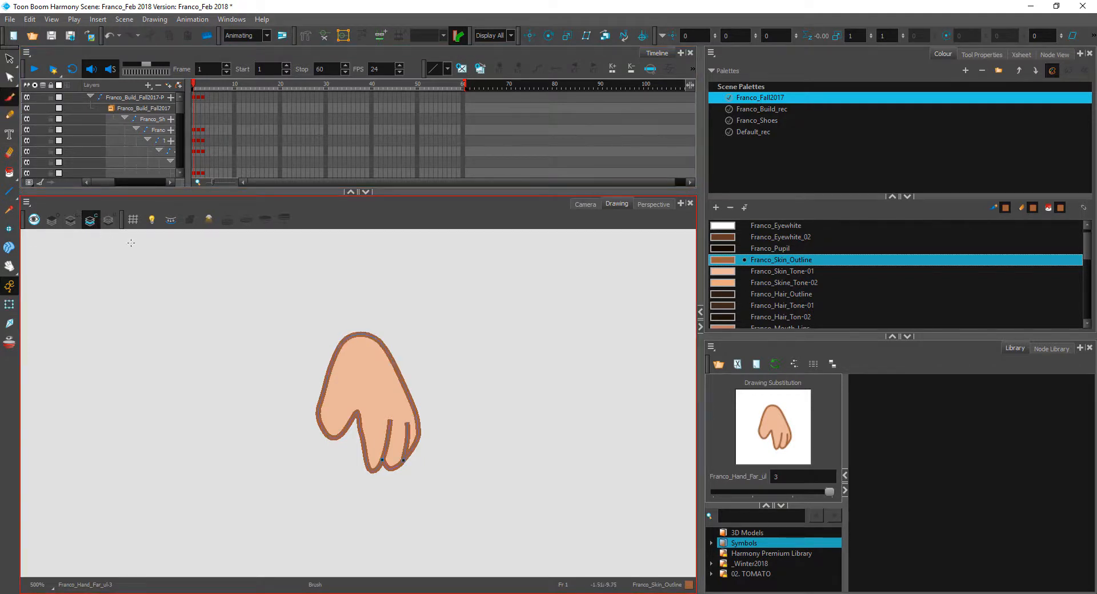
pyautogui.click(109, 221)
pyautogui.click(71, 220)
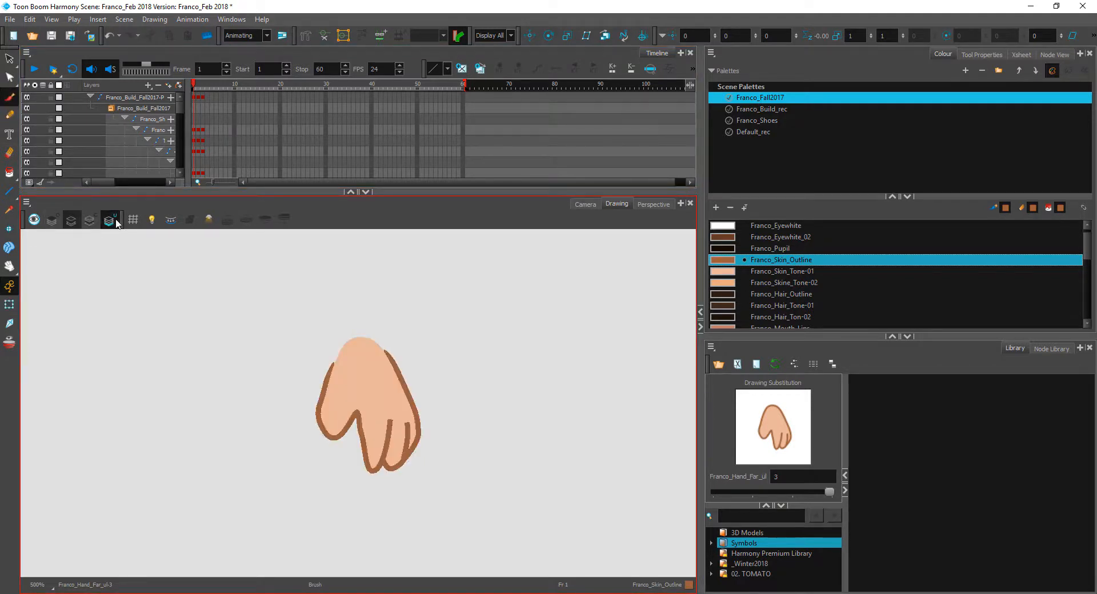
# - In the Camera view, delete the duplicated hand's line art and colour art to leave the drawing empty
pyautogui.click(585, 204)
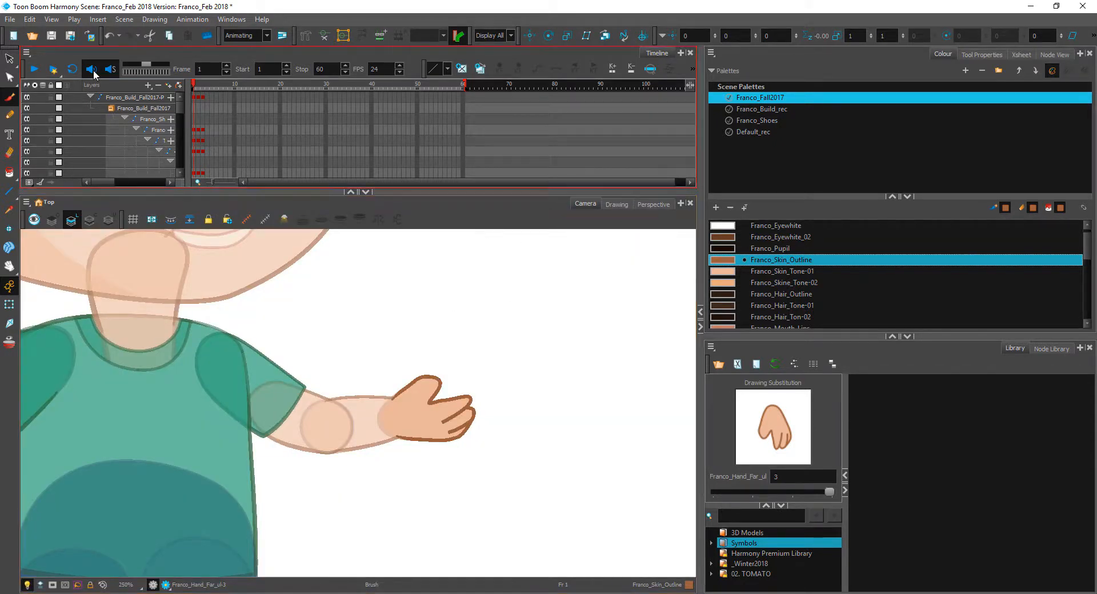
pyautogui.click(9, 59)
pyautogui.moveTo(405, 318); pyautogui.dragTo(465, 350)
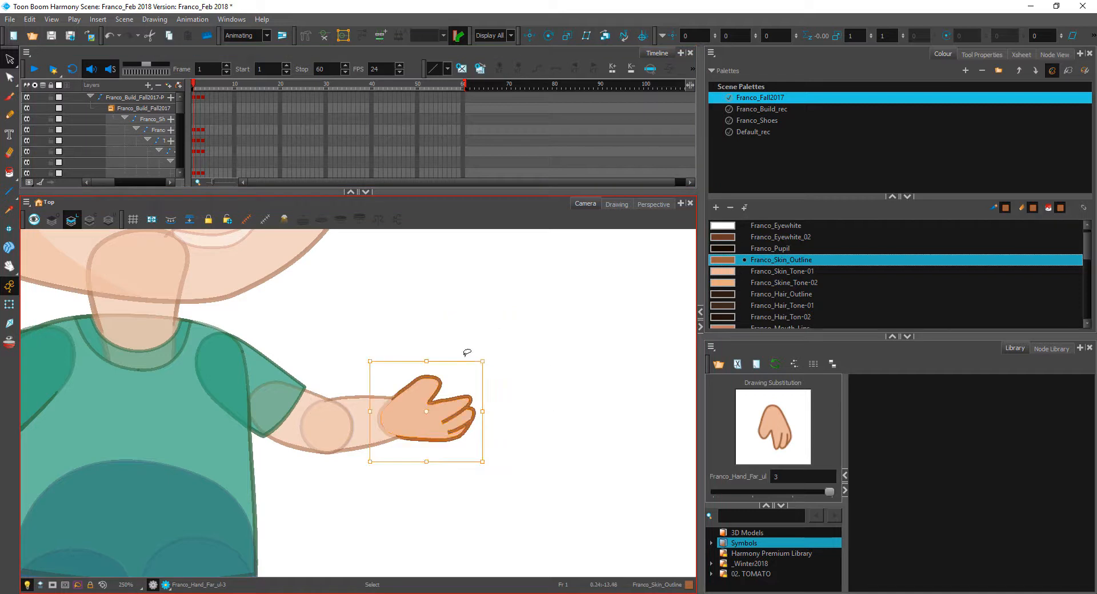
pyautogui.press('Delete')
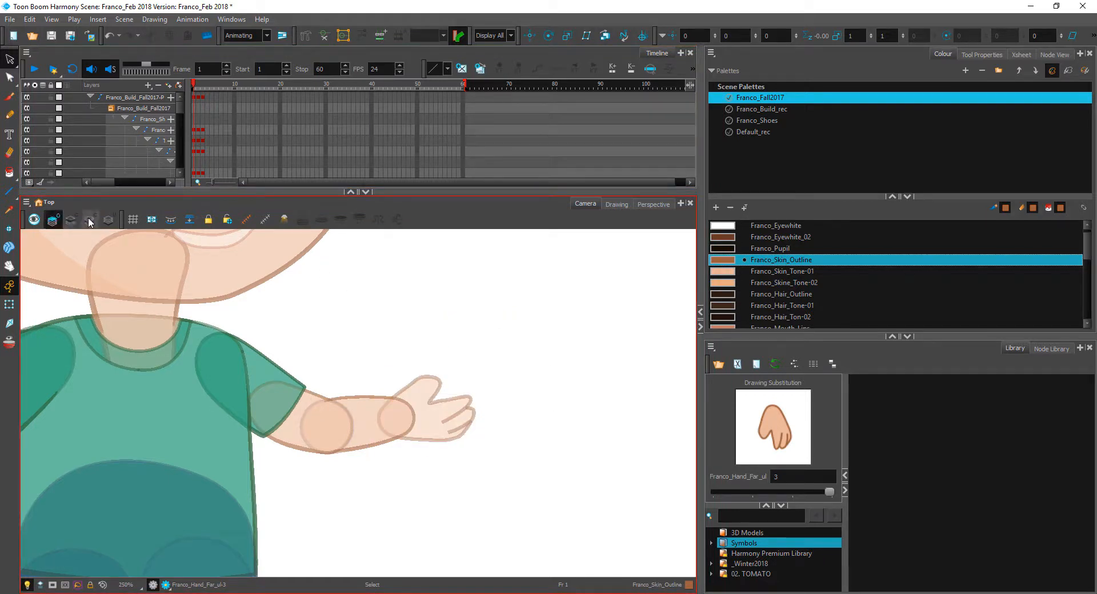
pyautogui.click(90, 220)
pyautogui.moveTo(322, 343)
pyautogui.mouseDown()
pyautogui.moveTo(421, 447)
pyautogui.moveTo(377, 330)
pyautogui.mouseUp()
pyautogui.press('Delete')
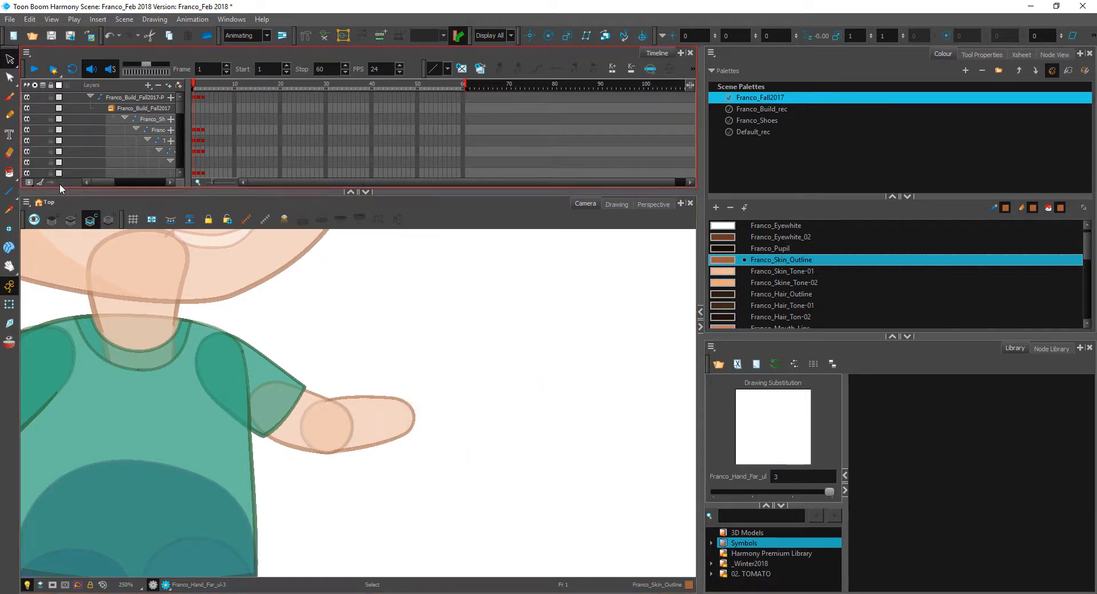
# - Activate the Brush tool for the empty hand drawing and set its maximum size to 6
pyautogui.click(71, 220)
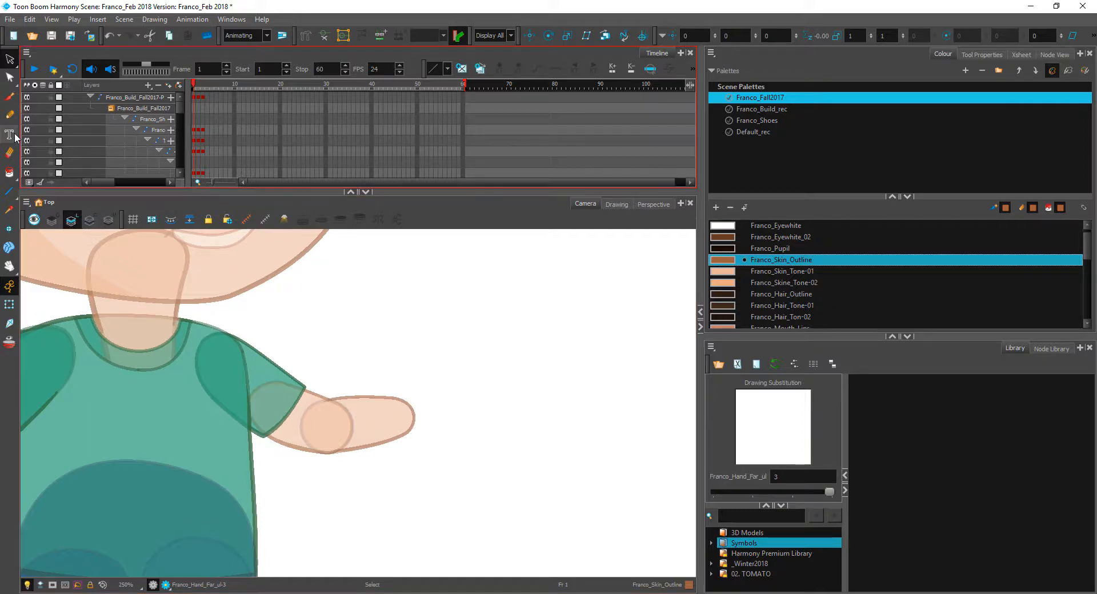
pyautogui.click(89, 220)
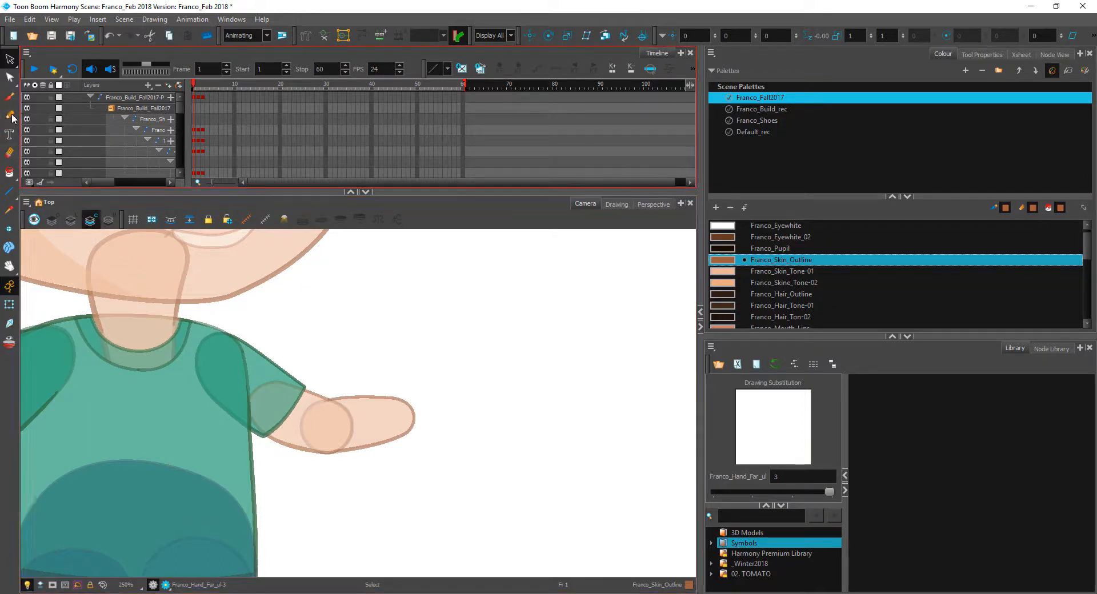
pyautogui.click(9, 96)
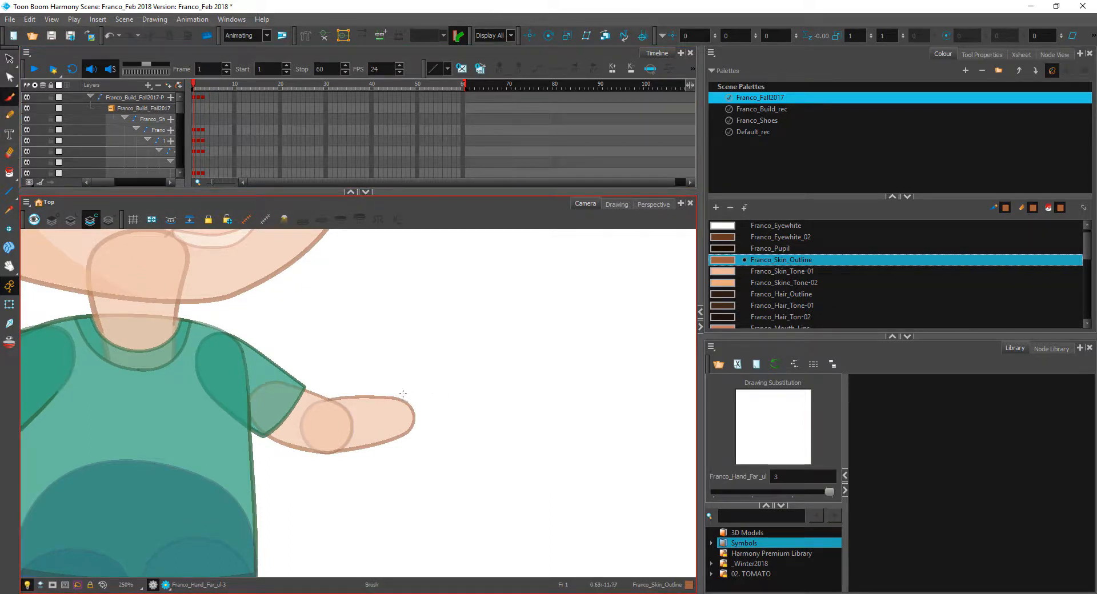
pyautogui.scroll(3, 403, 394)
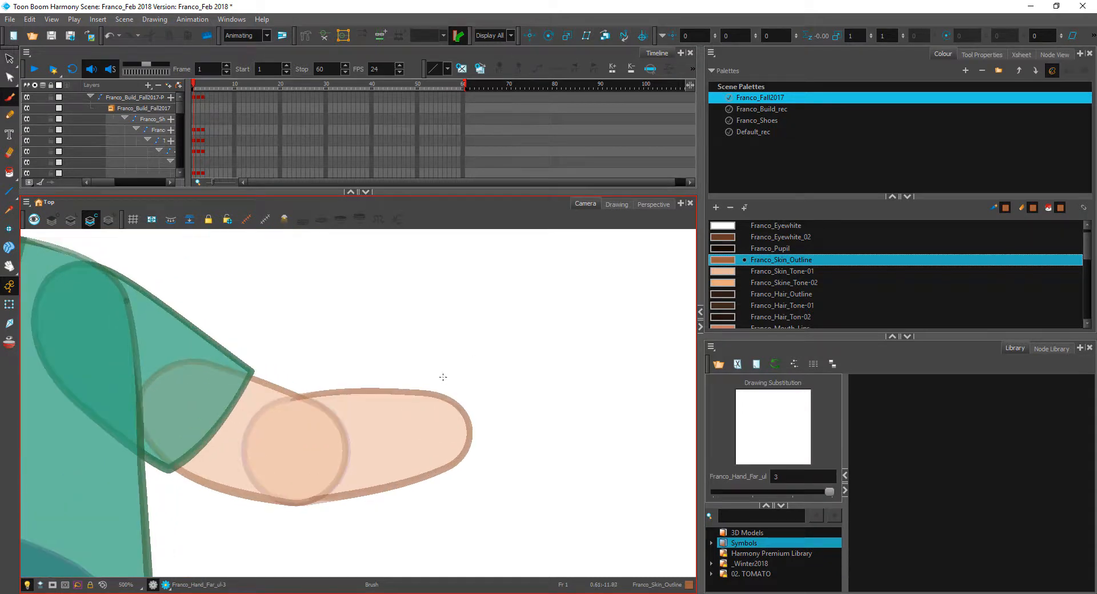
pyautogui.moveTo(423, 392); pyautogui.dragTo(465, 363)
pyautogui.hotkey('ctrl', 'z')
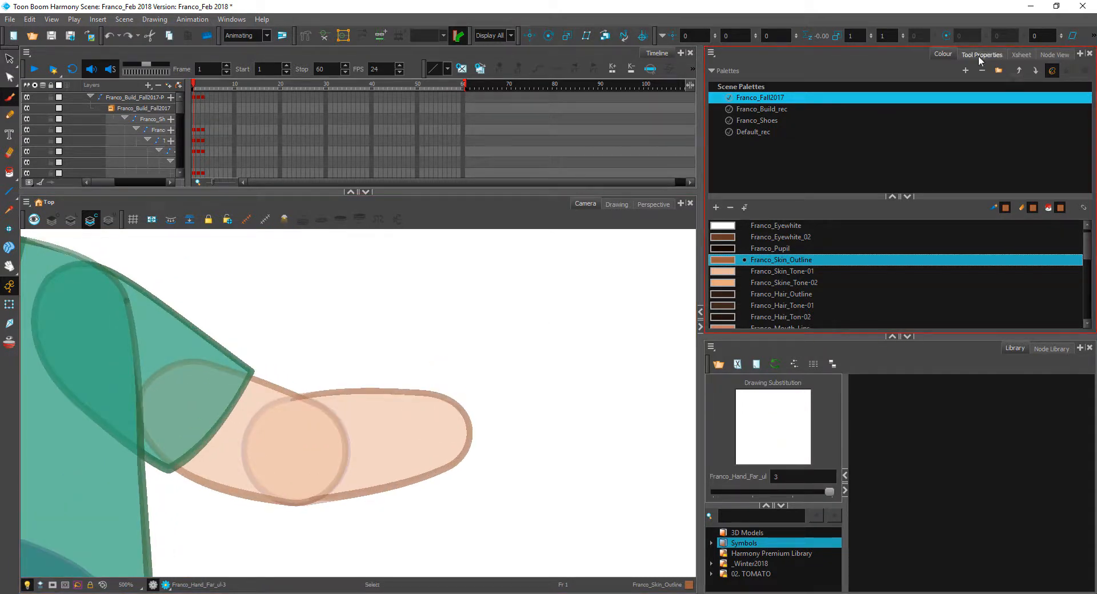
pyautogui.click(980, 55)
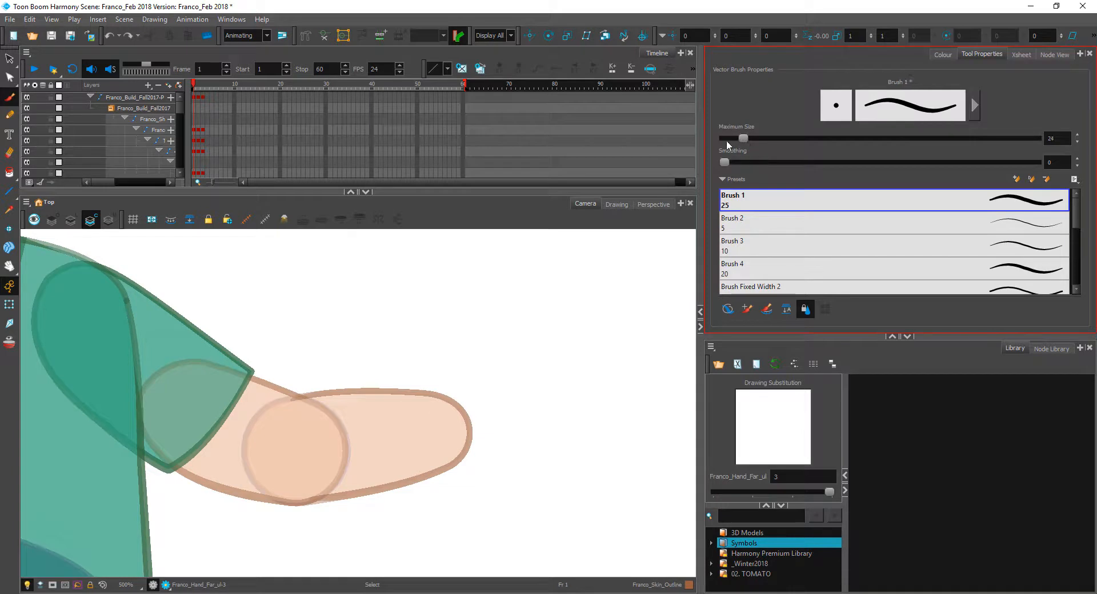
pyautogui.moveTo(725, 139); pyautogui.dragTo(730, 142)
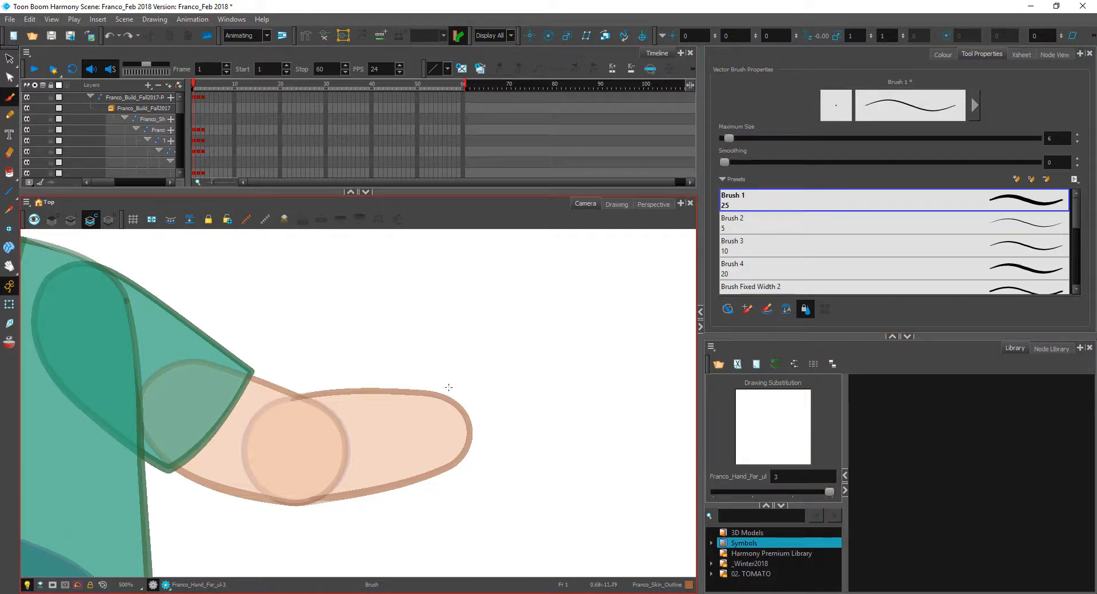
pyautogui.moveTo(424, 393); pyautogui.dragTo(490, 385)
pyautogui.hotkey('ctrl', 'z')
pyautogui.click(616, 205)
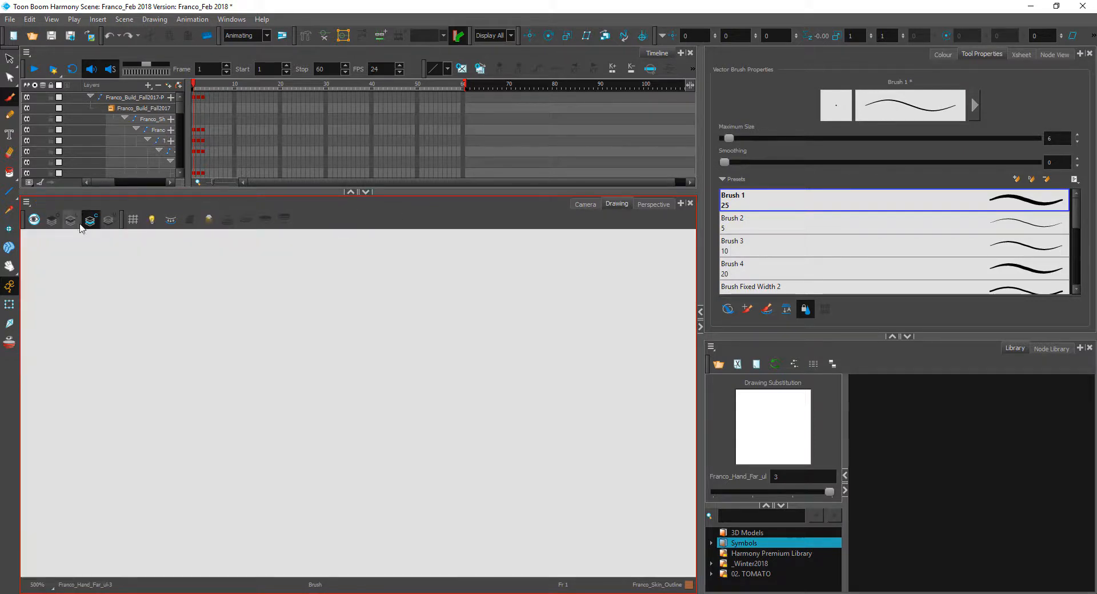
pyautogui.click(585, 204)
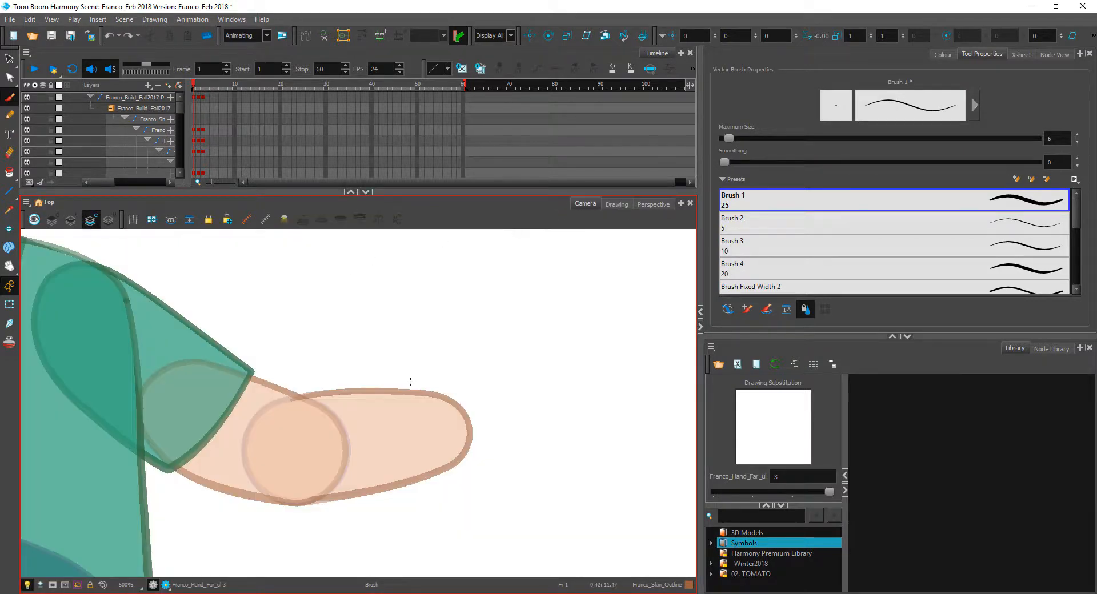
# - On the Line Art layer, sketch a thumb and three curled fingers just beyond the end of the far forearm
pyautogui.click(71, 220)
pyautogui.moveTo(421, 399)
pyautogui.mouseDown()
pyautogui.moveTo(494, 371)
pyautogui.moveTo(439, 385)
pyautogui.moveTo(483, 363)
pyautogui.moveTo(510, 378)
pyautogui.moveTo(484, 402)
pyautogui.moveTo(470, 392)
pyautogui.moveTo(503, 402)
pyautogui.moveTo(510, 385)
pyautogui.moveTo(490, 403)
pyautogui.moveTo(527, 405)
pyautogui.moveTo(567, 382)
pyautogui.mouseUp()
pyautogui.moveTo(514, 410)
pyautogui.mouseDown()
pyautogui.moveTo(503, 430)
pyautogui.moveTo(513, 418)
pyautogui.moveTo(530, 432)
pyautogui.moveTo(555, 420)
pyautogui.moveTo(544, 412)
pyautogui.moveTo(566, 408)
pyautogui.moveTo(568, 393)
pyautogui.moveTo(551, 411)
pyautogui.moveTo(564, 412)
pyautogui.moveTo(567, 394)
pyautogui.moveTo(588, 413)
pyautogui.moveTo(564, 410)
pyautogui.moveTo(569, 422)
pyautogui.moveTo(531, 435)
pyautogui.mouseUp()
pyautogui.moveTo(509, 432)
pyautogui.mouseDown()
pyautogui.moveTo(555, 436)
pyautogui.moveTo(569, 424)
pyautogui.moveTo(510, 459)
pyautogui.moveTo(543, 454)
pyautogui.mouseUp()
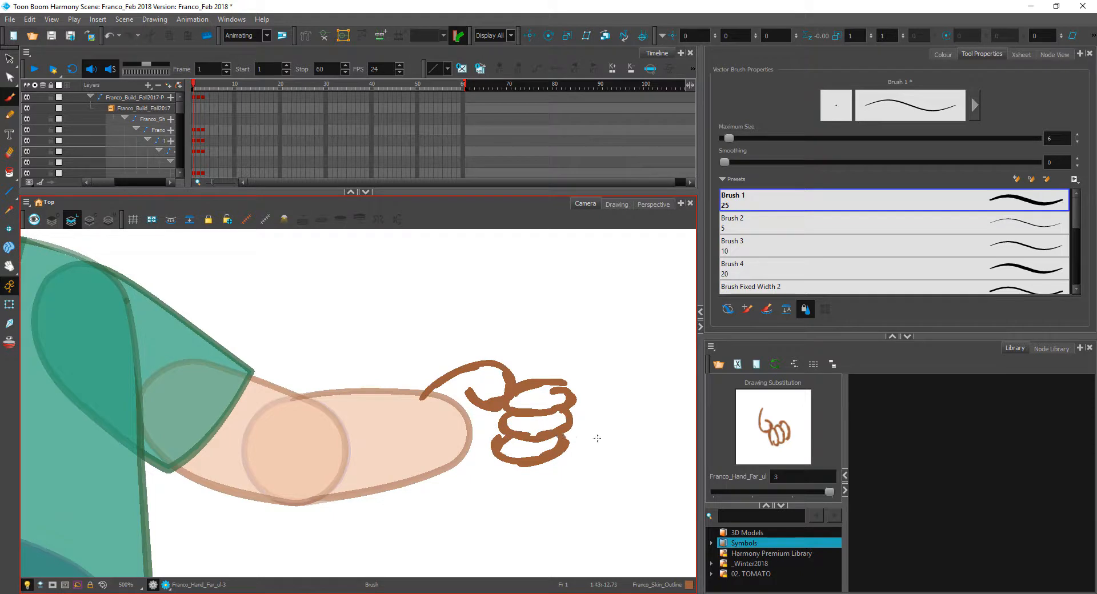
# - Compare the sketch with hand drawing 2, then add the palm crease, the wrist-side edge and the lower contour of the fist
pyautogui.click(756, 493)
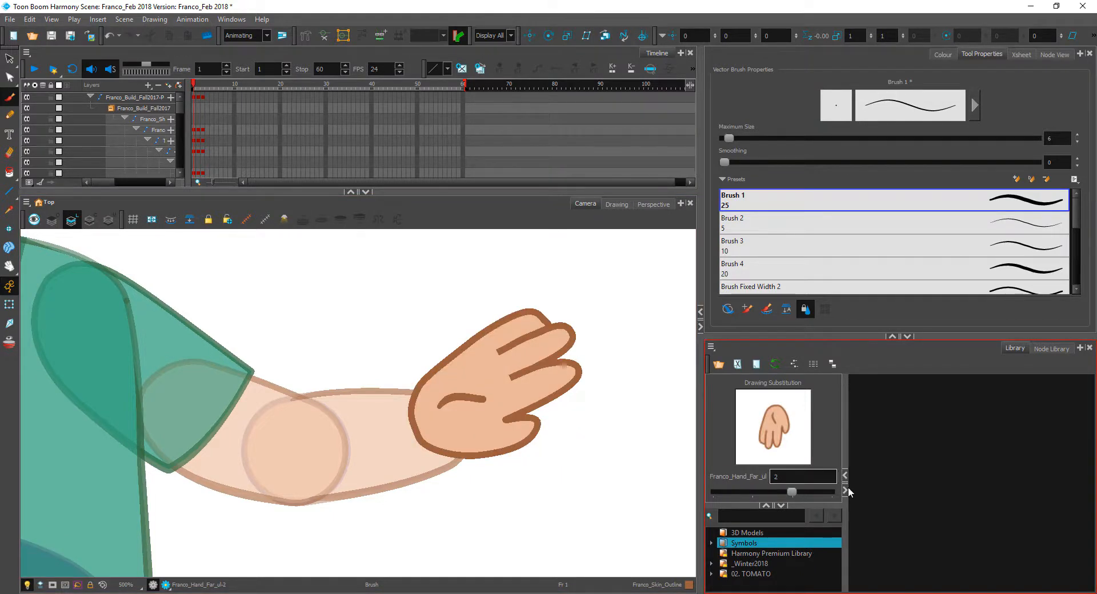
pyautogui.click(828, 491)
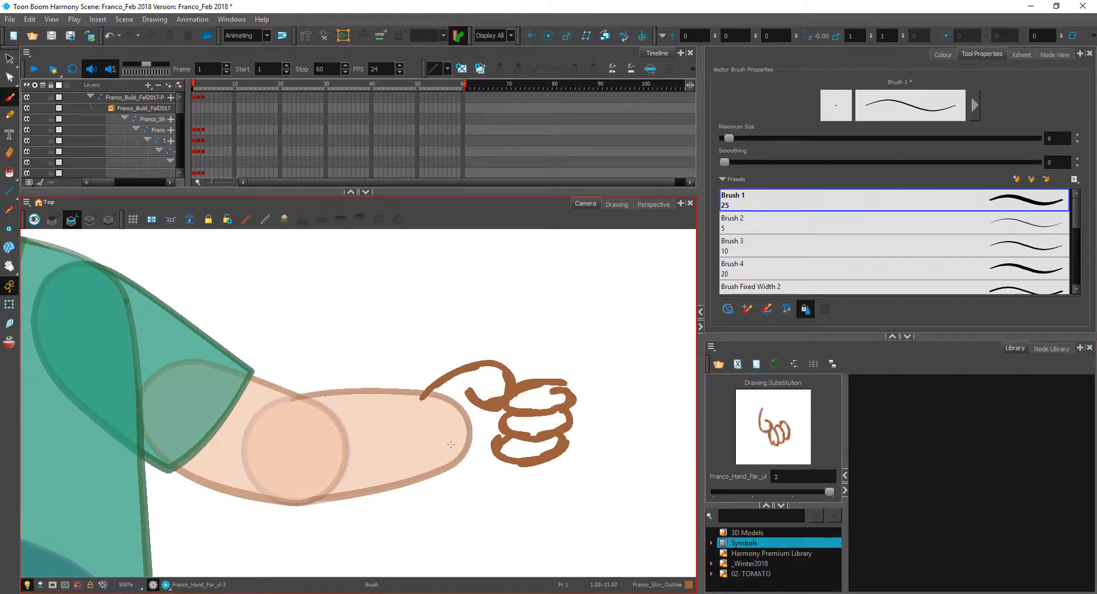
pyautogui.moveTo(443, 446); pyautogui.dragTo(470, 439)
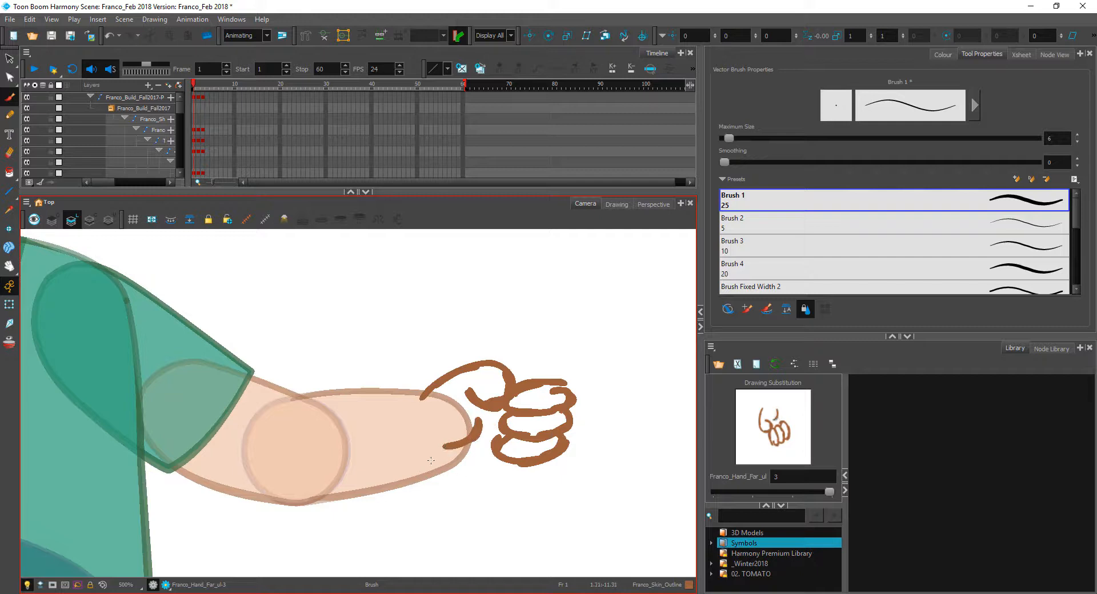
pyautogui.moveTo(414, 412); pyautogui.dragTo(436, 465)
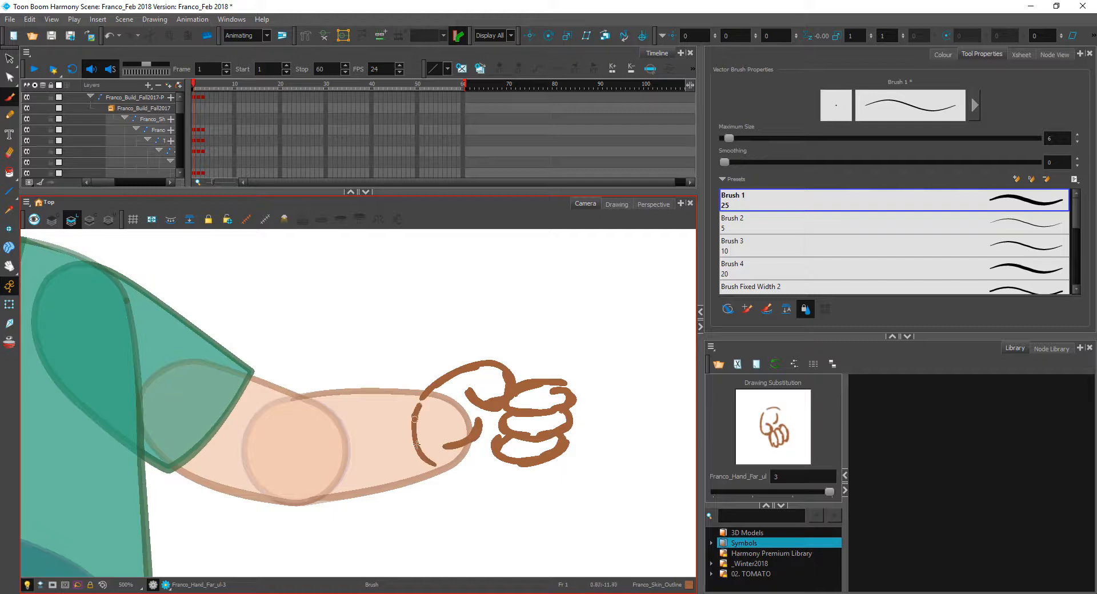
pyautogui.rightClick(446, 478)
pyautogui.click(424, 407)
pyautogui.moveTo(425, 405); pyautogui.dragTo(449, 477)
pyautogui.moveTo(419, 442)
pyautogui.mouseDown()
pyautogui.moveTo(492, 475)
pyautogui.moveTo(460, 479)
pyautogui.moveTo(531, 465)
pyautogui.mouseUp()
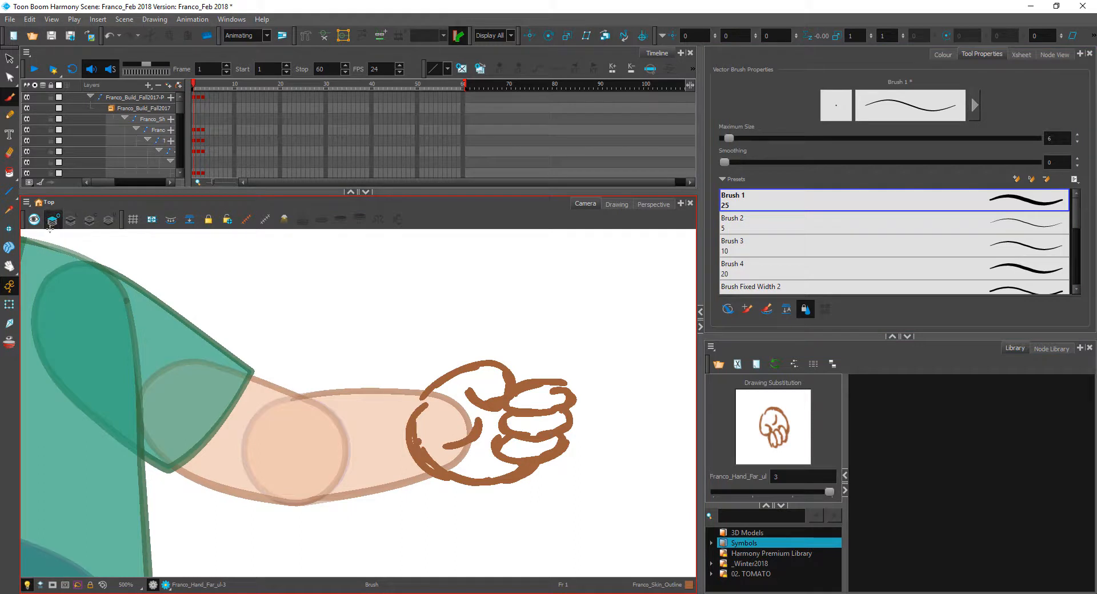
# - On the Overlay layer, draw a rectangle in the Torso Cutter2 colour over the palm and thumb of the sketched hand
pyautogui.click(55, 223)
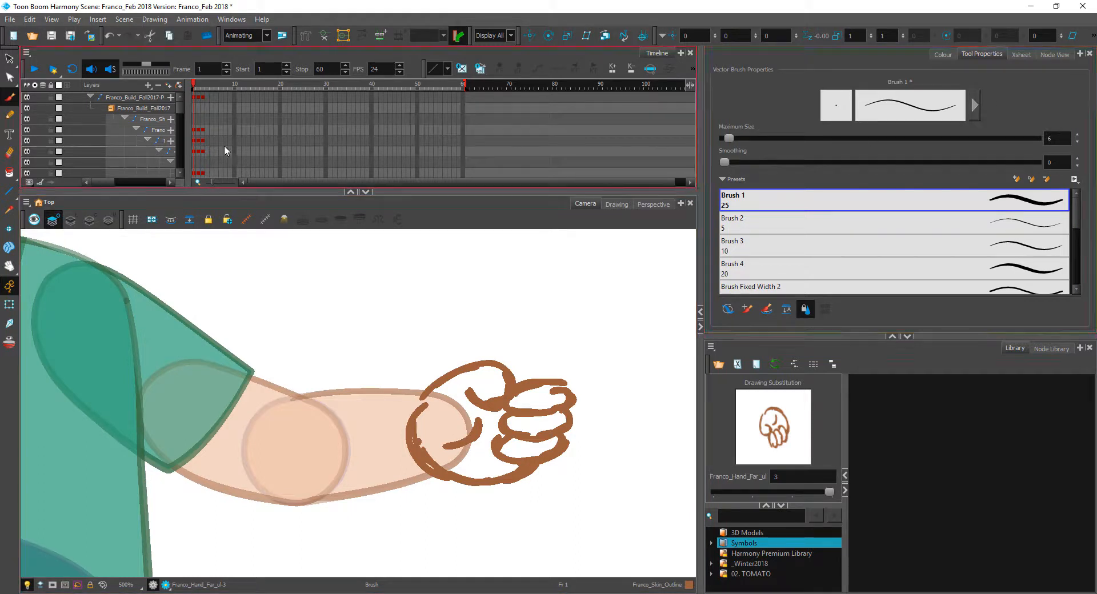
pyautogui.click(9, 193)
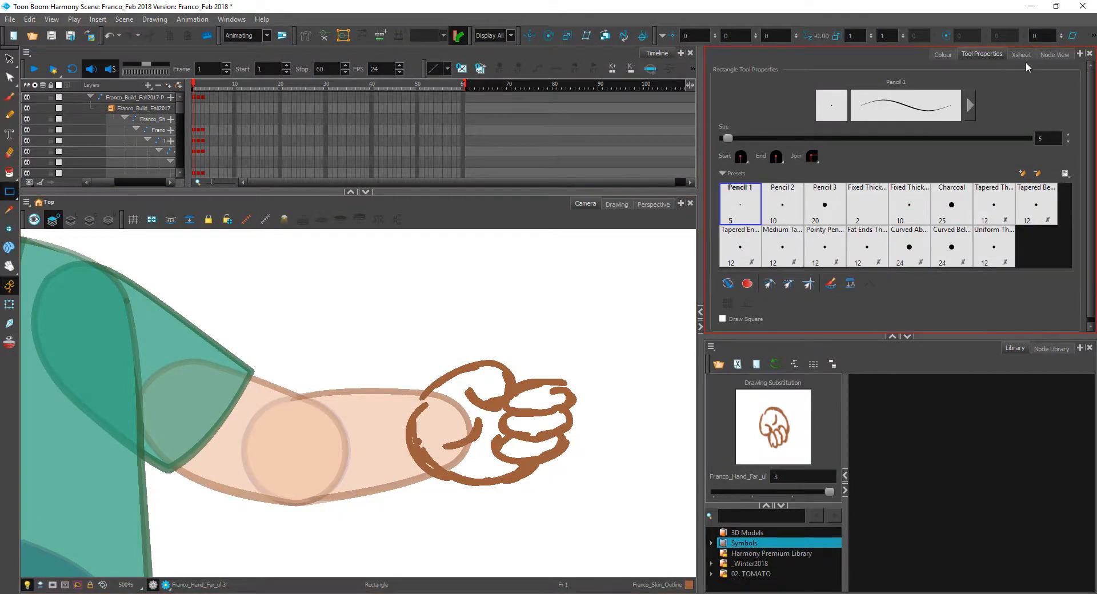
pyautogui.click(942, 55)
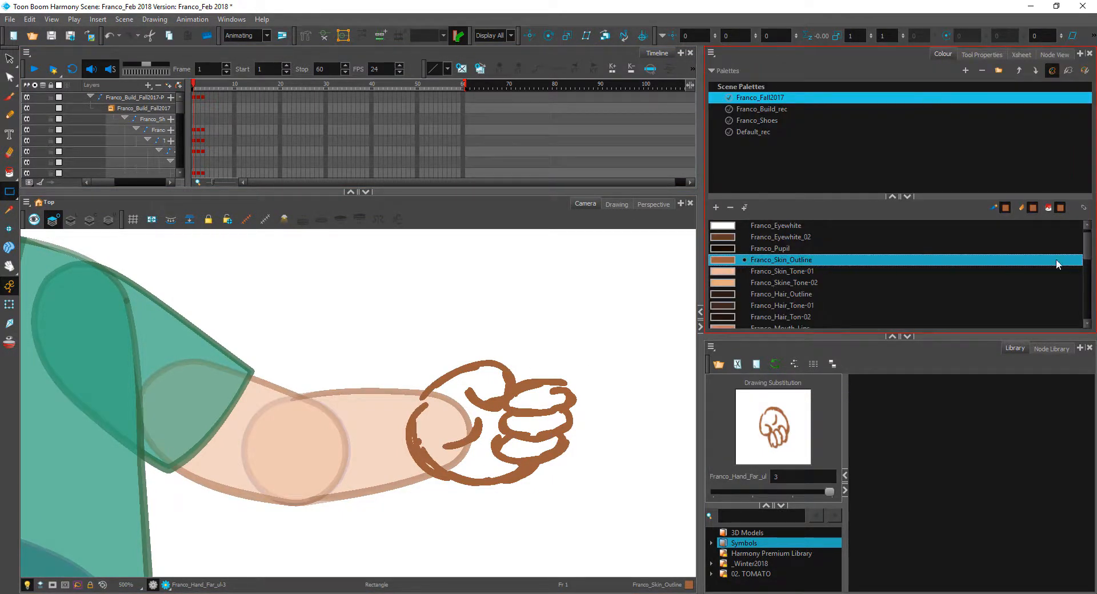
pyautogui.scroll(-5, 1090, 257)
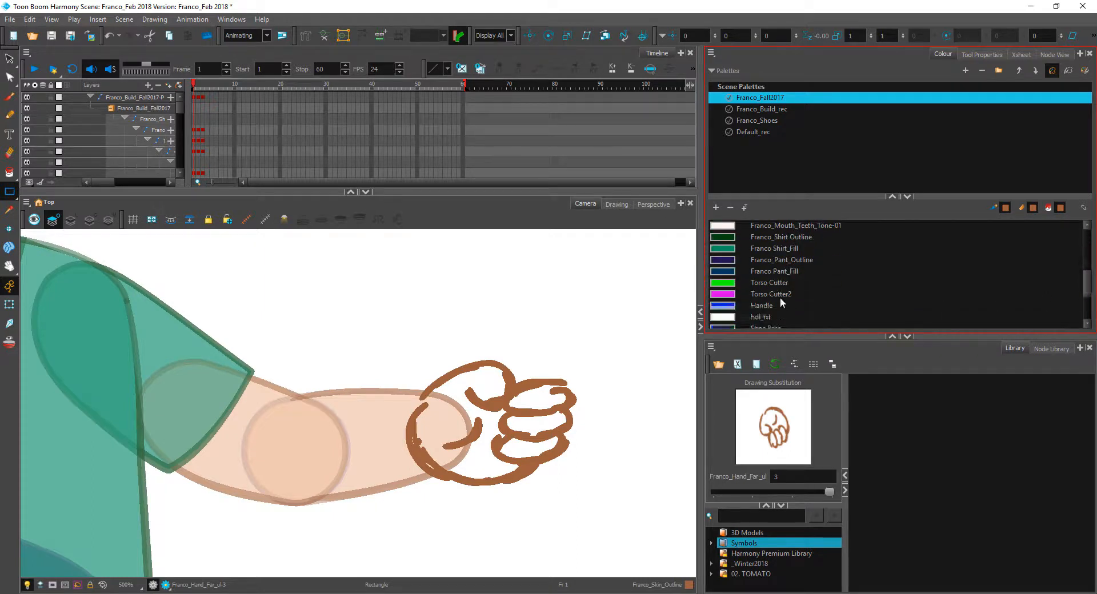
pyautogui.click(780, 294)
pyautogui.moveTo(405, 365)
pyautogui.mouseDown()
pyautogui.moveTo(530, 441)
pyautogui.moveTo(536, 466)
pyautogui.mouseUp()
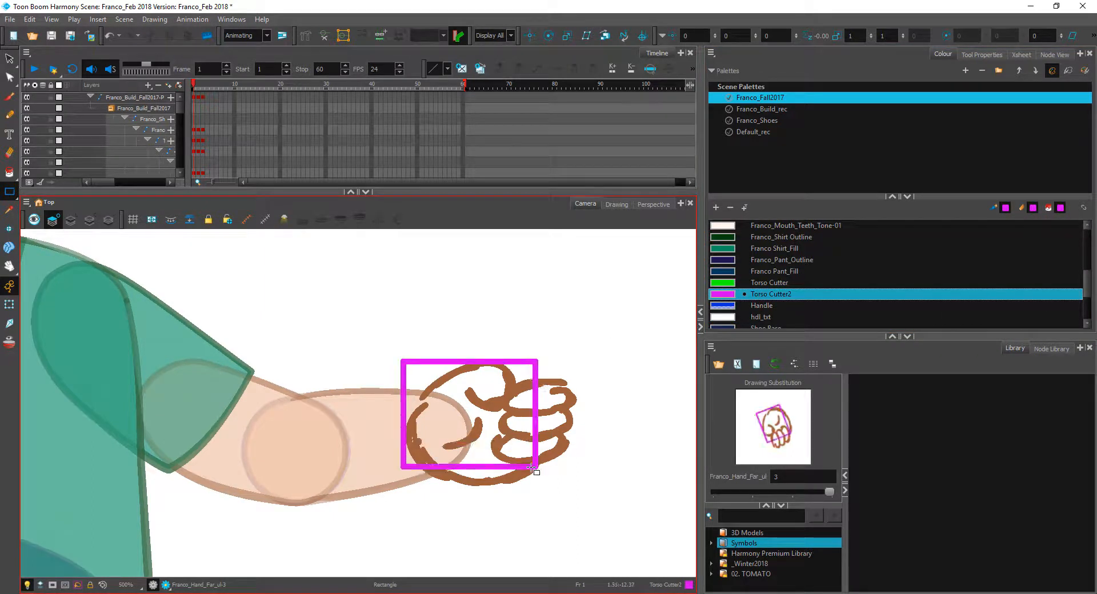
# - With the Contour Editor, move the magenta rectangle's upper corners onto the thumb's base beside the fingers and the wrist edge
pyautogui.press('2')
pyautogui.press('2')
pyautogui.press('2')
pyautogui.moveTo(634, 406); pyautogui.dragTo(401, 370)
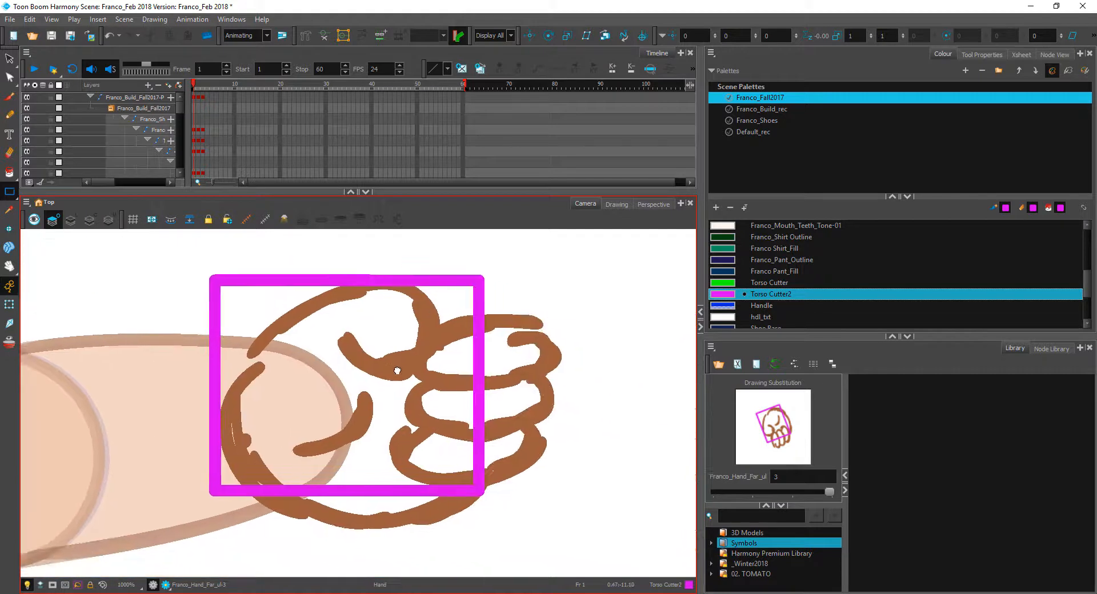
pyautogui.hotkey('alt', 'q')
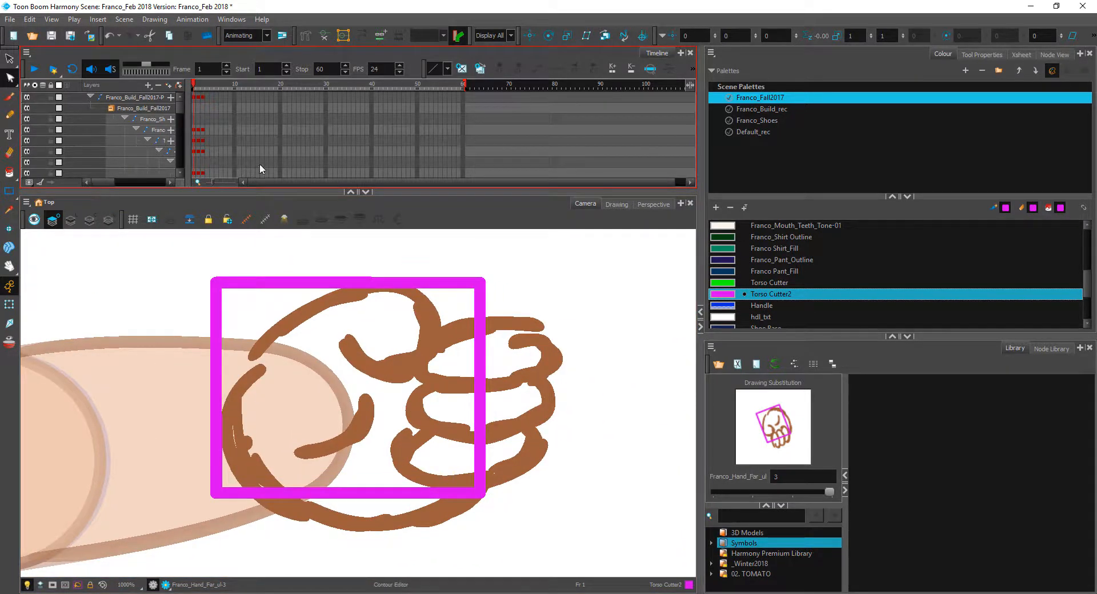
pyautogui.click(482, 285)
pyautogui.moveTo(480, 283); pyautogui.dragTo(438, 321)
pyautogui.moveTo(216, 289); pyautogui.dragTo(245, 371)
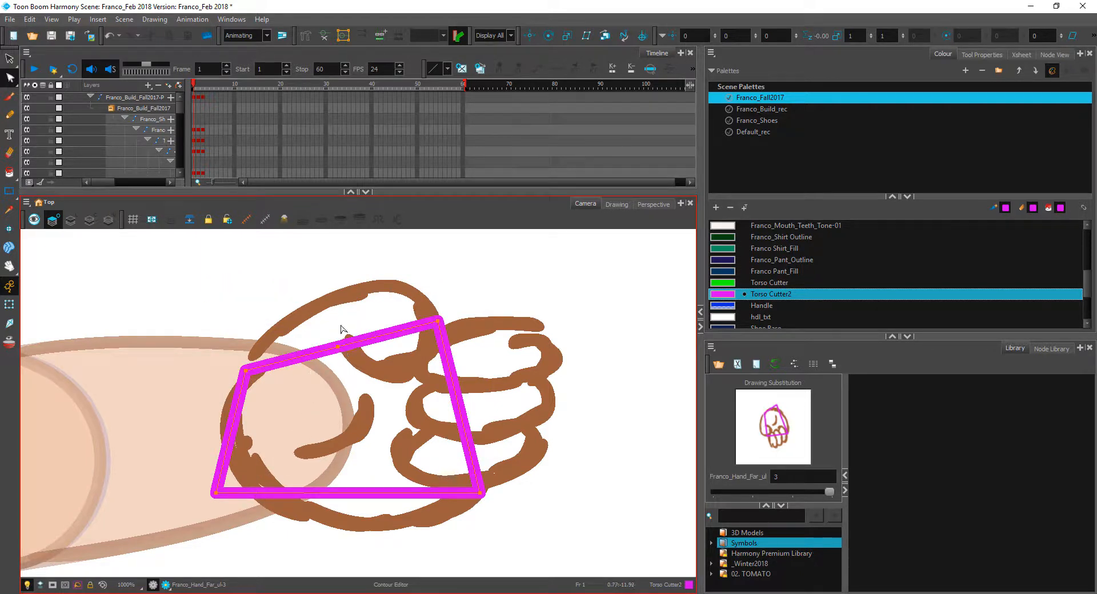
# - Pull the midpoints of the shape's upper and lower edges out to the sketch and fit its lower wrist-side corner to the palm
pyautogui.moveTo(338, 346); pyautogui.dragTo(342, 294)
pyautogui.click(349, 493)
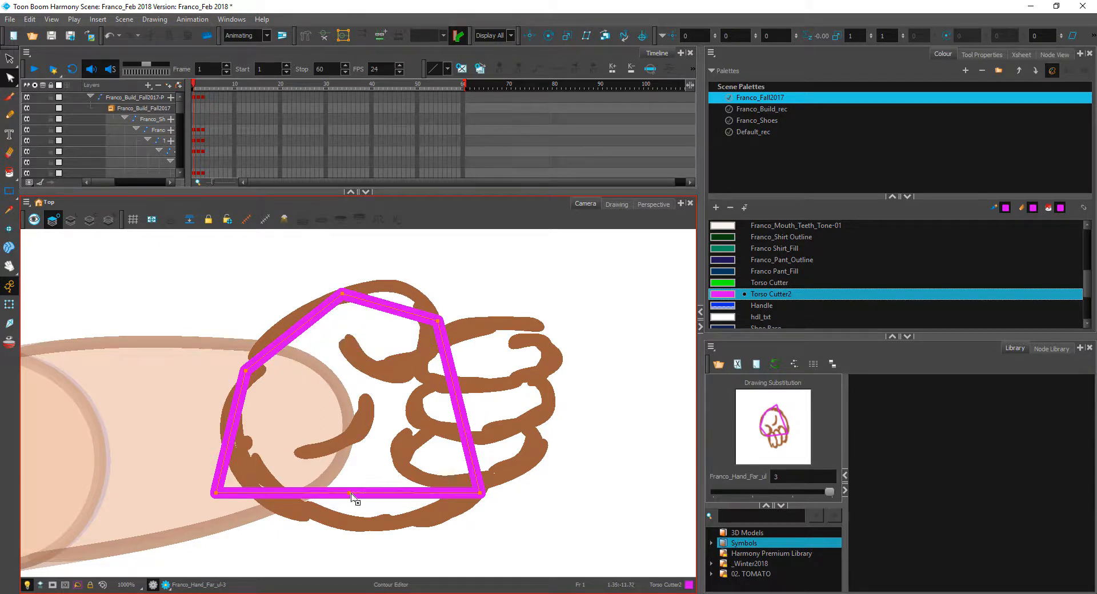
pyautogui.moveTo(349, 493); pyautogui.dragTo(375, 530)
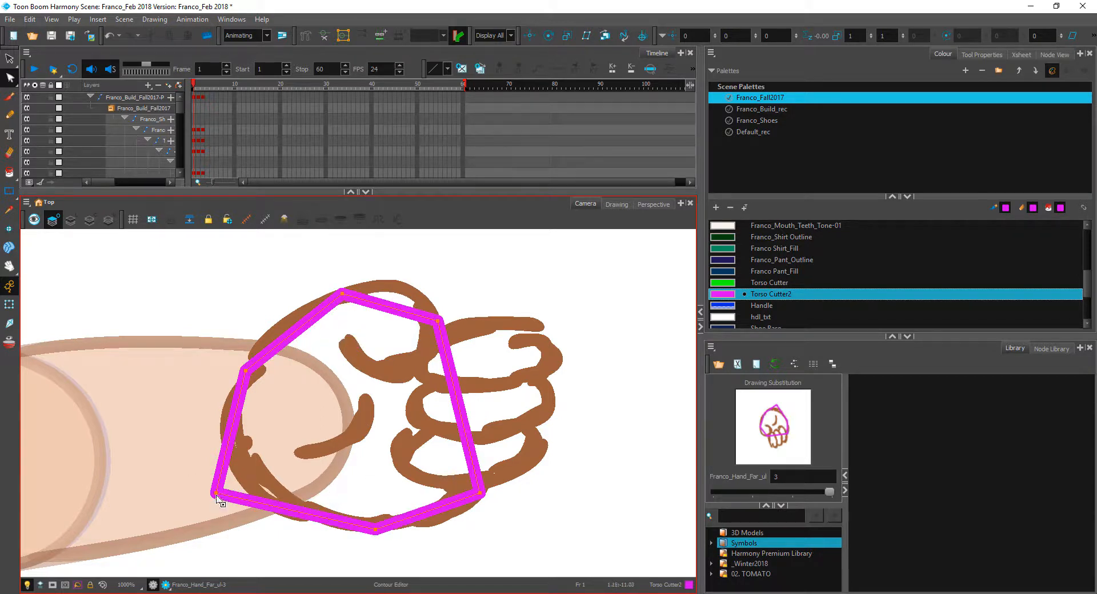
pyautogui.moveTo(216, 495); pyautogui.dragTo(201, 436)
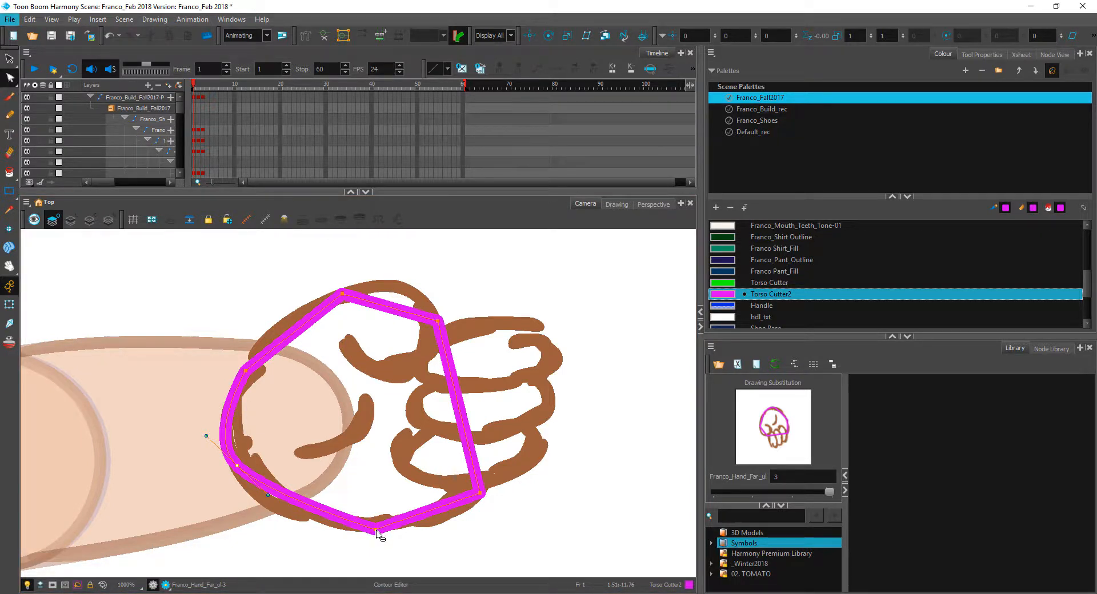
# - Curve the magenta outline along the bottom of the palm, over the thumb and around the wrist to follow the sketch
pyautogui.moveTo(376, 530); pyautogui.dragTo(413, 525)
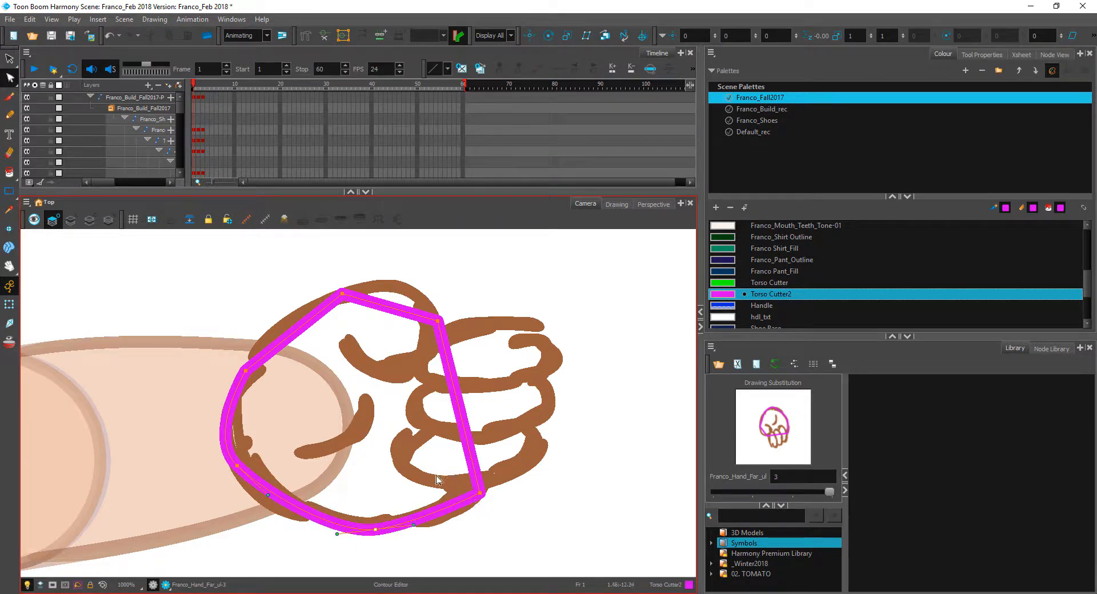
pyautogui.moveTo(341, 293)
pyautogui.mouseDown()
pyautogui.moveTo(394, 303)
pyautogui.moveTo(366, 290)
pyautogui.moveTo(428, 273)
pyautogui.moveTo(413, 270)
pyautogui.mouseUp()
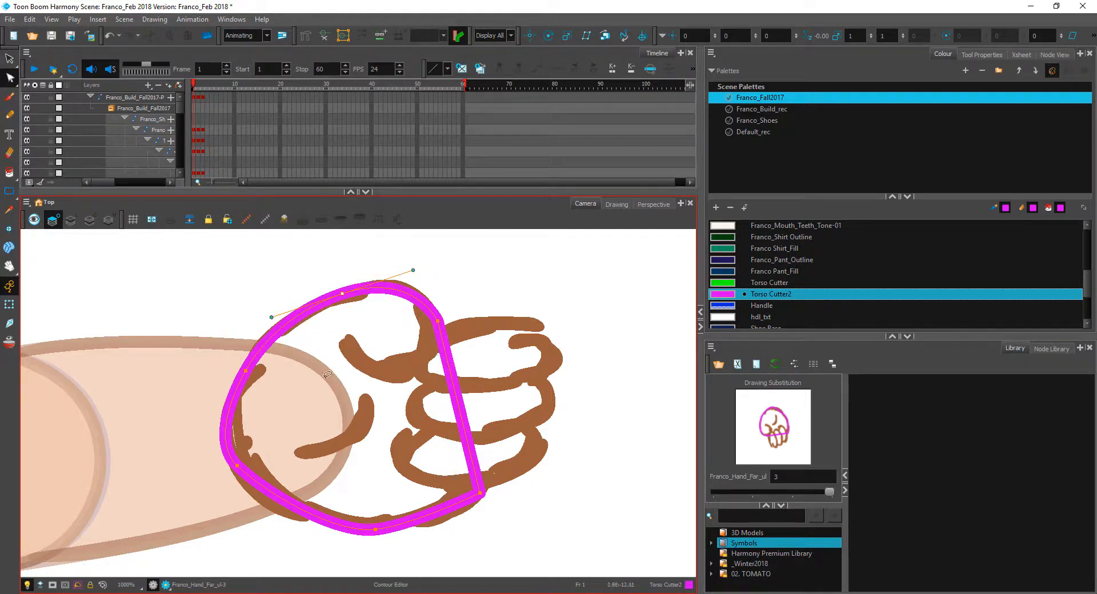
pyautogui.moveTo(246, 371)
pyautogui.mouseDown()
pyautogui.moveTo(289, 372)
pyautogui.moveTo(253, 375)
pyautogui.moveTo(245, 389)
pyautogui.moveTo(258, 354)
pyautogui.mouseUp()
pyautogui.moveTo(240, 401)
pyautogui.mouseDown()
pyautogui.moveTo(220, 437)
pyautogui.moveTo(239, 402)
pyautogui.moveTo(202, 433)
pyautogui.moveTo(220, 429)
pyautogui.moveTo(228, 408)
pyautogui.mouseUp()
pyautogui.click(280, 389)
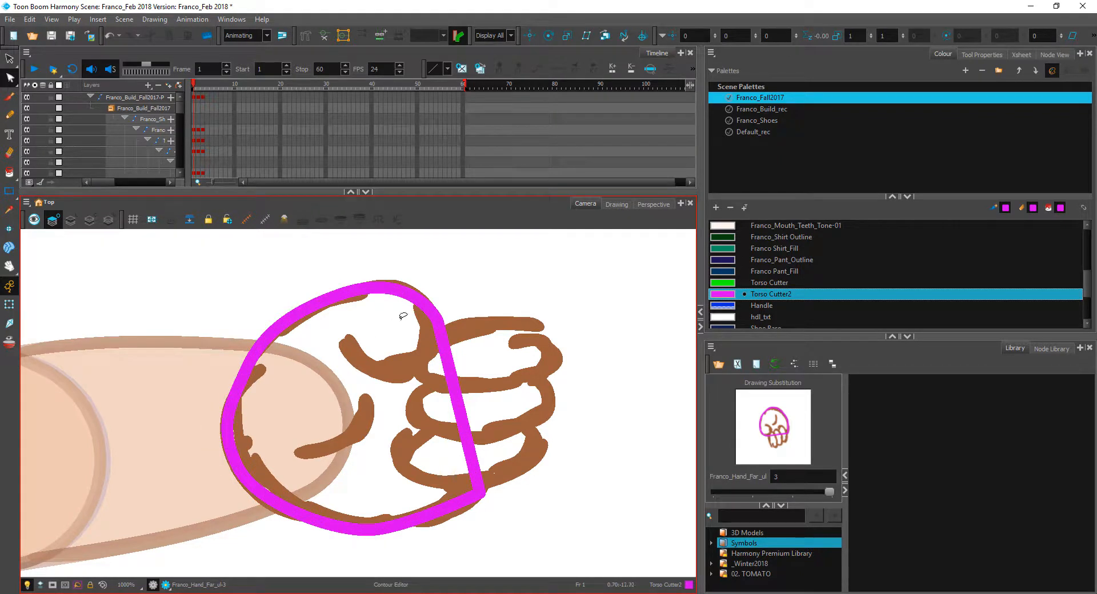
# - Add points to the outline's straight finger-side edge, pull them in toward the thumb crease and delete the surplus point
pyautogui.click(449, 352)
pyautogui.keyDown('ctrl'); pyautogui.click(450, 369); pyautogui.keyUp('ctrl')
pyautogui.keyDown('ctrl'); pyautogui.click(460, 410); pyautogui.keyUp('ctrl')
pyautogui.moveTo(450, 370); pyautogui.dragTo(375, 379)
pyautogui.moveTo(460, 412); pyautogui.dragTo(399, 316)
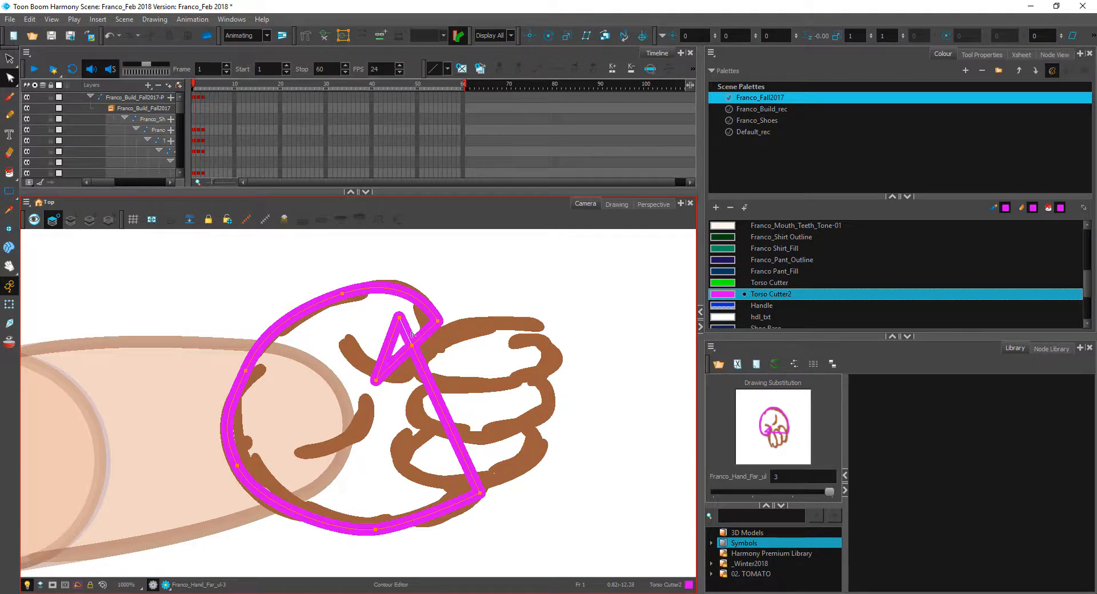
pyautogui.press('Delete')
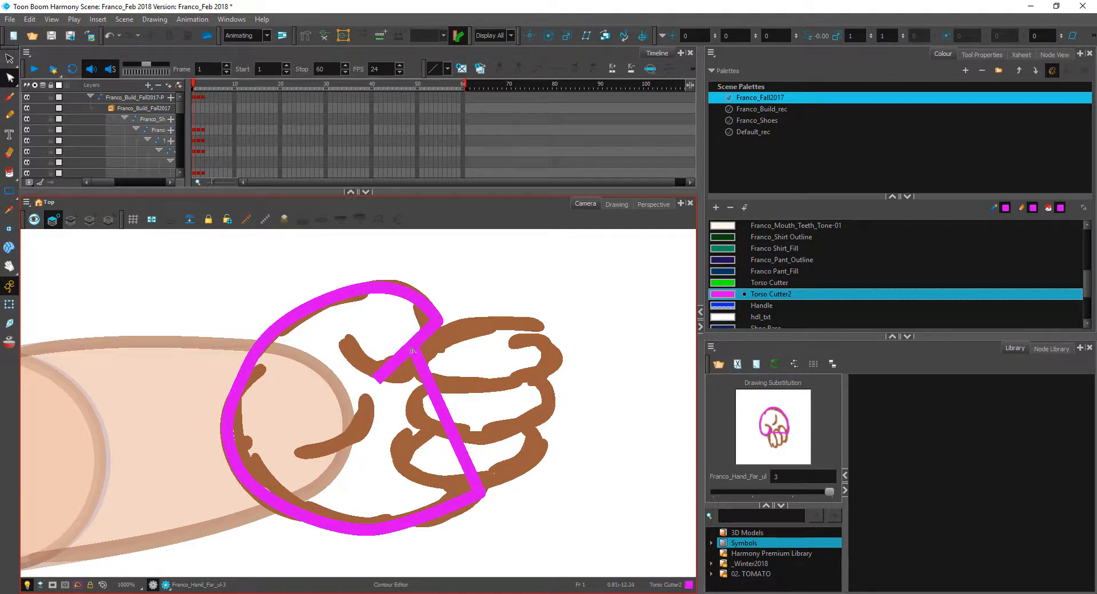
# - Fit the inner points of the magenta outline to the tip and base of the sketched thumb crease
pyautogui.moveTo(412, 346); pyautogui.dragTo(340, 350)
pyautogui.moveTo(420, 372); pyautogui.dragTo(404, 377)
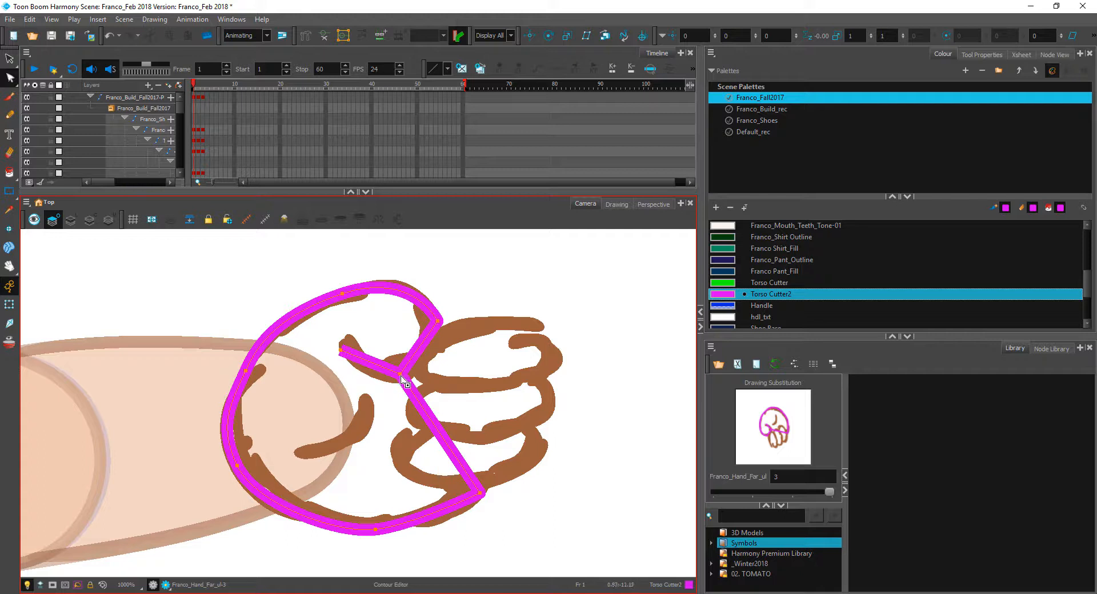
pyautogui.moveTo(401, 377); pyautogui.dragTo(432, 351)
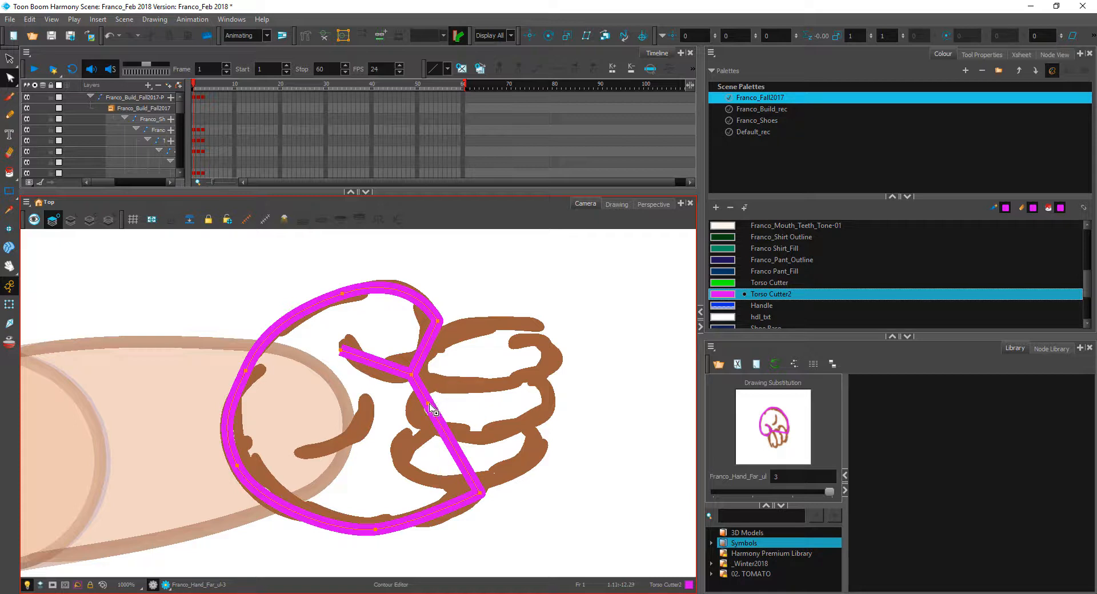
# - Add points to the outline's straight finger-side edge and pull them out around the top finger and the sketched ends of the lower fingers
pyautogui.moveTo(431, 406); pyautogui.dragTo(554, 384)
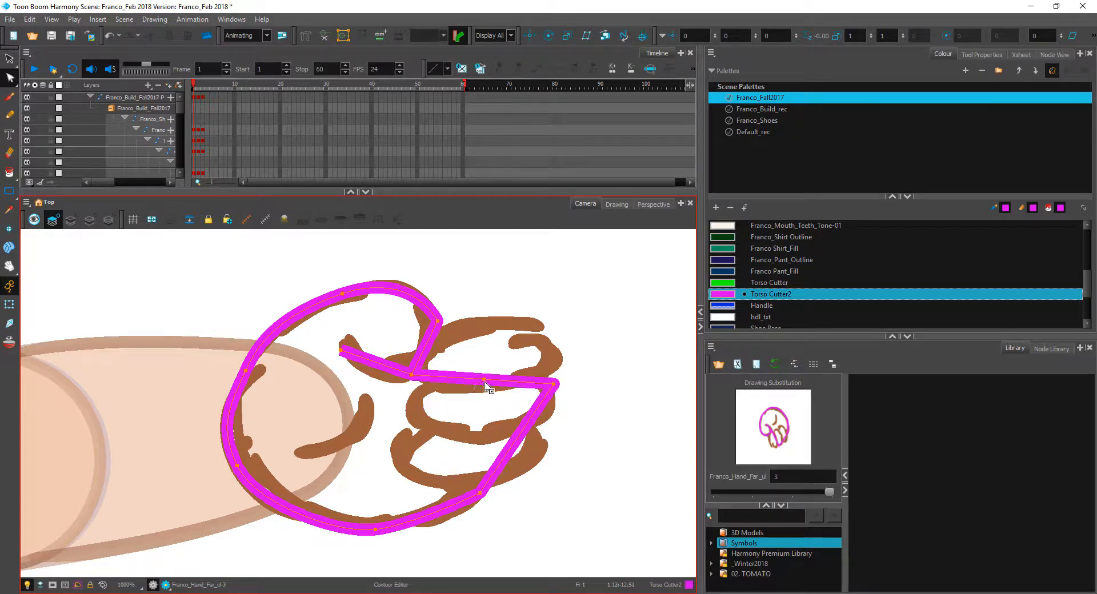
pyautogui.moveTo(485, 379); pyautogui.dragTo(531, 321)
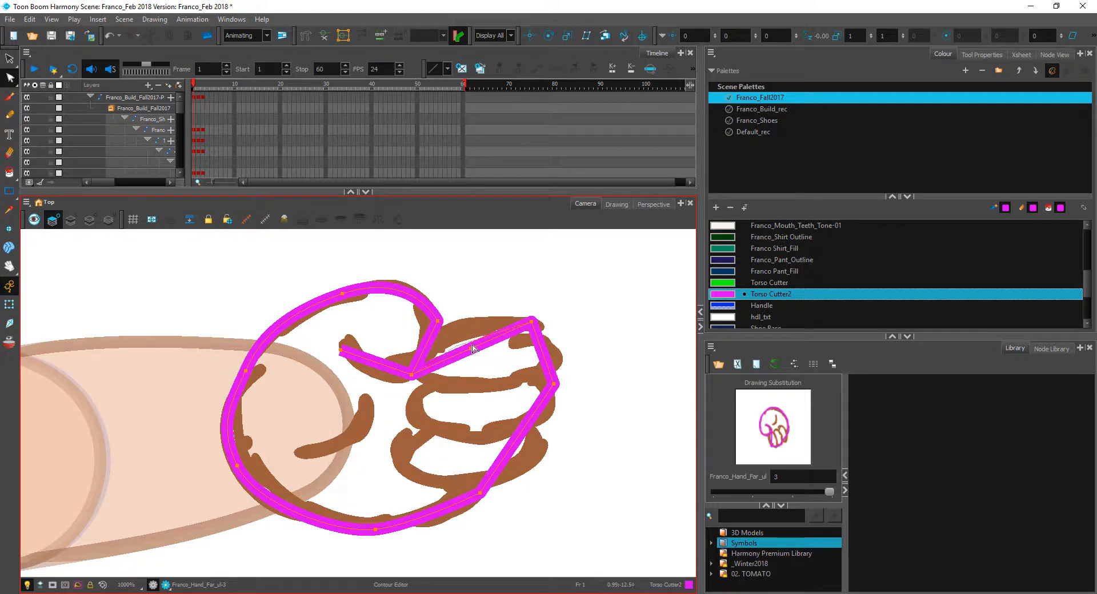
pyautogui.moveTo(463, 330); pyautogui.dragTo(455, 329)
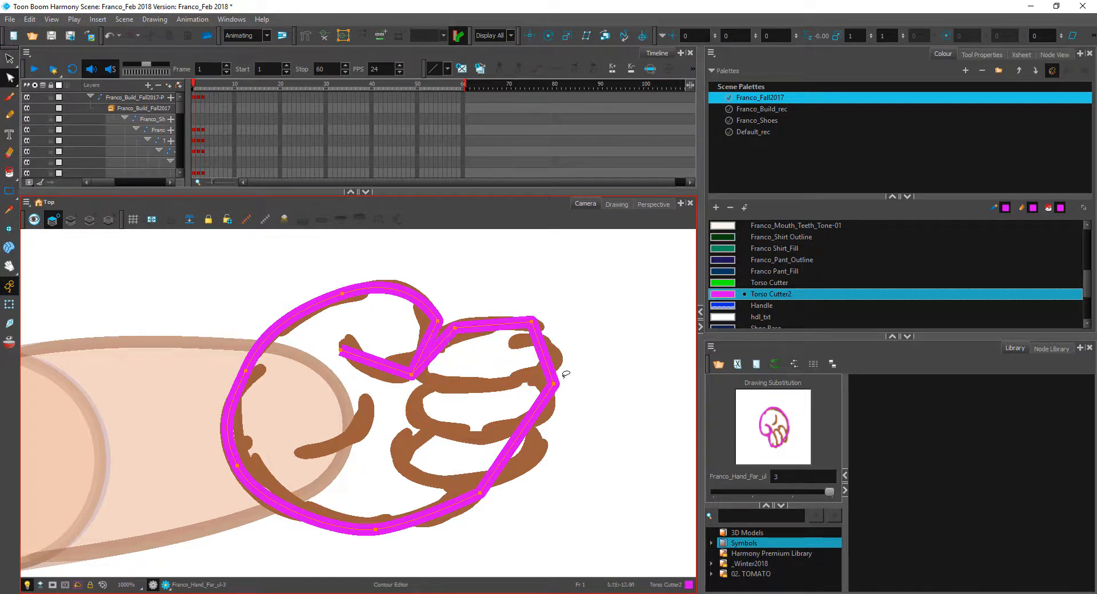
pyautogui.moveTo(543, 408); pyautogui.dragTo(418, 413)
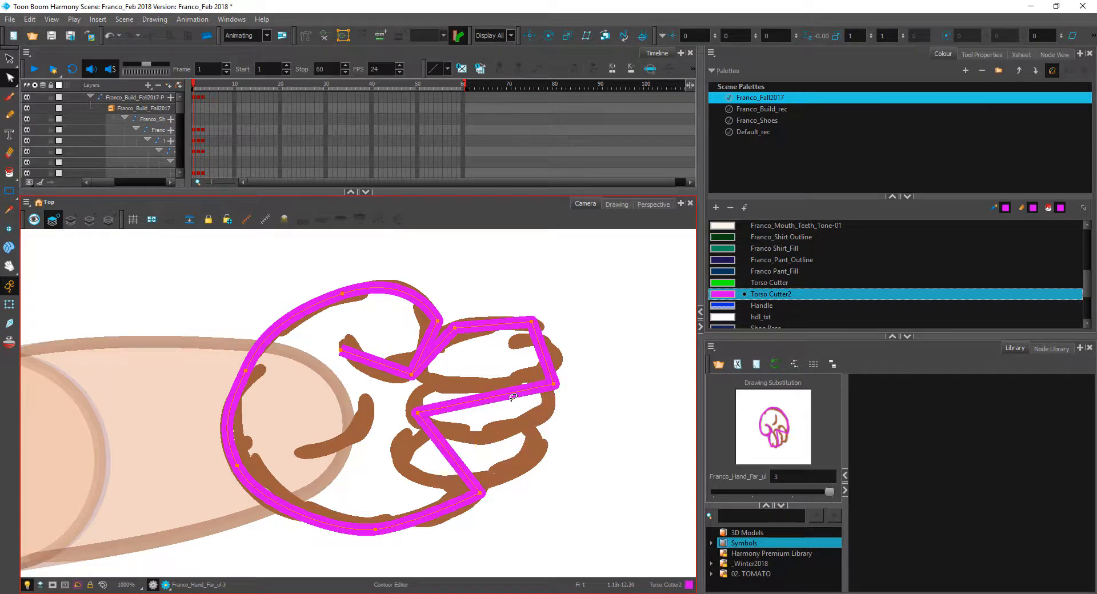
pyautogui.moveTo(449, 452); pyautogui.dragTo(536, 469)
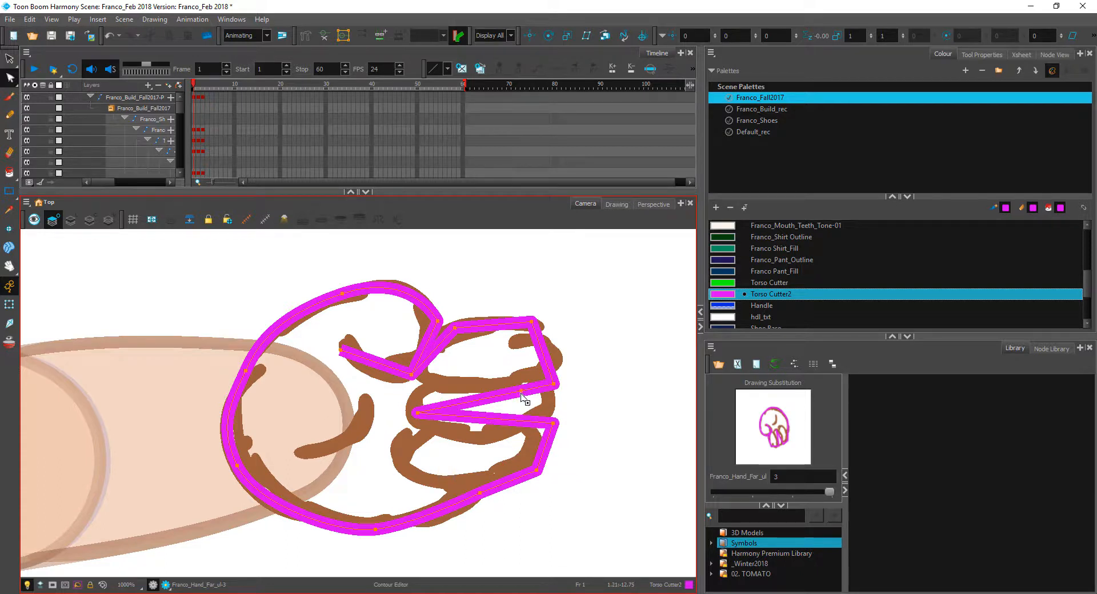
# - Reposition the outline's points beside the top and middle fingers and delete the surplus points and leftover segment around the middle finger
pyautogui.moveTo(524, 398); pyautogui.dragTo(533, 421)
pyautogui.moveTo(553, 383); pyautogui.dragTo(549, 364)
pyautogui.click(529, 431)
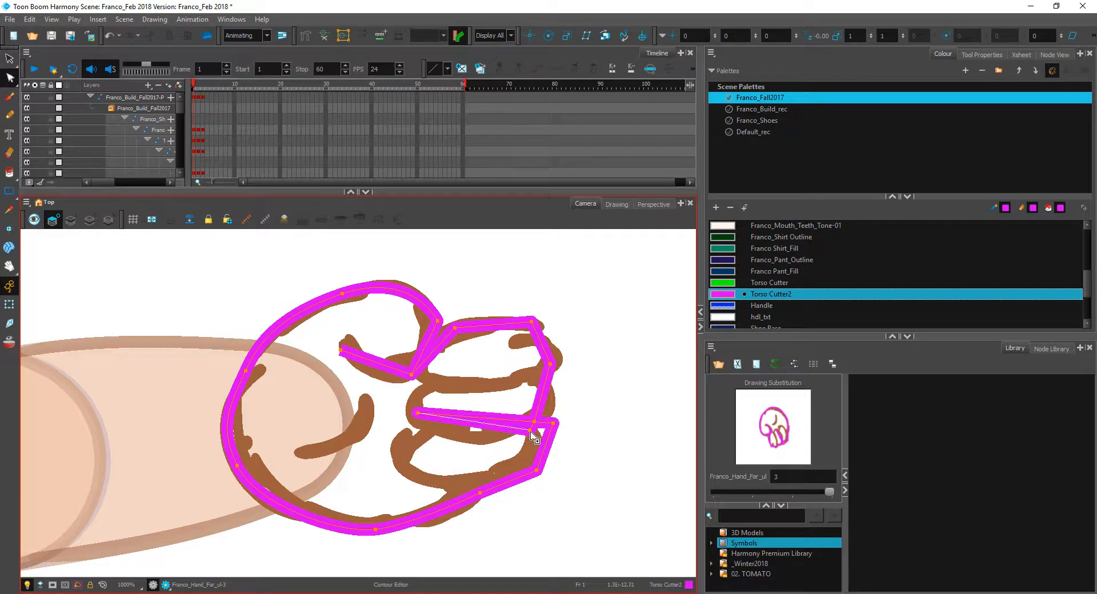
pyautogui.press('Delete')
pyautogui.moveTo(534, 424); pyautogui.dragTo(484, 456)
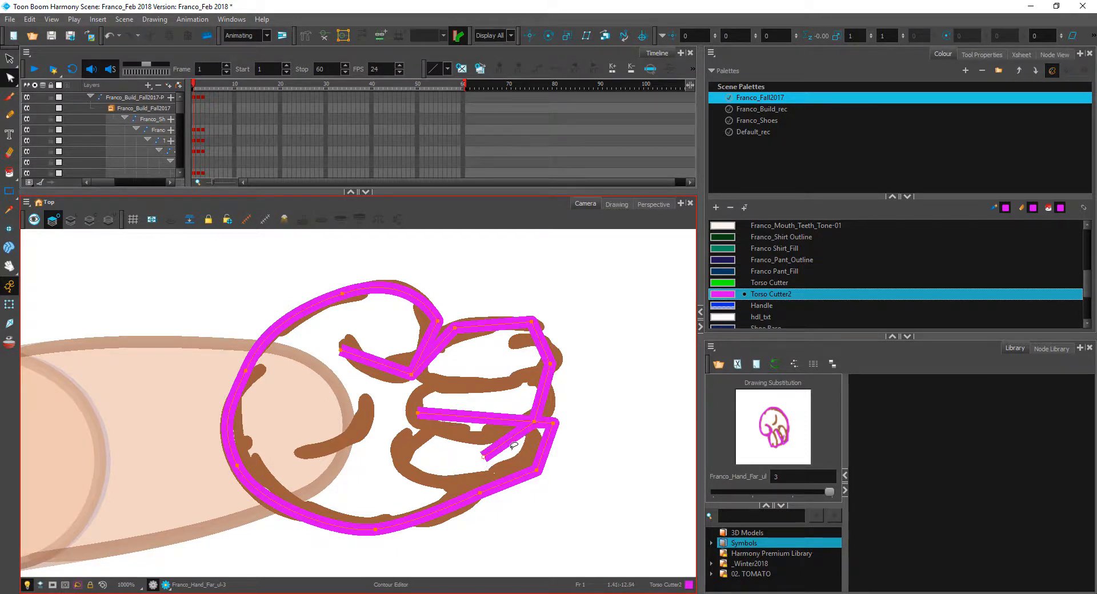
pyautogui.press('Delete')
# - Fit the outer points to the sketched finger ends and the inner line to the crease between the top and middle fingers
pyautogui.moveTo(550, 365); pyautogui.dragTo(553, 351)
pyautogui.moveTo(534, 421)
pyautogui.mouseDown()
pyautogui.moveTo(545, 377)
pyautogui.moveTo(545, 411)
pyautogui.mouseUp()
pyautogui.moveTo(426, 410); pyautogui.dragTo(431, 388)
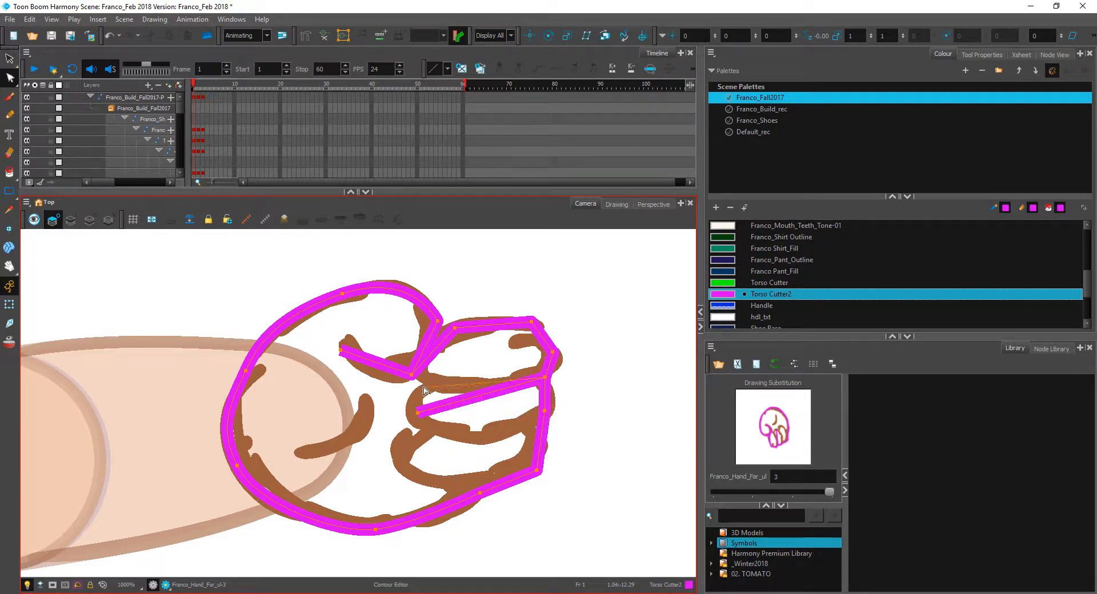
# - Draw a straight line across the hand between the middle and lower fingers, extending past the outer edge
pyautogui.click(12, 195)
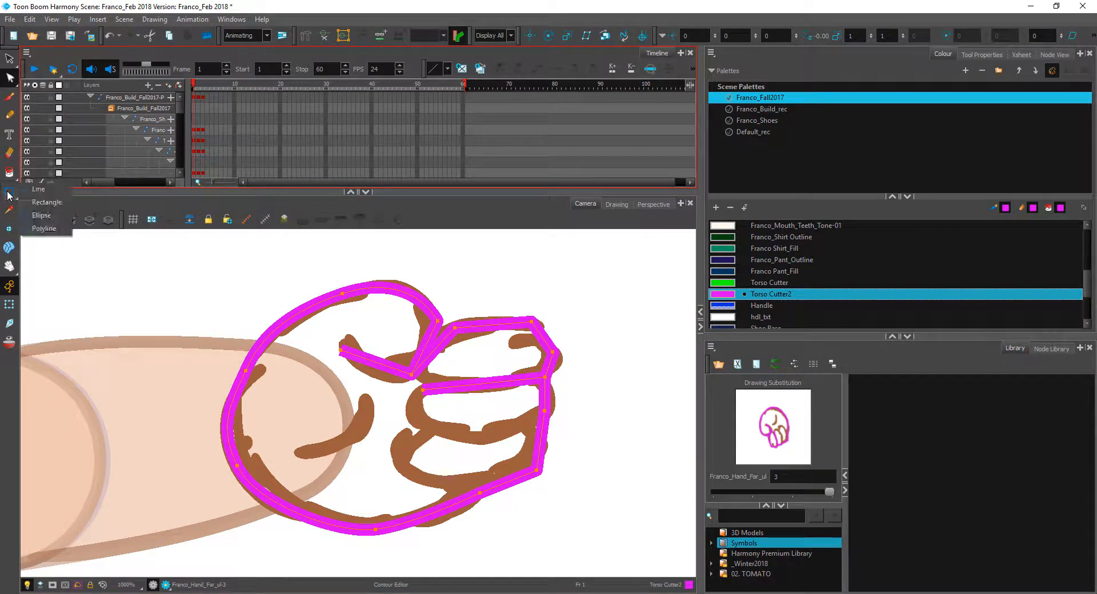
pyautogui.click(35, 191)
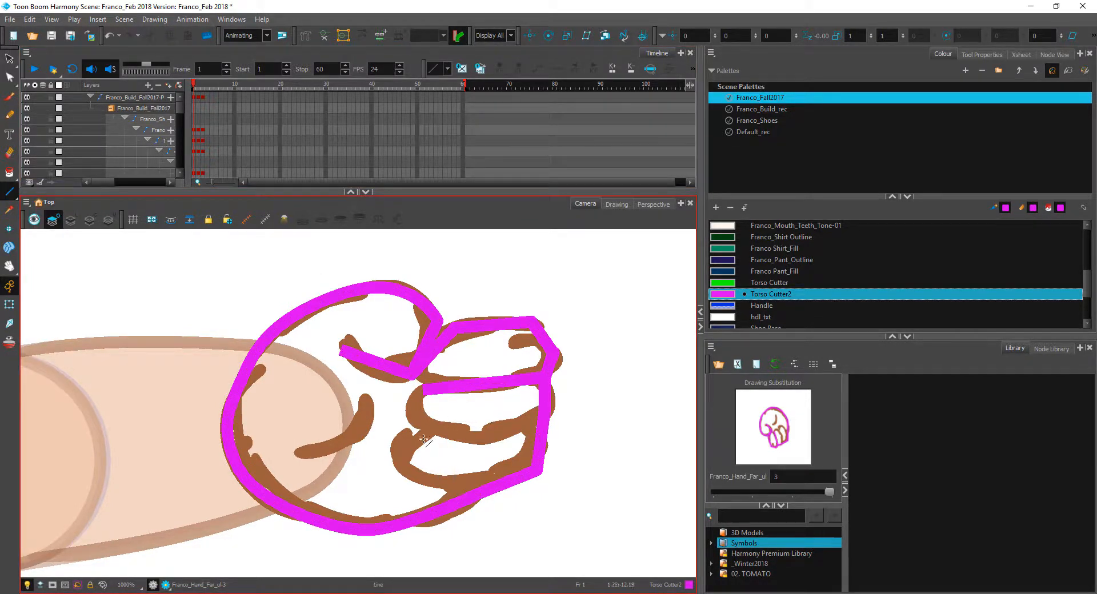
pyautogui.moveTo(393, 439); pyautogui.dragTo(588, 415)
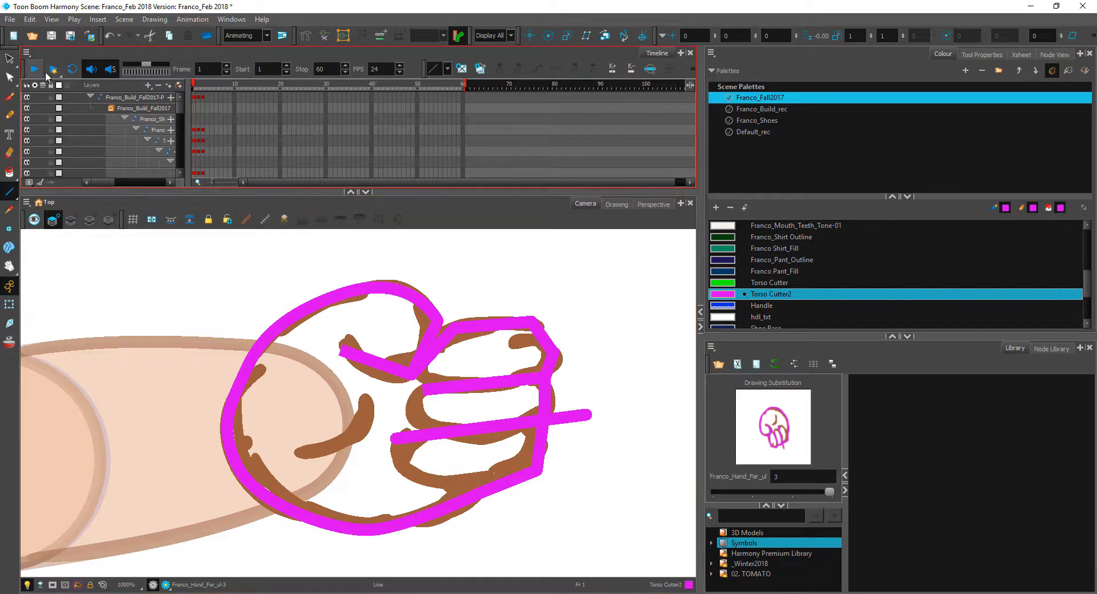
# - Bend the new line downward and move both its ends to follow the sketched lower edge of the middle finger
pyautogui.click(9, 77)
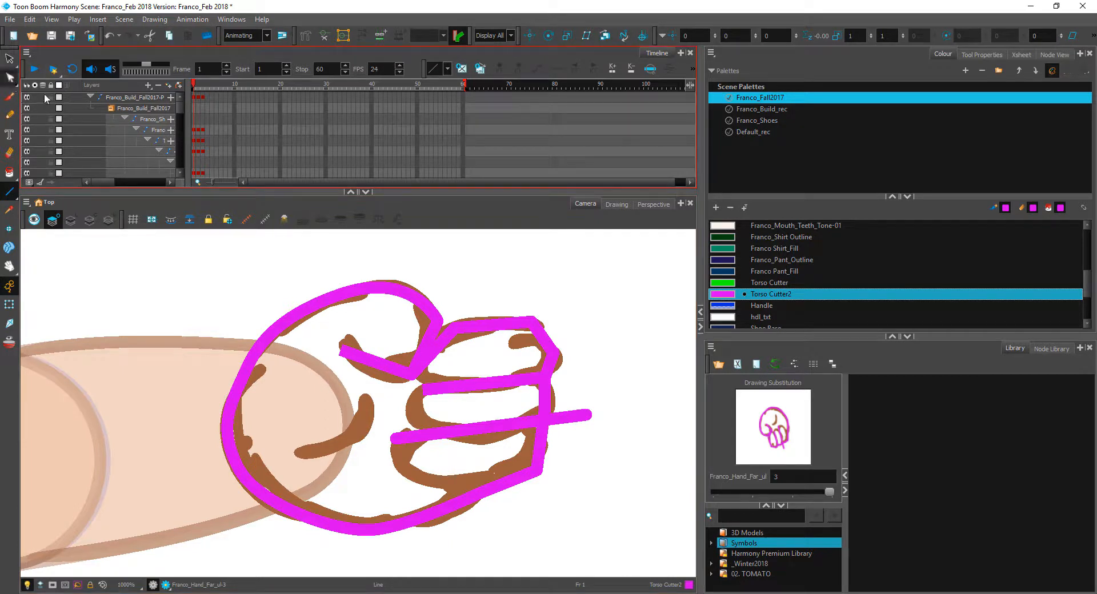
pyautogui.click(541, 428)
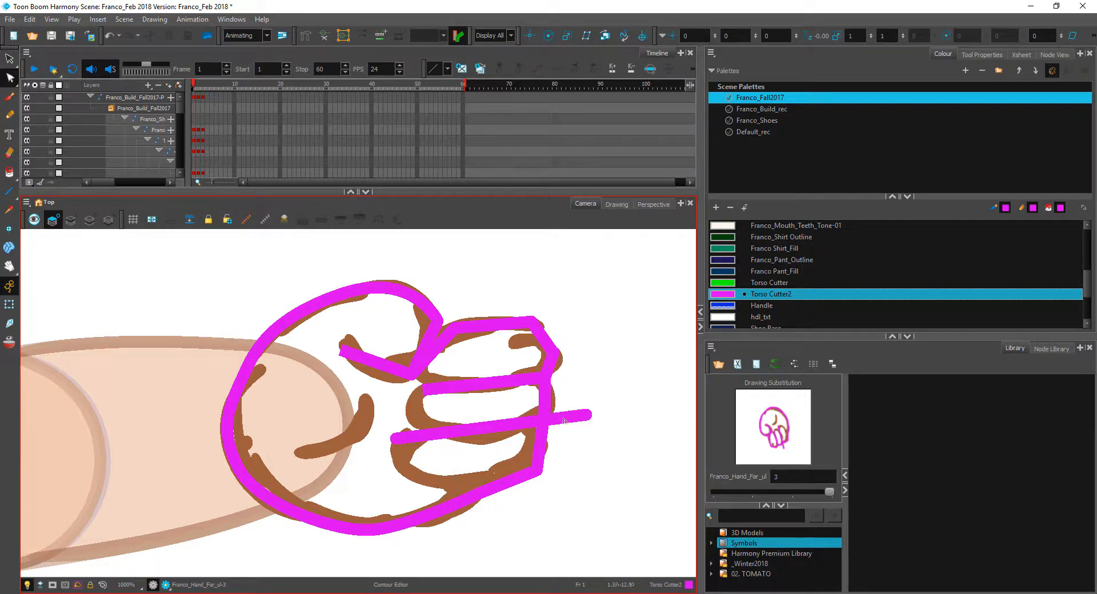
pyautogui.moveTo(516, 425); pyautogui.dragTo(517, 435)
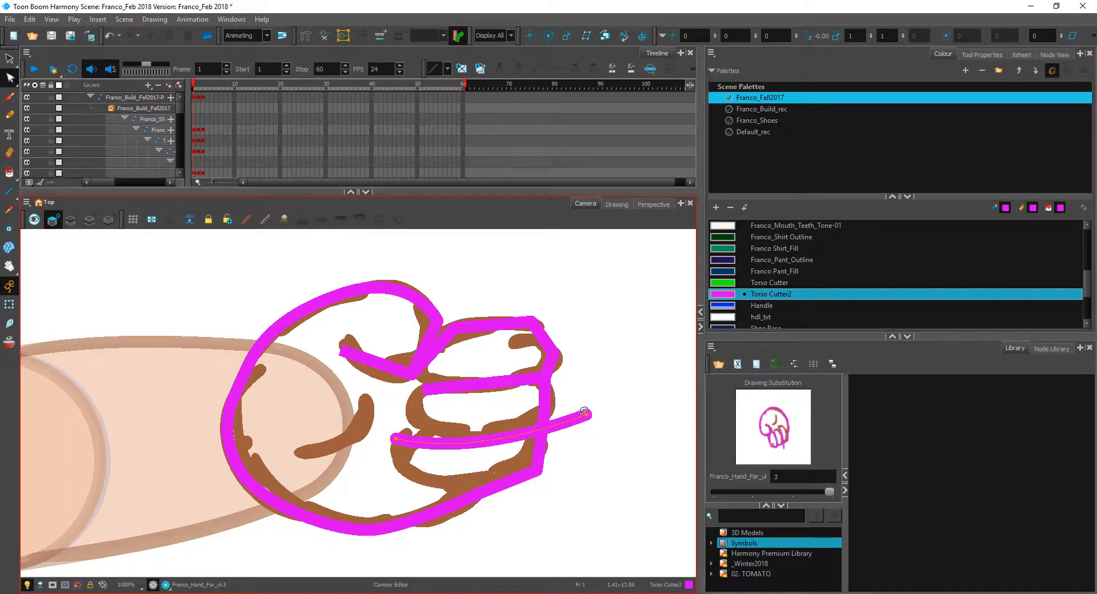
pyautogui.moveTo(592, 420); pyautogui.dragTo(570, 403)
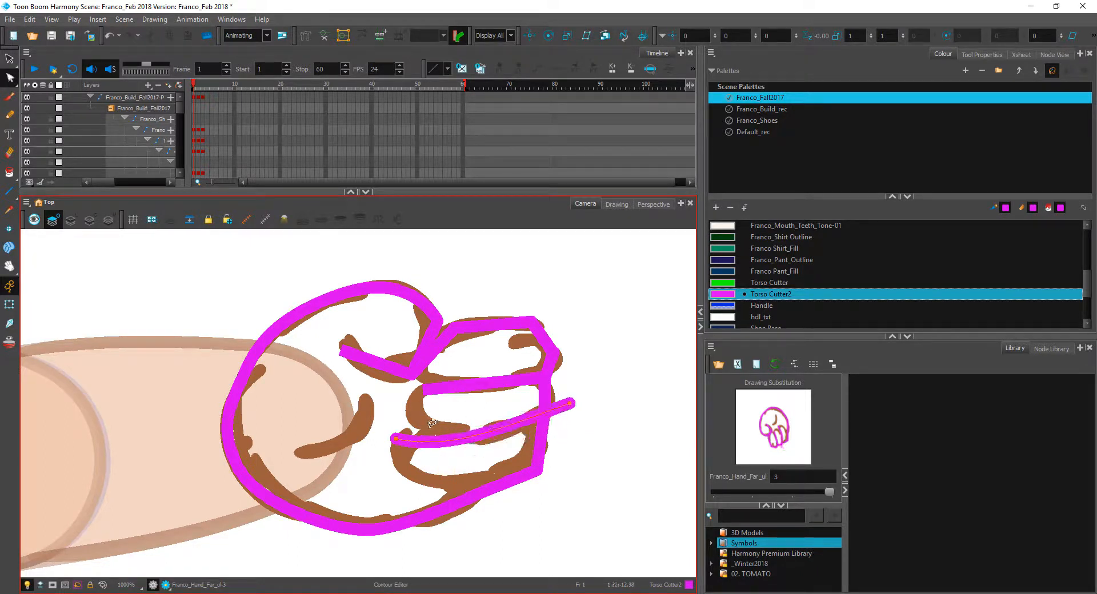
pyautogui.moveTo(401, 438); pyautogui.dragTo(405, 416)
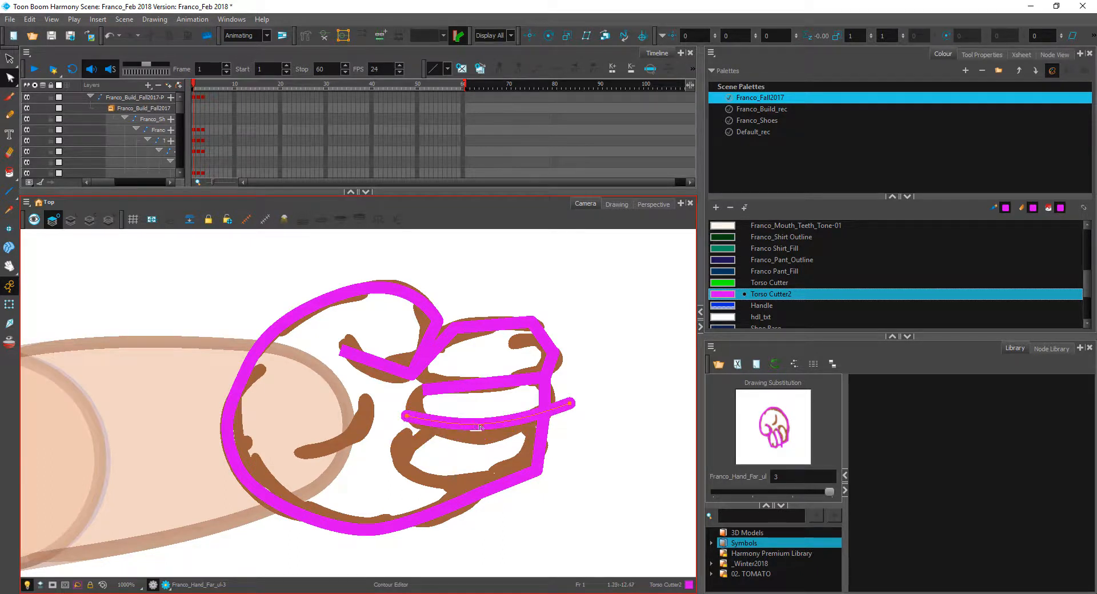
pyautogui.moveTo(480, 427); pyautogui.dragTo(481, 437)
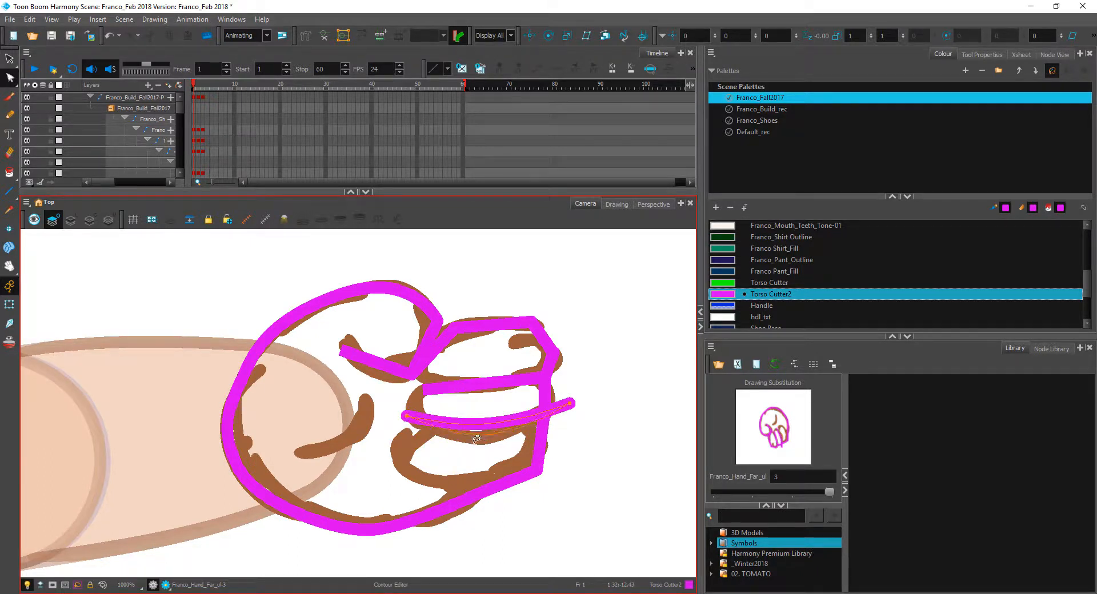
# - Select all the strokes in the drawing and flatten them
pyautogui.click(10, 59)
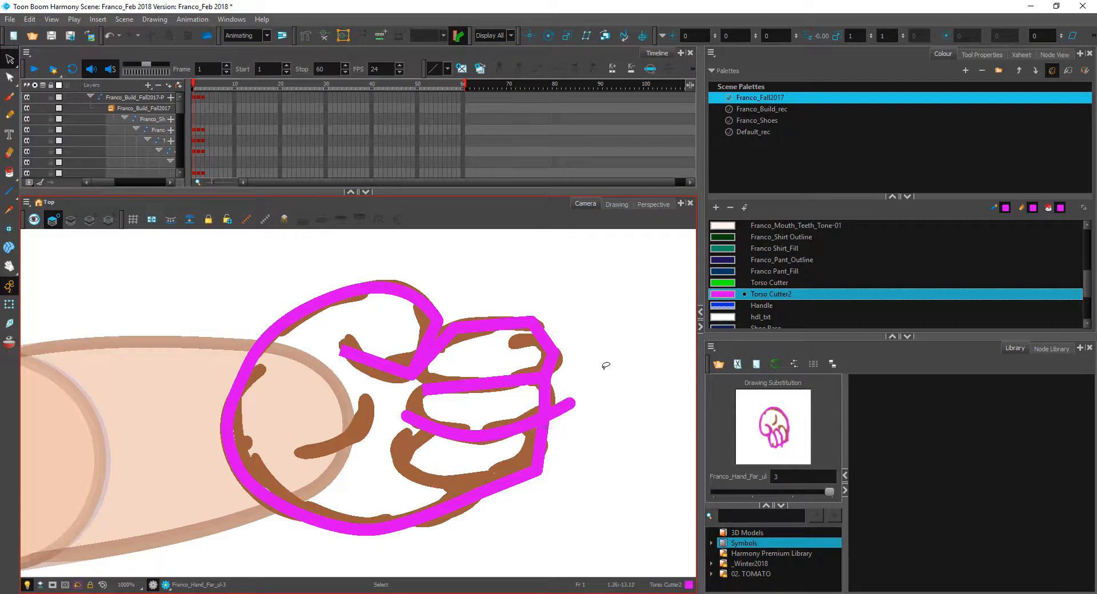
pyautogui.hotkey('ctrl', 'a')
pyautogui.click(985, 55)
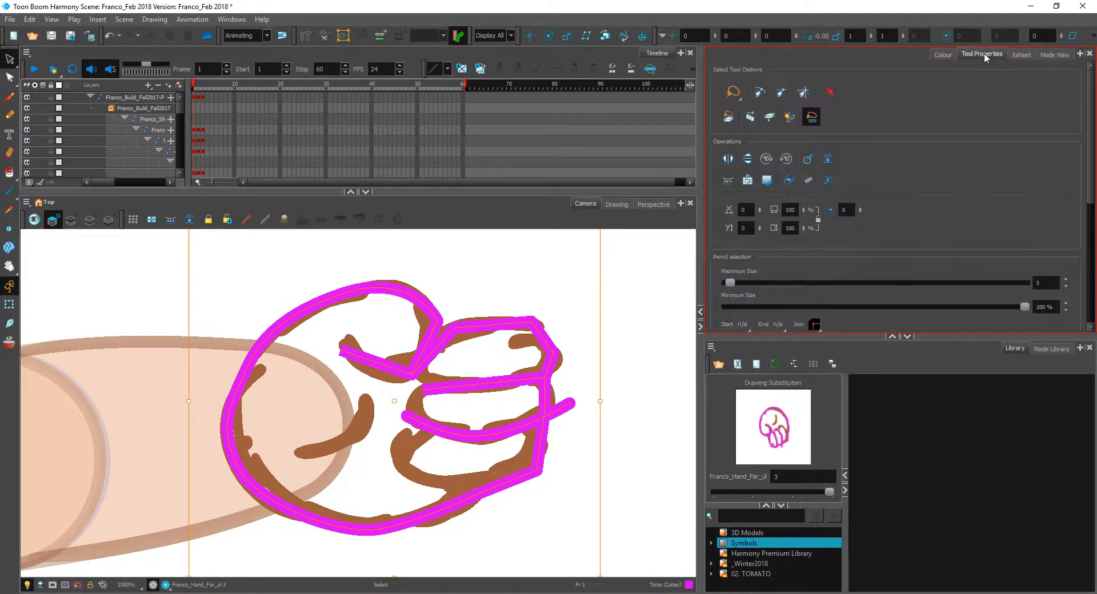
pyautogui.click(828, 159)
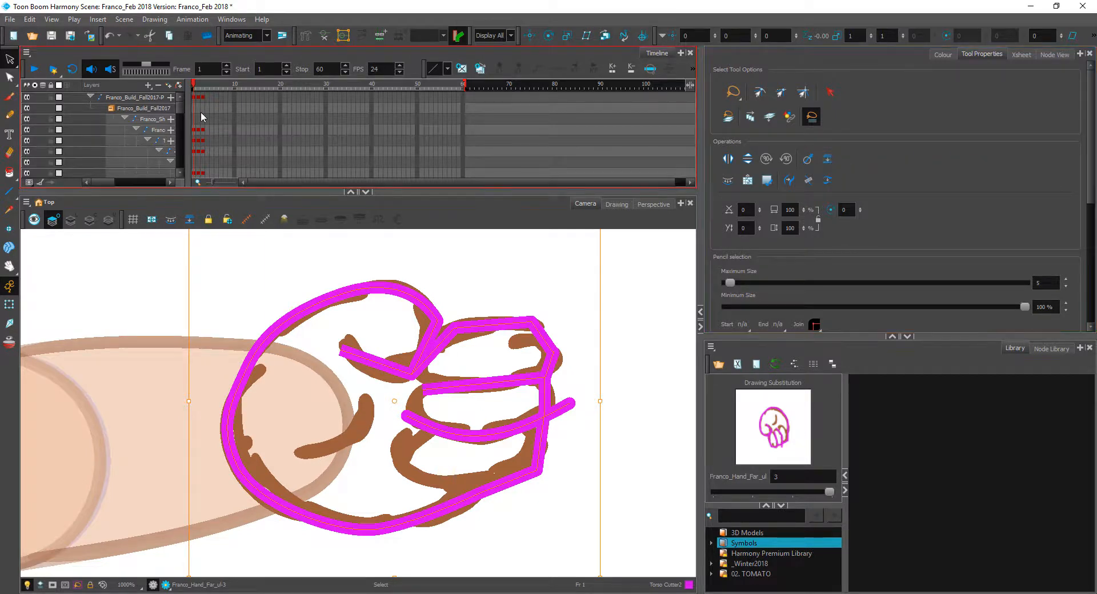
# - Remove the line's overhanging end beyond the fingers and pull the middle finger's outer edge out to the sketch
pyautogui.click(10, 79)
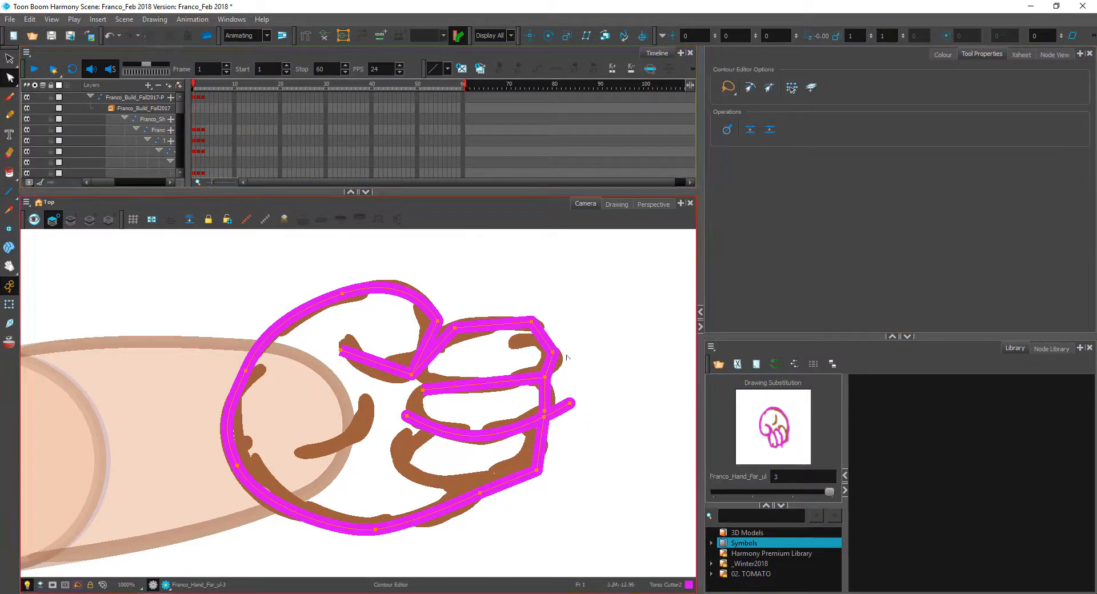
pyautogui.click(559, 413)
pyautogui.moveTo(544, 407)
pyautogui.mouseDown()
pyautogui.moveTo(571, 397)
pyautogui.moveTo(556, 397)
pyautogui.mouseUp()
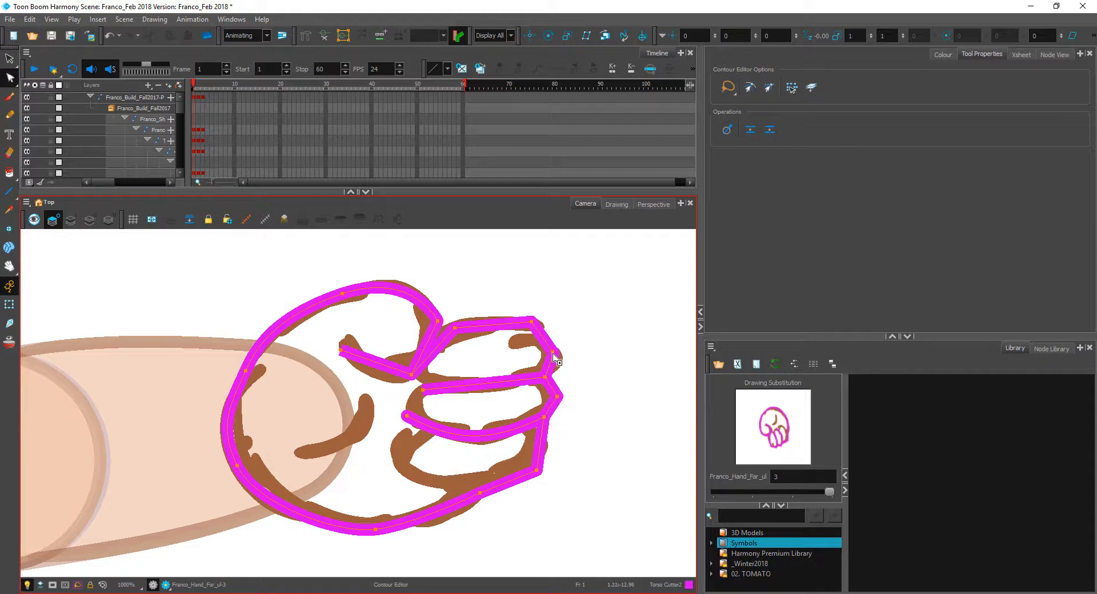
# - Join the inner end of the line under the top finger to its back edge beside the thumb crease and round that edge
pyautogui.click(425, 392)
pyautogui.moveTo(423, 391); pyautogui.dragTo(429, 358)
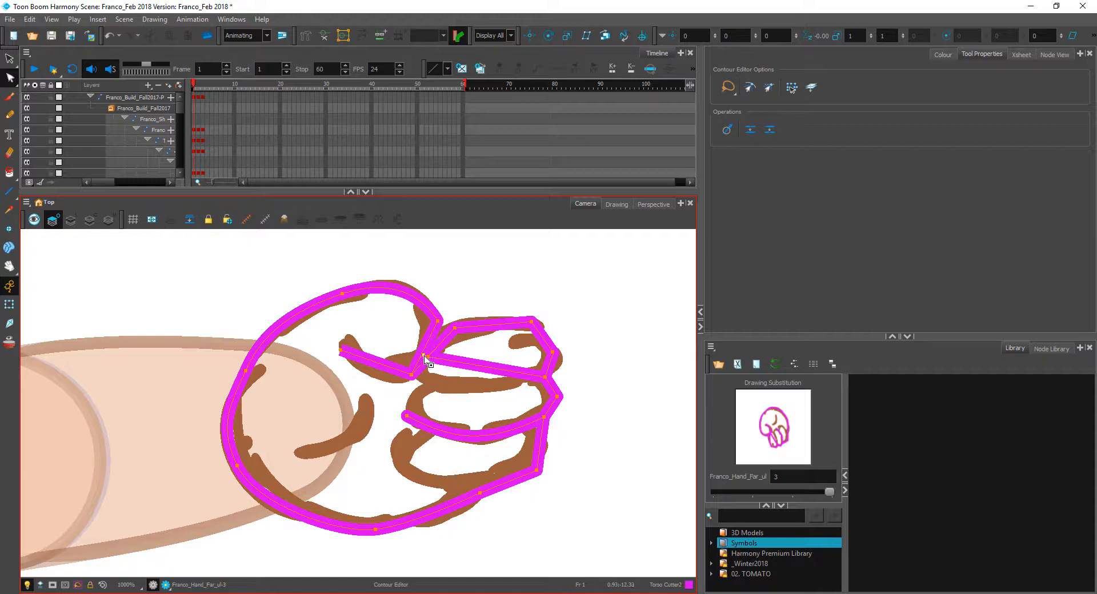
pyautogui.moveTo(428, 358); pyautogui.dragTo(430, 372)
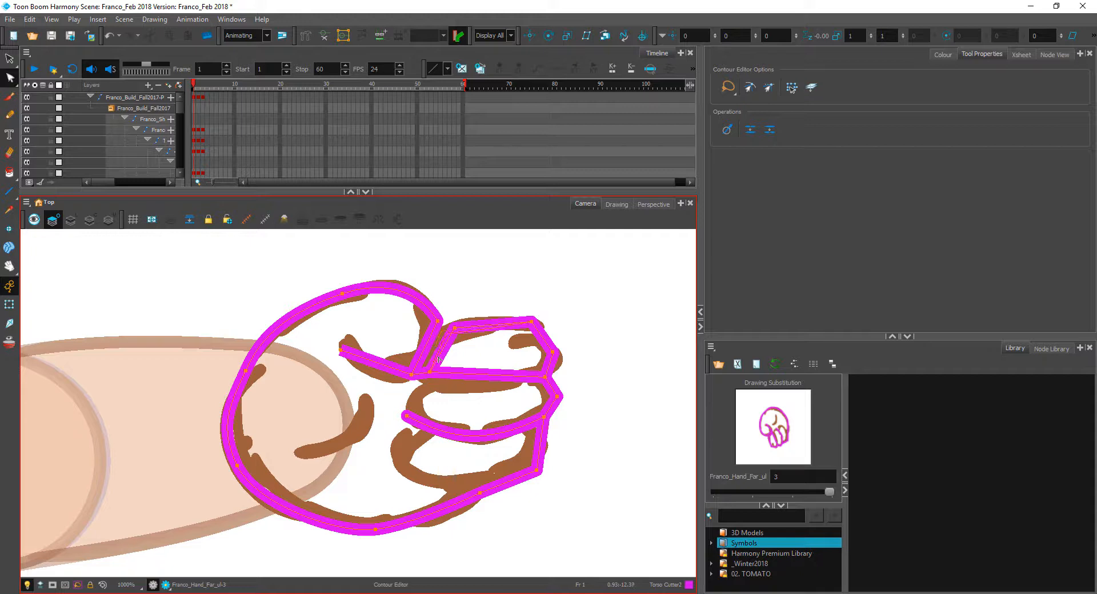
pyautogui.moveTo(455, 330); pyautogui.dragTo(479, 321)
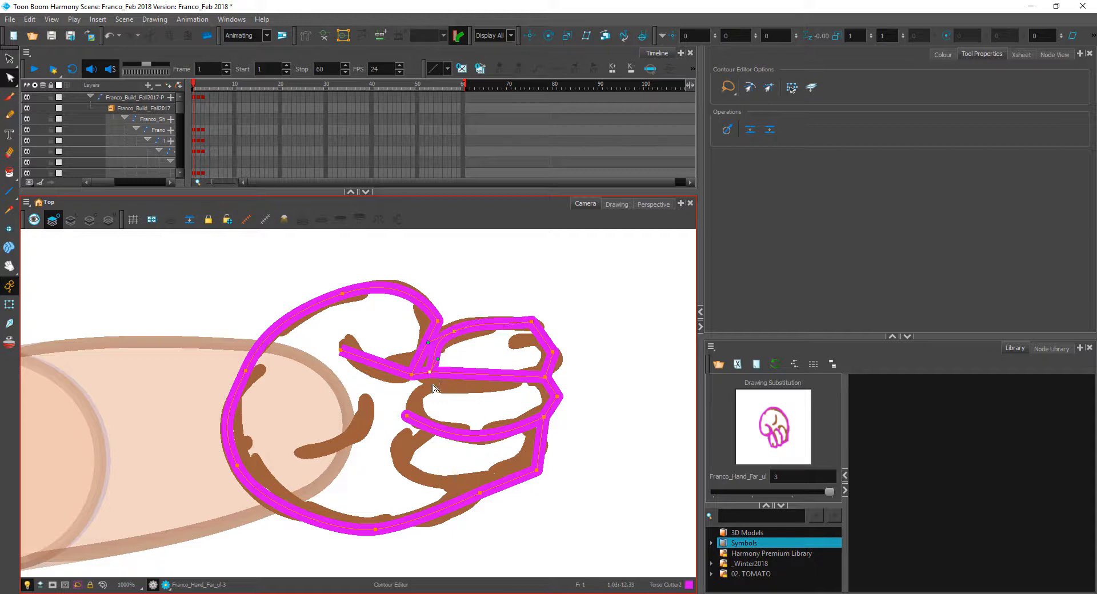
pyautogui.moveTo(432, 385)
pyautogui.mouseDown()
pyautogui.moveTo(449, 362)
pyautogui.moveTo(428, 356)
pyautogui.moveTo(438, 380)
pyautogui.moveTo(423, 379)
pyautogui.mouseUp()
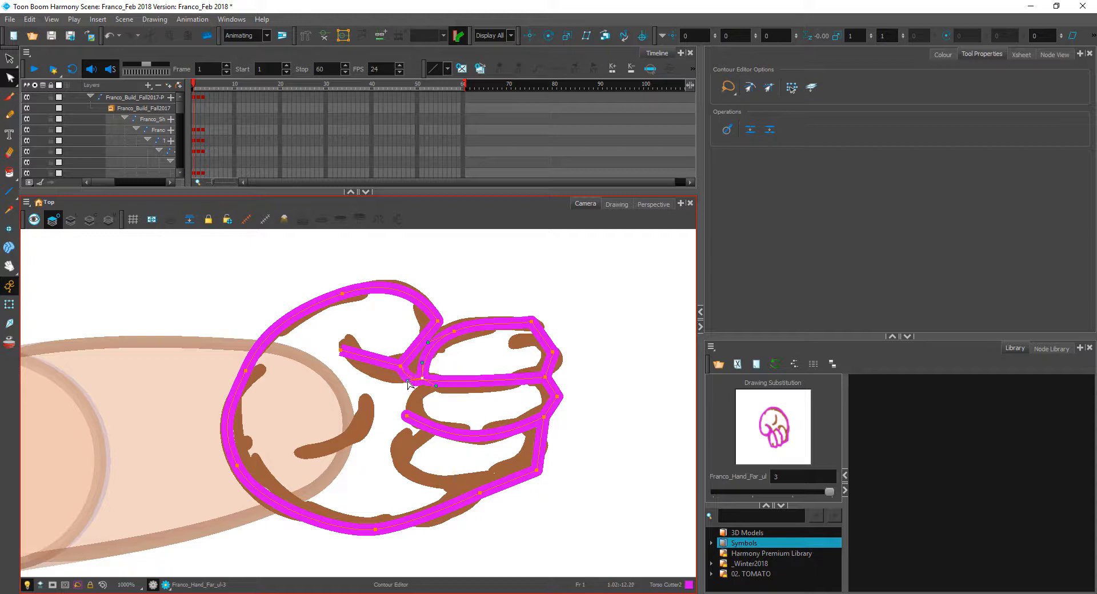
# - Join the inner end of the middle finger's lower line to the line above it and delete the surplus point at the junction
pyautogui.moveTo(437, 388)
pyautogui.mouseDown()
pyautogui.moveTo(428, 401)
pyautogui.moveTo(439, 382)
pyautogui.mouseUp()
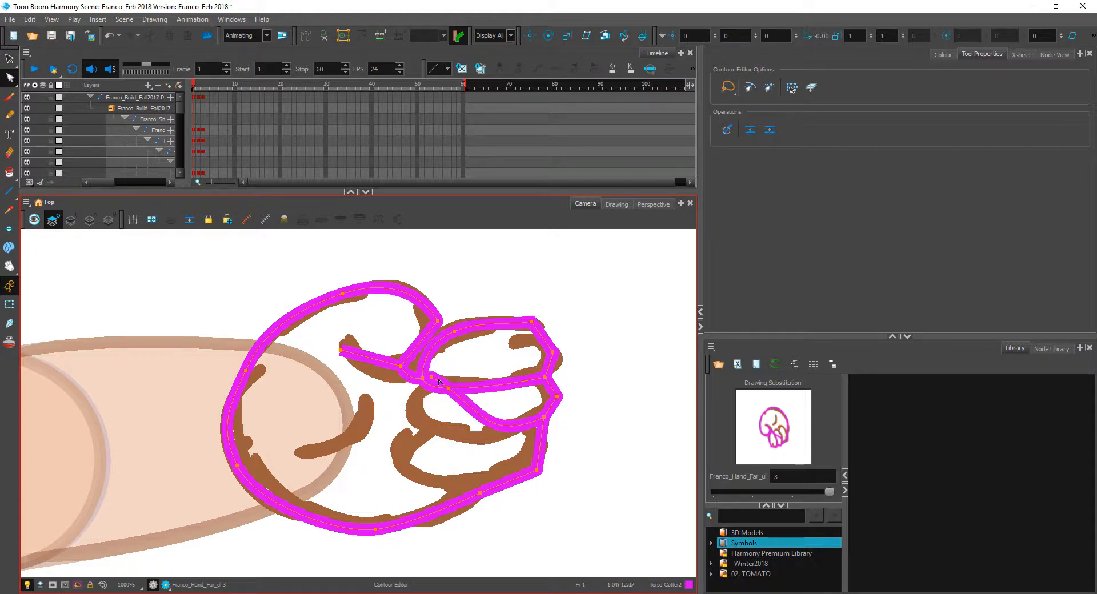
pyautogui.press('Delete')
pyautogui.moveTo(443, 391); pyautogui.dragTo(442, 390)
pyautogui.click(444, 394)
pyautogui.moveTo(442, 391)
pyautogui.mouseDown()
pyautogui.moveTo(439, 407)
pyautogui.moveTo(463, 386)
pyautogui.moveTo(437, 390)
pyautogui.mouseUp()
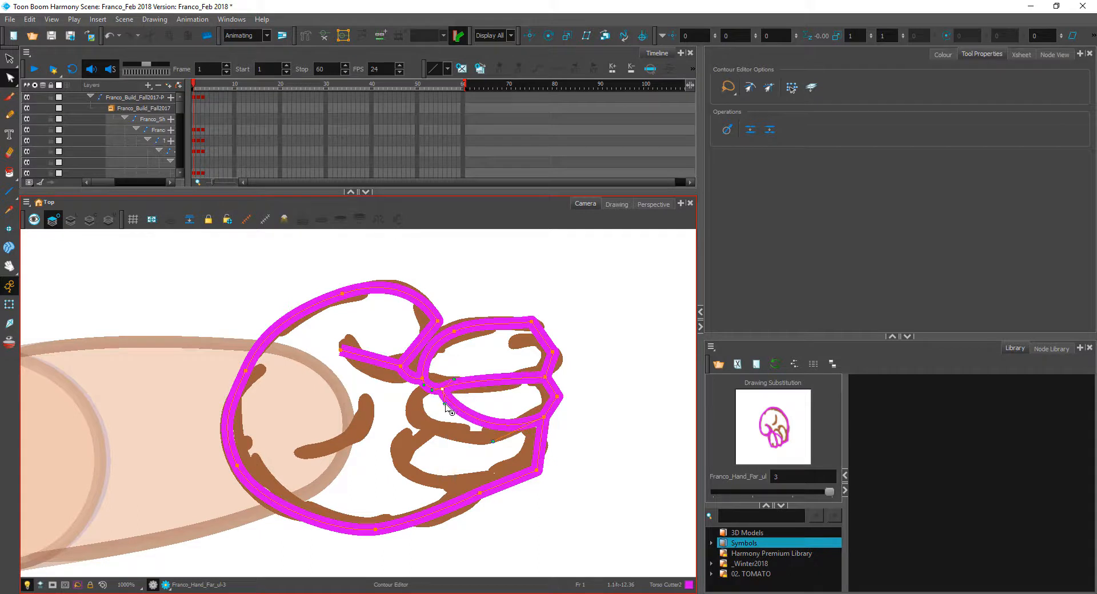
# - Curve the middle finger's inner end outward toward the palm to follow the sketch
pyautogui.moveTo(445, 404); pyautogui.dragTo(378, 442)
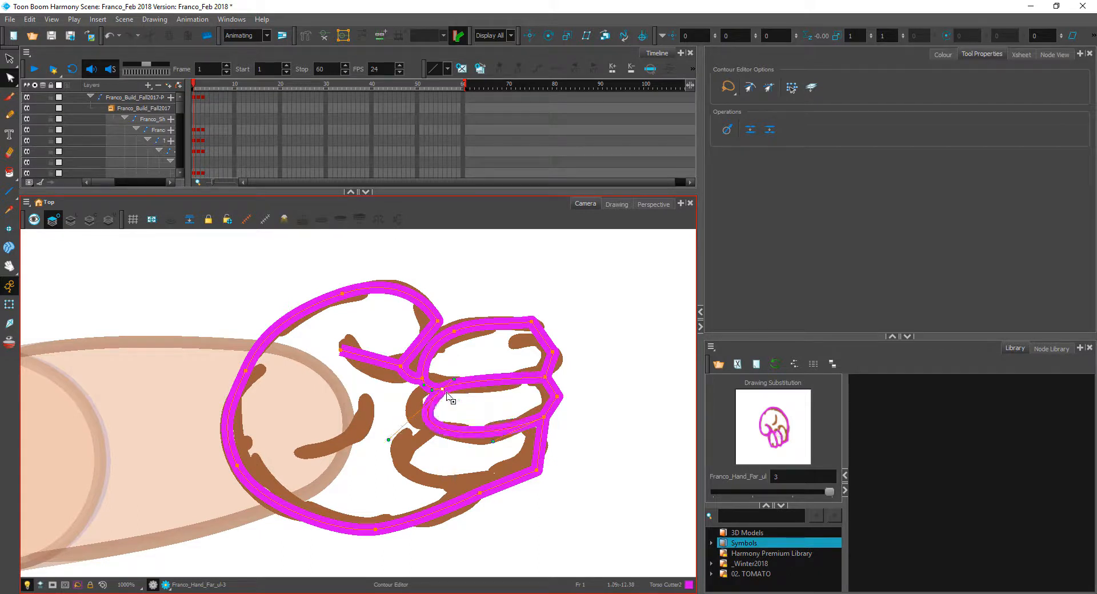
pyautogui.moveTo(455, 380); pyautogui.dragTo(497, 388)
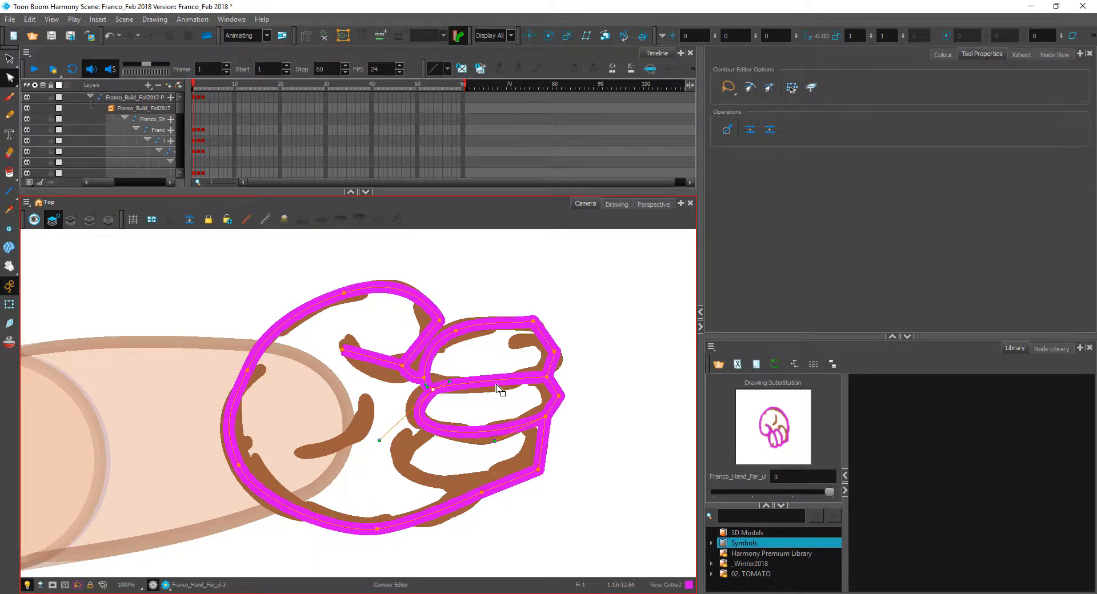
pyautogui.hotkey('ctrl', 'z')
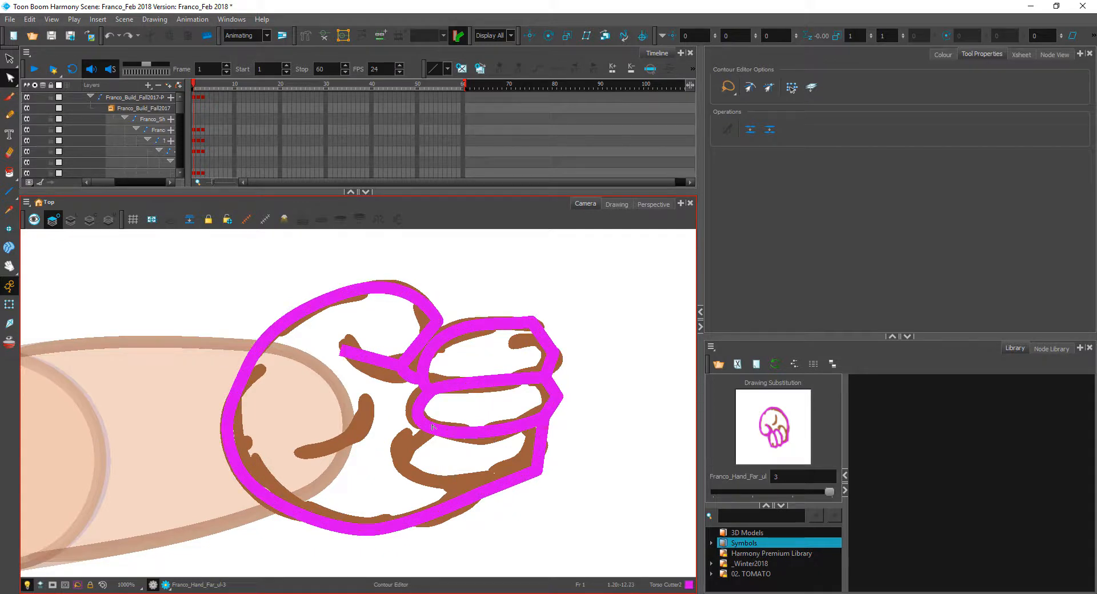
pyautogui.click(456, 432)
# - Round the outer ends of the middle and top fingers, smoothing the top finger's upper corner to follow the sketch
pyautogui.moveTo(543, 417); pyautogui.dragTo(565, 369)
pyautogui.press('Delete')
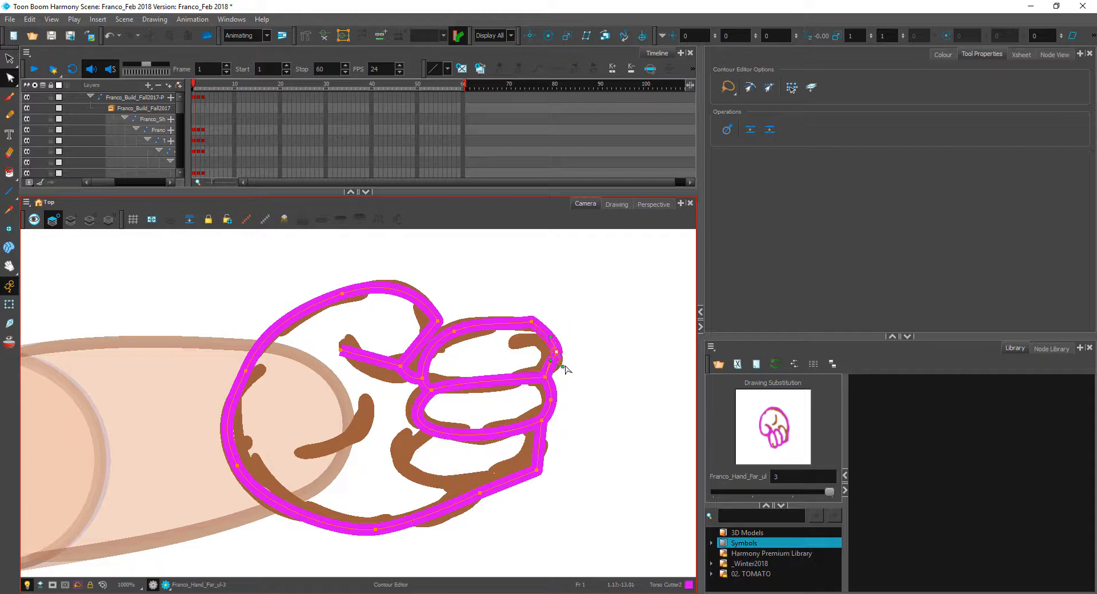
pyautogui.moveTo(555, 333); pyautogui.dragTo(557, 330)
pyautogui.click(531, 323)
pyautogui.moveTo(543, 327); pyautogui.dragTo(553, 345)
pyautogui.click(566, 334)
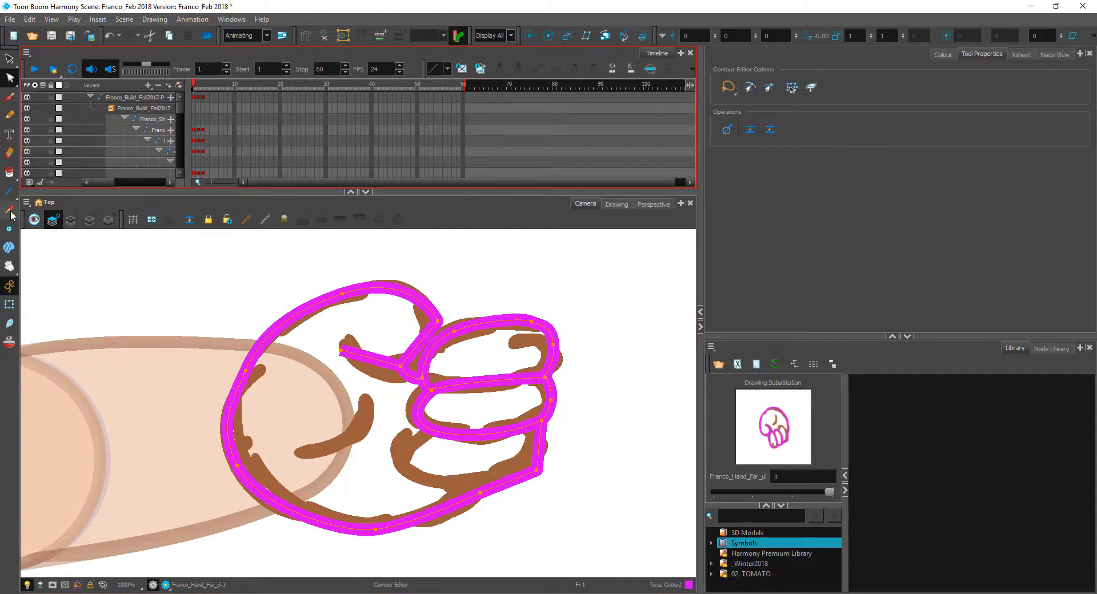
# - Draw two crossing straight lines along the lower finger's bottom edge and its inner end
pyautogui.click(9, 192)
pyautogui.moveTo(570, 493); pyautogui.dragTo(366, 467)
pyautogui.moveTo(444, 421); pyautogui.dragTo(376, 484)
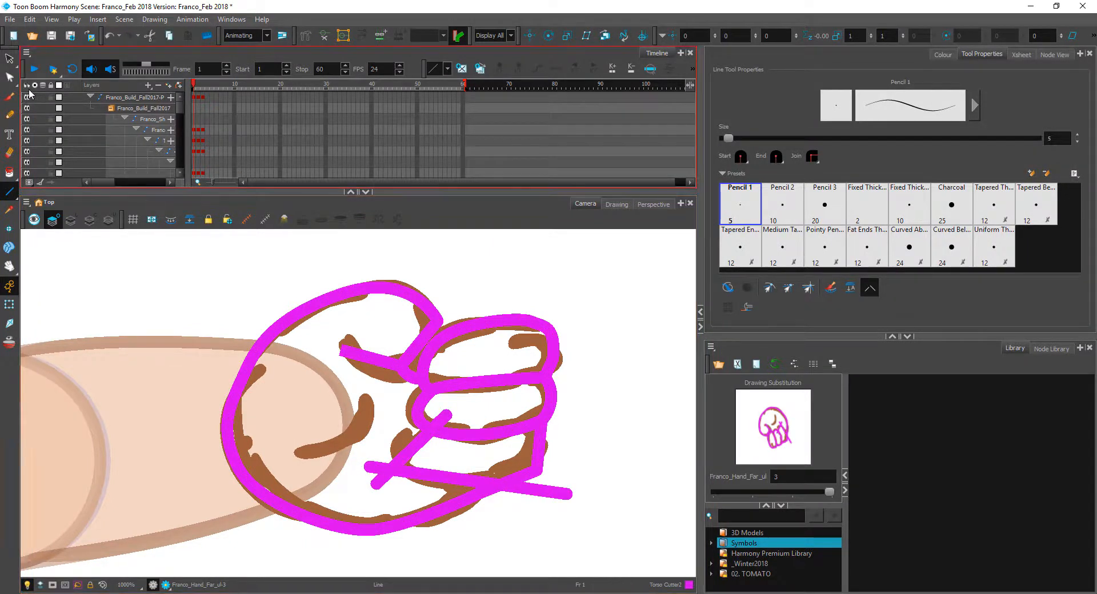
# - Select all the traced hand lines and flatten them together, including the two crossing lines of the lower finger
pyautogui.click(9, 77)
pyautogui.click(380, 467)
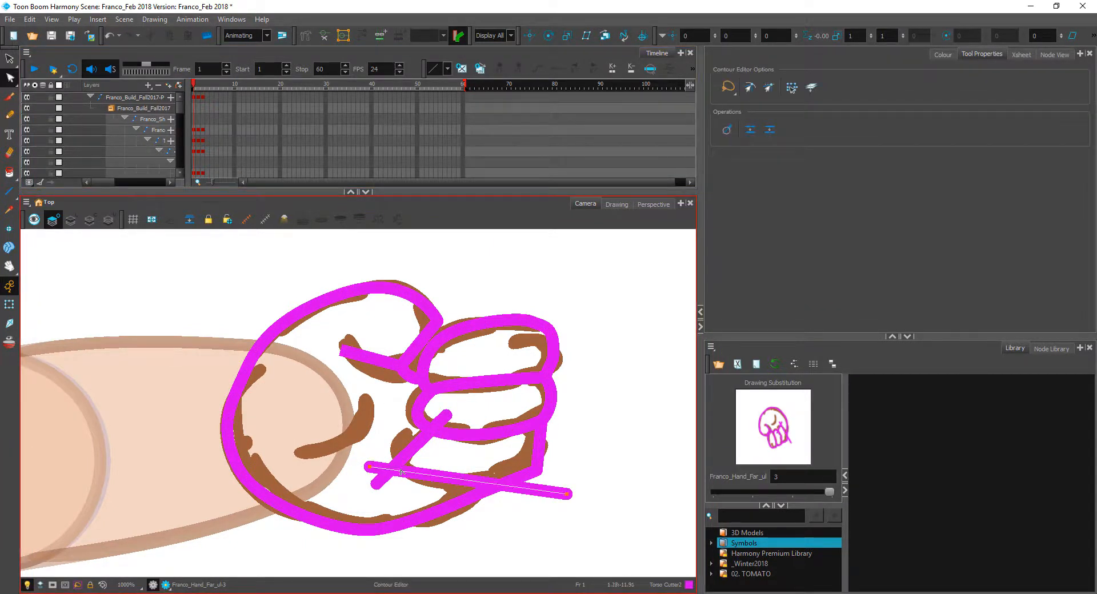
pyautogui.click(422, 444)
pyautogui.hotkey('alt', 's')
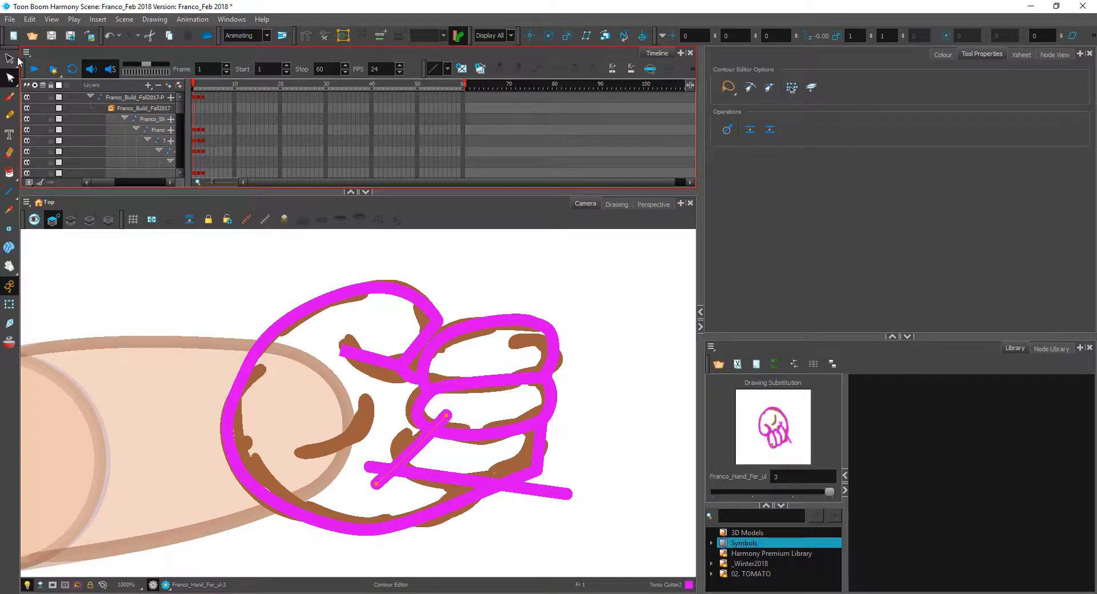
pyautogui.hotkey('ctrl', 'a')
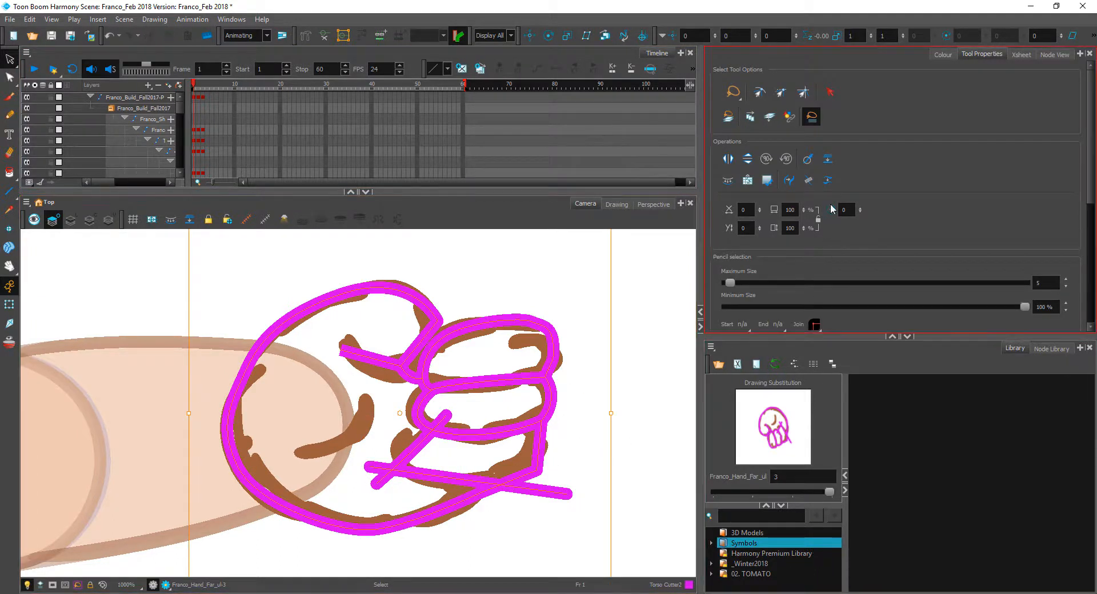
# - Delete the overshooting ends of the lower finger's crossing lines so they stop at their intersections
pyautogui.click(9, 78)
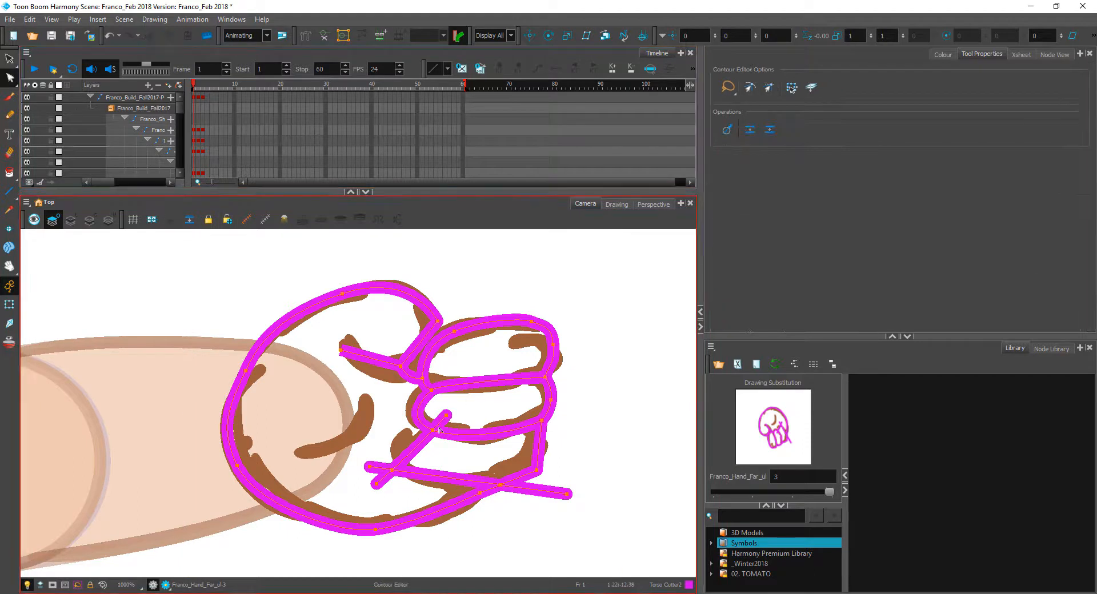
pyautogui.click(457, 411)
pyautogui.click(381, 469)
pyautogui.press('Delete')
pyautogui.click(385, 478)
pyautogui.press('Delete')
pyautogui.click(531, 484)
pyautogui.press('Delete')
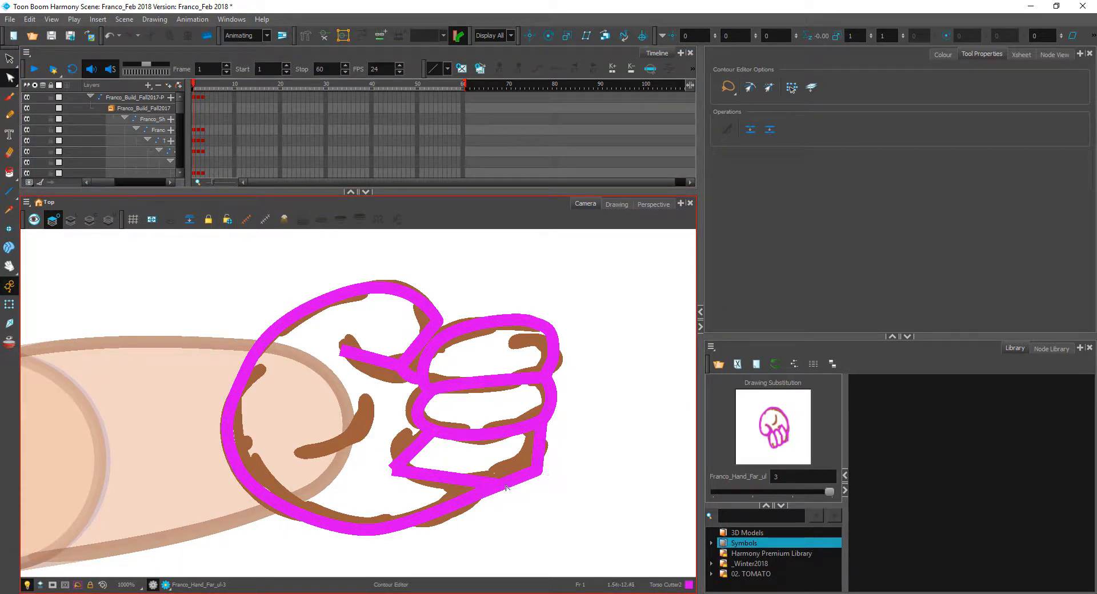
# - Curve the lower finger's bottom line and round its inner end to follow the sketch
pyautogui.click(507, 488)
pyautogui.moveTo(507, 495); pyautogui.dragTo(491, 487)
pyautogui.moveTo(392, 470)
pyautogui.mouseDown()
pyautogui.moveTo(417, 480)
pyautogui.moveTo(392, 490)
pyautogui.mouseUp()
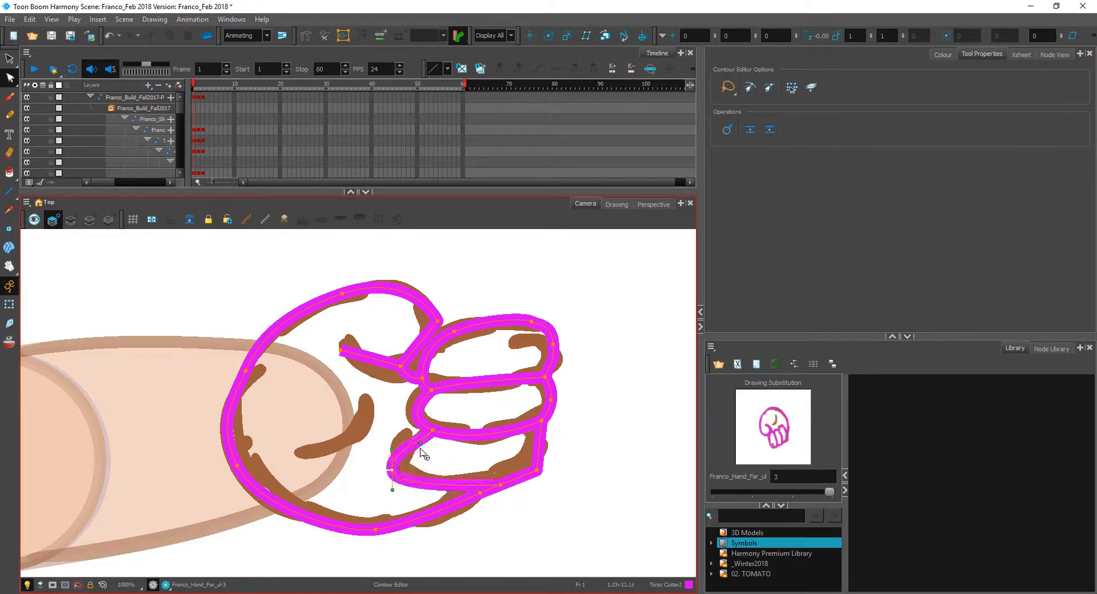
pyautogui.moveTo(420, 444)
pyautogui.mouseDown()
pyautogui.moveTo(412, 436)
pyautogui.moveTo(403, 465)
pyautogui.mouseUp()
# - Round the lower finger's outer corner and smooth the palm's lower edge where it meets the finger
pyautogui.moveTo(540, 475)
pyautogui.mouseDown()
pyautogui.moveTo(529, 485)
pyautogui.moveTo(554, 457)
pyautogui.moveTo(530, 464)
pyautogui.mouseUp()
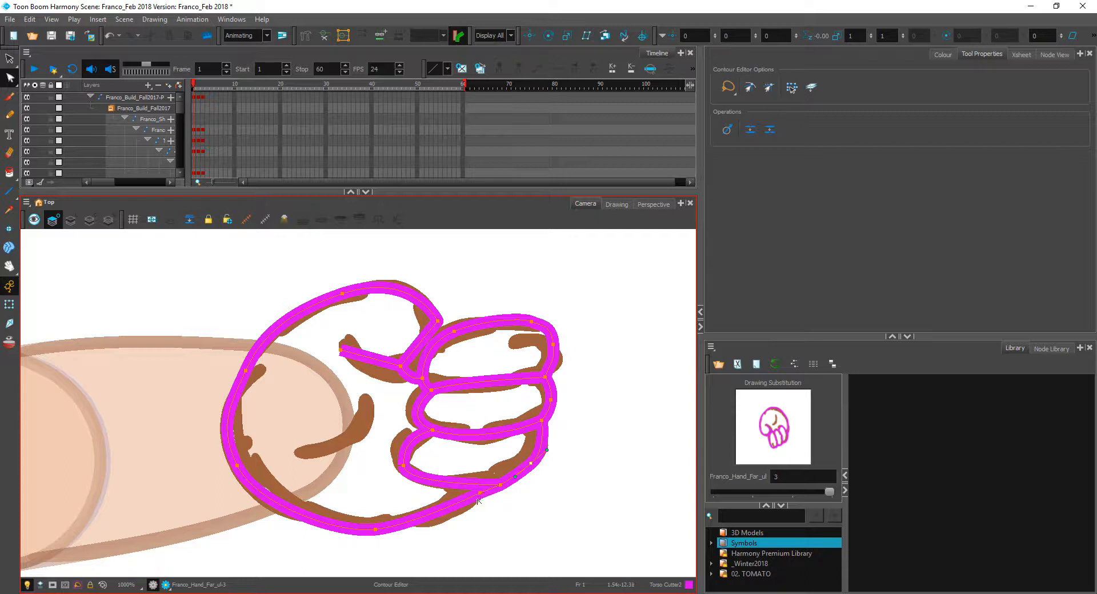
pyautogui.moveTo(472, 507); pyautogui.dragTo(472, 506)
pyautogui.moveTo(375, 530); pyautogui.dragTo(392, 526)
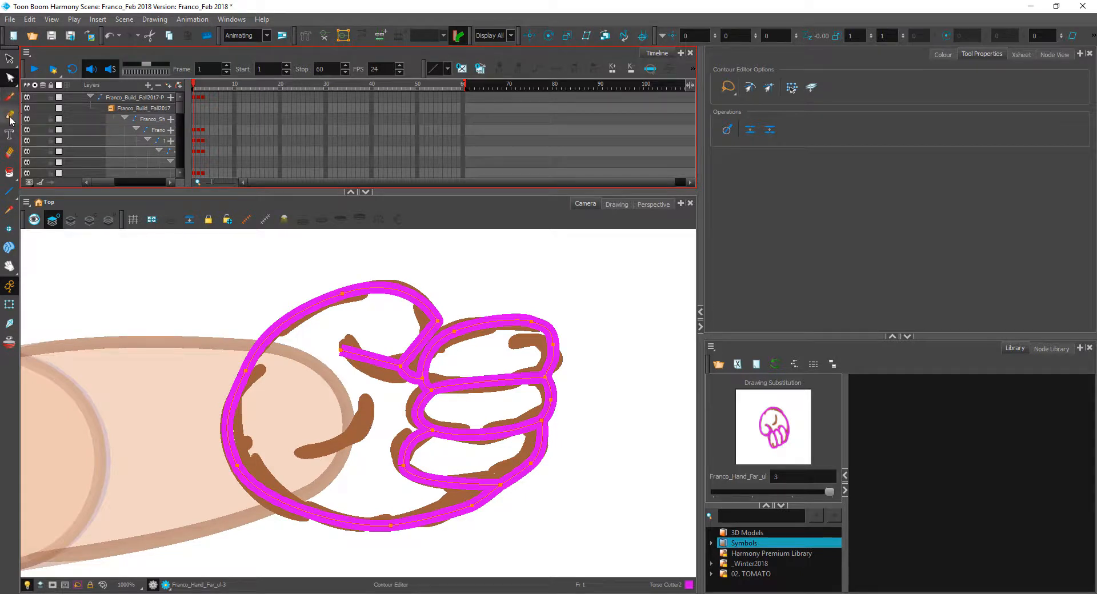
# - Brush a stroke over the sketched palm crease and adjust its bend with the Centerline Editor
pyautogui.click(9, 96)
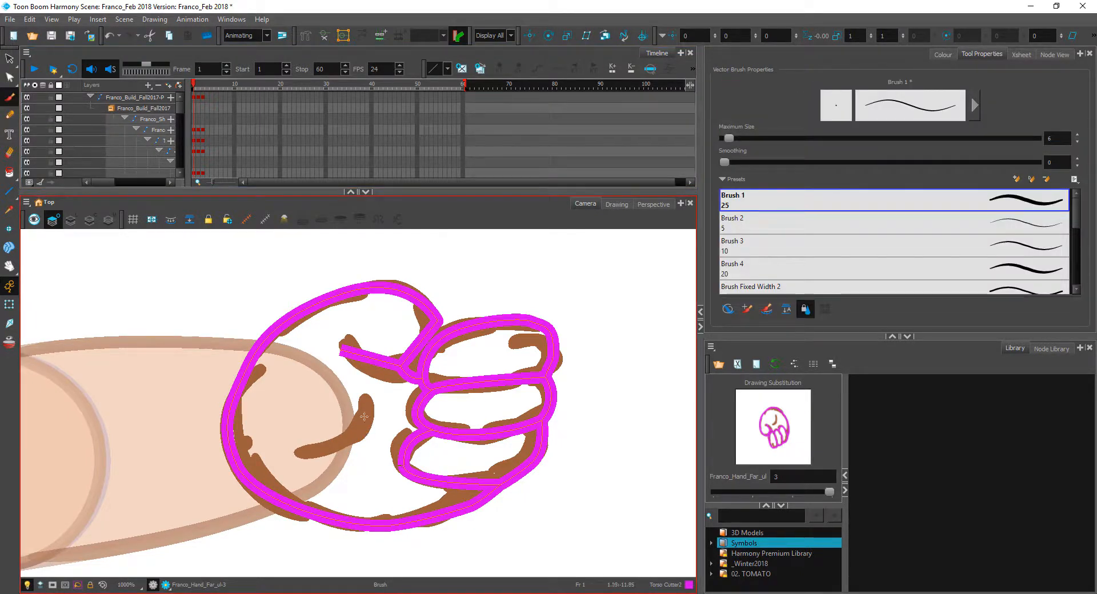
pyautogui.moveTo(374, 400); pyautogui.dragTo(313, 451)
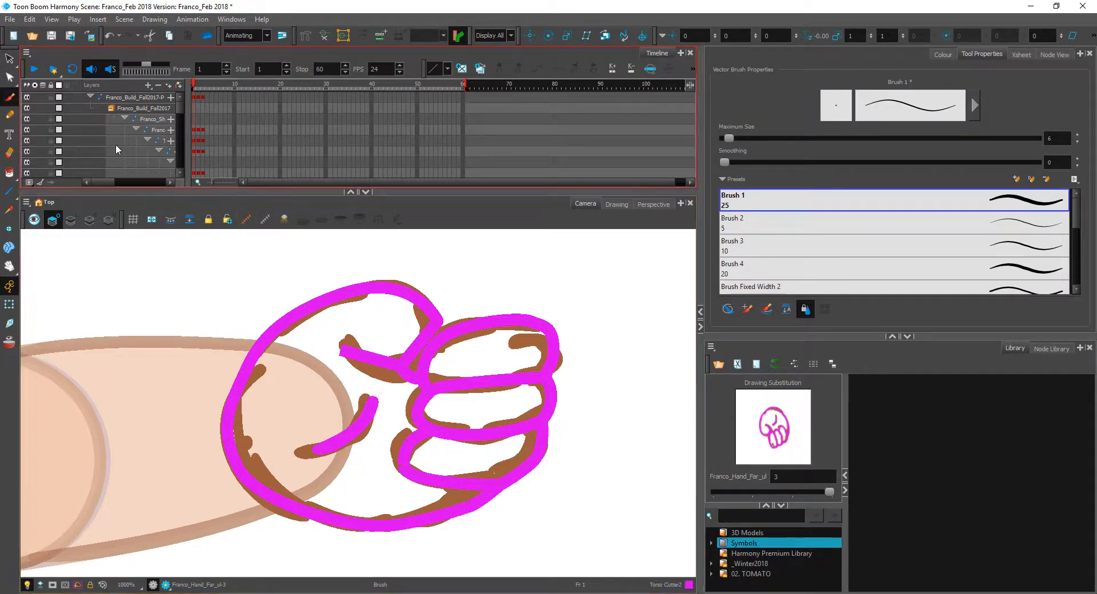
pyautogui.click(12, 73)
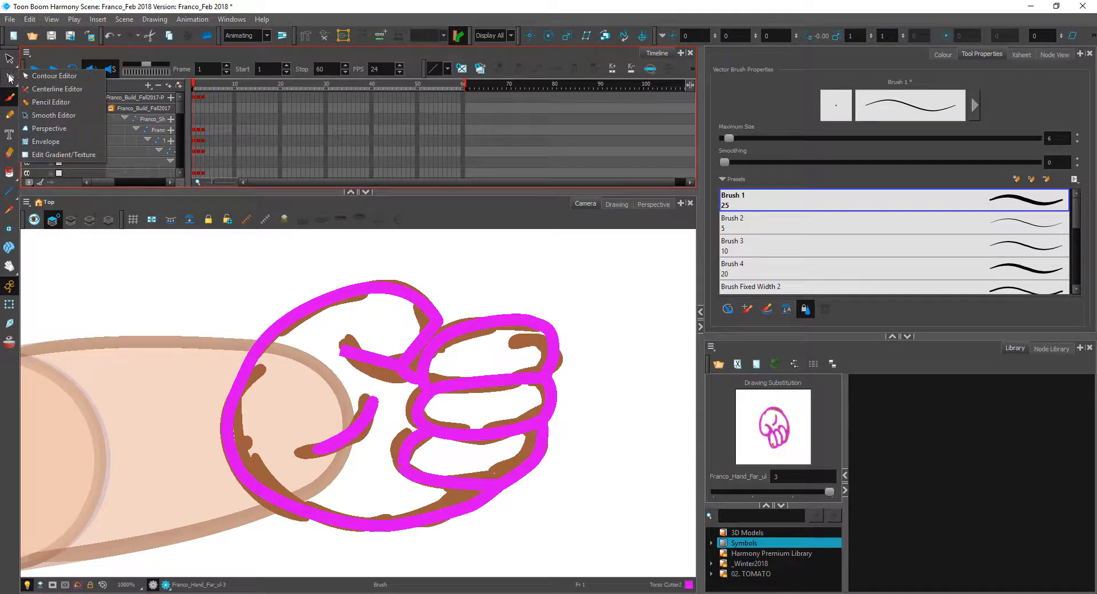
pyautogui.click(51, 90)
pyautogui.click(359, 436)
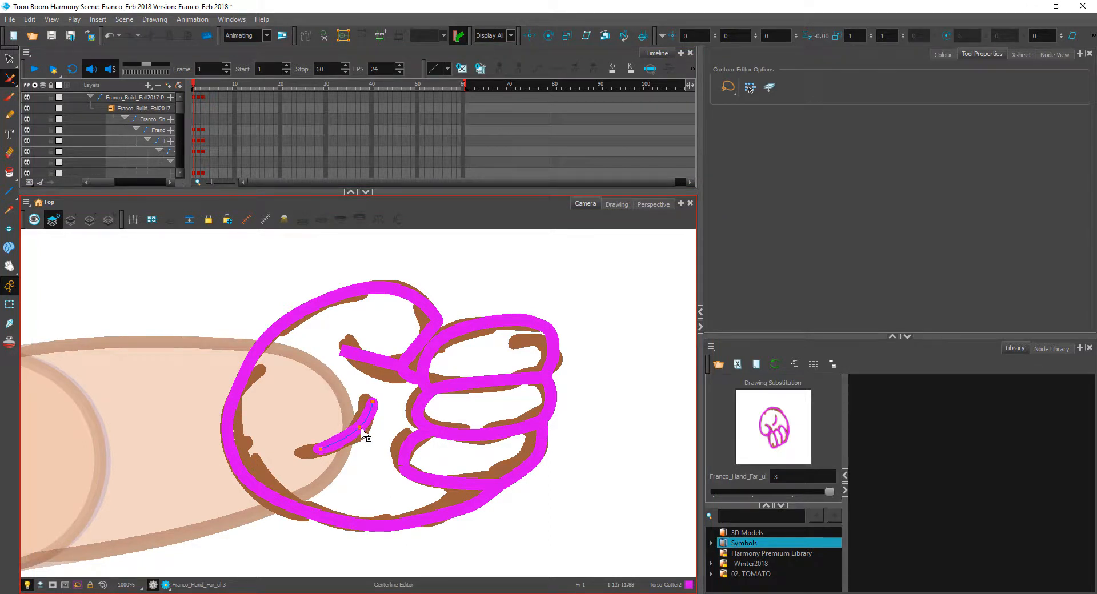
pyautogui.moveTo(361, 428)
pyautogui.mouseDown()
pyautogui.moveTo(360, 442)
pyautogui.moveTo(356, 432)
pyautogui.mouseUp()
# - Adjust the line thickness along the palm's lower edge with the Pencil Editor
pyautogui.click(11, 80)
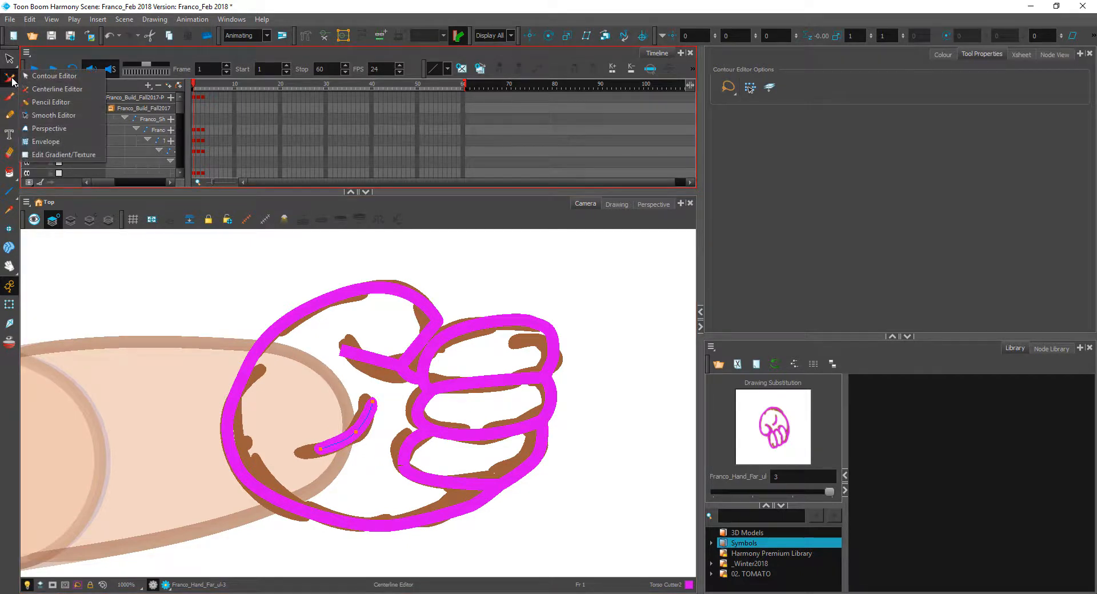
pyautogui.click(51, 103)
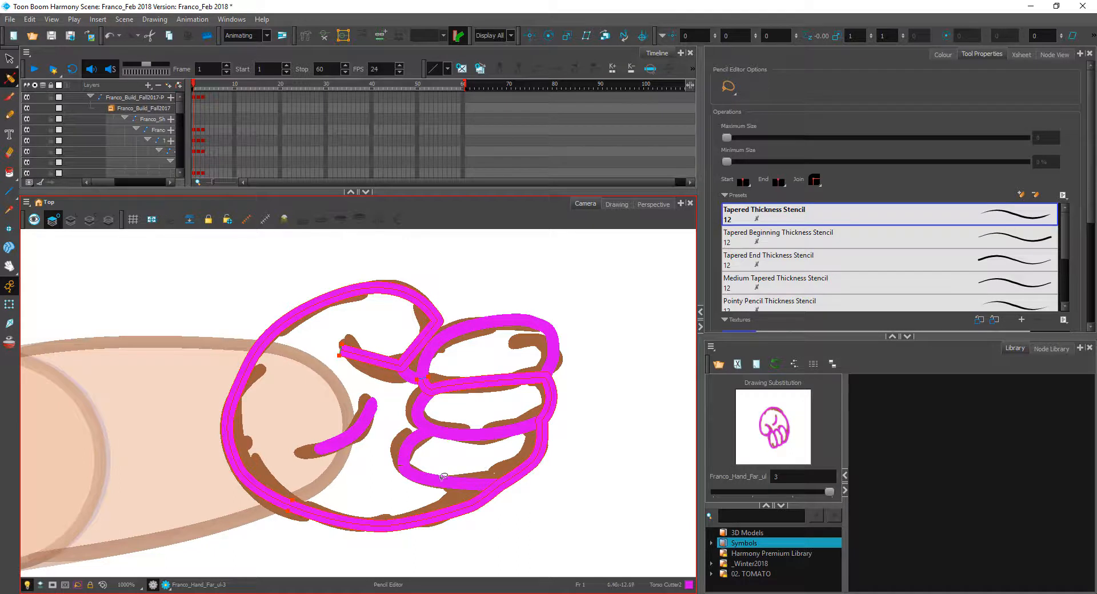
pyautogui.click(421, 521)
pyautogui.moveTo(414, 491); pyautogui.dragTo(441, 536)
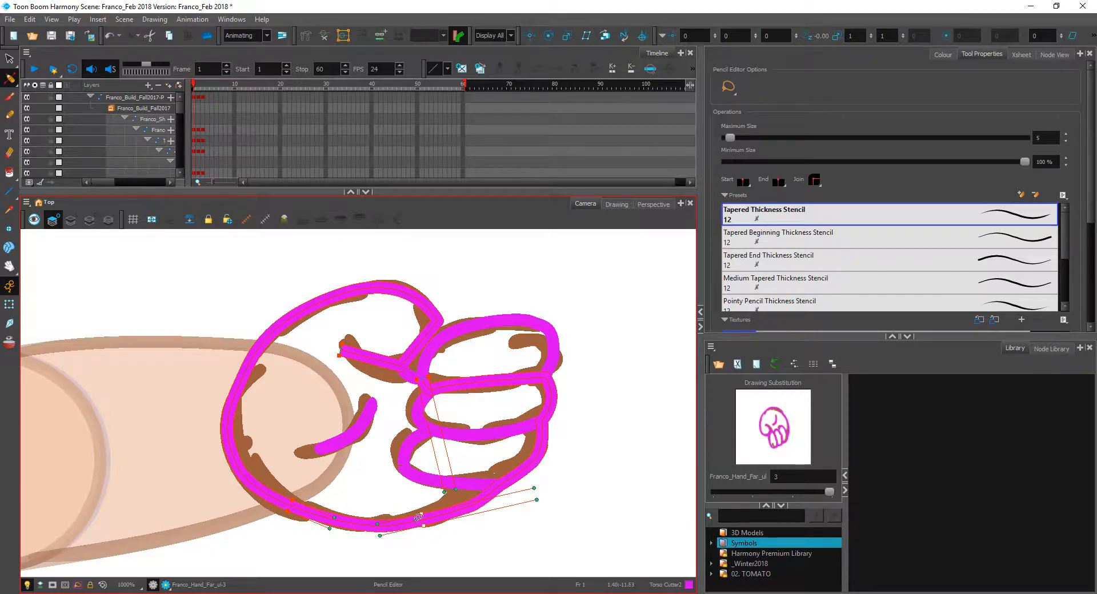
pyautogui.moveTo(448, 520); pyautogui.dragTo(449, 521)
pyautogui.moveTo(331, 483); pyautogui.dragTo(331, 502)
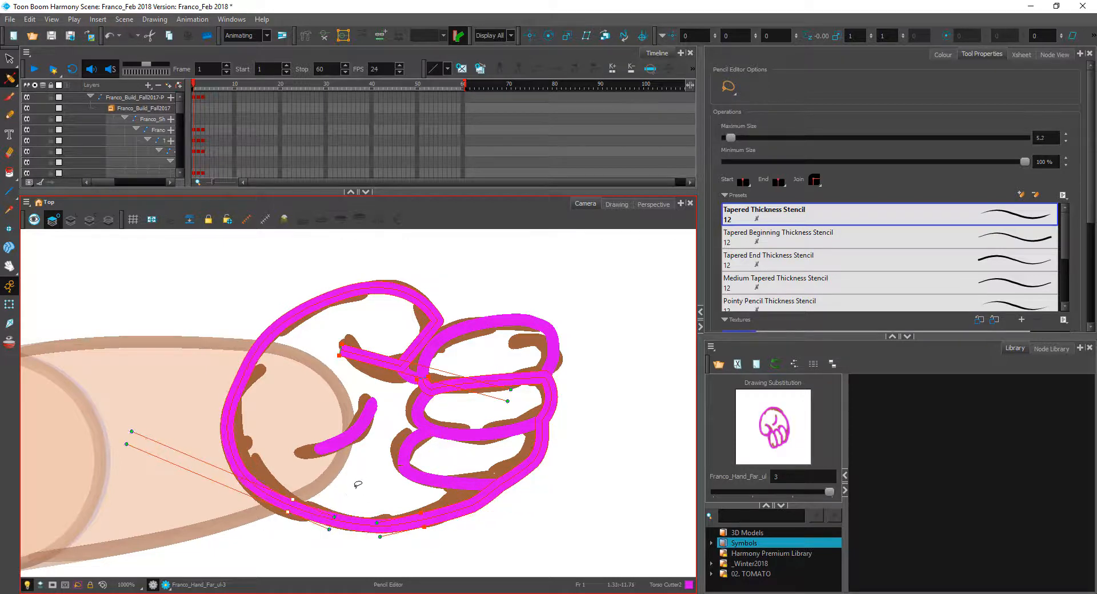
pyautogui.click(350, 468)
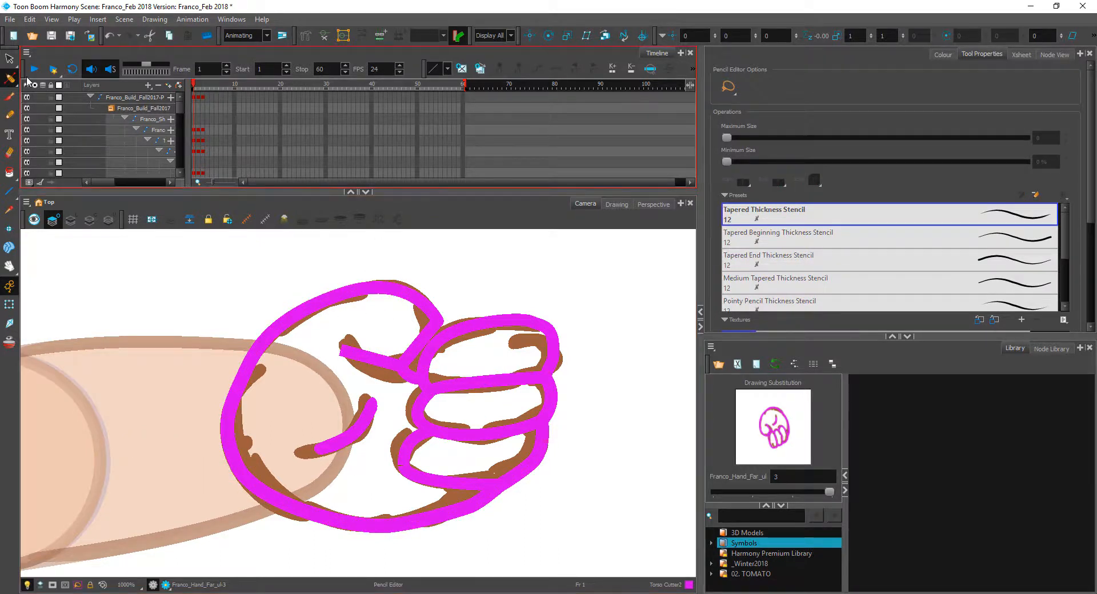
# - Use the Contour Editor to pull the thumb's short inner line onto the top finger's outline and remove the duplicate segment
pyautogui.click(9, 78)
pyautogui.click(46, 75)
pyautogui.click(421, 341)
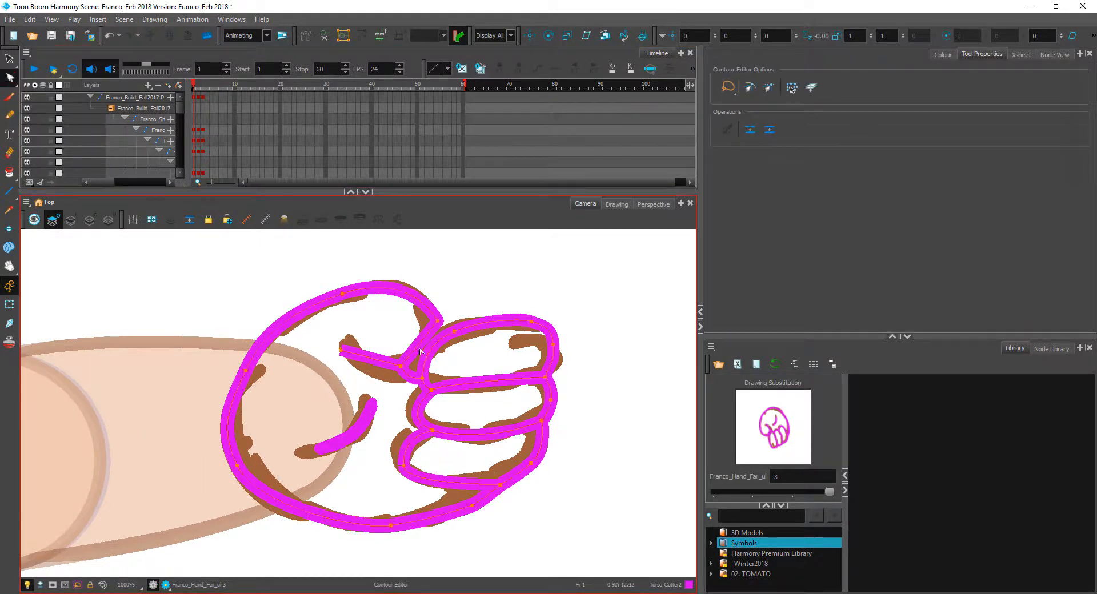
pyautogui.moveTo(421, 341)
pyautogui.mouseDown()
pyautogui.moveTo(451, 365)
pyautogui.moveTo(471, 355)
pyautogui.mouseUp()
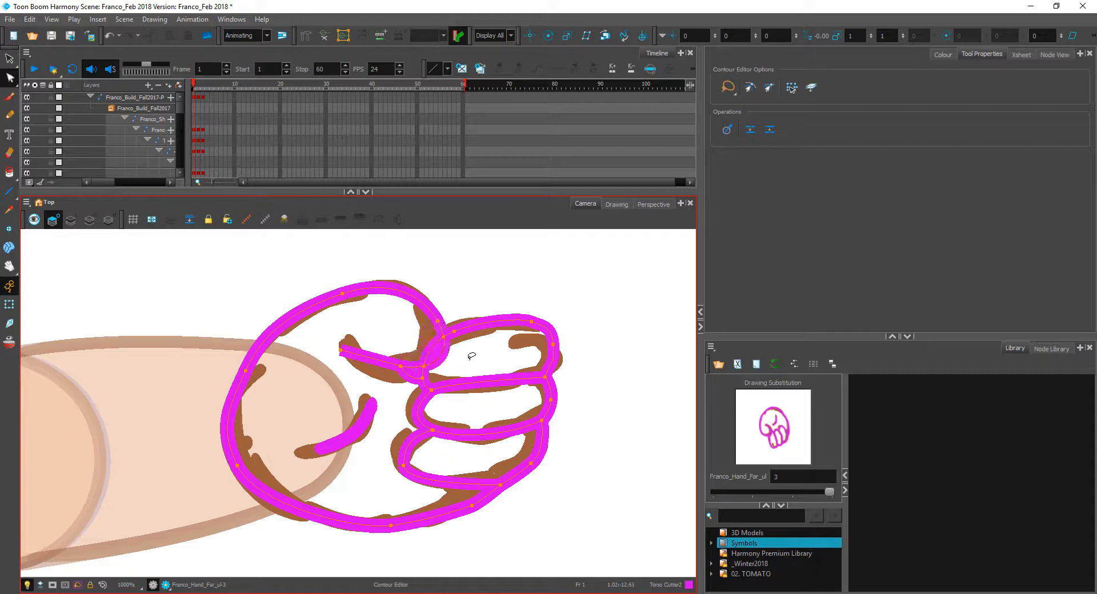
pyautogui.click(463, 357)
pyautogui.click(441, 358)
pyautogui.moveTo(455, 349); pyautogui.dragTo(417, 380)
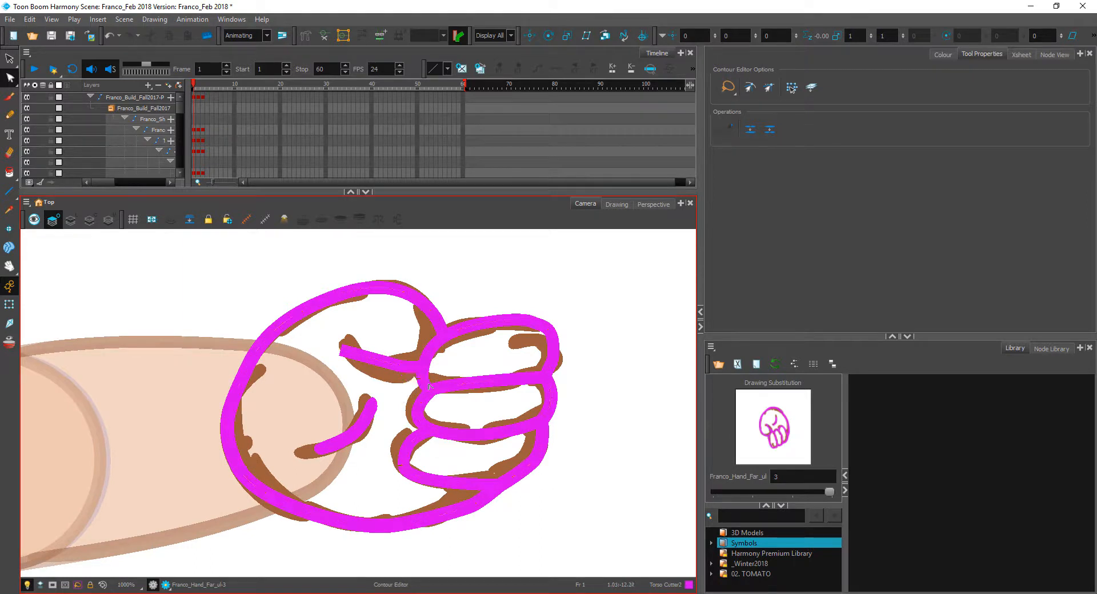
pyautogui.click(413, 355)
# - Reshape the upper end of the brushed palm crease by moving its contour points
pyautogui.click(374, 407)
pyautogui.moveTo(377, 412); pyautogui.dragTo(375, 417)
pyautogui.click(373, 399)
pyautogui.moveTo(351, 393); pyautogui.dragTo(375, 401)
pyautogui.moveTo(382, 407); pyautogui.dragTo(386, 410)
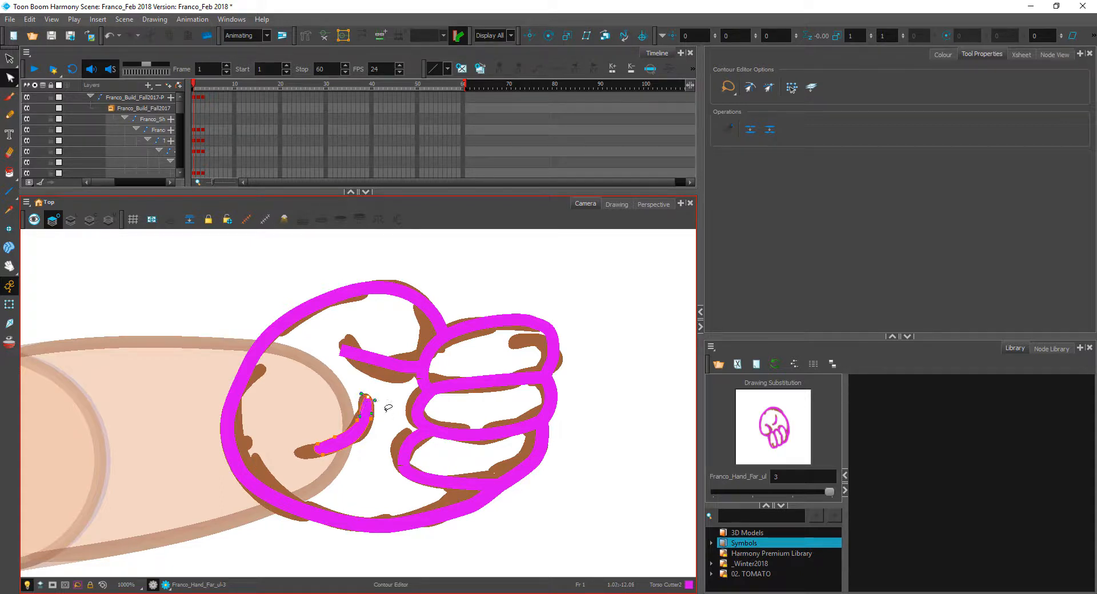
# - Delete the brushed palm crease and redraw it as a single curved pencil line
pyautogui.click(10, 59)
pyautogui.click(368, 402)
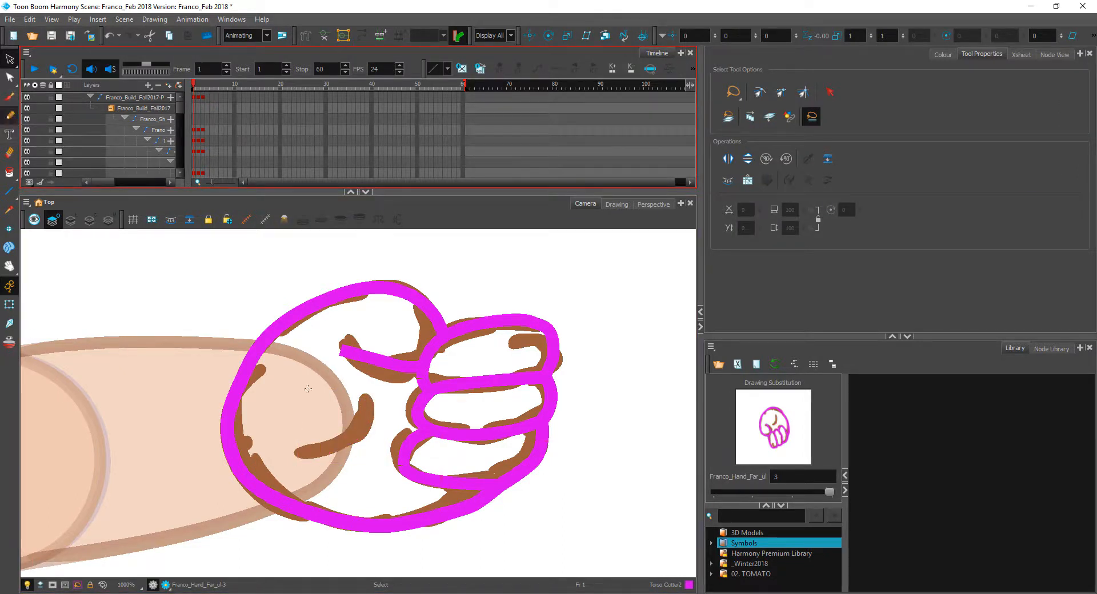
pyautogui.click(9, 114)
pyautogui.moveTo(375, 398)
pyautogui.mouseDown()
pyautogui.moveTo(360, 425)
pyautogui.moveTo(306, 445)
pyautogui.mouseUp()
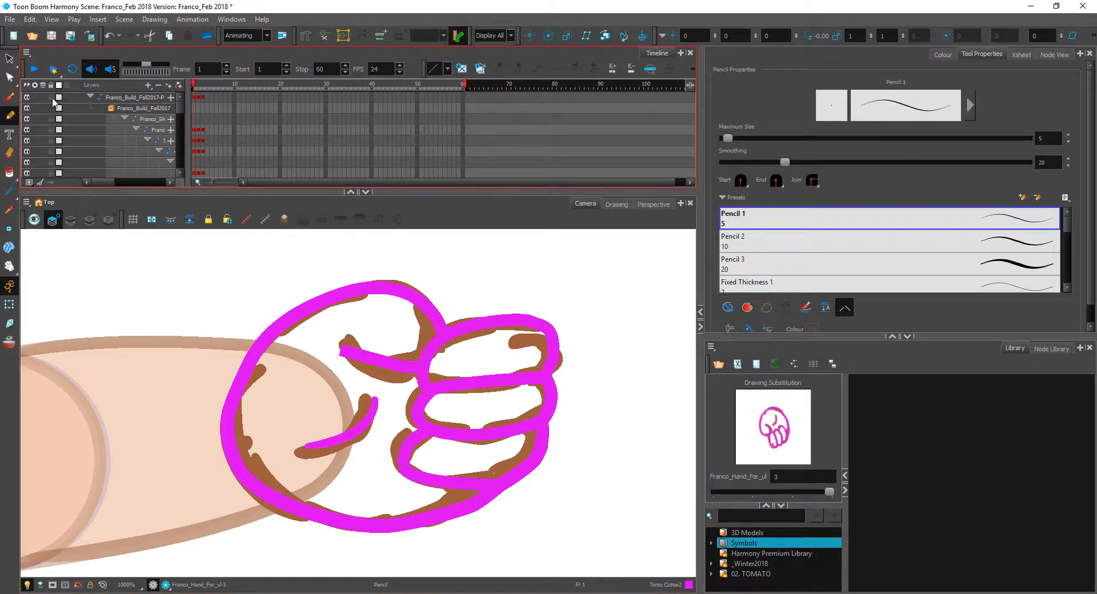
# - Vary the pencil crease's thickness with the Pencil Editor so the line tapers
pyautogui.click(10, 77)
pyautogui.click(349, 432)
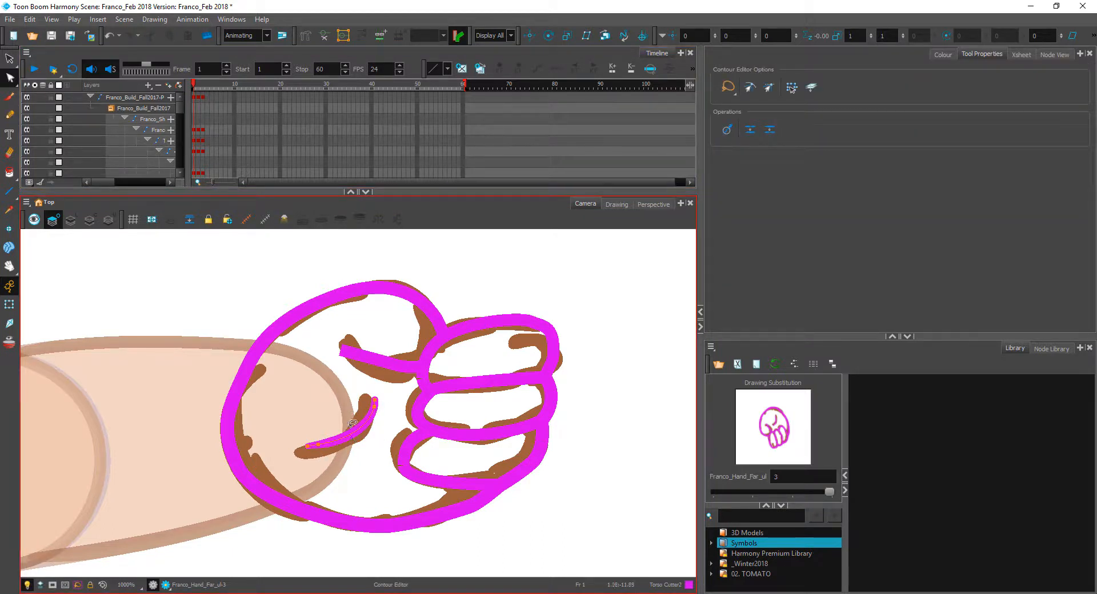
pyautogui.click(10, 78)
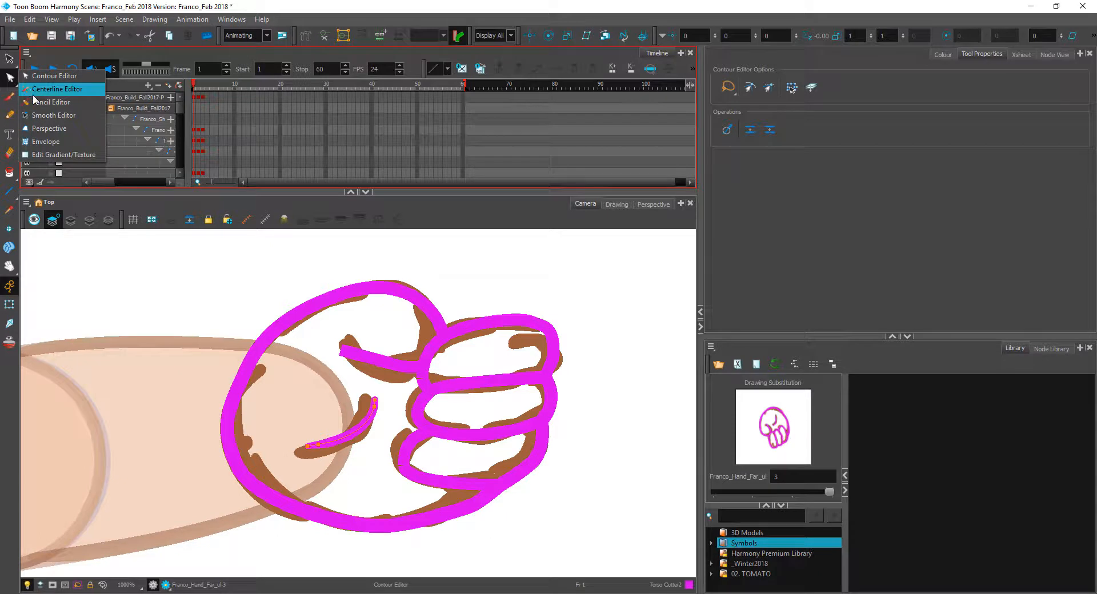
pyautogui.click(36, 103)
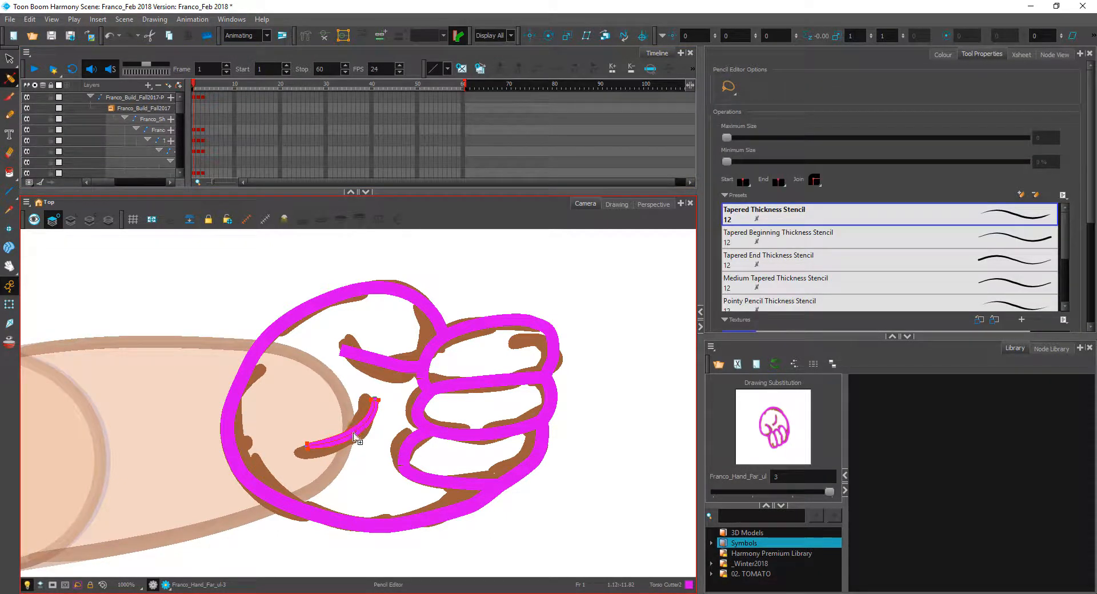
pyautogui.click(376, 445)
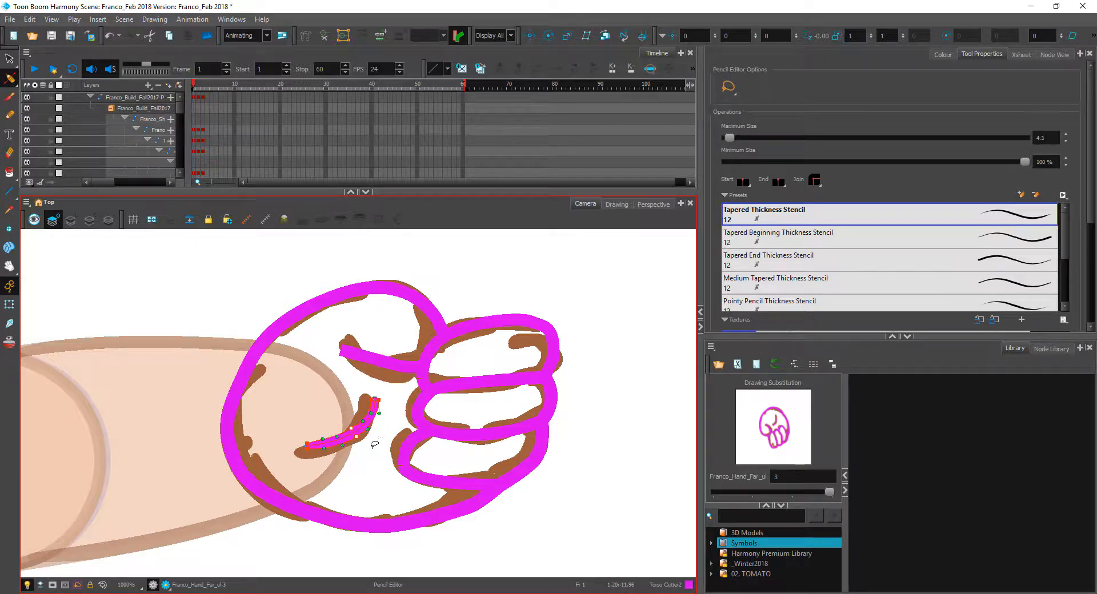
pyautogui.click(344, 455)
# - Move the tapered palm crease line onto the sketched crease
pyautogui.click(9, 58)
pyautogui.click(354, 432)
pyautogui.moveTo(355, 431); pyautogui.dragTo(349, 437)
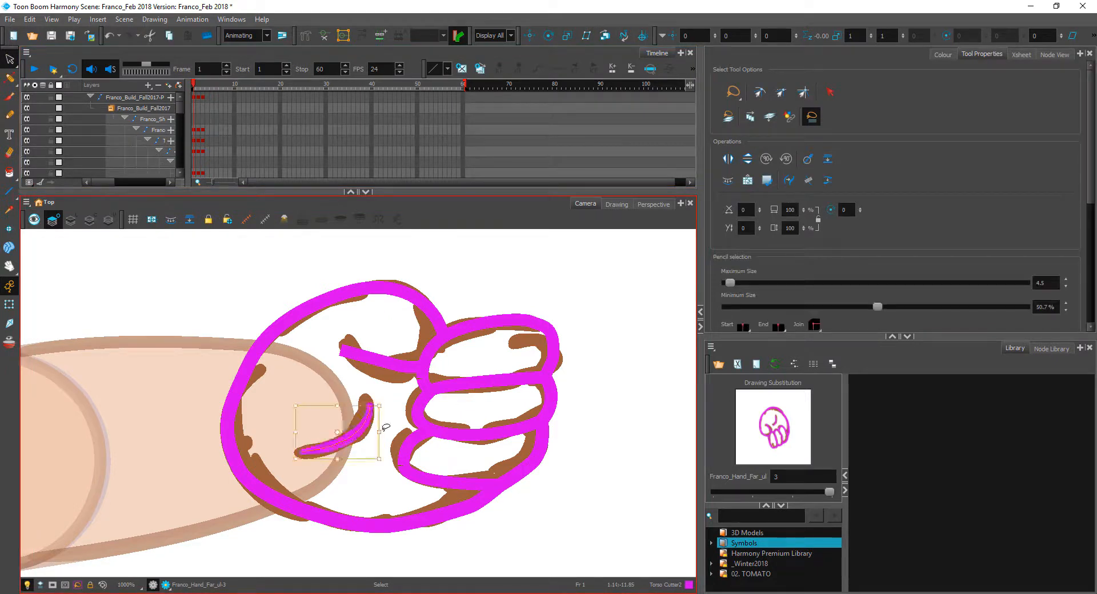
pyautogui.click(386, 430)
# - Switch to the Colour Art layer and open the Drawing view with the grid shown
pyautogui.click(71, 220)
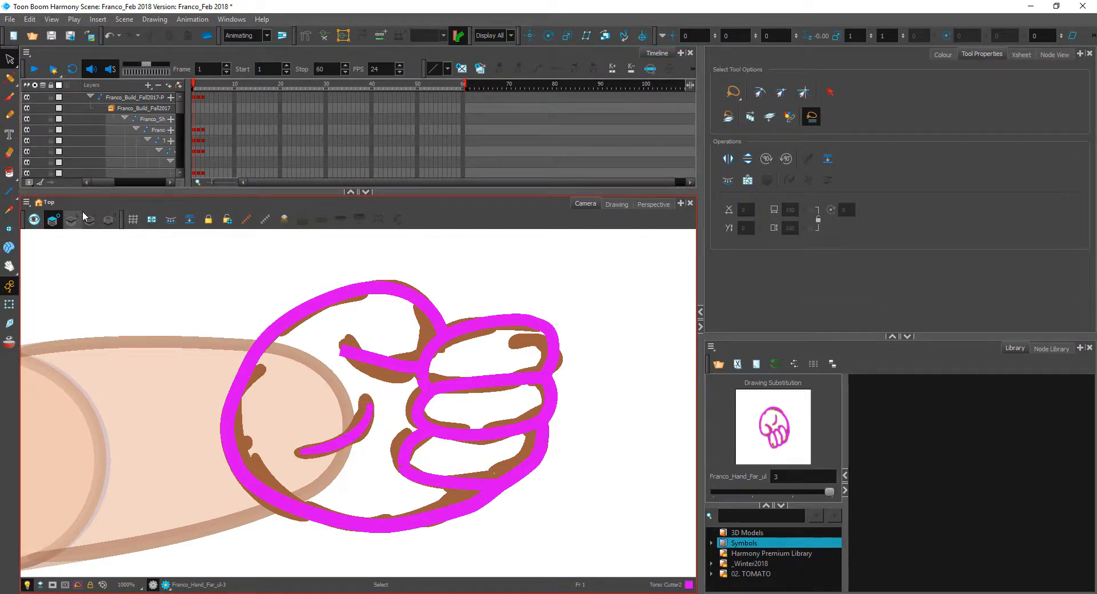
pyautogui.click(89, 220)
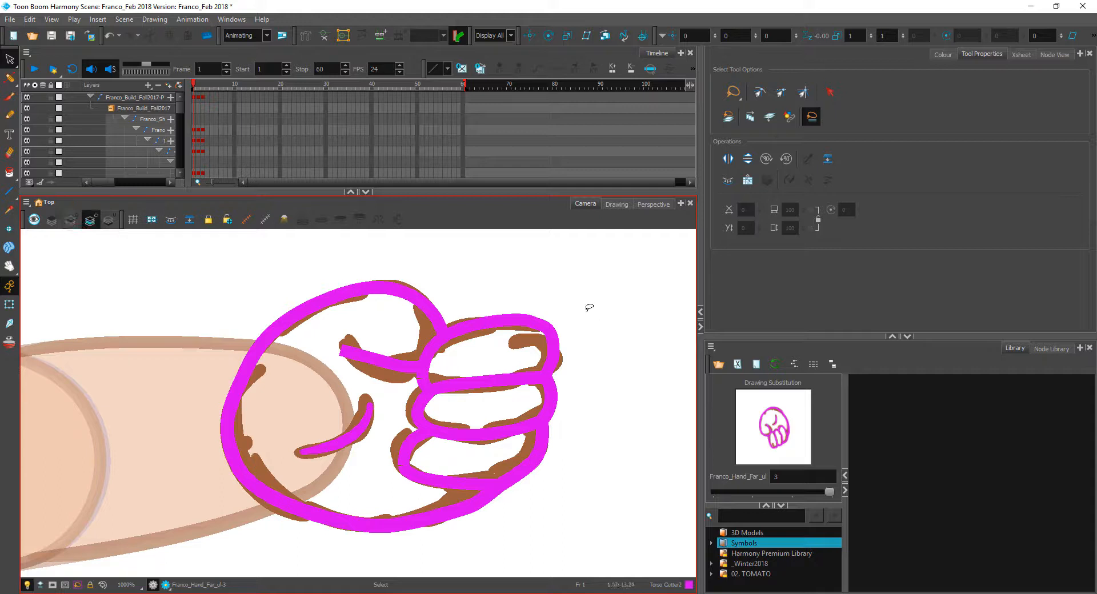
pyautogui.click(617, 205)
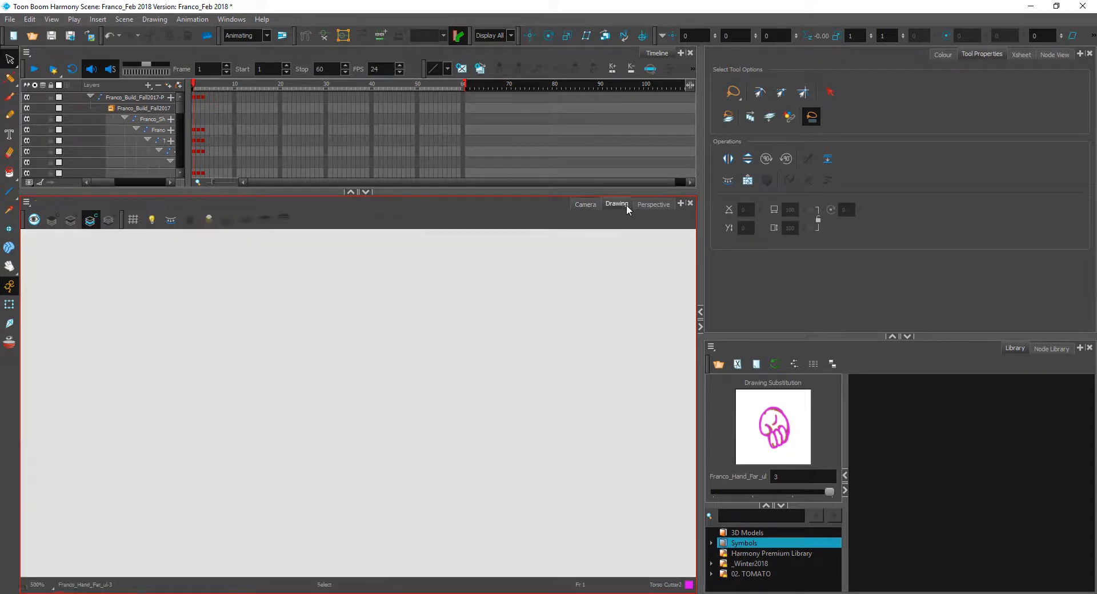
pyautogui.click(133, 220)
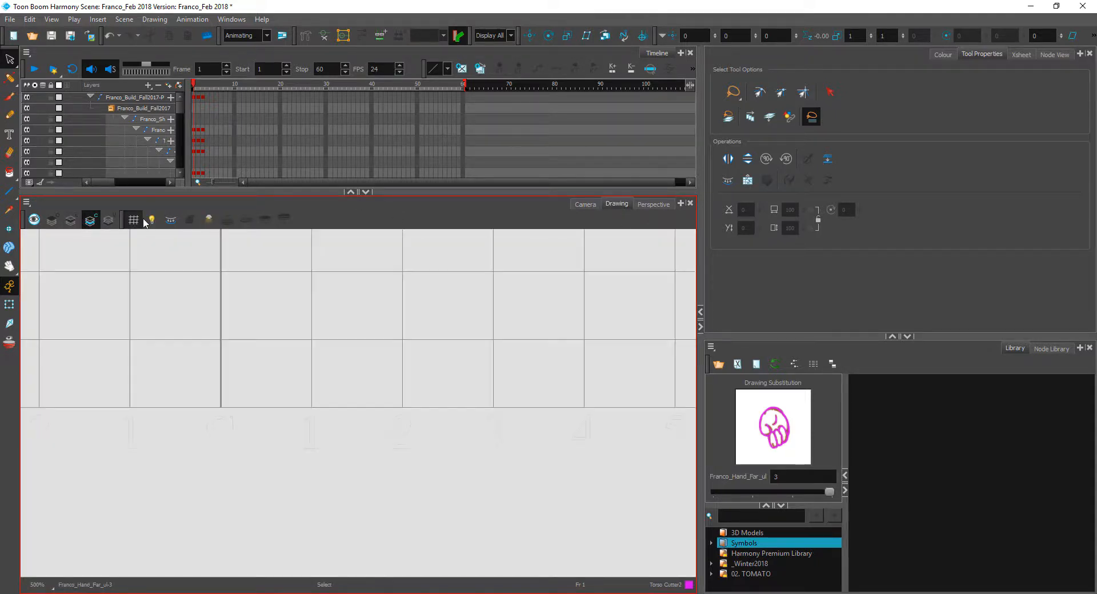
pyautogui.press('1')
pyautogui.press('1')
pyautogui.press('1')
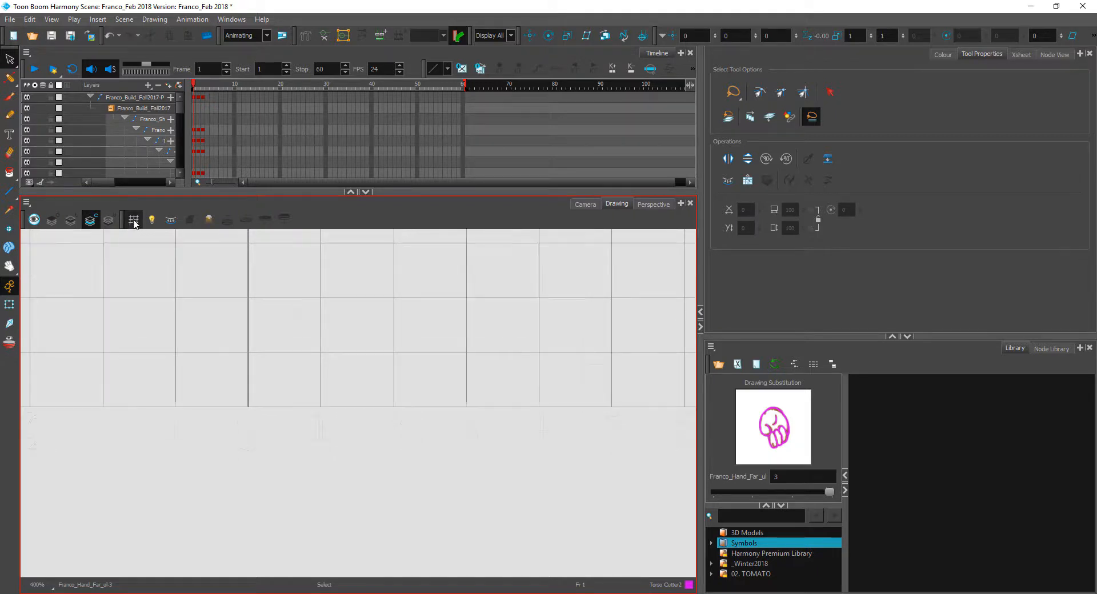
pyautogui.moveTo(260, 275); pyautogui.dragTo(338, 433)
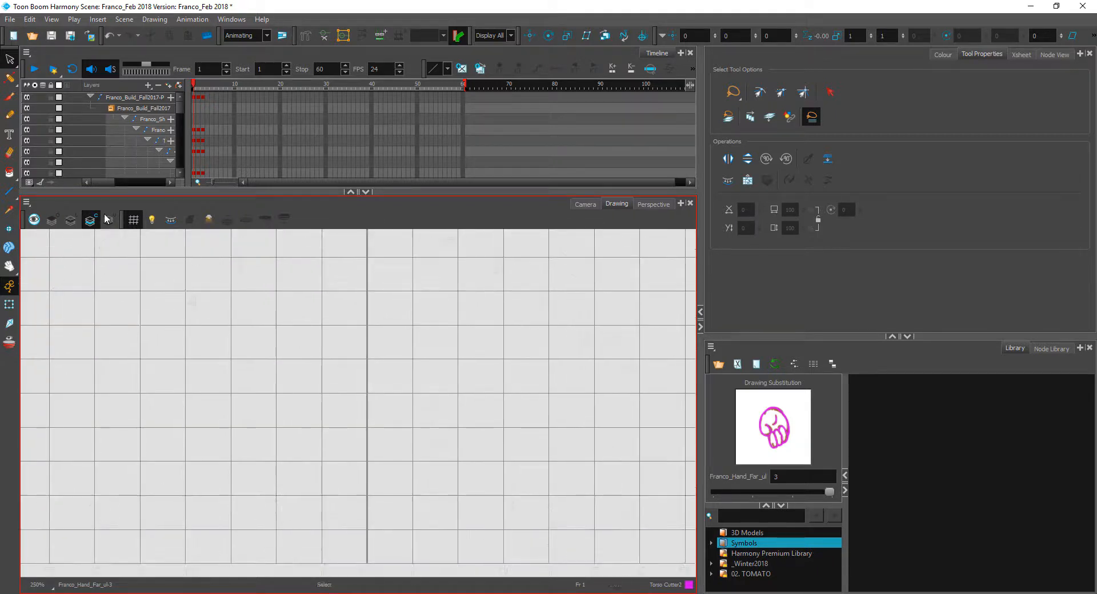
# - Switch to the Line Art layer in the Drawing view and bring the brown hand sketch into view
pyautogui.click(72, 222)
pyautogui.moveTo(451, 435); pyautogui.dragTo(390, 319)
pyautogui.press('2')
pyautogui.press('2')
pyautogui.press('2')
pyautogui.press('2')
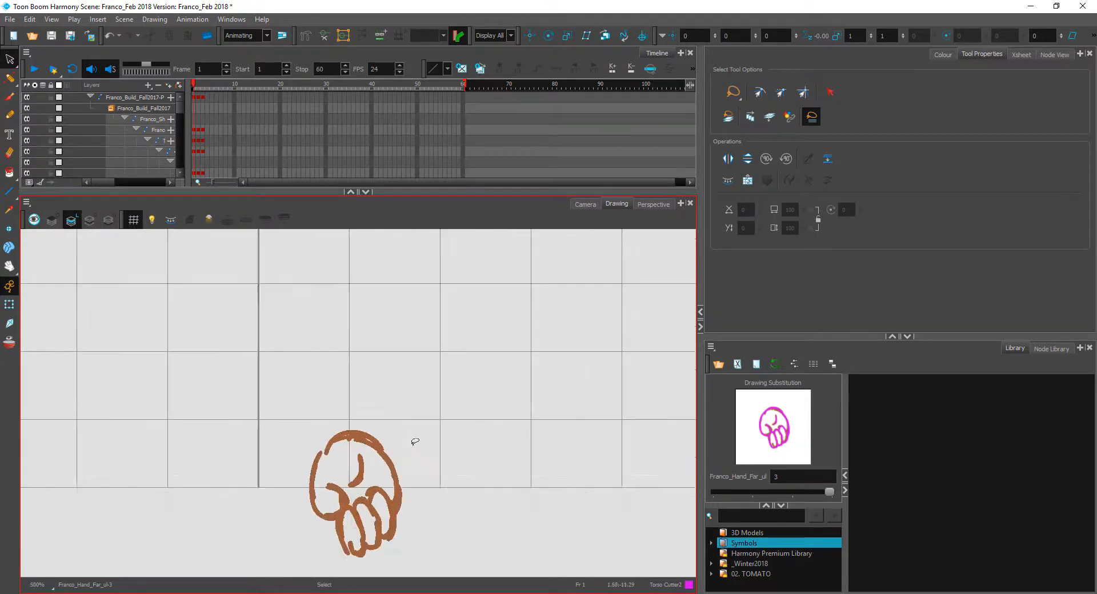
# - Delete the brown hand sketch from the Line Art layer, then return to the Overlay layer in the Camera view
pyautogui.moveTo(404, 426); pyautogui.dragTo(381, 321)
pyautogui.moveTo(415, 390); pyautogui.dragTo(424, 404)
pyautogui.moveTo(455, 360); pyautogui.dragTo(429, 320)
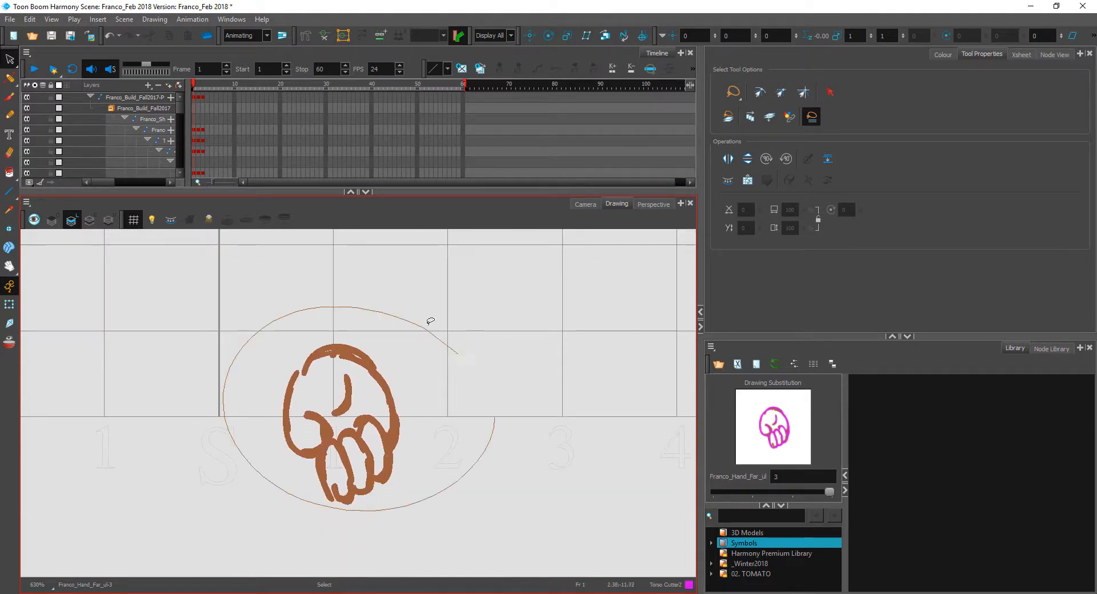
pyautogui.press('Delete')
pyautogui.click(52, 217)
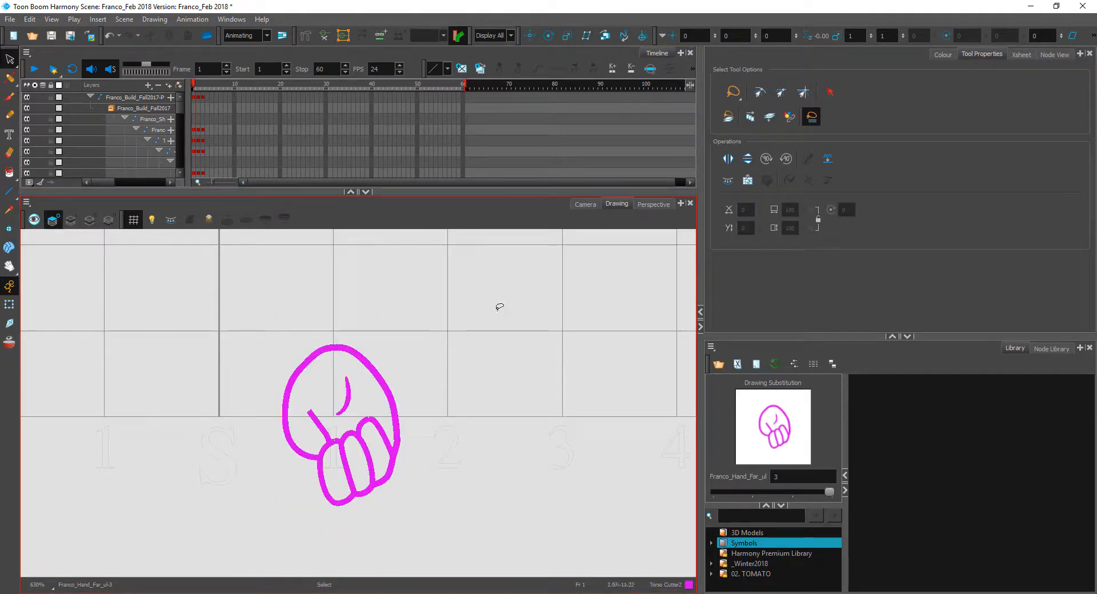
pyautogui.click(585, 205)
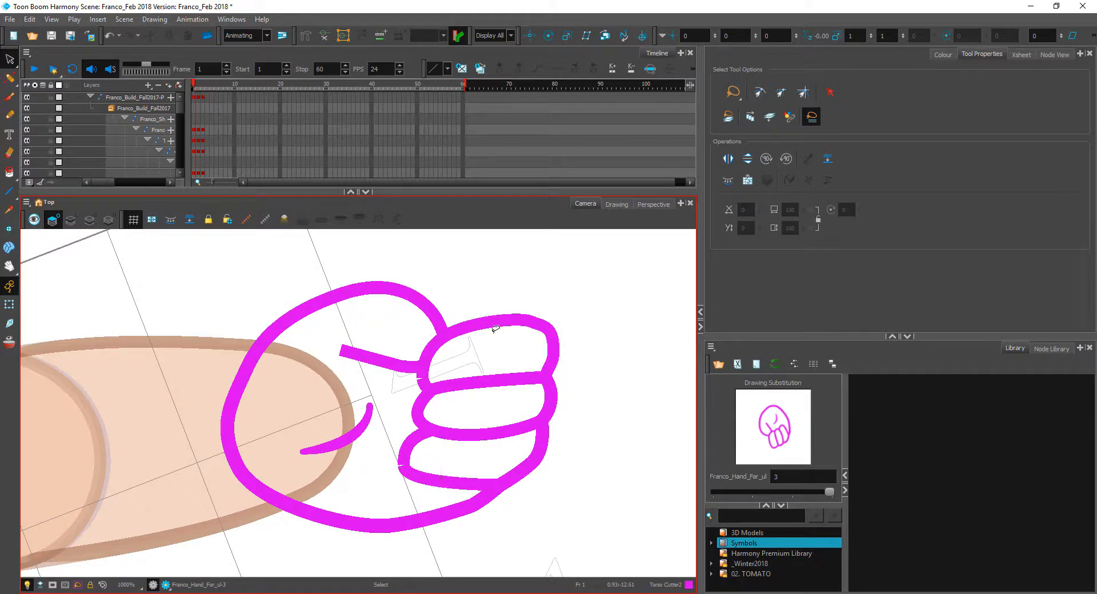
# - Select all the magenta hand outlines and give their pencil lines rounded start and end tips
pyautogui.moveTo(604, 330)
pyautogui.mouseDown()
pyautogui.moveTo(183, 422)
pyautogui.moveTo(605, 325)
pyautogui.mouseUp()
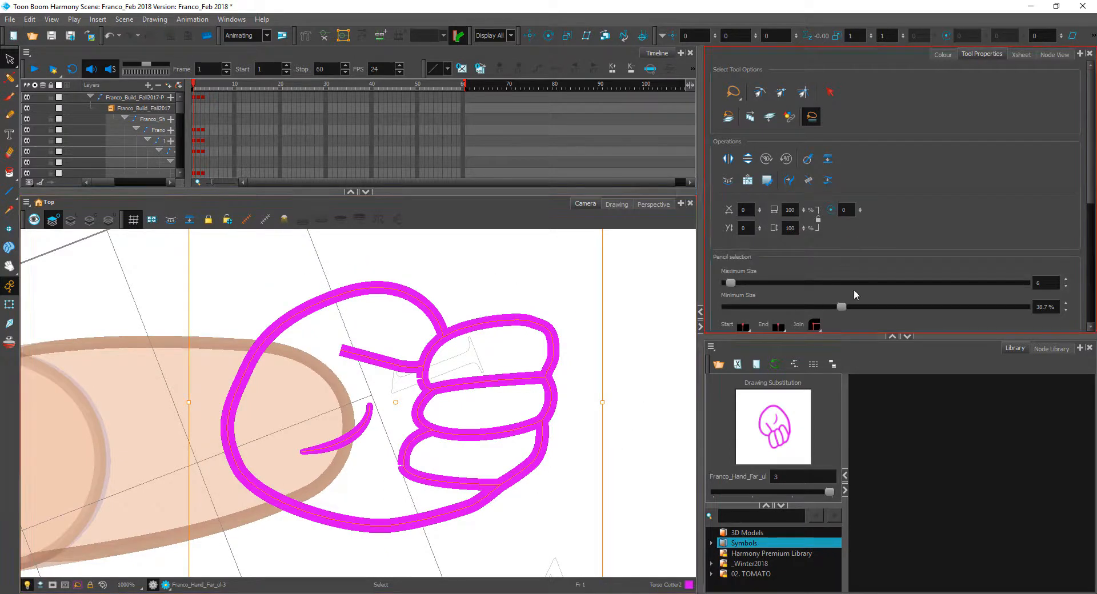
pyautogui.scroll(-3, 1093, 185)
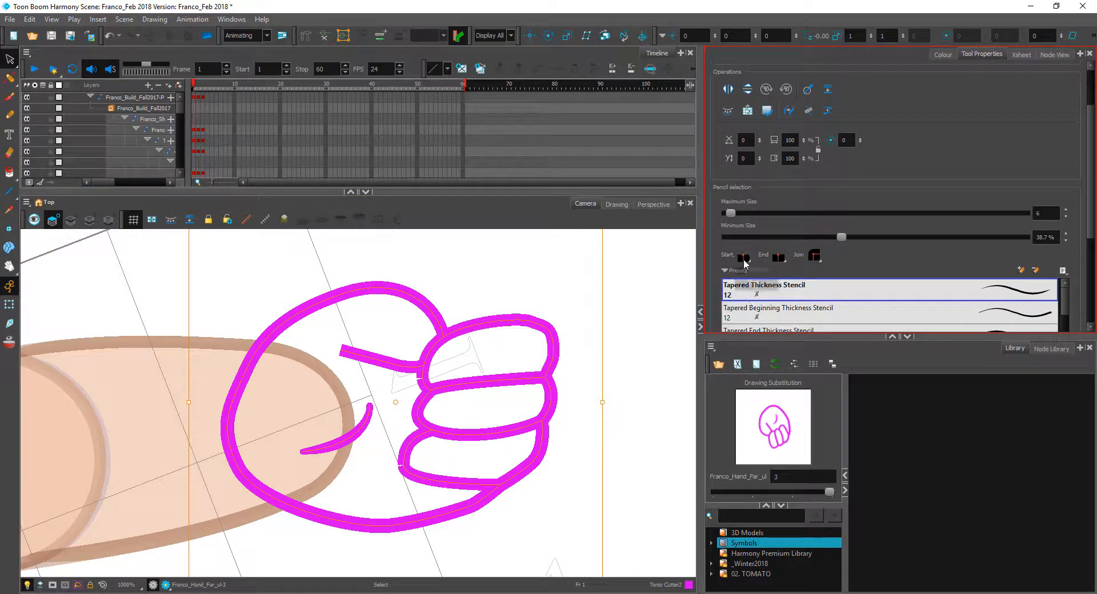
pyautogui.click(752, 272)
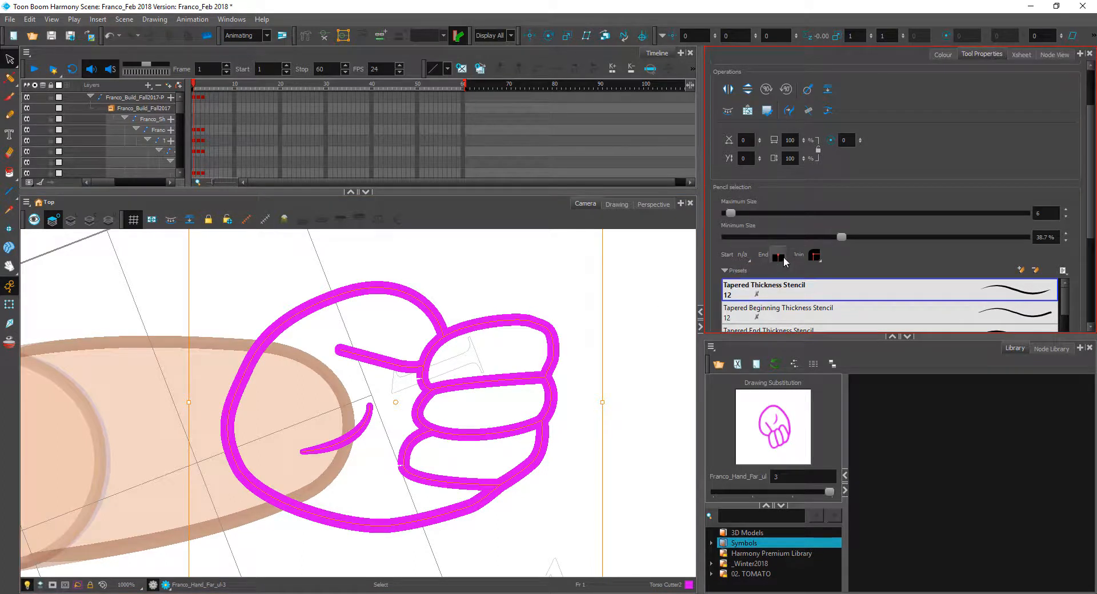
pyautogui.click(794, 281)
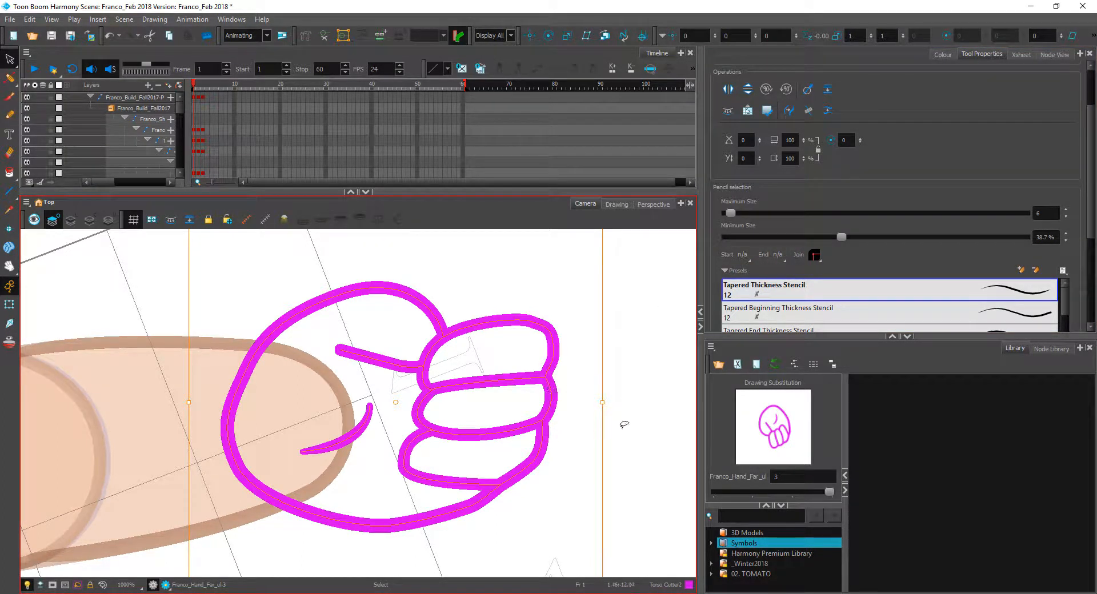
# - Round out the lowest finger's outer edge and reshape the palm's lower edge with the Contour Editor
pyautogui.click(10, 78)
pyautogui.moveTo(16, 80); pyautogui.dragTo(45, 74)
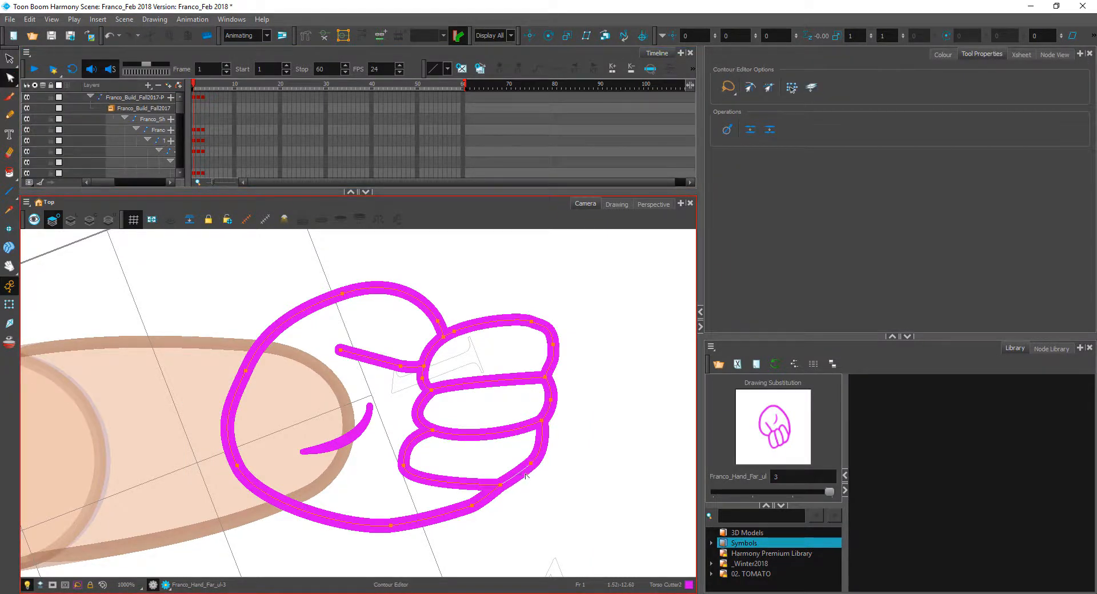
pyautogui.moveTo(531, 464)
pyautogui.mouseDown()
pyautogui.moveTo(521, 479)
pyautogui.moveTo(543, 444)
pyautogui.moveTo(544, 460)
pyautogui.mouseUp()
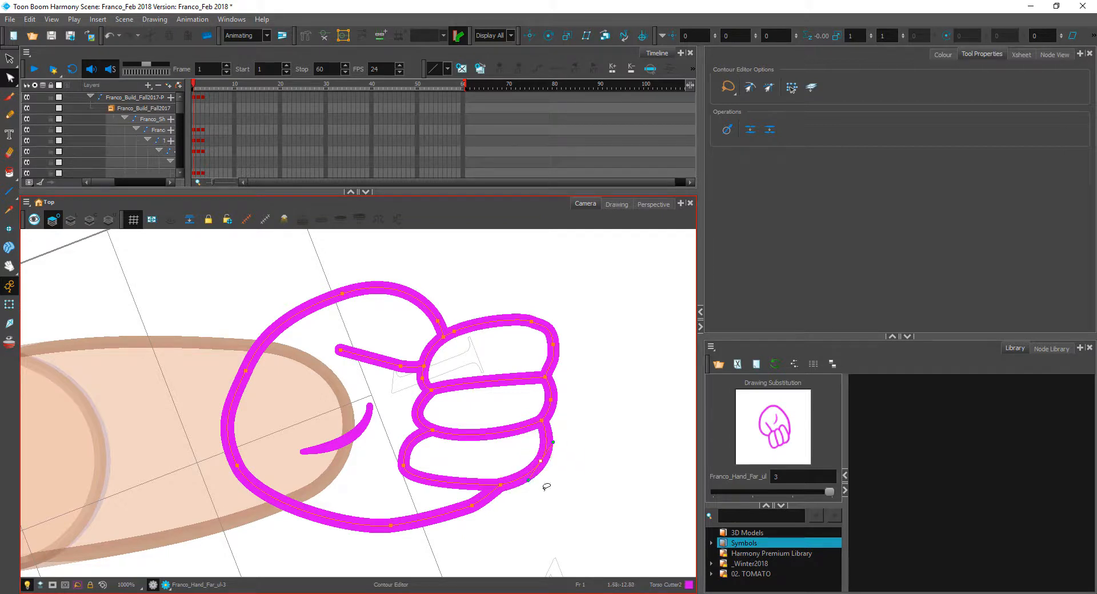
pyautogui.click(472, 504)
pyautogui.moveTo(468, 502); pyautogui.dragTo(355, 532)
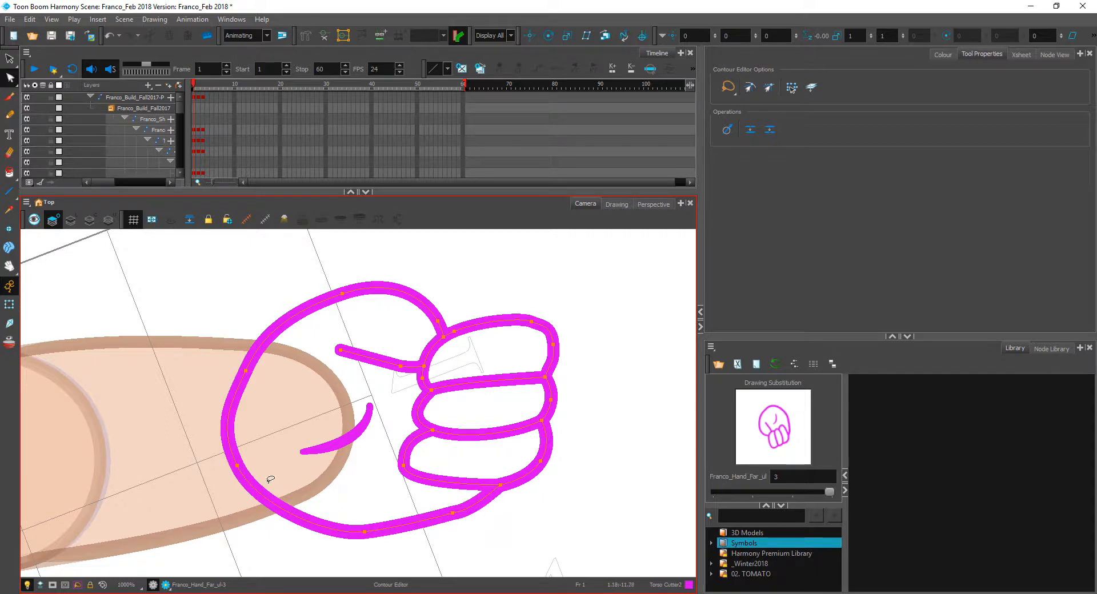
pyautogui.click(268, 482)
# - Reshape the short thumb line beside the upper finger into a hooked bend with its end pointing down toward the palm crease
pyautogui.click(344, 351)
pyautogui.moveTo(401, 365); pyautogui.dragTo(388, 358)
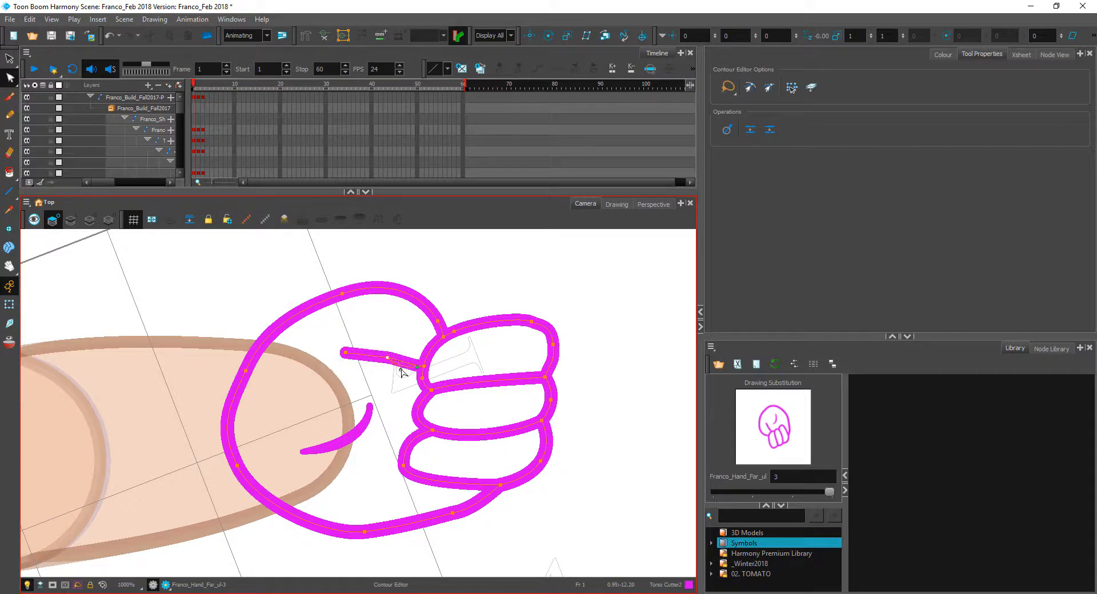
pyautogui.moveTo(397, 367)
pyautogui.mouseDown()
pyautogui.moveTo(358, 345)
pyautogui.moveTo(351, 361)
pyautogui.moveTo(376, 369)
pyautogui.mouseUp()
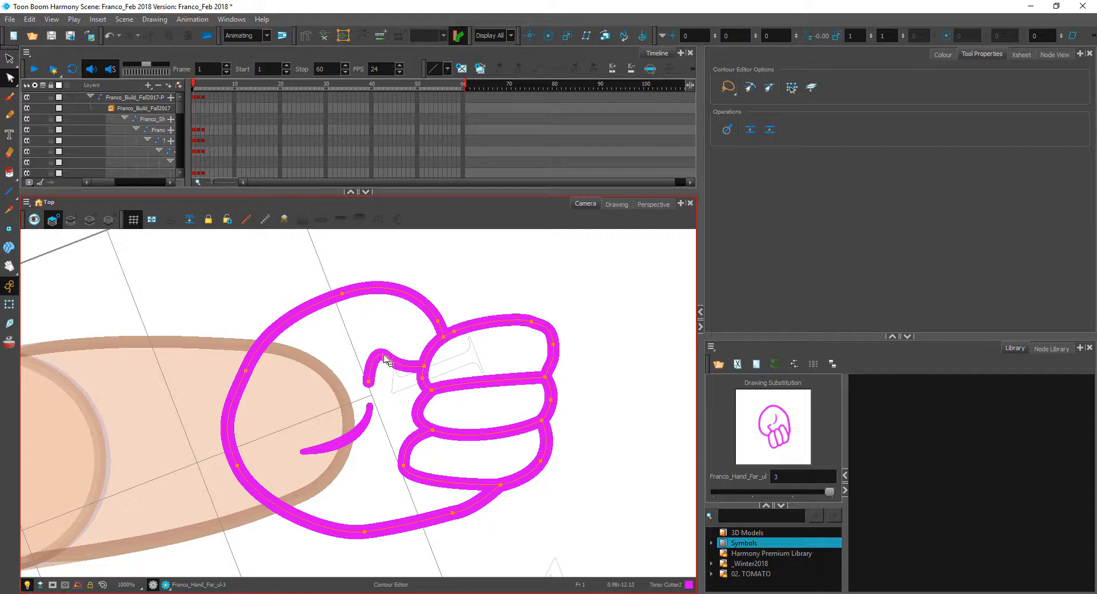
pyautogui.moveTo(385, 358); pyautogui.dragTo(395, 369)
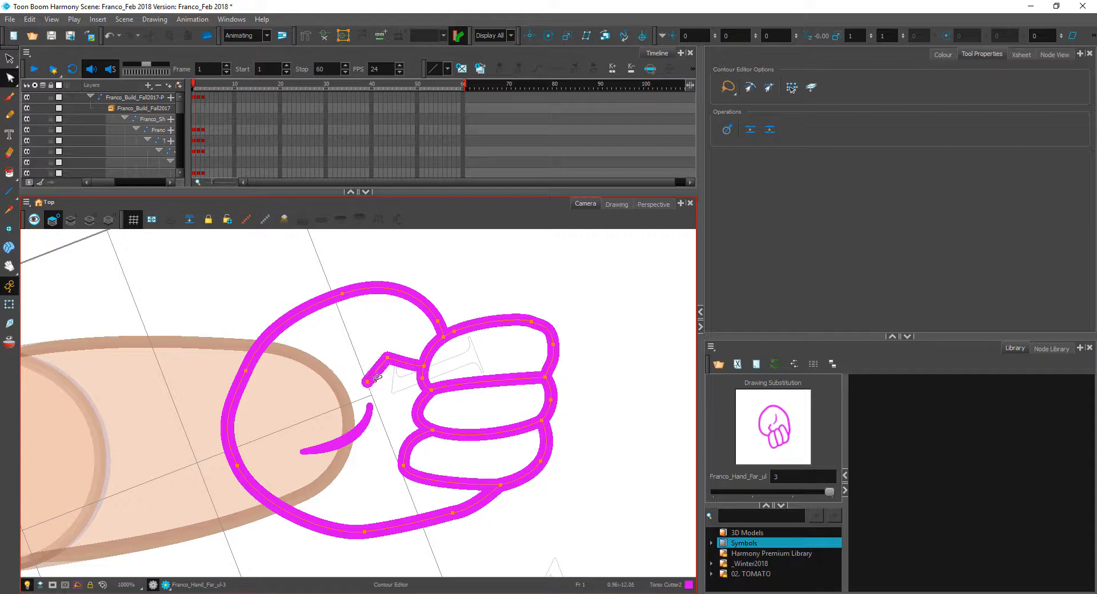
pyautogui.moveTo(388, 357)
pyautogui.mouseDown()
pyautogui.moveTo(397, 364)
pyautogui.moveTo(379, 385)
pyautogui.mouseUp()
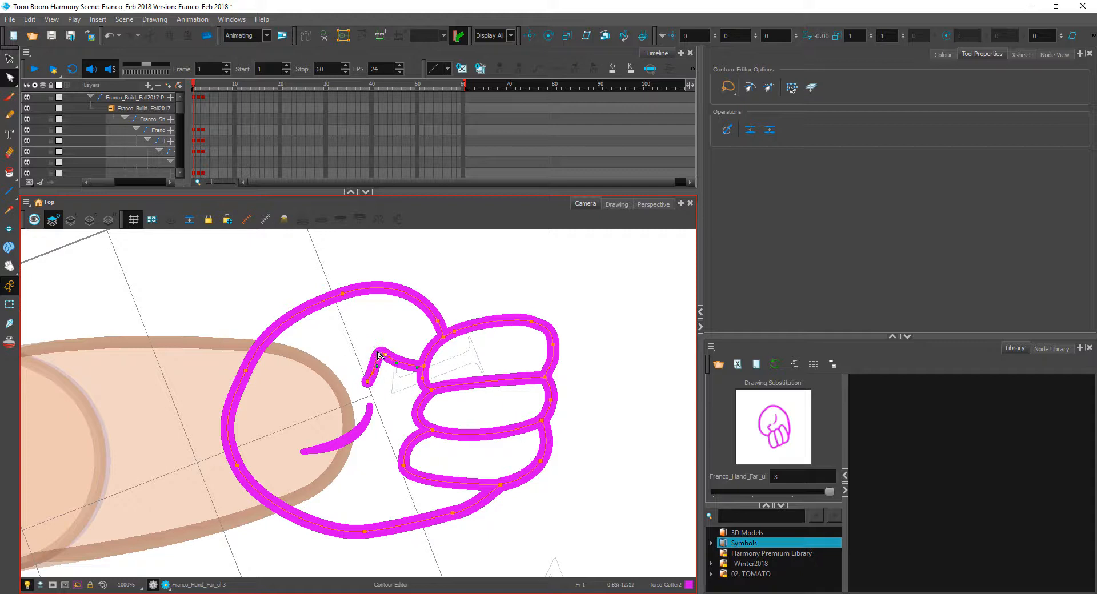
pyautogui.click(381, 412)
# - Nudge the tapered palm crease down and rotate it slightly to sit better below the thumb line
pyautogui.click(10, 58)
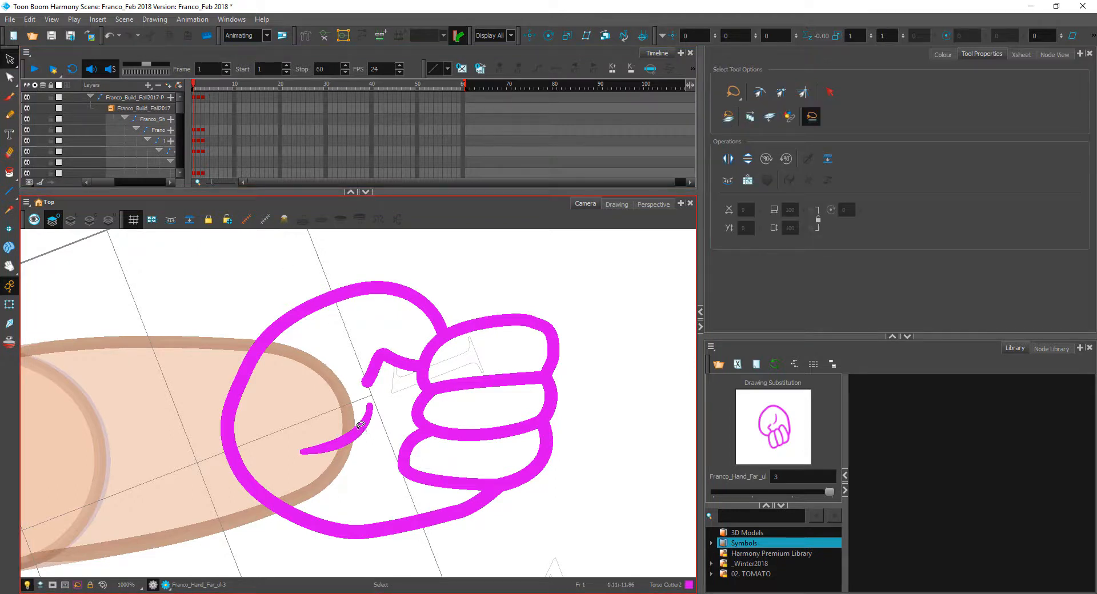
pyautogui.click(371, 411)
pyautogui.press('Down')
pyautogui.press('Down')
pyautogui.press('Down')
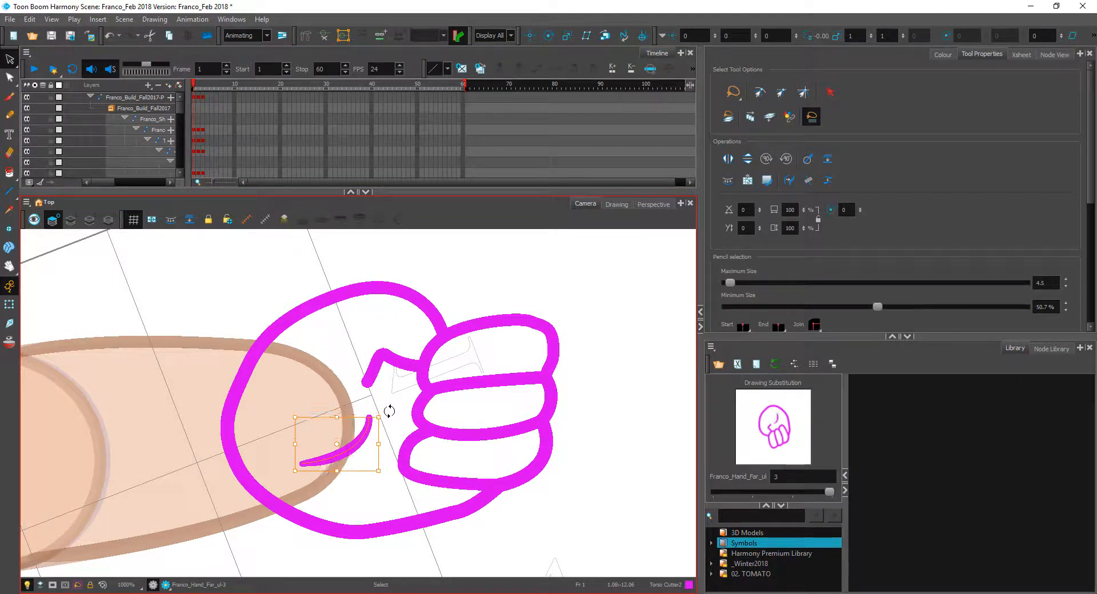
pyautogui.moveTo(389, 411); pyautogui.dragTo(379, 407)
pyautogui.press('Up')
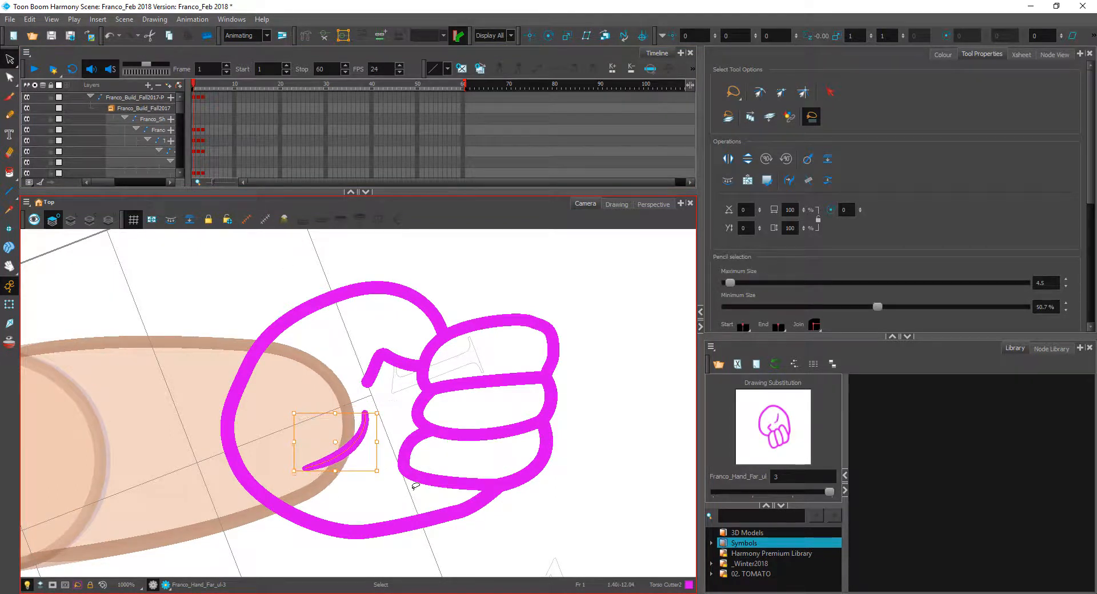
pyautogui.click(545, 524)
# - Recolour all the hand outlines with Franco_Skin_Outline from the Franco_Fall2017 palette
pyautogui.press('1')
pyautogui.press('1')
pyautogui.press('1')
pyautogui.press('1')
pyautogui.press('2')
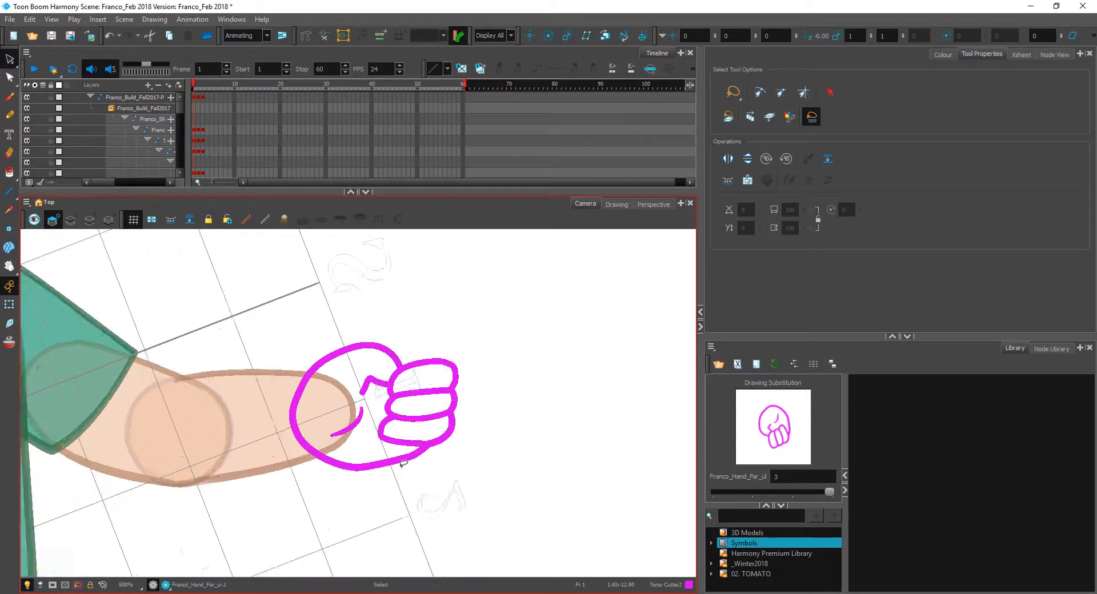
pyautogui.press('2')
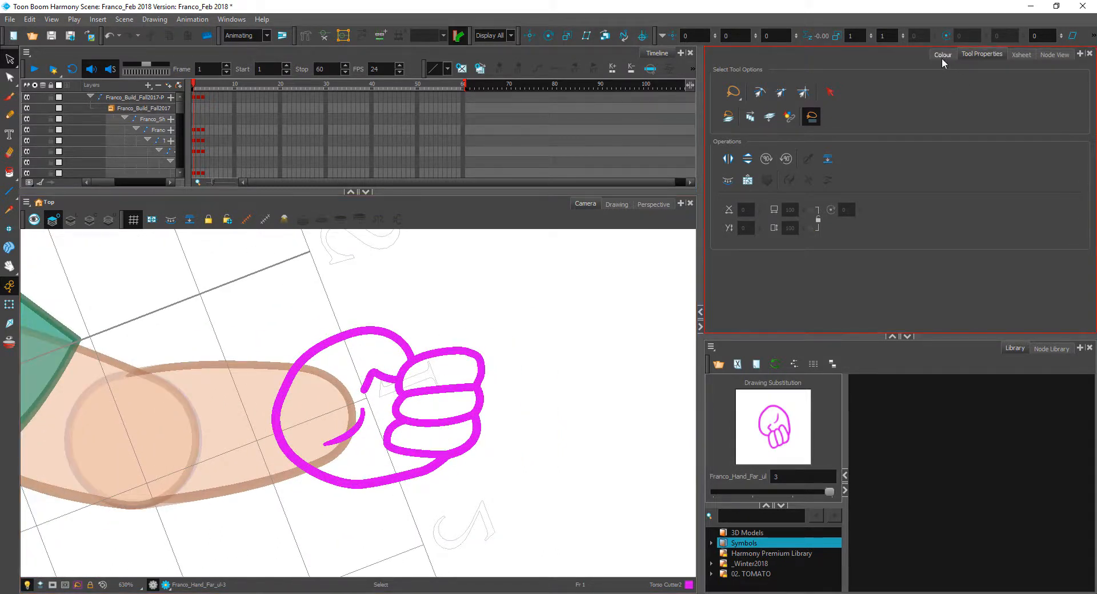
pyautogui.click(941, 54)
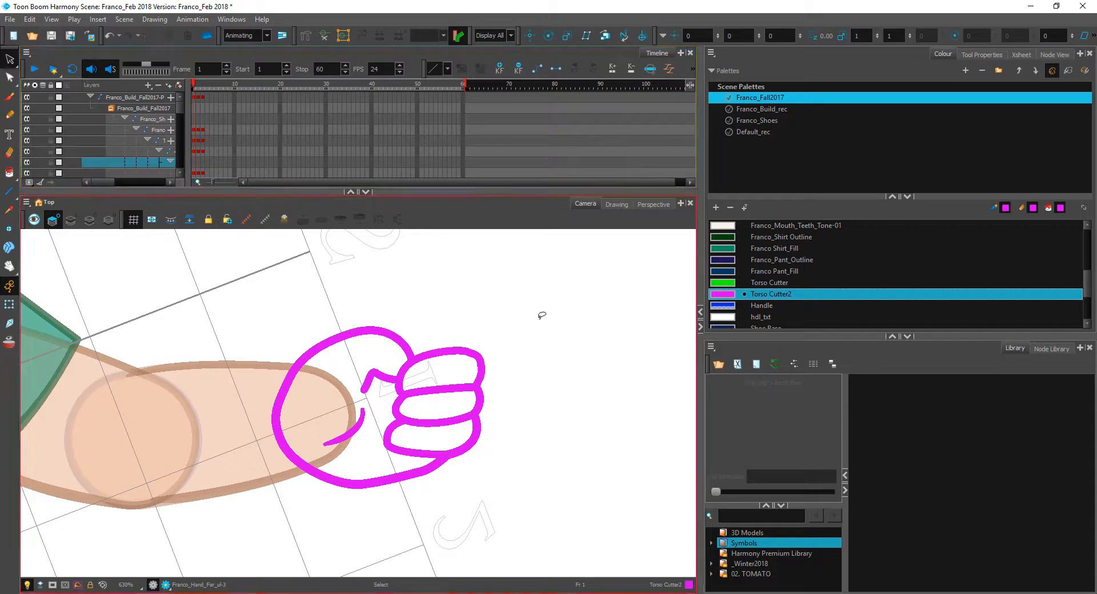
pyautogui.moveTo(541, 315)
pyautogui.mouseDown()
pyautogui.moveTo(354, 308)
pyautogui.moveTo(537, 332)
pyautogui.mouseUp()
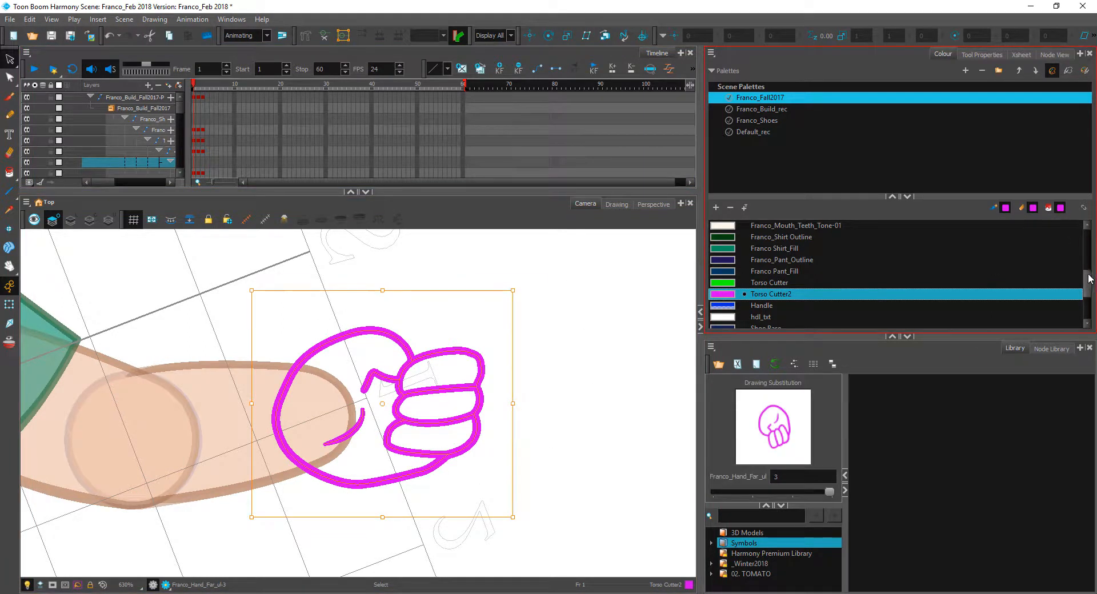
pyautogui.scroll(4, 1088, 278)
pyautogui.click(800, 259)
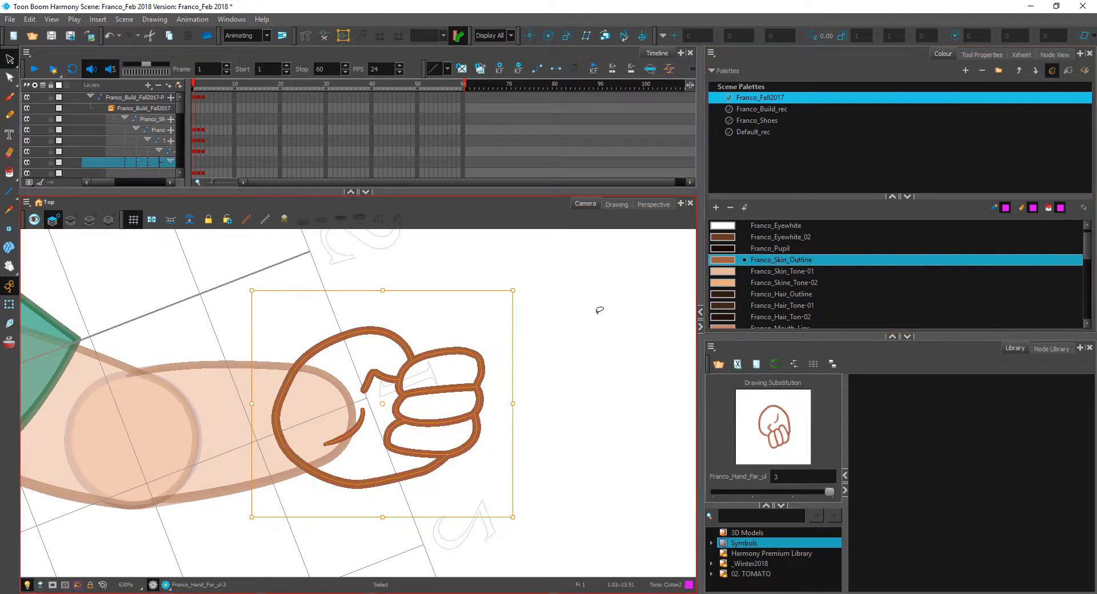
pyautogui.click(603, 329)
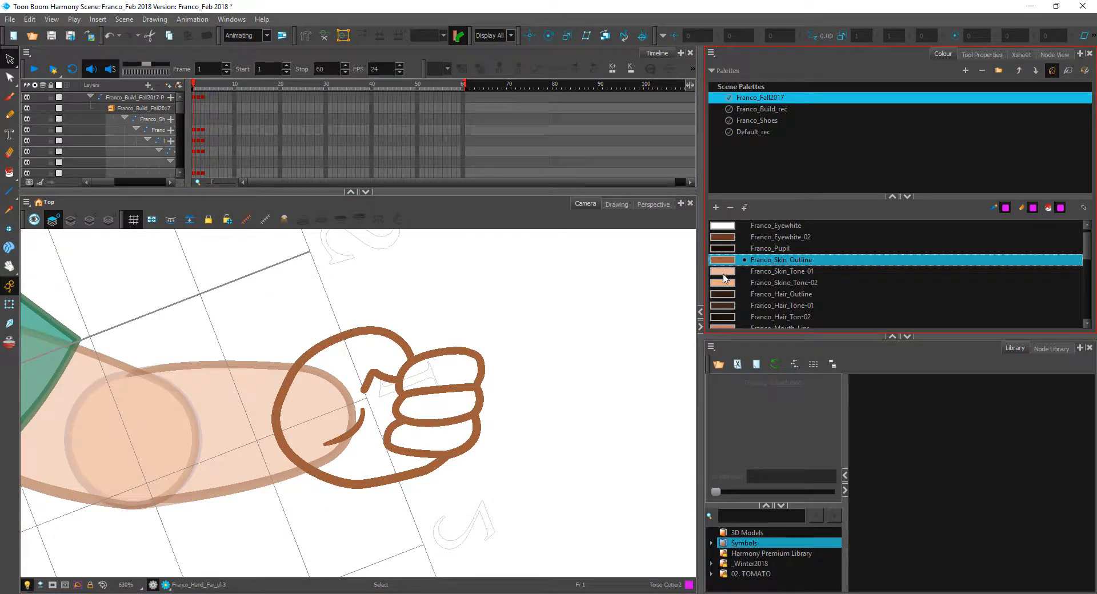
# - Paint the palm and the three fingers with Franco_Skin_Tone-01
pyautogui.click(723, 274)
pyautogui.click(9, 171)
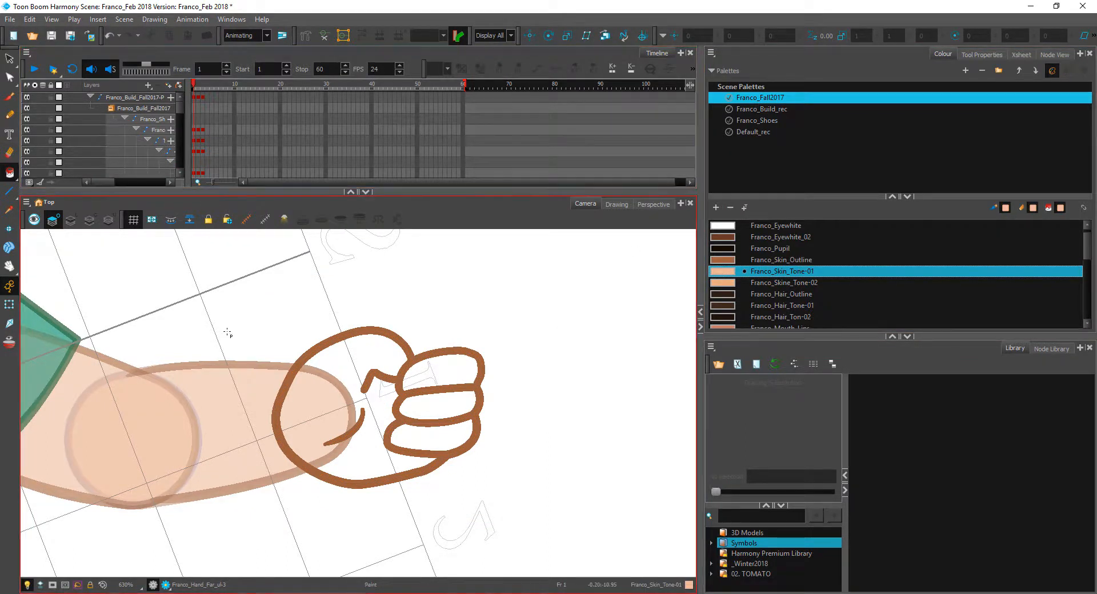
pyautogui.click(343, 411)
pyautogui.click(445, 378)
pyautogui.click(445, 404)
pyautogui.click(420, 428)
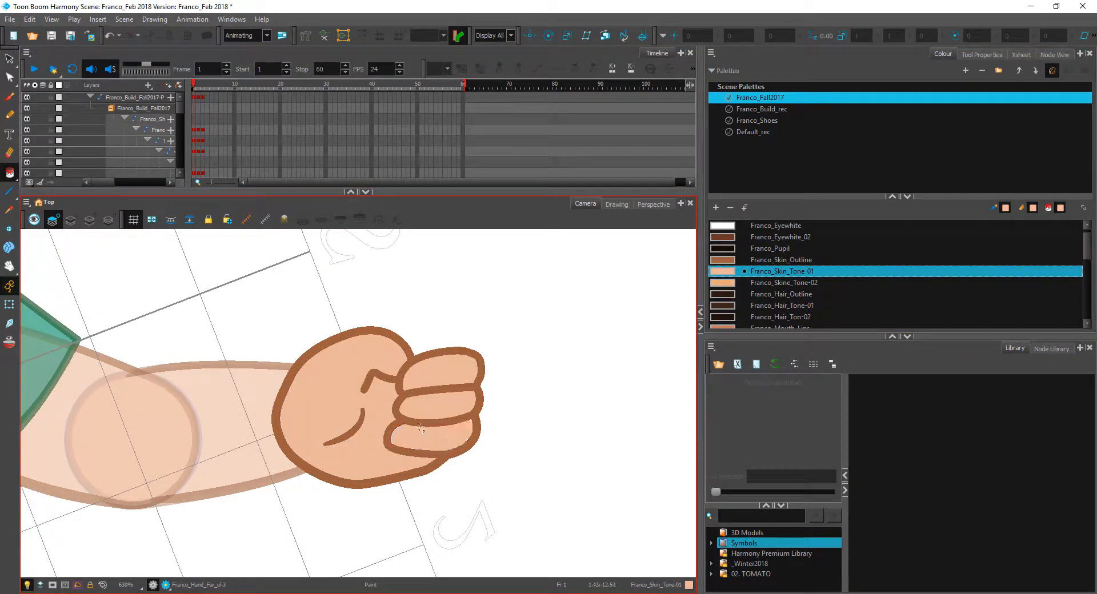
# - Select the far hand on the character and open its drawing in the Drawing view
pyautogui.click(9, 59)
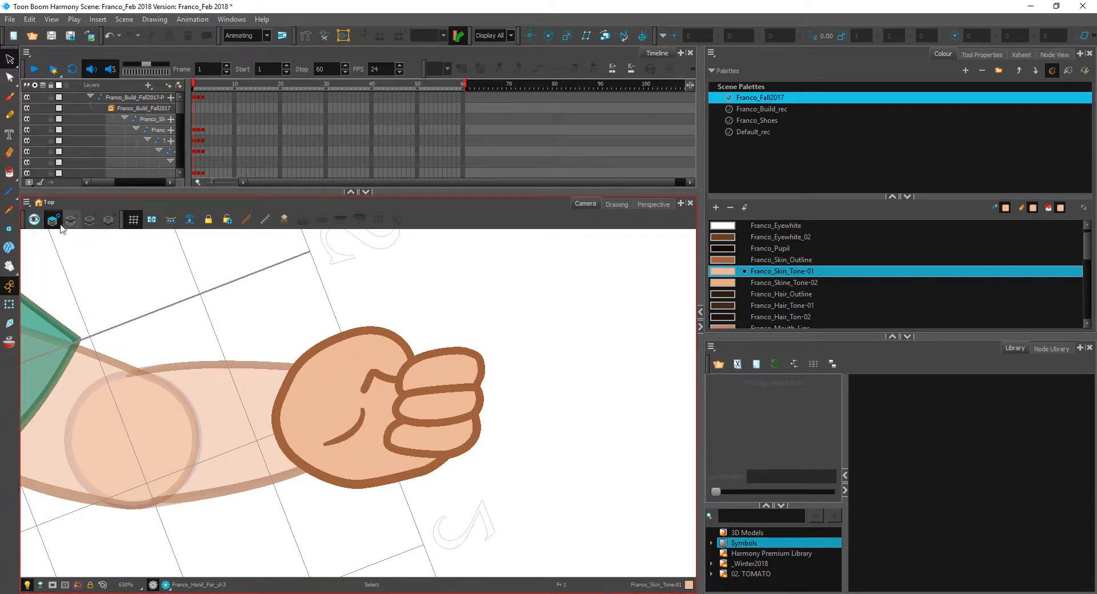
pyautogui.click(59, 218)
pyautogui.moveTo(552, 350)
pyautogui.mouseDown()
pyautogui.moveTo(313, 509)
pyautogui.moveTo(480, 335)
pyautogui.mouseUp()
pyautogui.click(620, 205)
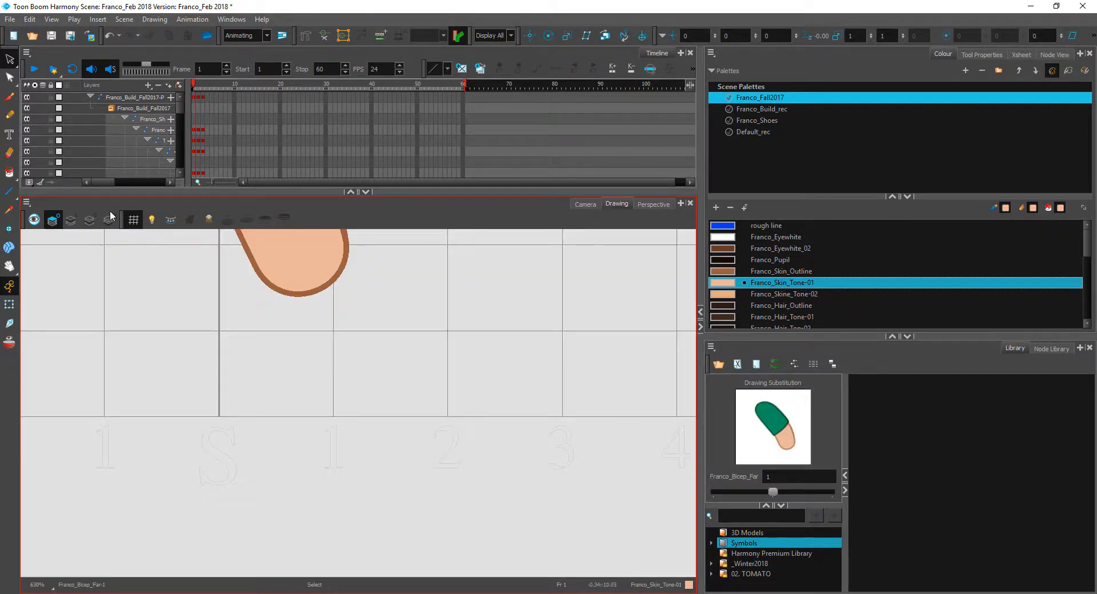
pyautogui.click(12, 306)
pyautogui.click(588, 203)
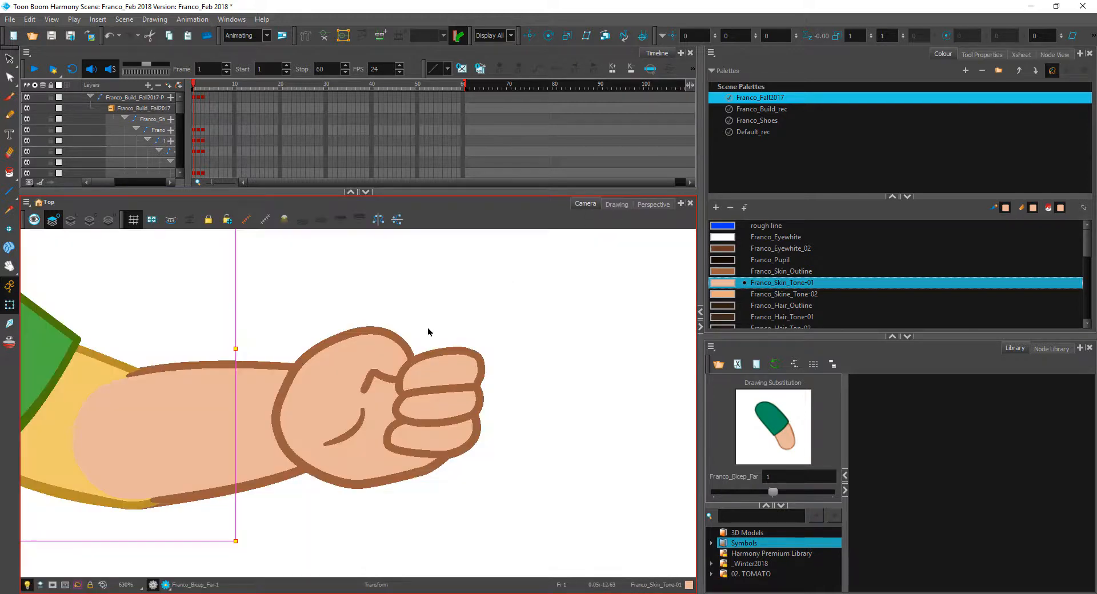
pyautogui.click(438, 367)
pyautogui.click(617, 205)
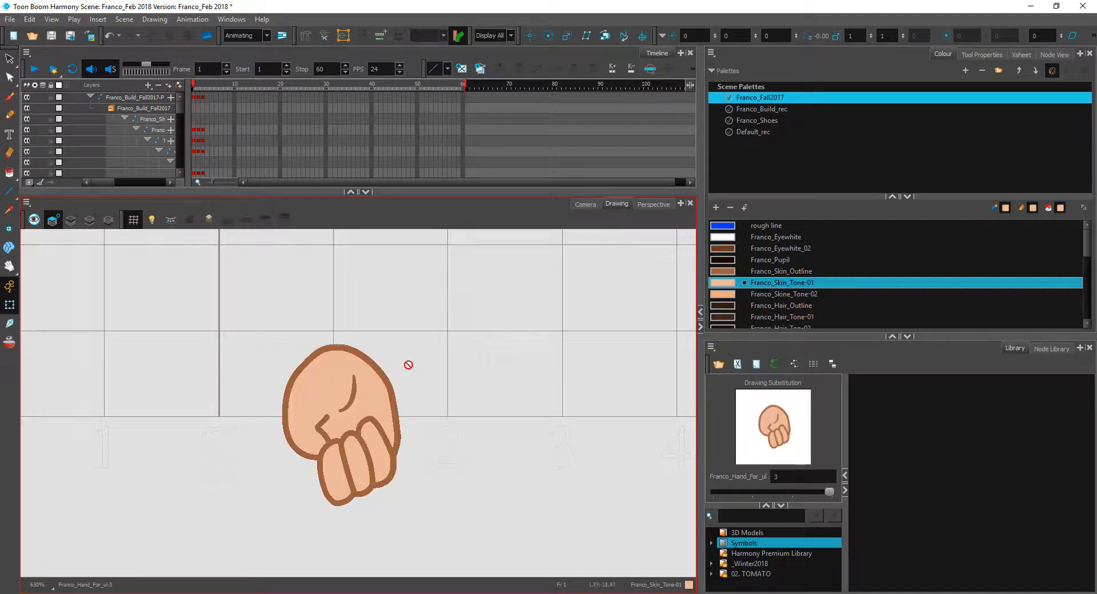
# - Copy the complete closed-hand artwork from the Overlay layer onto the Line Art layer
pyautogui.click(10, 58)
pyautogui.moveTo(416, 367)
pyautogui.mouseDown()
pyautogui.moveTo(314, 514)
pyautogui.moveTo(360, 369)
pyautogui.mouseUp()
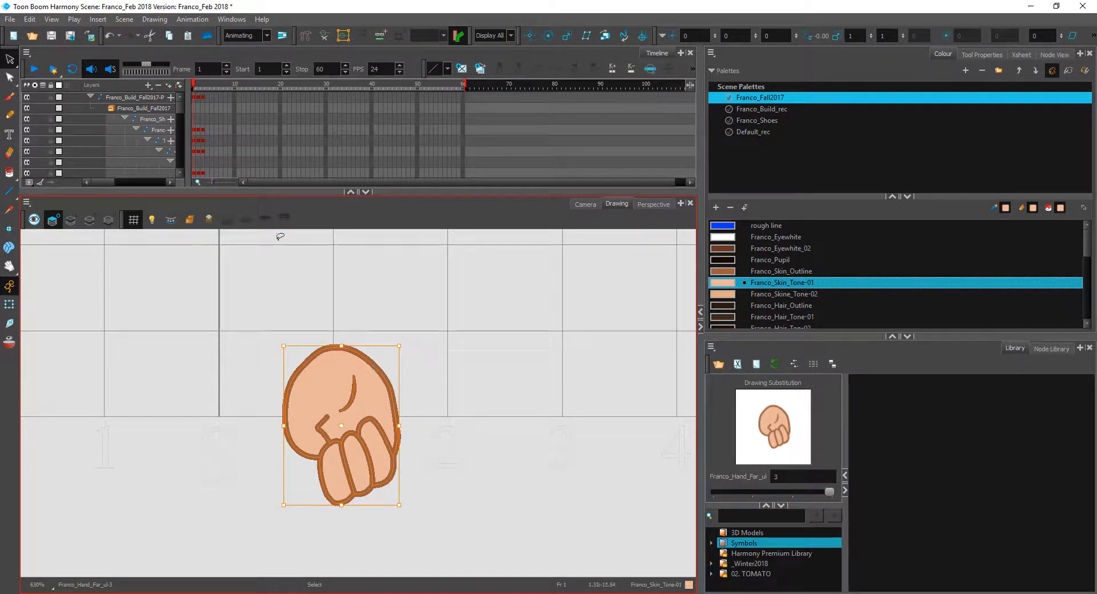
pyautogui.click(71, 221)
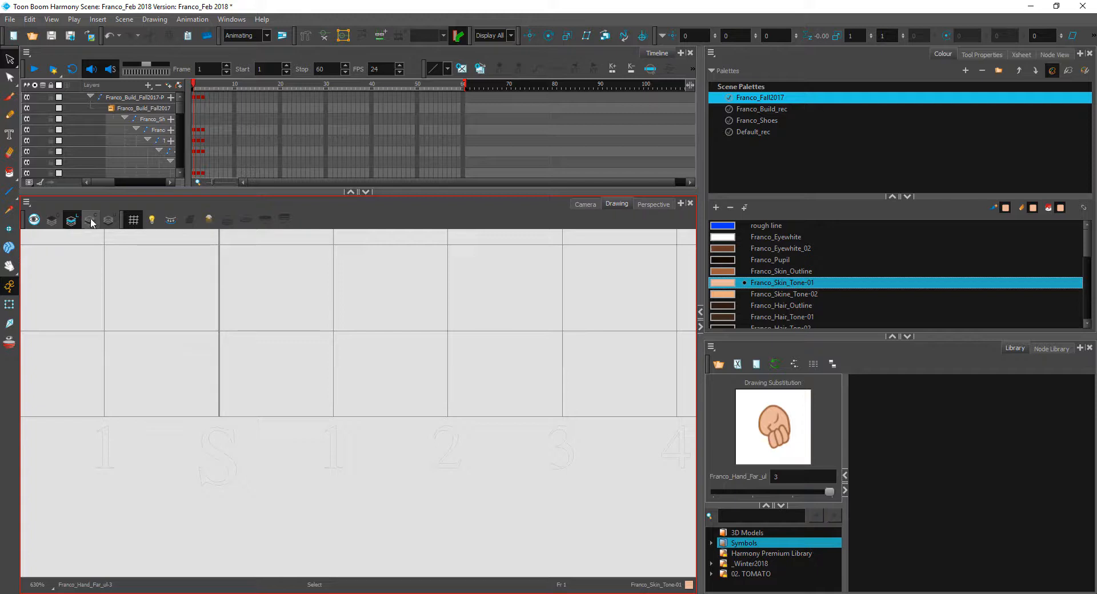
pyautogui.hotkey('ctrl', 'a')
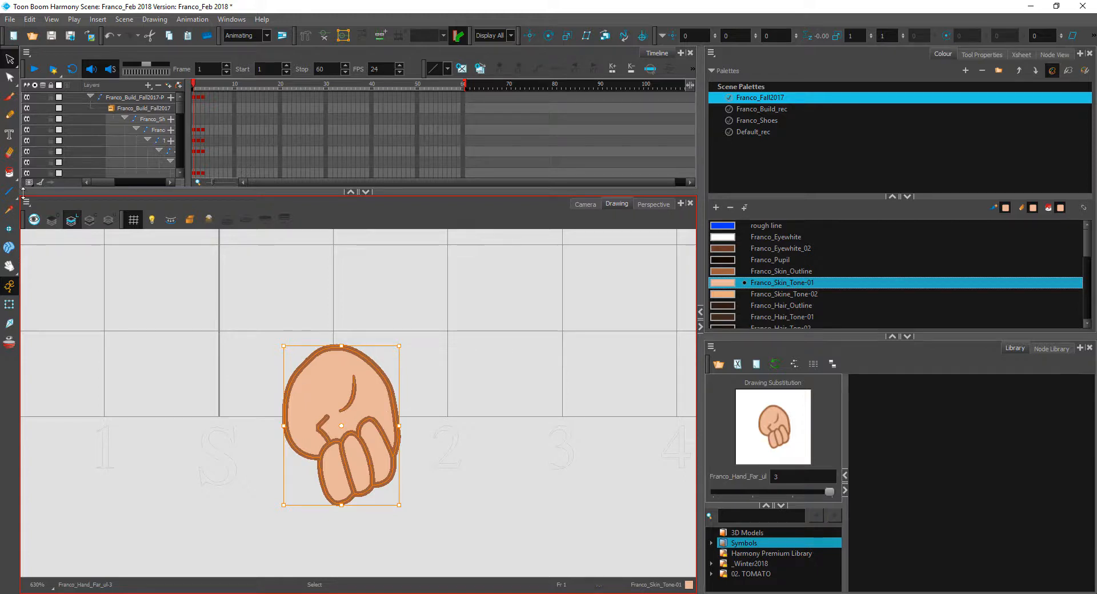
# - On the Overlay layer, cut a wedge out of the palm with the Cutter, from the short thumb crease to the outer outline
pyautogui.click(53, 220)
pyautogui.press('2')
pyautogui.press('2')
pyautogui.press('2')
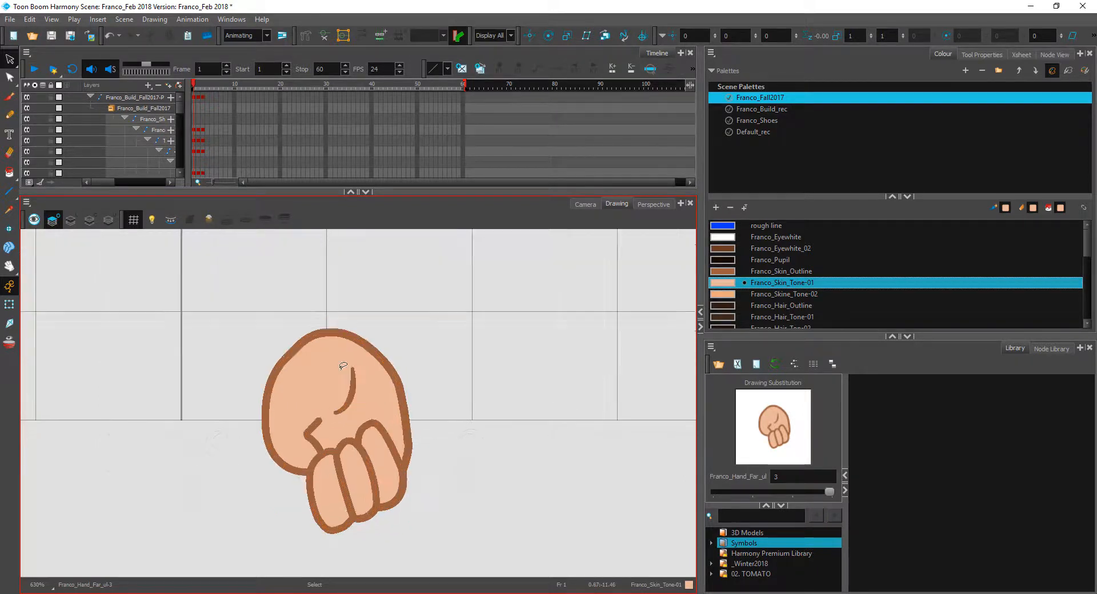
pyautogui.press('space')
pyautogui.moveTo(371, 425)
pyautogui.mouseDown()
pyautogui.moveTo(422, 358)
pyautogui.moveTo(414, 387)
pyautogui.mouseUp()
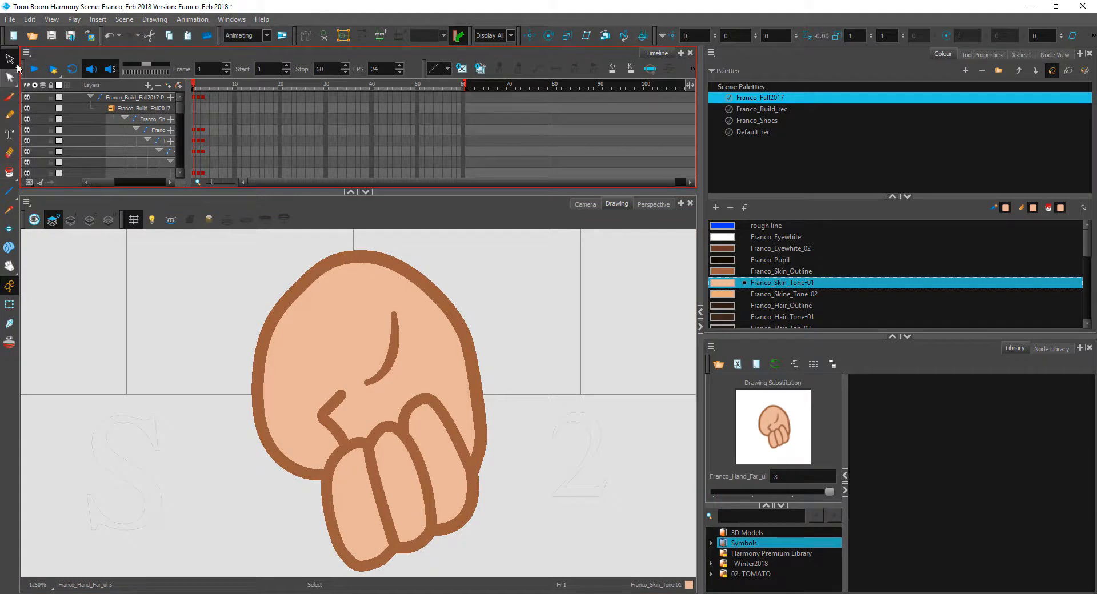
pyautogui.click(17, 65)
pyautogui.click(33, 70)
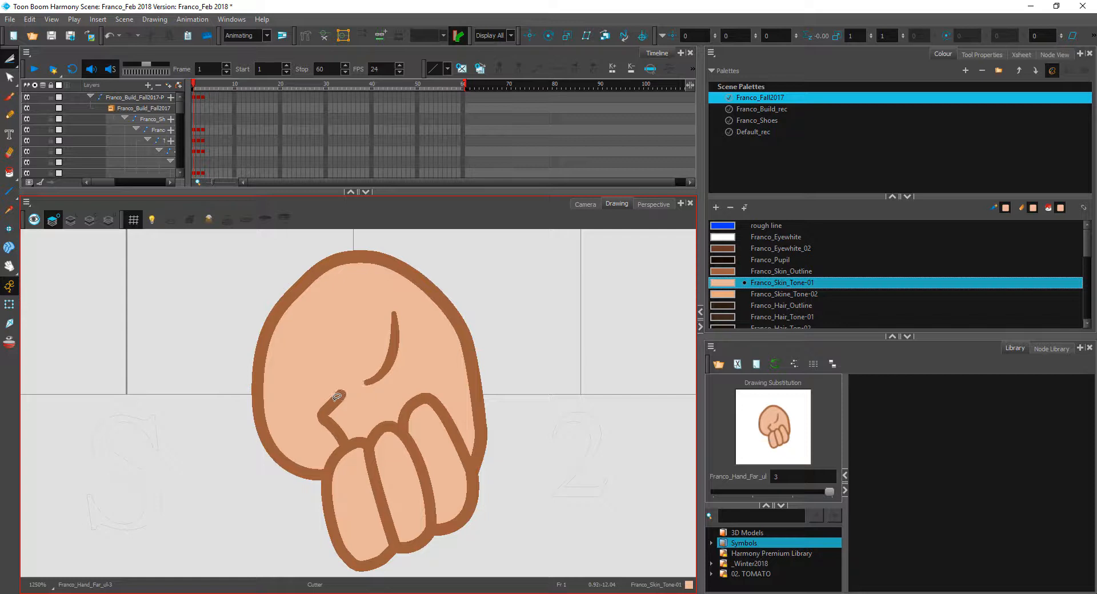
pyautogui.moveTo(376, 378)
pyautogui.mouseDown()
pyautogui.moveTo(455, 312)
pyautogui.moveTo(528, 337)
pyautogui.moveTo(523, 371)
pyautogui.moveTo(343, 394)
pyautogui.mouseUp()
pyautogui.press('Delete')
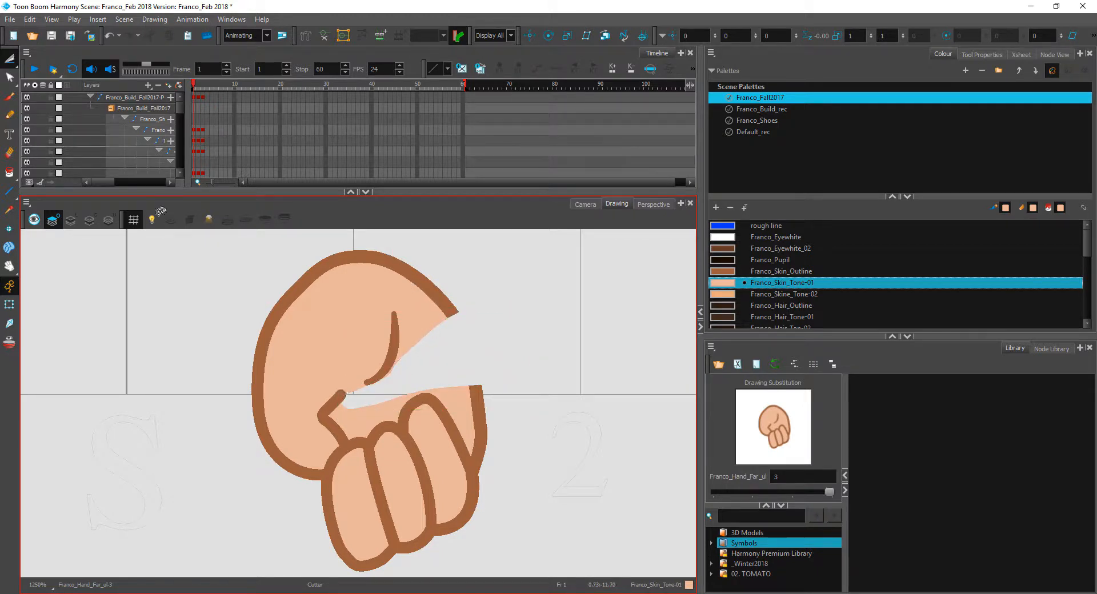
# - Examine the contour points where the cut palm fill meets the short thumb crease
pyautogui.click(9, 77)
pyautogui.click(351, 415)
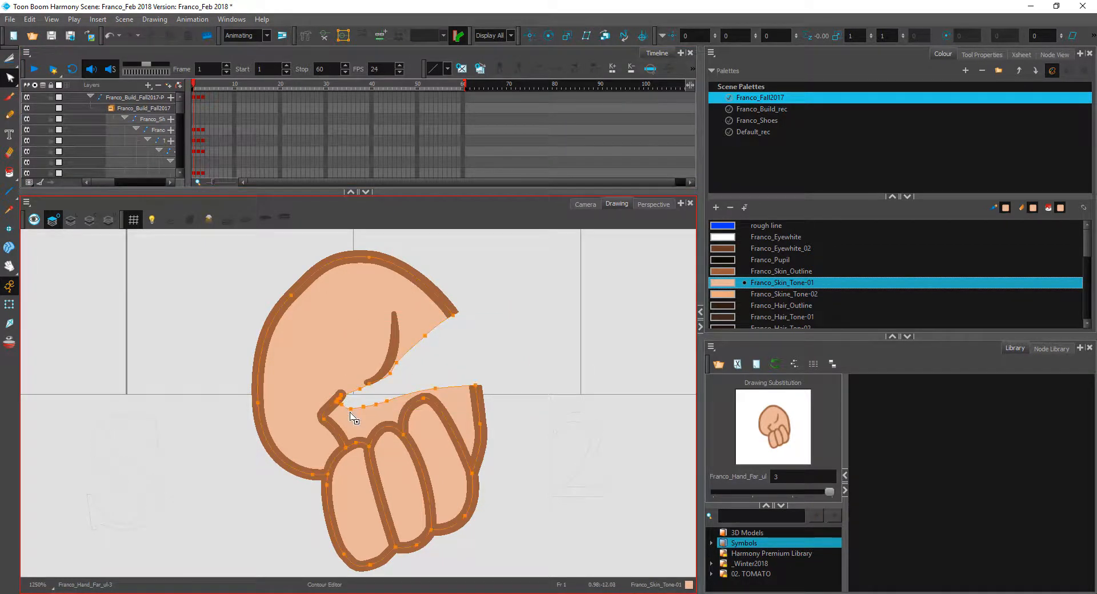
pyautogui.scroll(7, 354, 412)
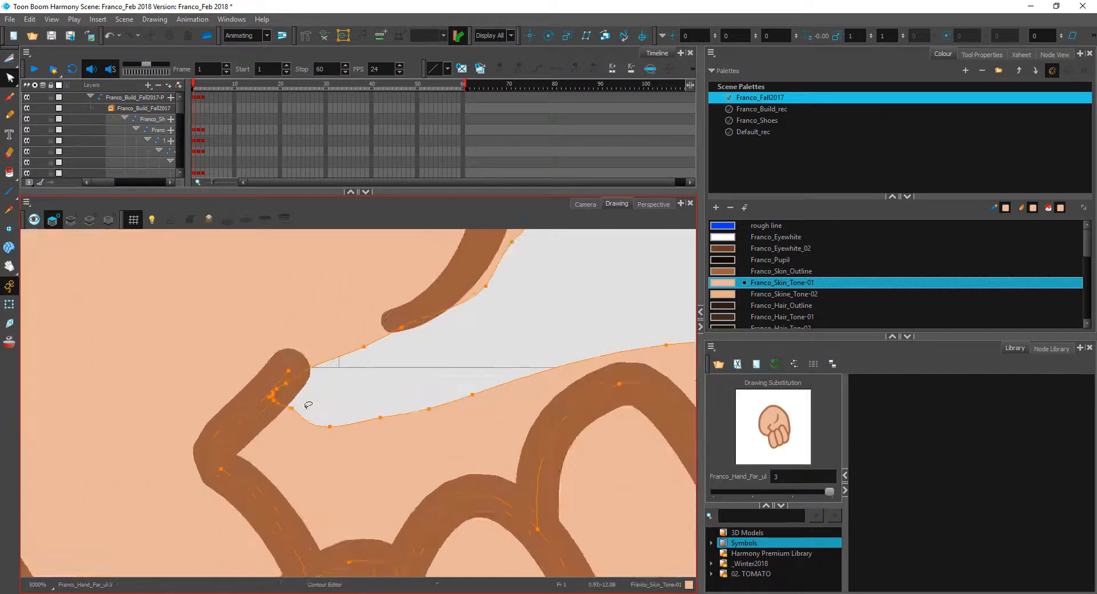
pyautogui.scroll(3, 243, 381)
pyautogui.moveTo(235, 369); pyautogui.dragTo(508, 366)
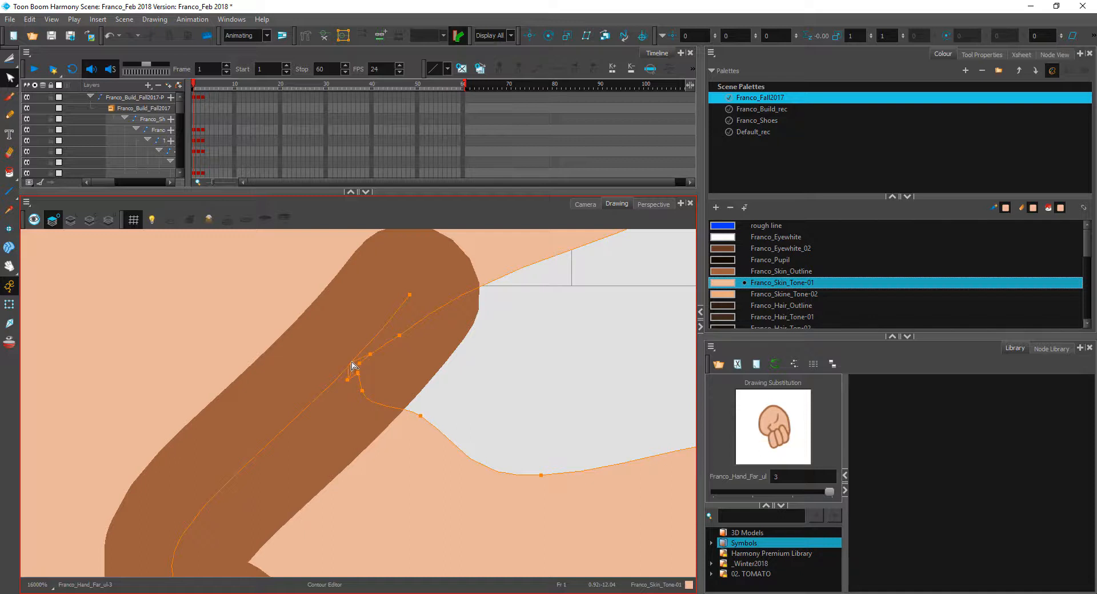
pyautogui.click(352, 366)
pyautogui.scroll(-5, 362, 394)
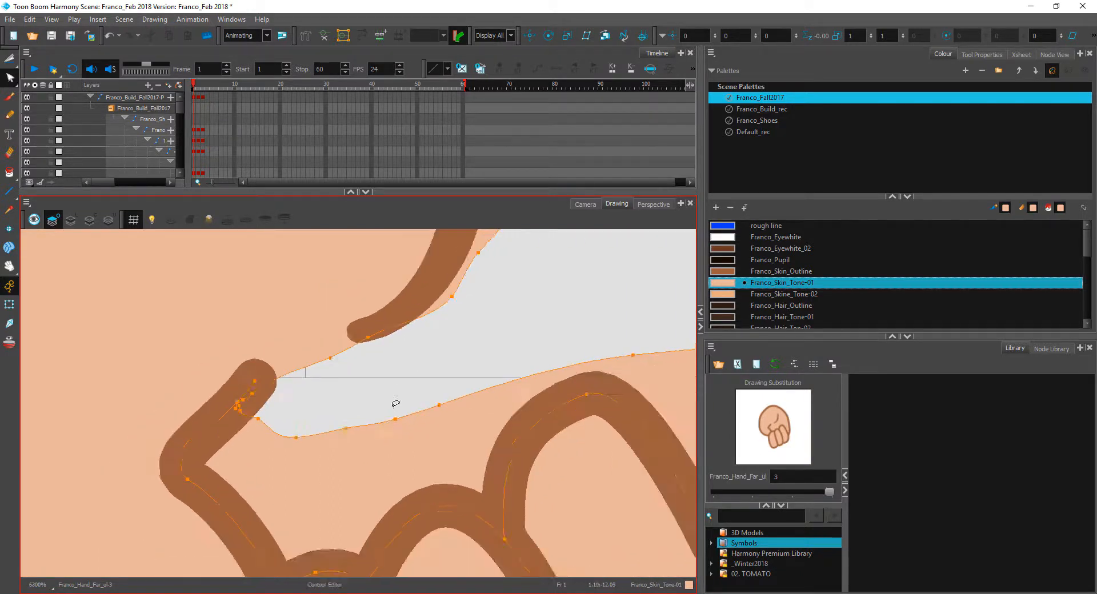
pyautogui.scroll(-2, 395, 404)
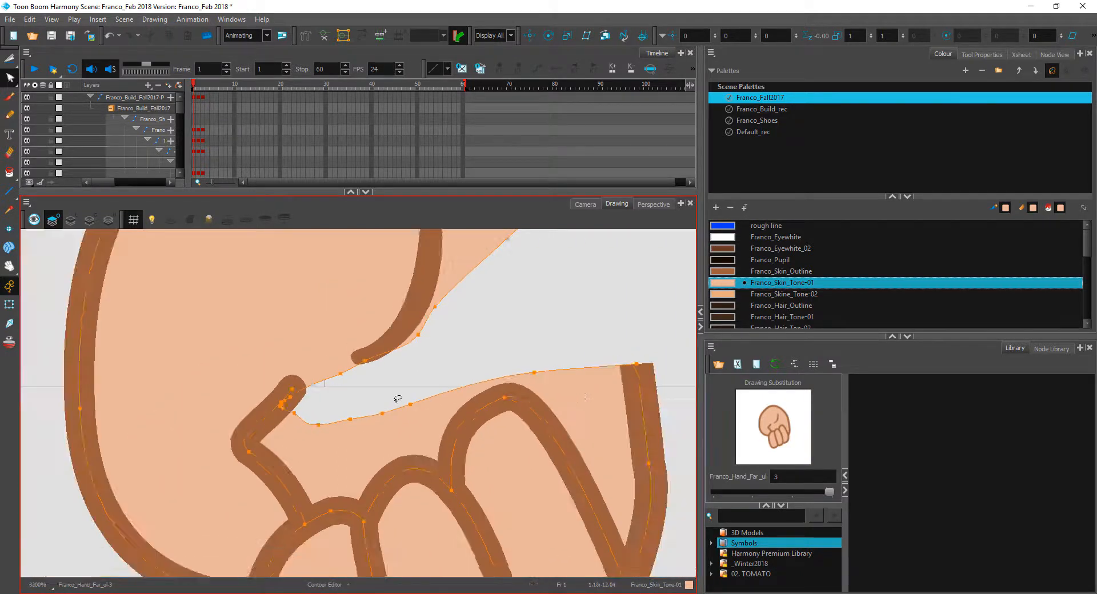
# - Delete the leftover palm fill above the fingers and the outer outline fragment beside them from the Overlay layer
pyautogui.click(10, 59)
pyautogui.click(401, 406)
pyautogui.click(382, 425)
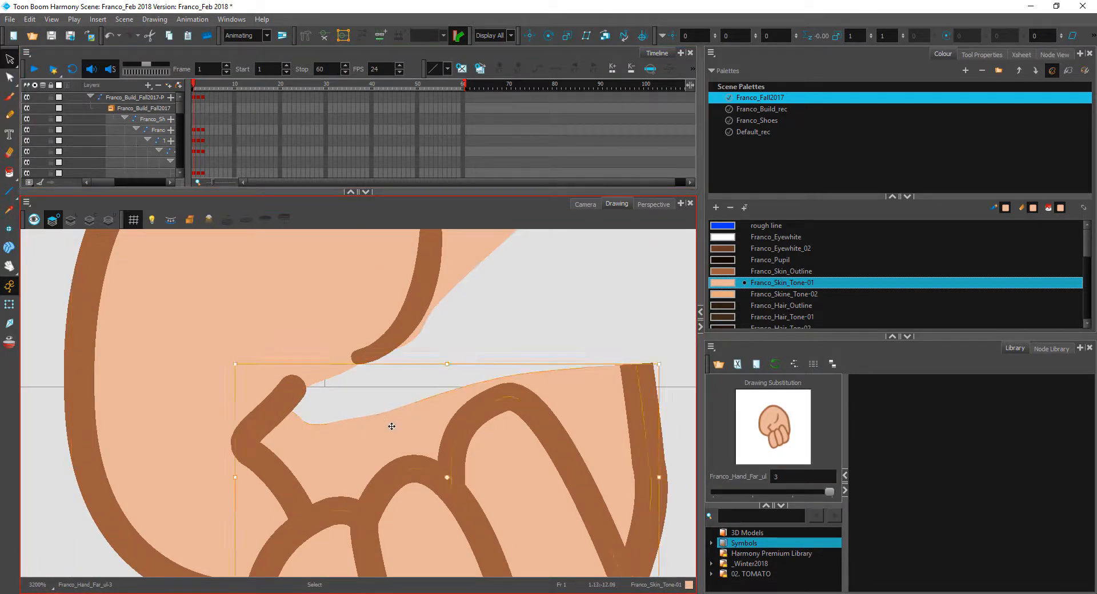
pyautogui.press('Delete')
pyautogui.scroll(-3, 617, 404)
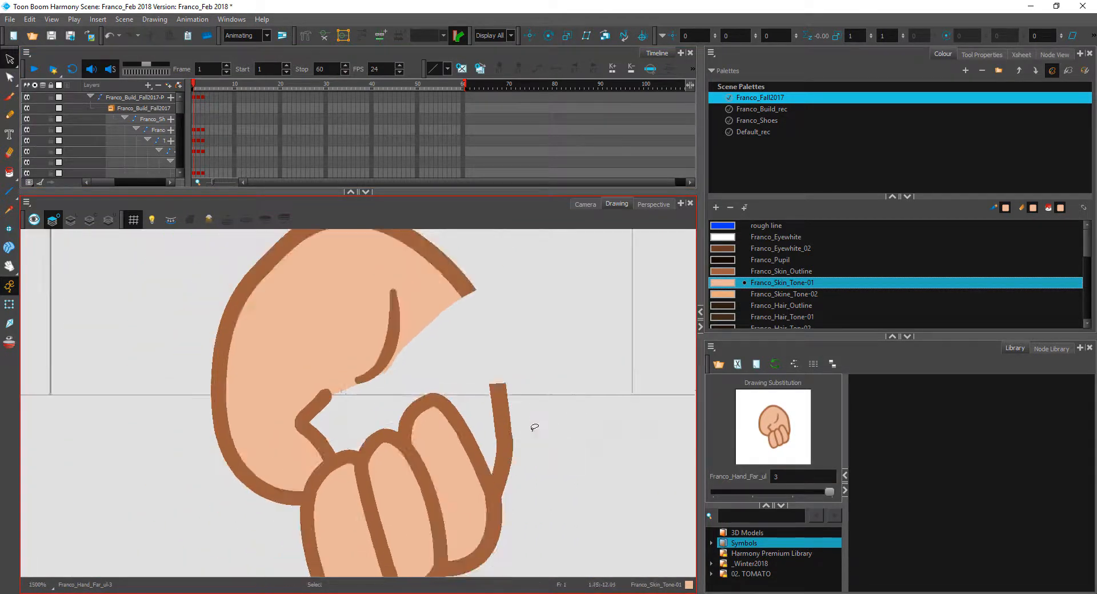
pyautogui.click(468, 411)
pyautogui.press('Delete')
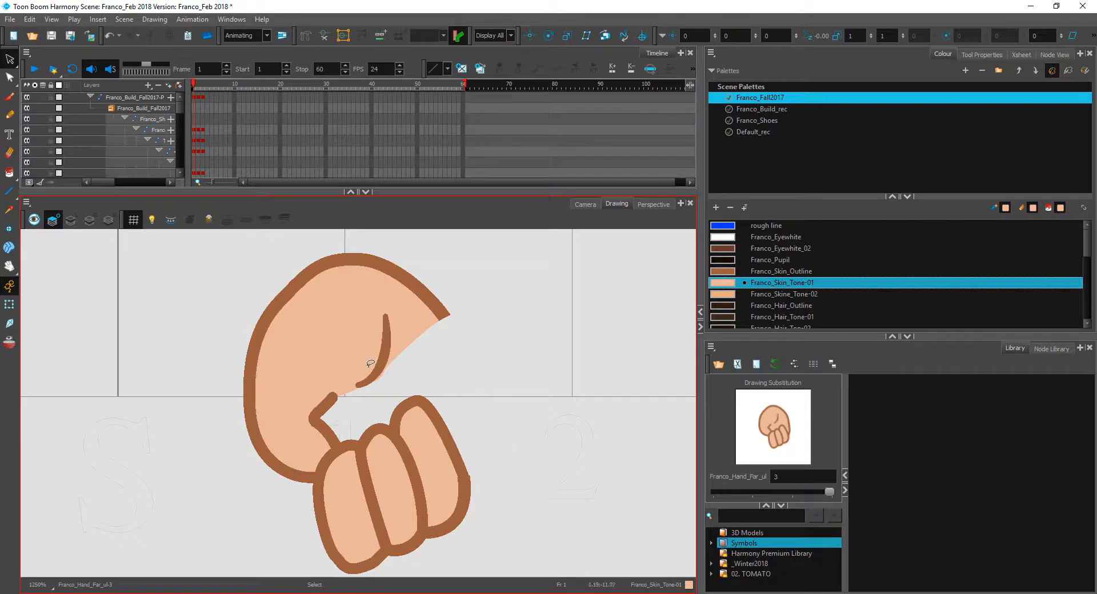
# - Reshape the palm fill with the Contour Editor so its cut edge runs from the upper outline to the tip of the curved crease
pyautogui.hotkey('alt', 'q')
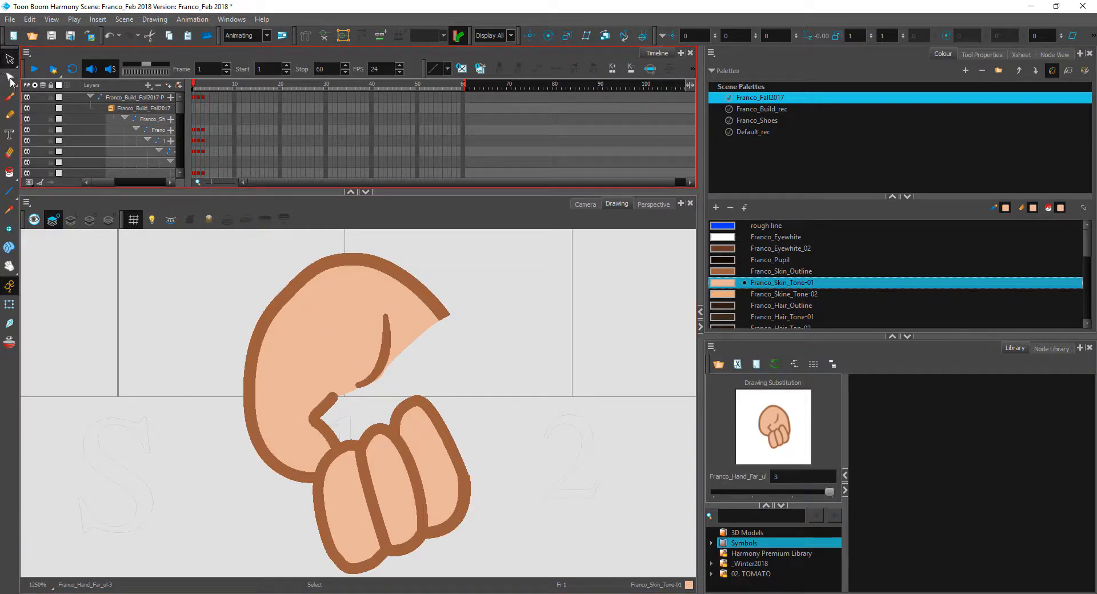
pyautogui.click(381, 369)
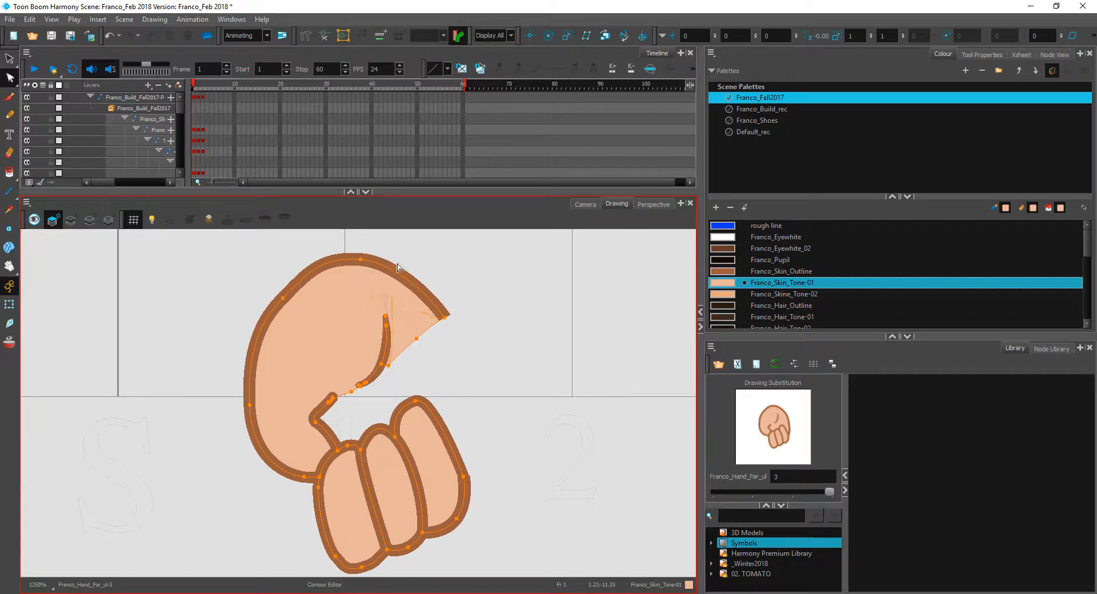
pyautogui.moveTo(385, 249); pyautogui.dragTo(383, 252)
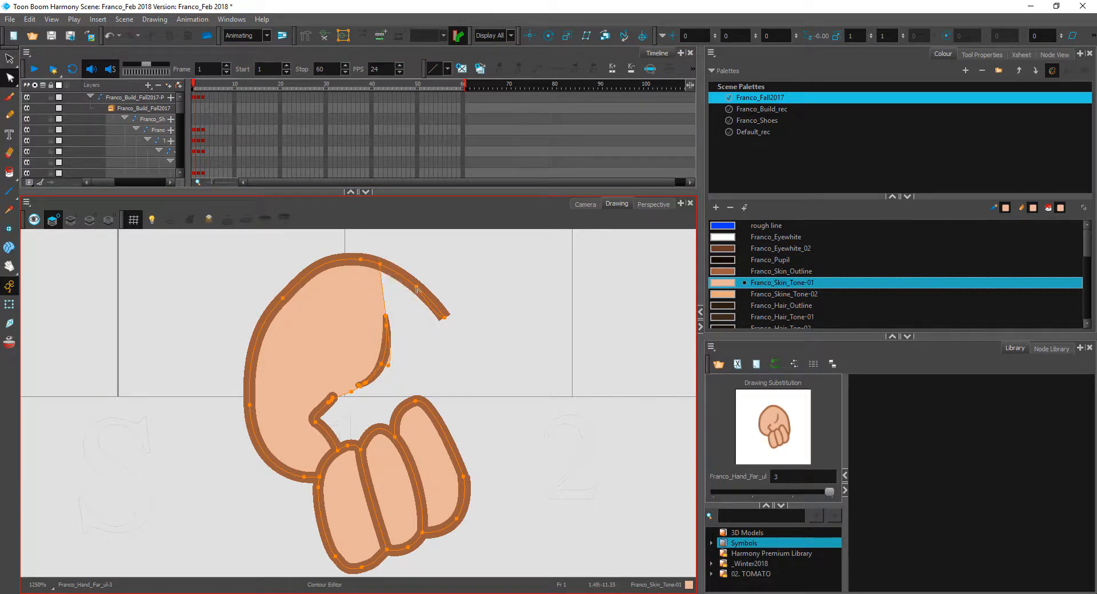
# - Adjust the palm fill's contour so its edge meets the upper tip of the curved crease
pyautogui.click(10, 60)
pyautogui.click(519, 312)
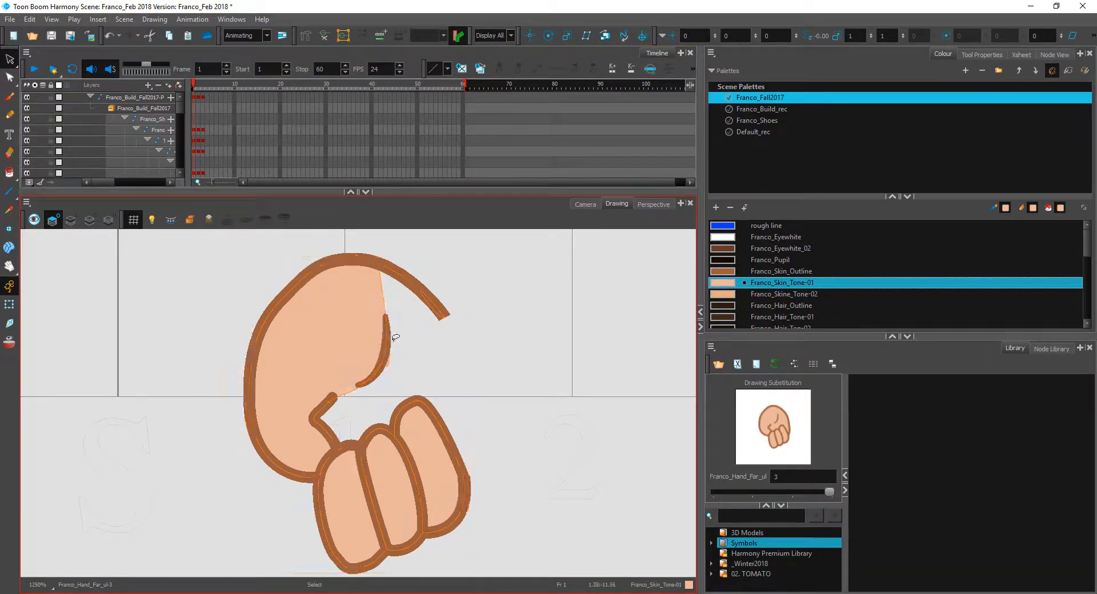
pyautogui.click(390, 360)
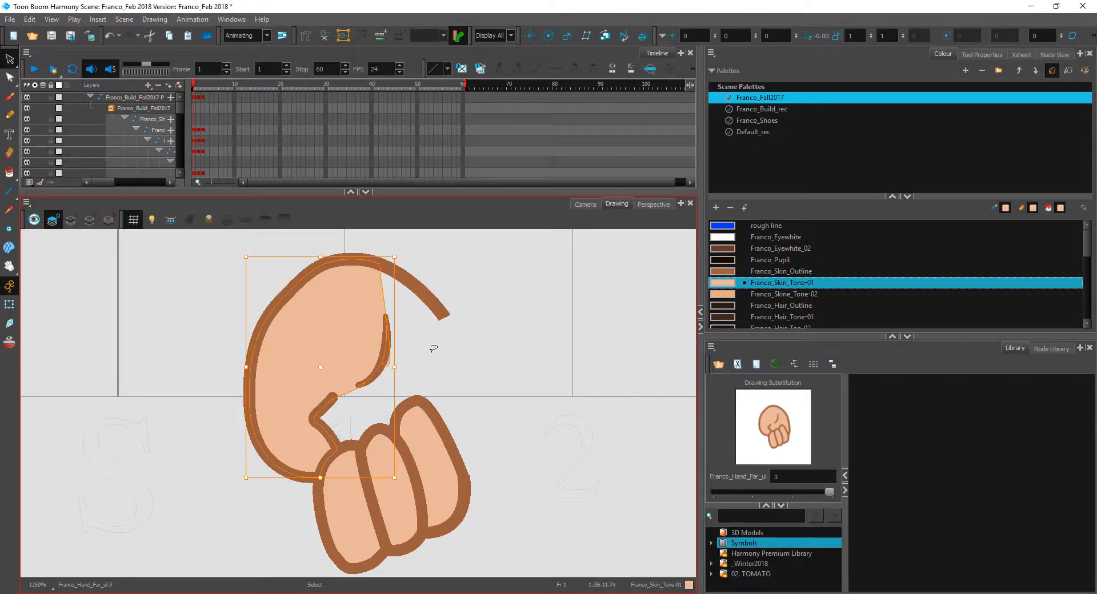
pyautogui.scroll(5, 434, 347)
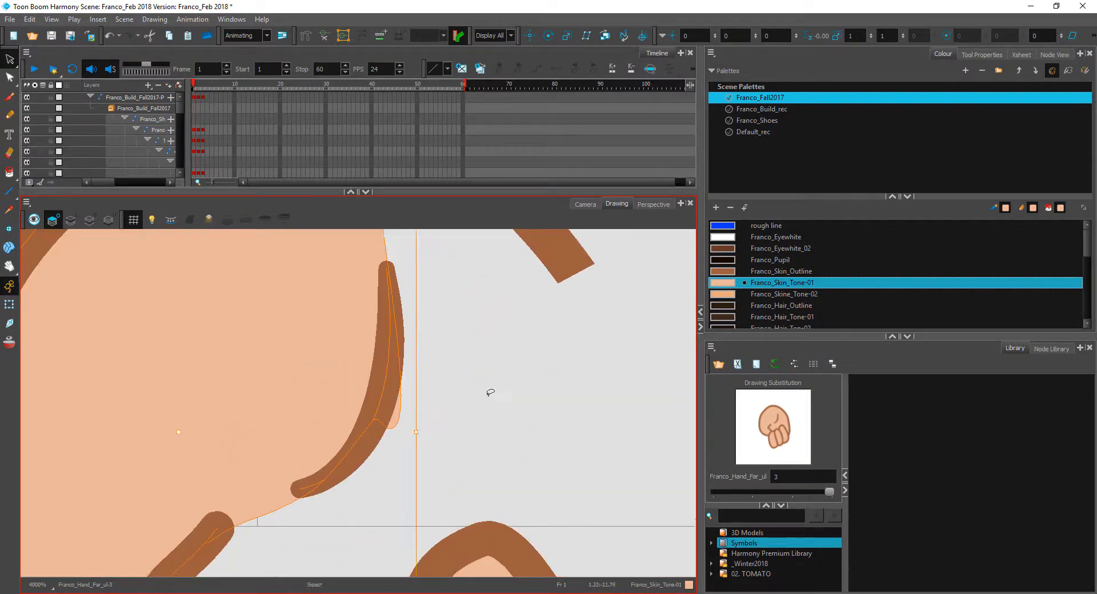
pyautogui.click(490, 393)
pyautogui.click(396, 414)
pyautogui.scroll(3, 405, 280)
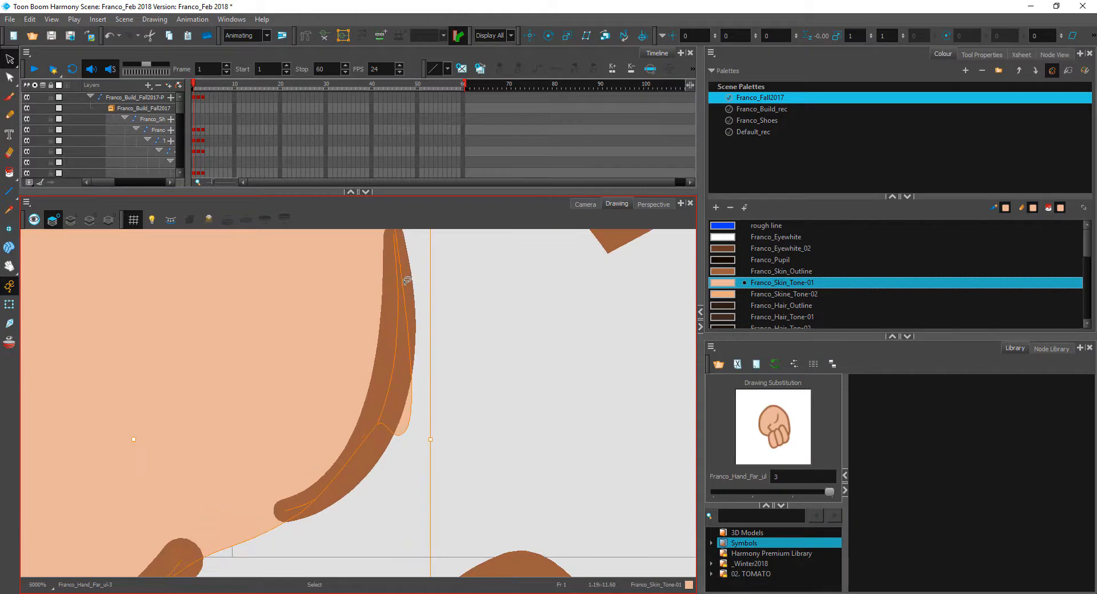
pyautogui.press('space')
pyautogui.moveTo(443, 267); pyautogui.dragTo(451, 369)
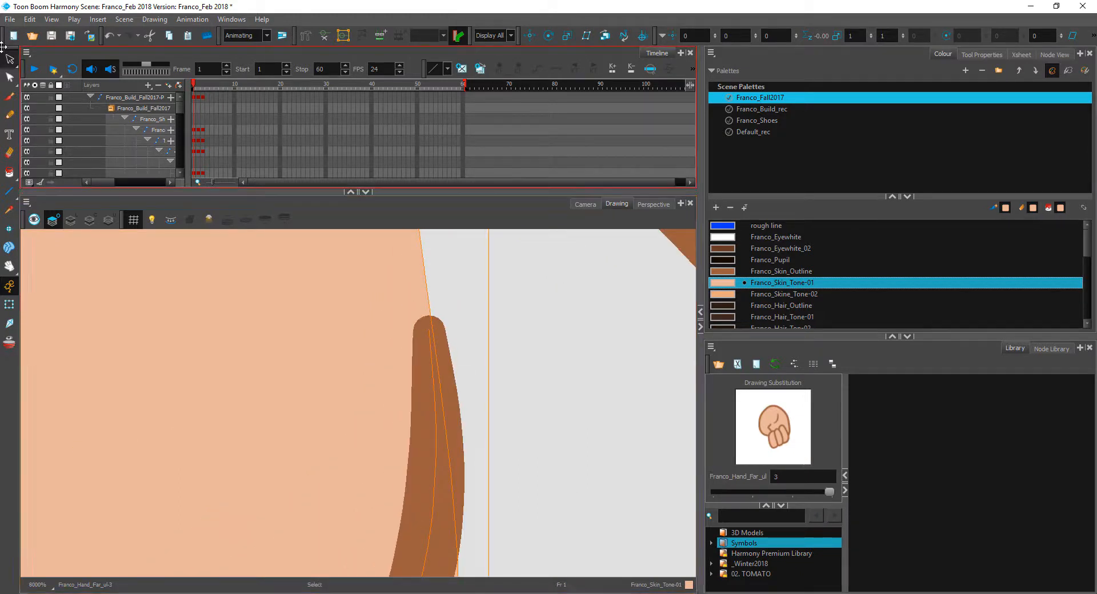
pyautogui.click(11, 78)
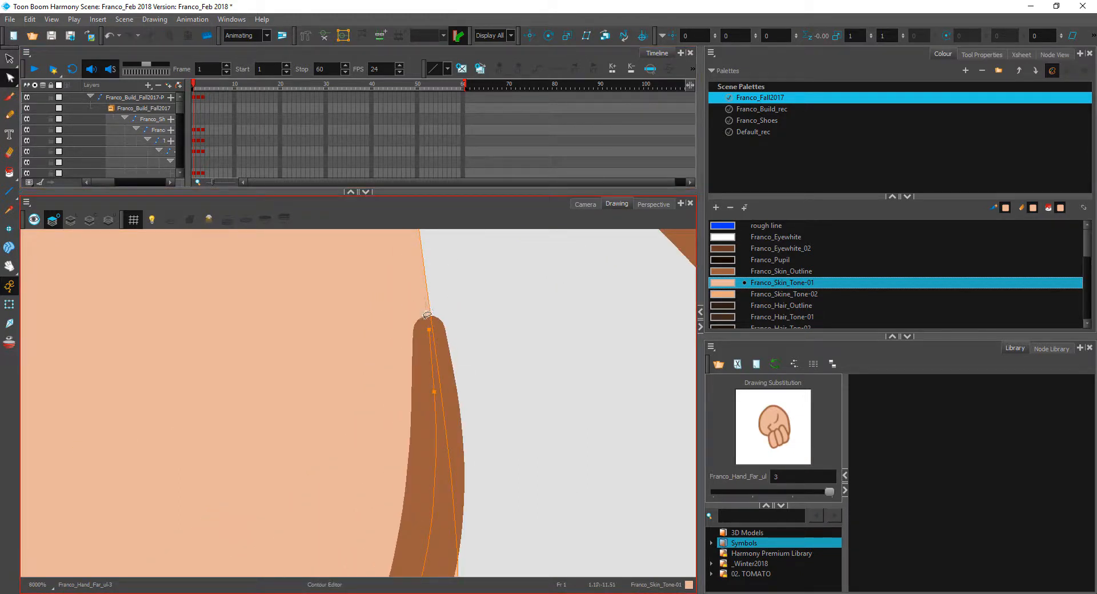
pyautogui.moveTo(427, 316); pyautogui.dragTo(424, 314)
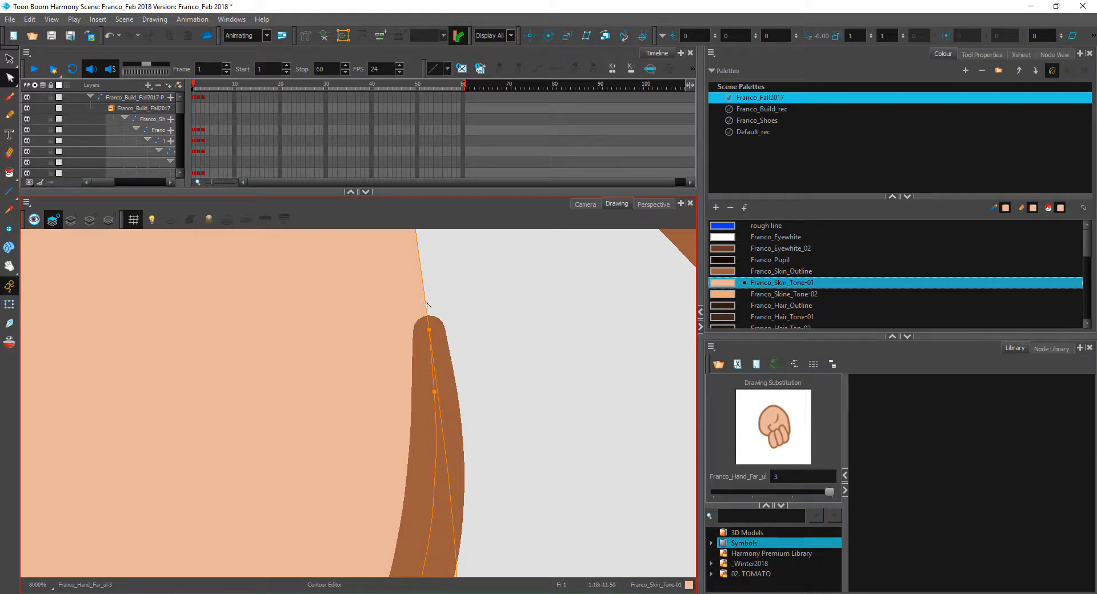
pyautogui.scroll(-3, 426, 305)
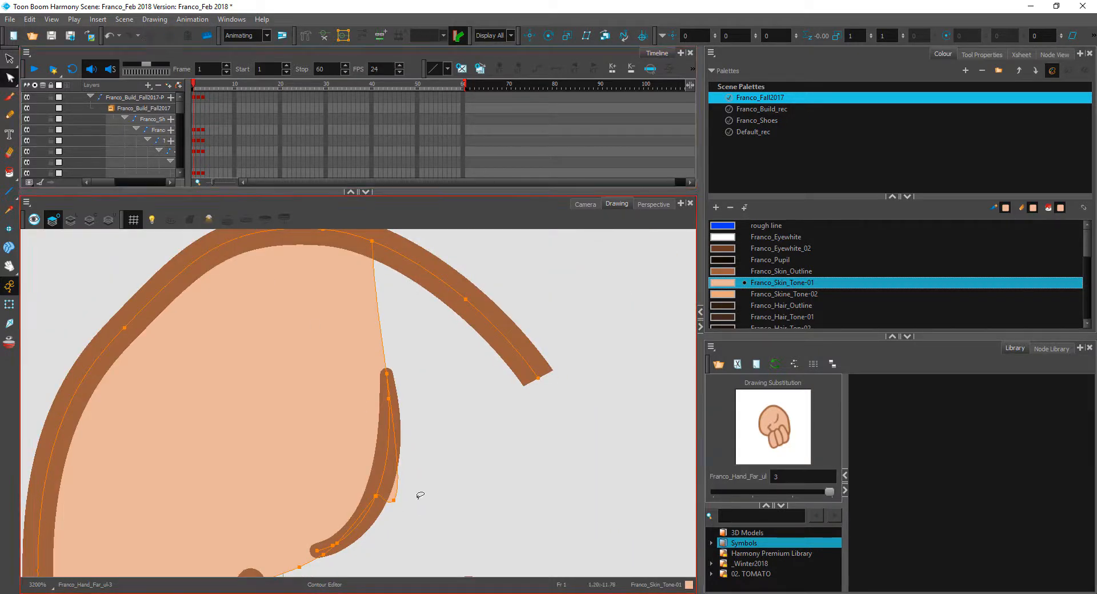
# - Pull the excess skin fill out past the curved crease, anchor the edge at the crease tip, and delete the excess piece
pyautogui.moveTo(396, 500); pyautogui.dragTo(535, 508)
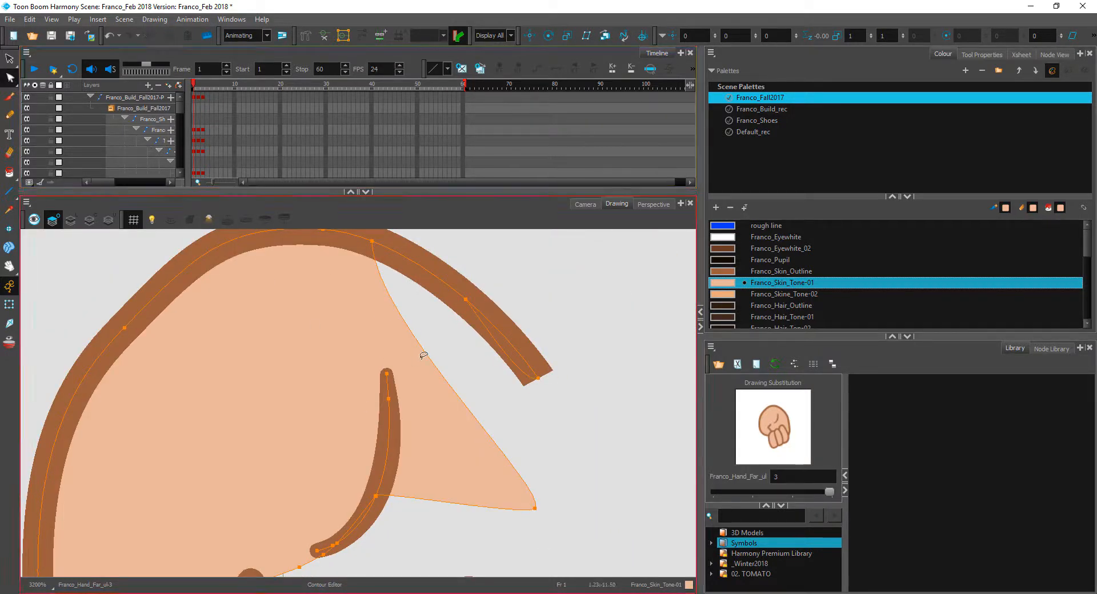
pyautogui.moveTo(388, 462); pyautogui.dragTo(366, 514)
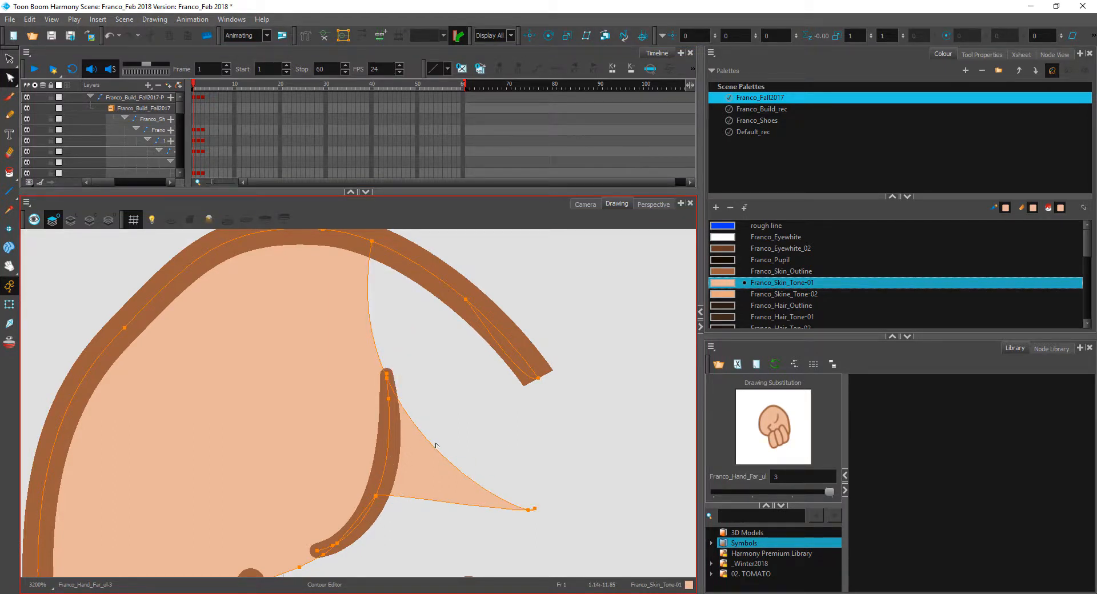
pyautogui.click(9, 58)
pyautogui.click(451, 466)
pyautogui.press('Delete')
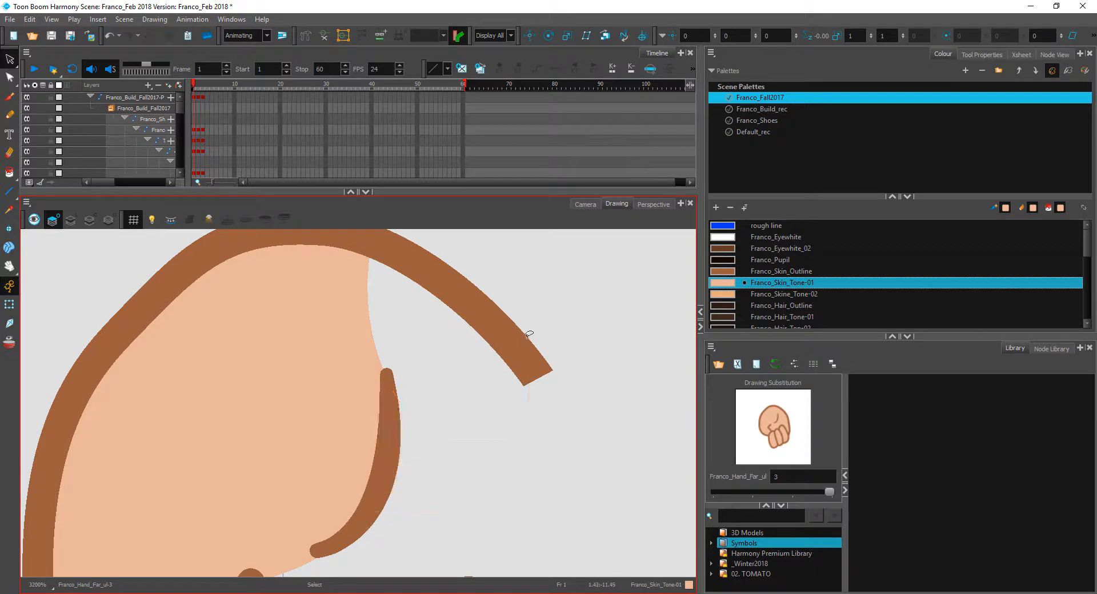
# - Cut off the upper palm outline where it extends beyond the skin fill and delete the remaining fragment
pyautogui.click(527, 334)
pyautogui.moveTo(596, 328); pyautogui.dragTo(621, 460)
pyautogui.click(410, 315)
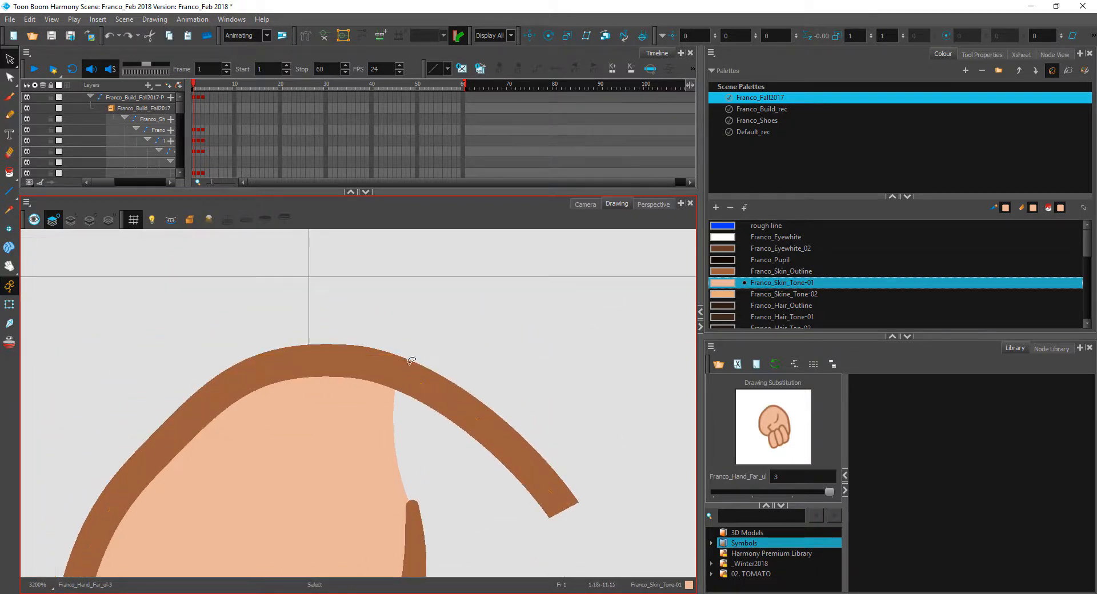
pyautogui.click(9, 60)
pyautogui.click(33, 71)
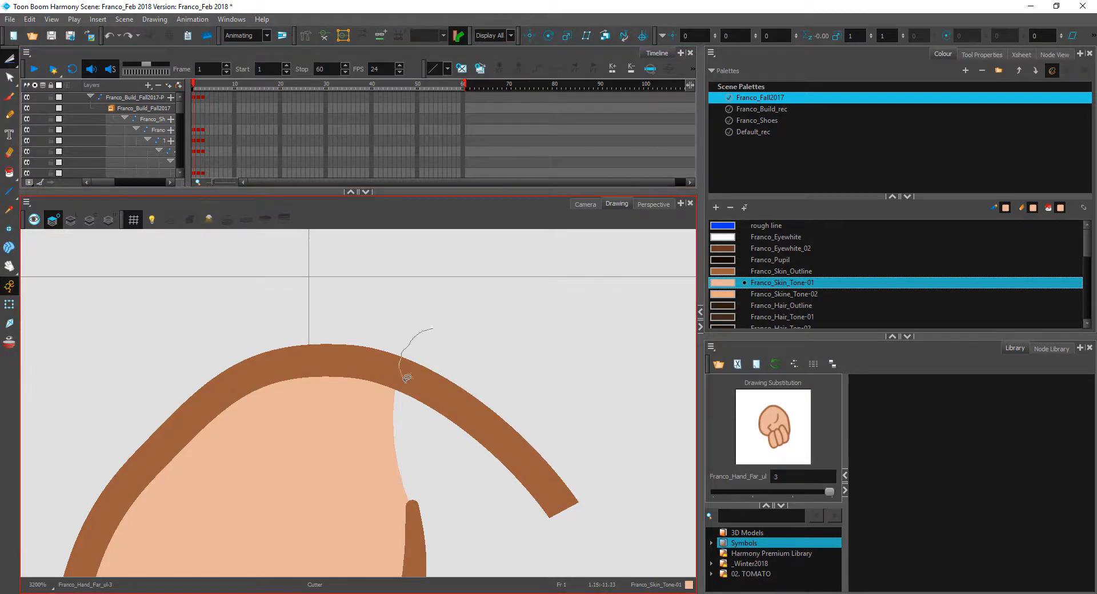
pyautogui.moveTo(407, 378)
pyautogui.mouseDown()
pyautogui.moveTo(666, 396)
pyautogui.moveTo(567, 404)
pyautogui.moveTo(510, 446)
pyautogui.moveTo(571, 462)
pyautogui.mouseUp()
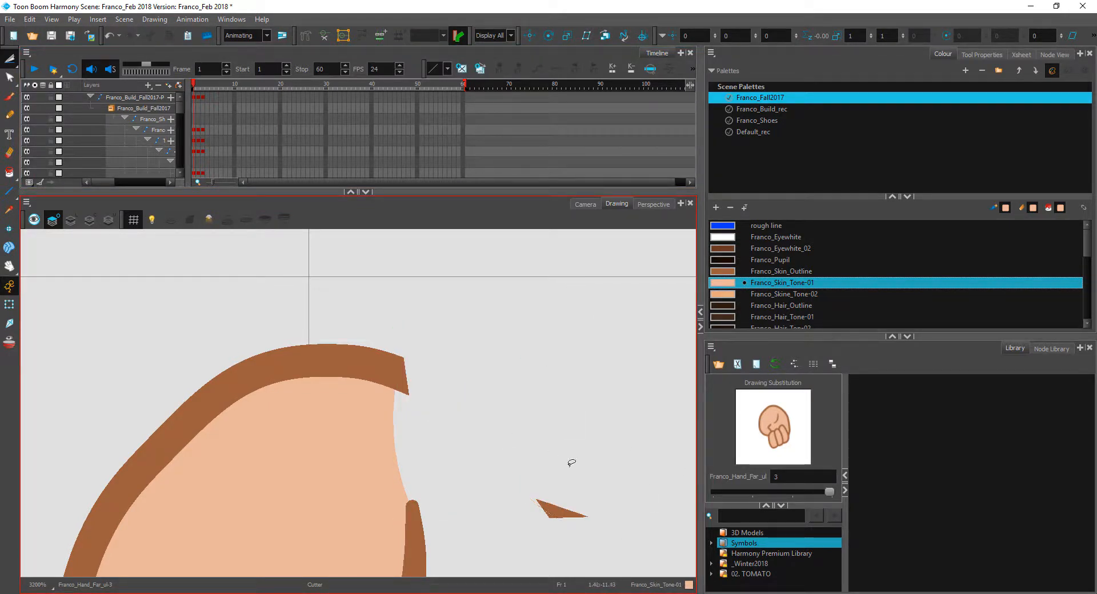
pyautogui.press('Delete')
pyautogui.moveTo(512, 518)
pyautogui.mouseDown()
pyautogui.moveTo(594, 452)
pyautogui.moveTo(563, 489)
pyautogui.moveTo(514, 392)
pyautogui.mouseUp()
# - Switch the active art layer from Overlay to Line Art with the whole hand in view
pyautogui.press('1')
pyautogui.press('1')
pyautogui.press('1')
pyautogui.press('1')
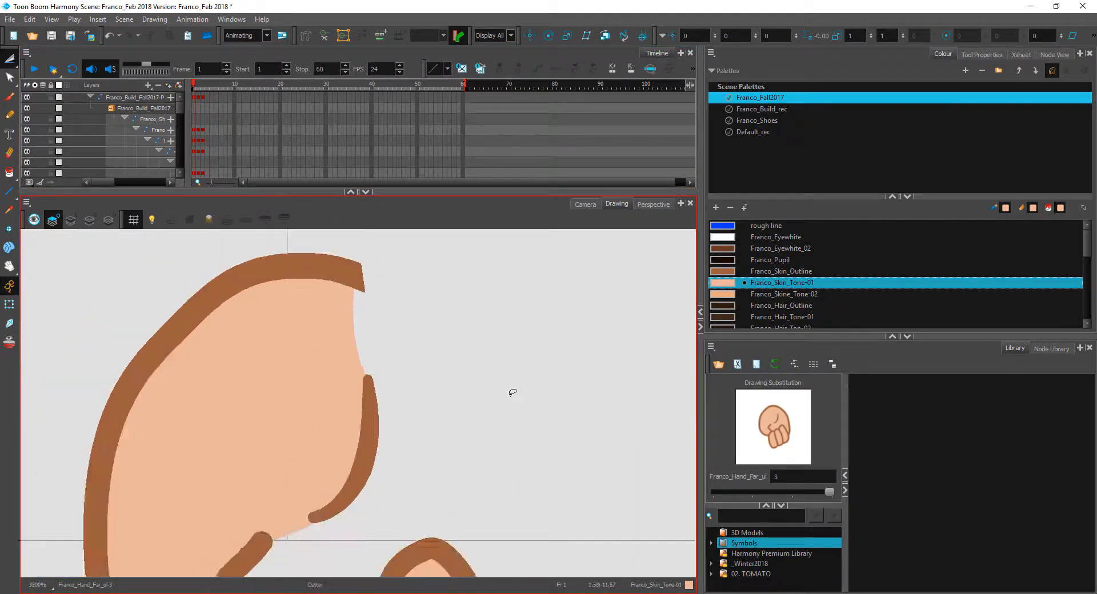
pyautogui.press('2')
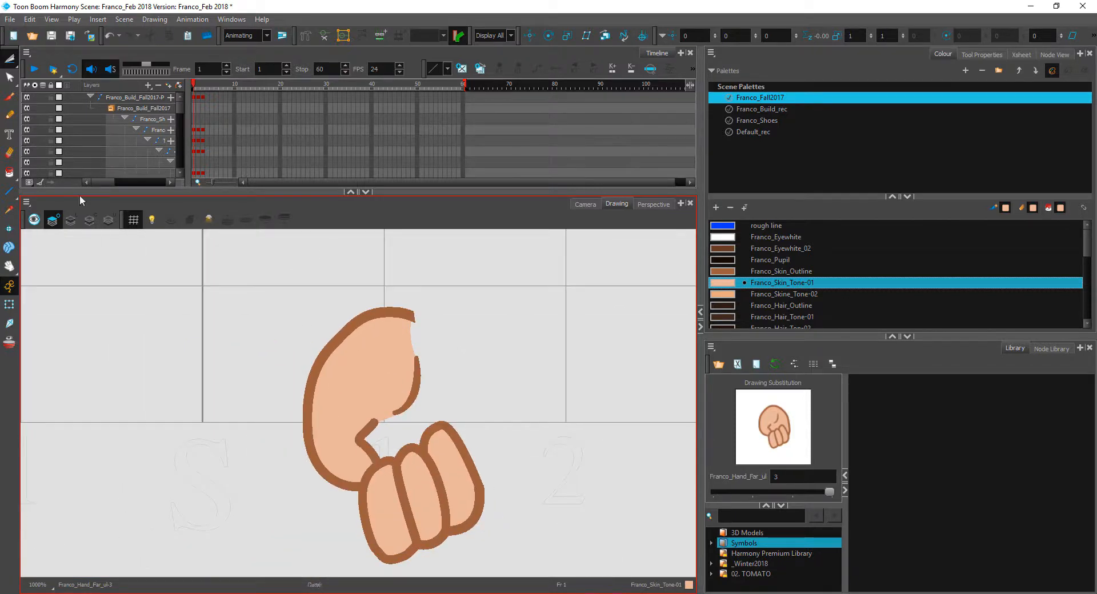
pyautogui.click(95, 218)
pyautogui.click(72, 220)
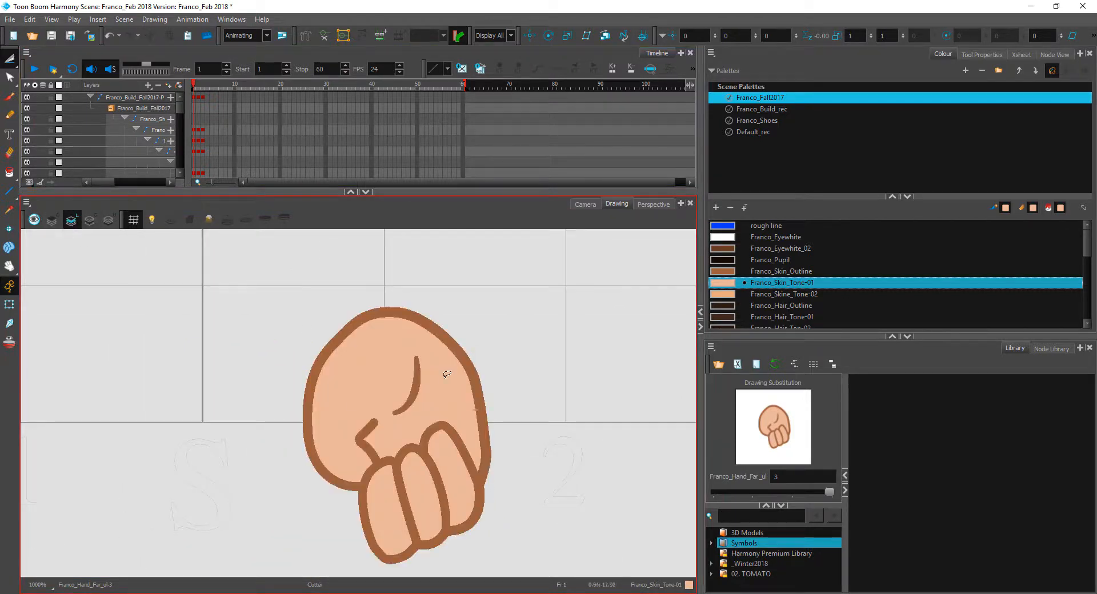
# - Check the closed hand on the arm in the Camera view with nothing selected, and display the scene's node network
pyautogui.click(581, 205)
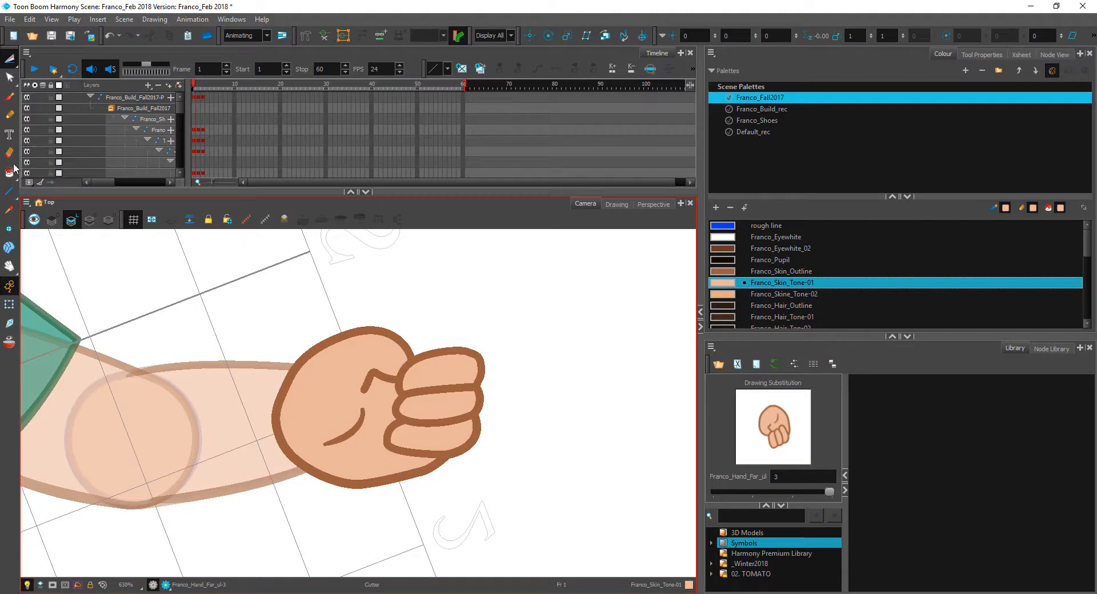
pyautogui.click(8, 306)
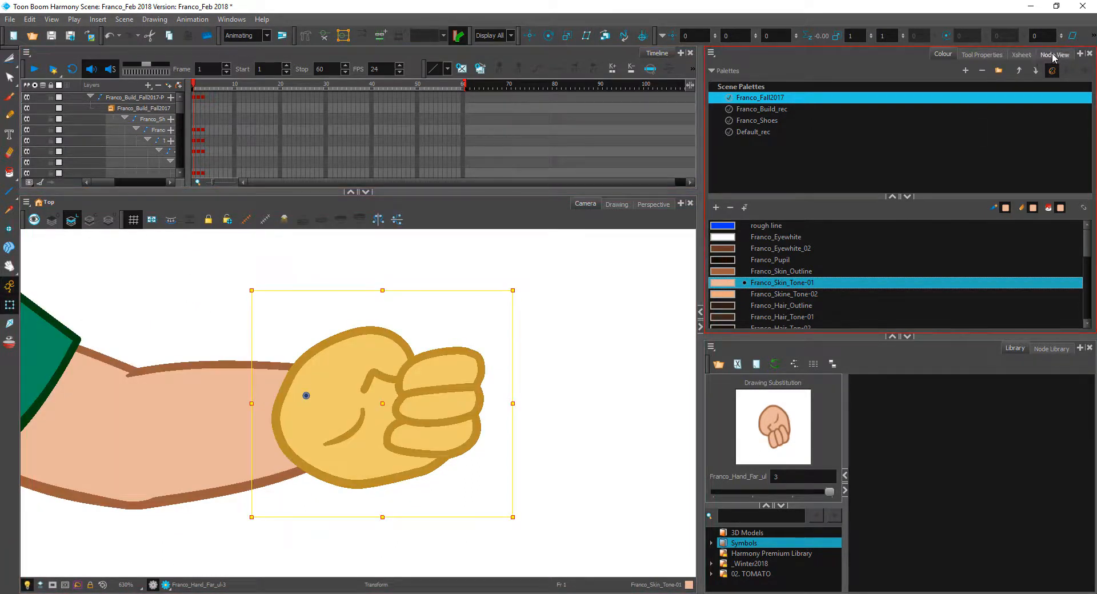
pyautogui.click(1052, 55)
pyautogui.click(573, 324)
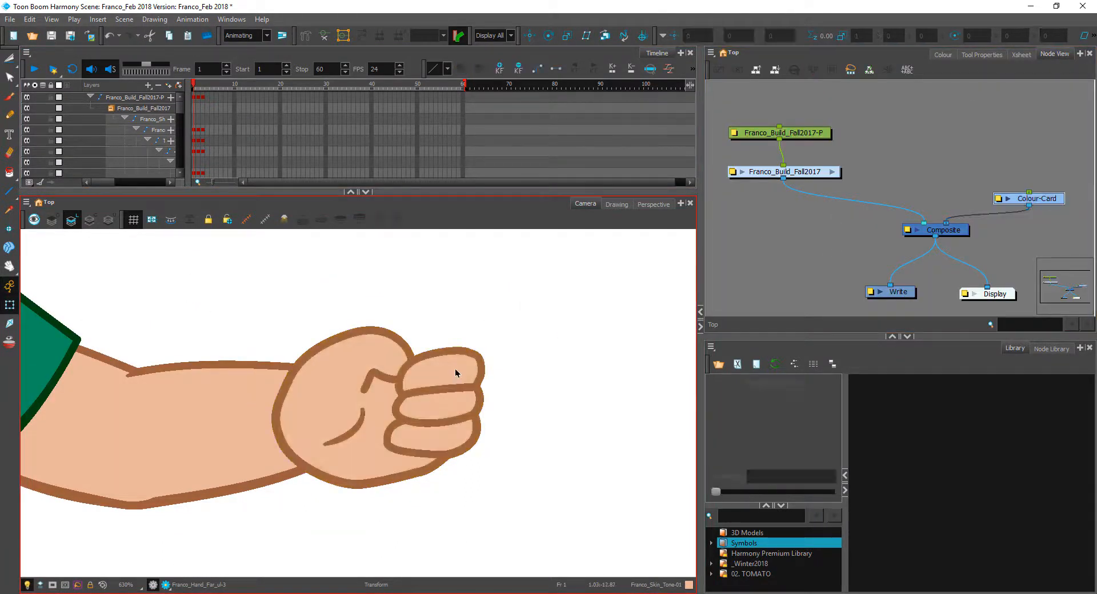
# - Locate the far hand's nodes inside the Franco build group and move the Franco_Hand_Far-P peg and Franco_Hand_Far_ul drawing to open space between the hand drawings
pyautogui.click(417, 394)
pyautogui.middleClick(898, 176)
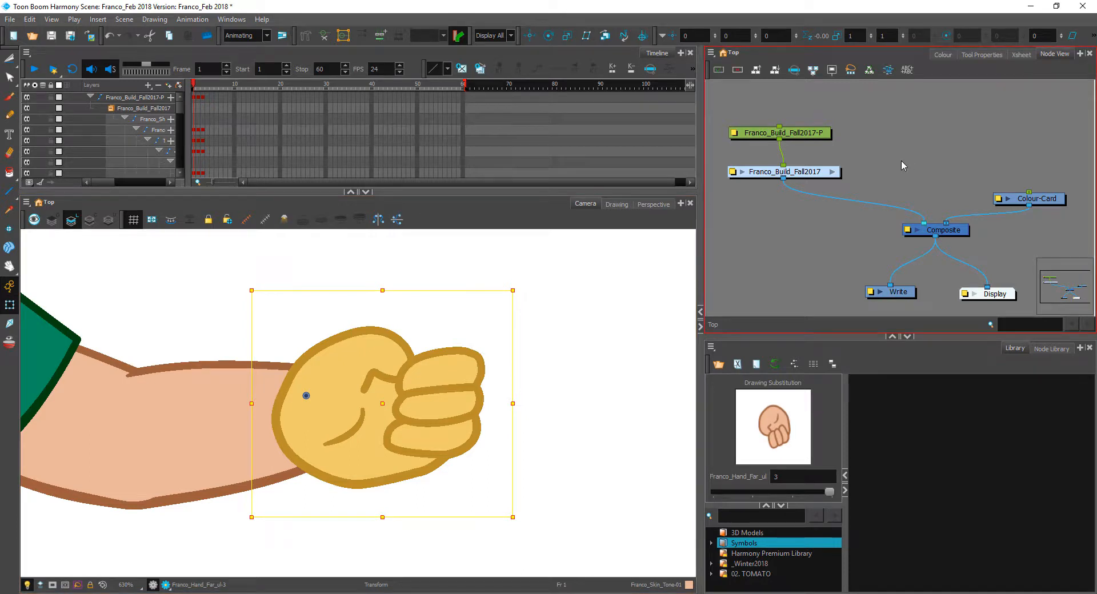
pyautogui.press('o')
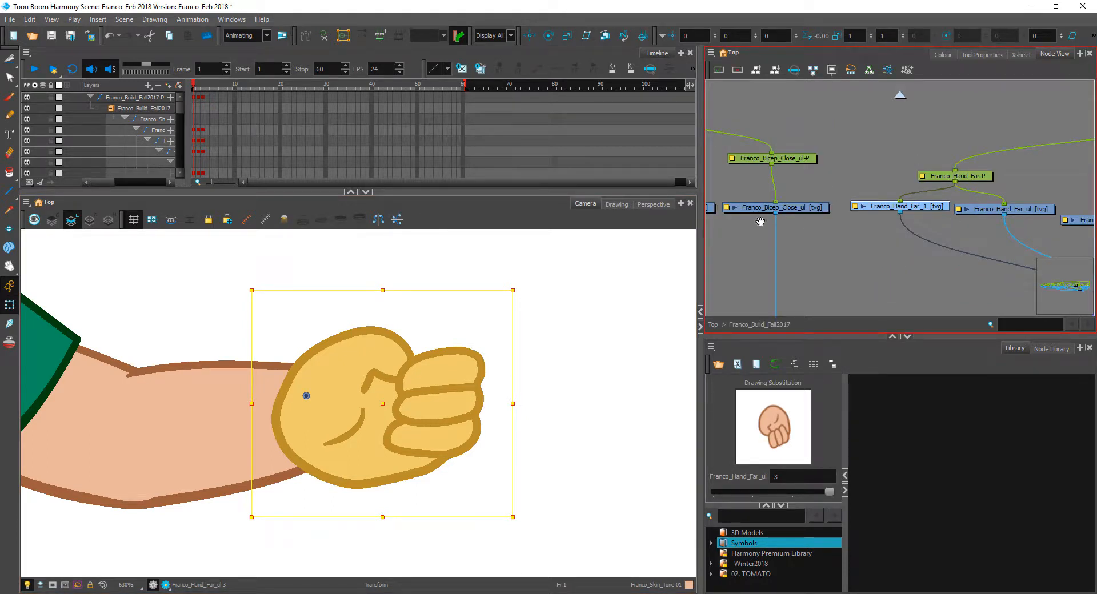
pyautogui.click(697, 189)
pyautogui.click(882, 323)
pyautogui.moveTo(932, 335); pyautogui.dragTo(768, 316)
pyautogui.moveTo(880, 241); pyautogui.dragTo(962, 234)
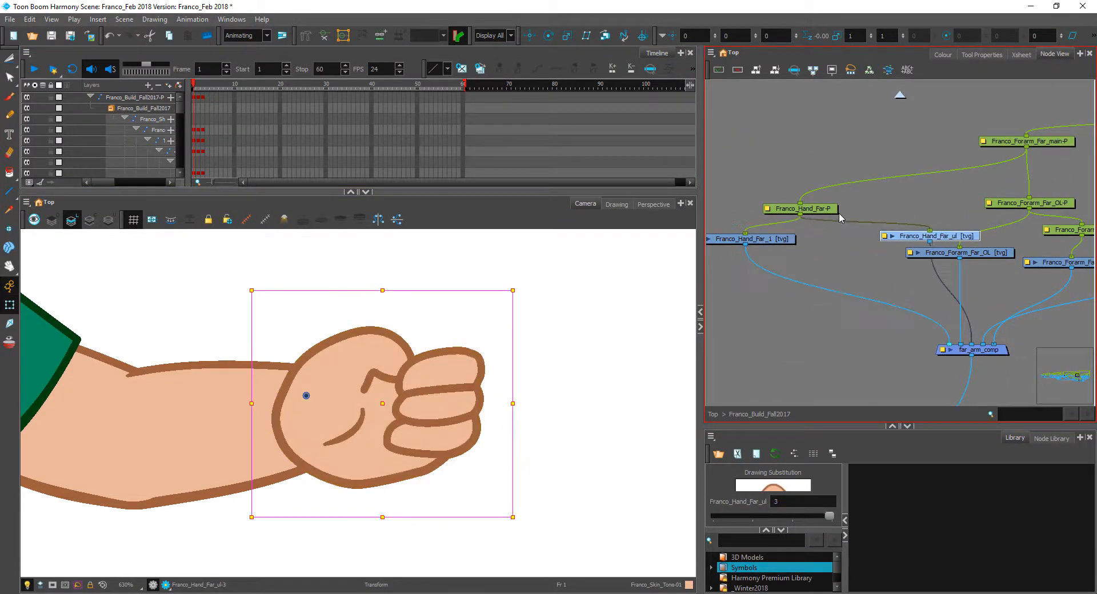
pyautogui.moveTo(820, 209); pyautogui.dragTo(846, 173)
pyautogui.moveTo(963, 233); pyautogui.dragTo(908, 240)
pyautogui.click(875, 210)
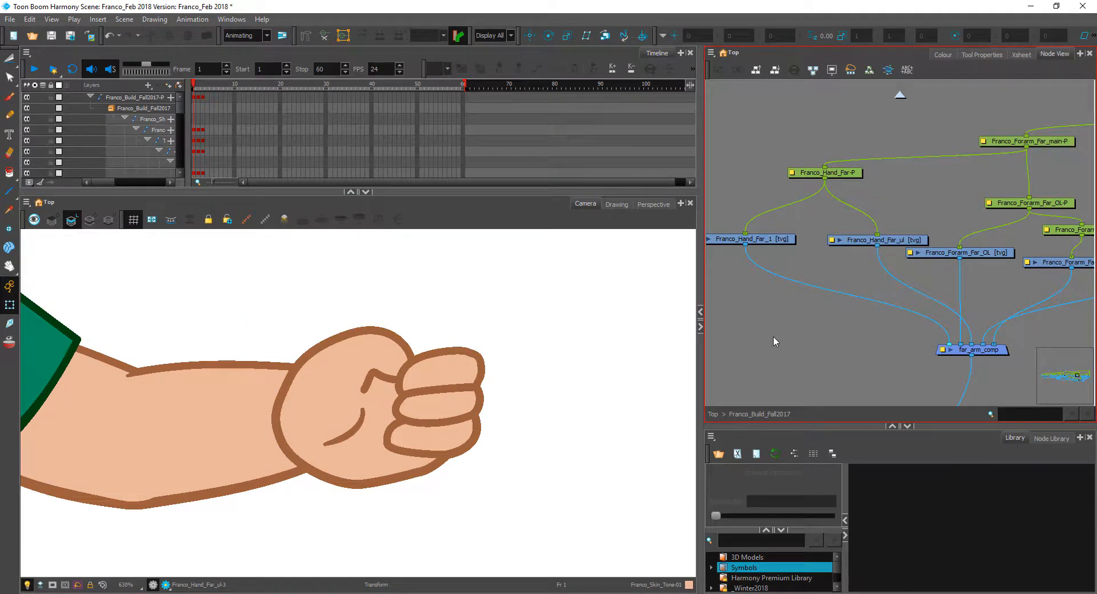
# - Add a vector drawing layer named Lolipop and place its node below and between the two far-hand drawings
pyautogui.hotkey('ctrl', 'r')
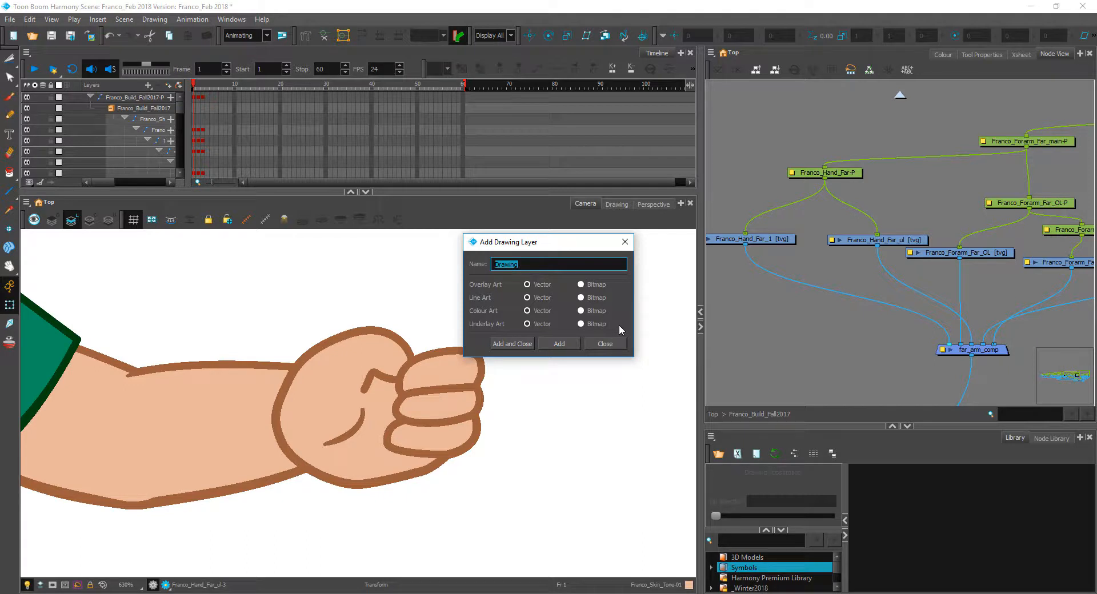
pyautogui.write('Lolipop')
pyautogui.click(512, 344)
pyautogui.moveTo(939, 246); pyautogui.dragTo(846, 284)
# - Add a parent peg to the Lolipop drawing and place it directly above that node
pyautogui.hotkey('ctrl', 'o')
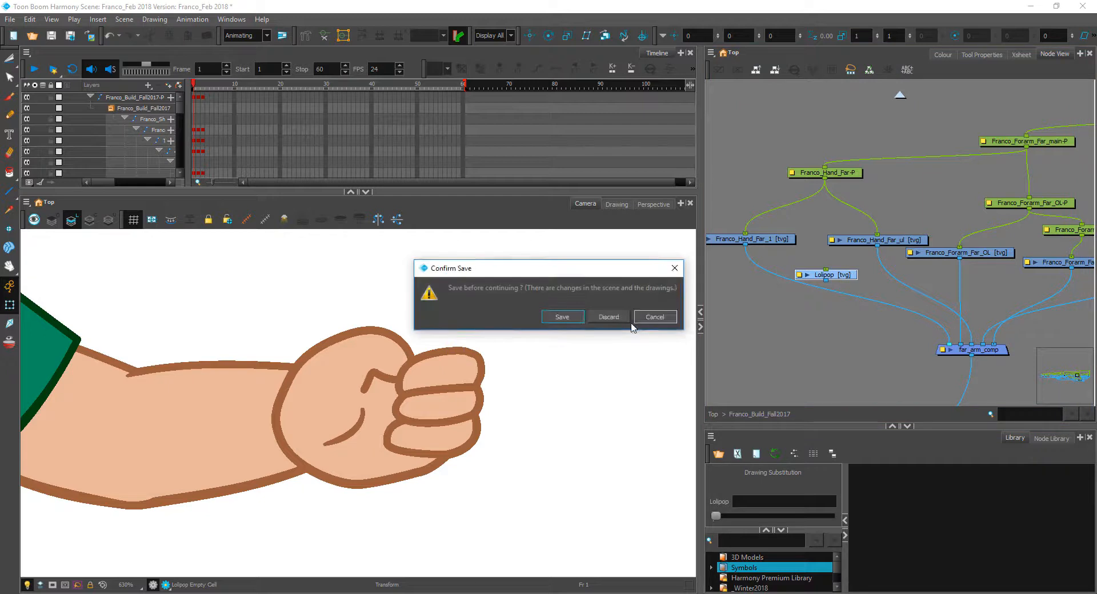
pyautogui.click(655, 318)
pyautogui.moveTo(840, 279); pyautogui.dragTo(838, 281)
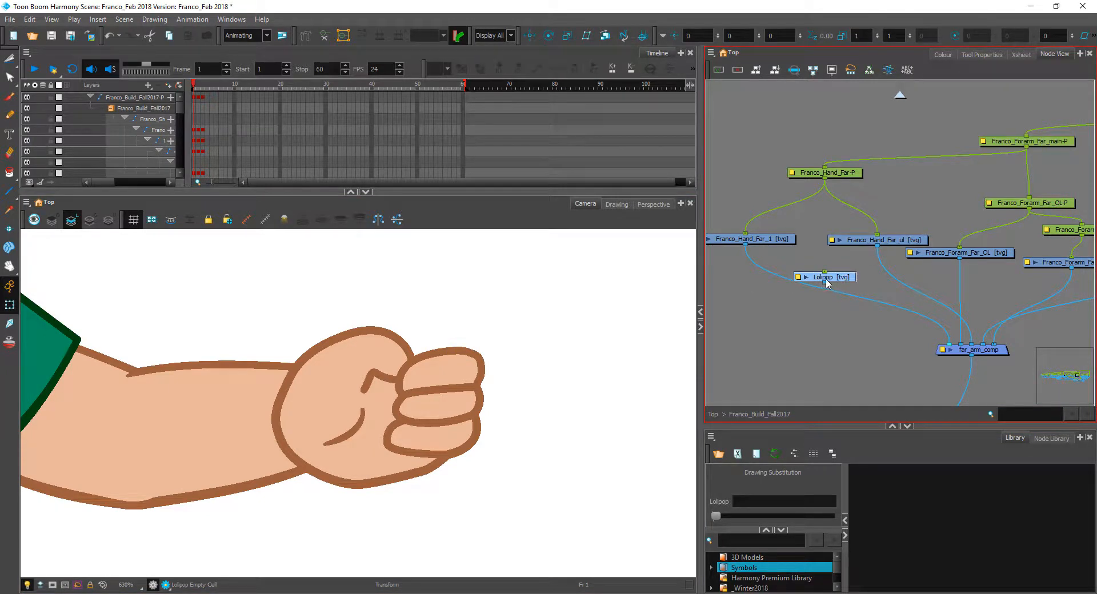
pyautogui.hotkey('ctrl', 'p')
pyautogui.moveTo(821, 225); pyautogui.dragTo(824, 235)
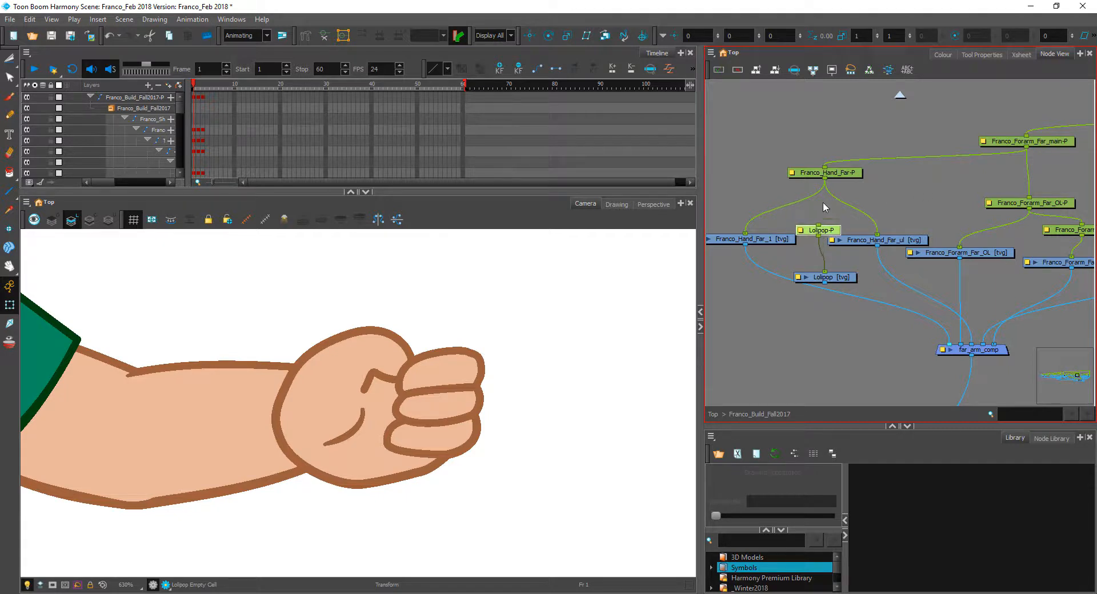
# - Connect Franco_Hand_Far-P to the Lolipop peg and the Lolipop drawing to far_arm_comp between the two hand drawings, making room among the nodes
pyautogui.moveTo(851, 174)
pyautogui.mouseDown()
pyautogui.moveTo(836, 163)
pyautogui.moveTo(847, 155)
pyautogui.mouseUp()
pyautogui.moveTo(918, 239); pyautogui.dragTo(942, 219)
pyautogui.moveTo(820, 161); pyautogui.dragTo(819, 225)
pyautogui.moveTo(845, 279); pyautogui.dragTo(948, 342)
# - Tidy the node layout by moving the Franco_Hand_Far_1 and Franco_Hand_Far_ul drawings around the Lolipop branch
pyautogui.click(841, 160)
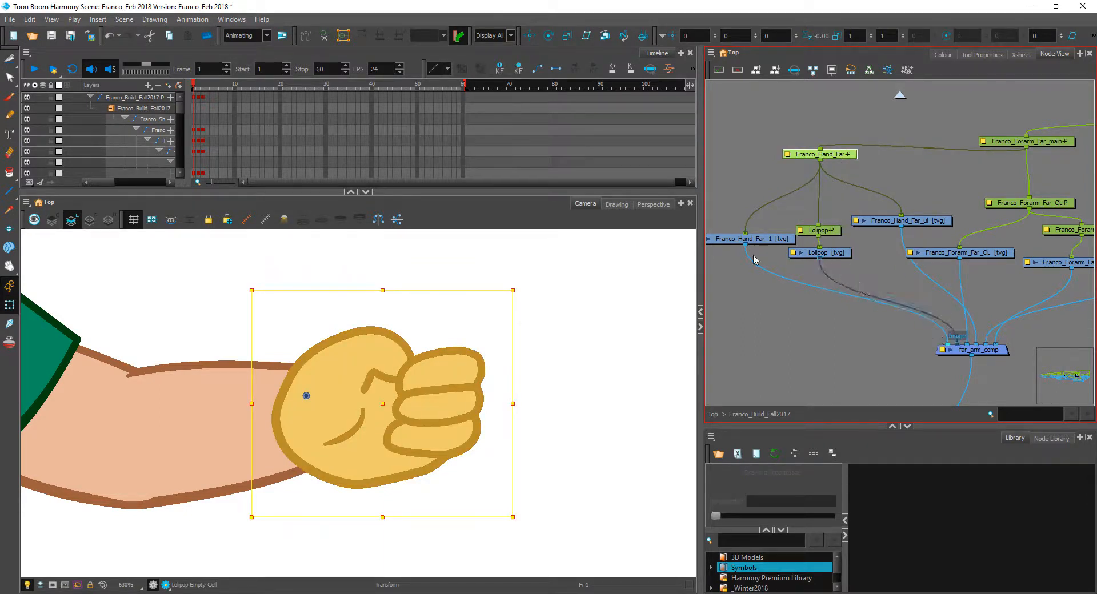
pyautogui.moveTo(759, 241)
pyautogui.mouseDown()
pyautogui.moveTo(749, 268)
pyautogui.moveTo(761, 256)
pyautogui.mouseUp()
pyautogui.moveTo(925, 221); pyautogui.dragTo(917, 223)
pyautogui.moveTo(770, 258); pyautogui.dragTo(751, 254)
pyautogui.moveTo(822, 241); pyautogui.dragTo(888, 233)
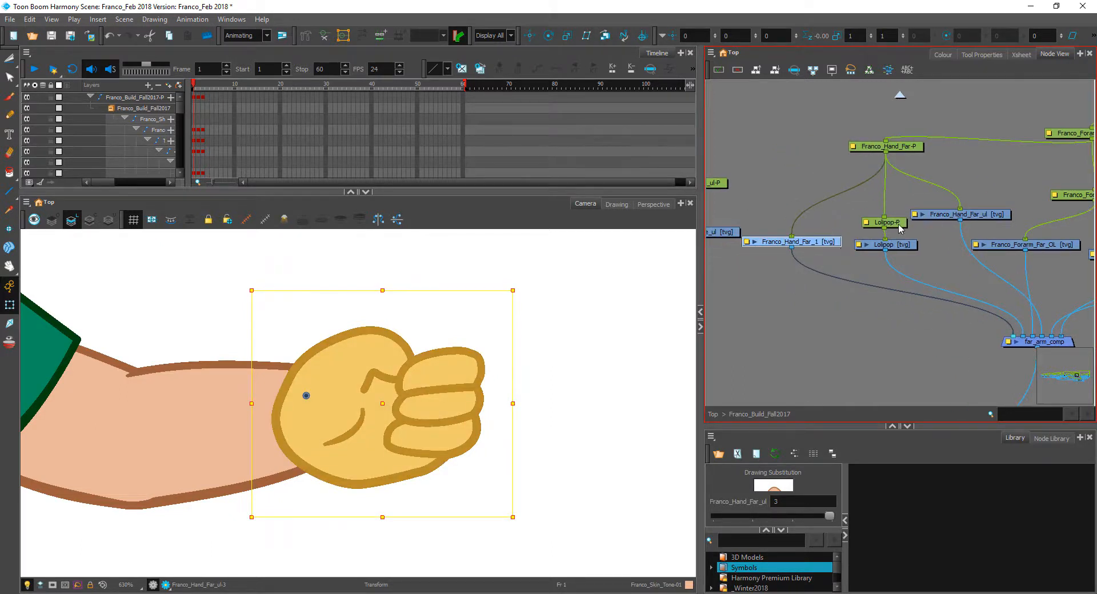
# - Brush two overlapping ovals for the candy above the fist on the Lolipop drawing, using the rough line colour
pyautogui.click(900, 228)
pyautogui.click(861, 245)
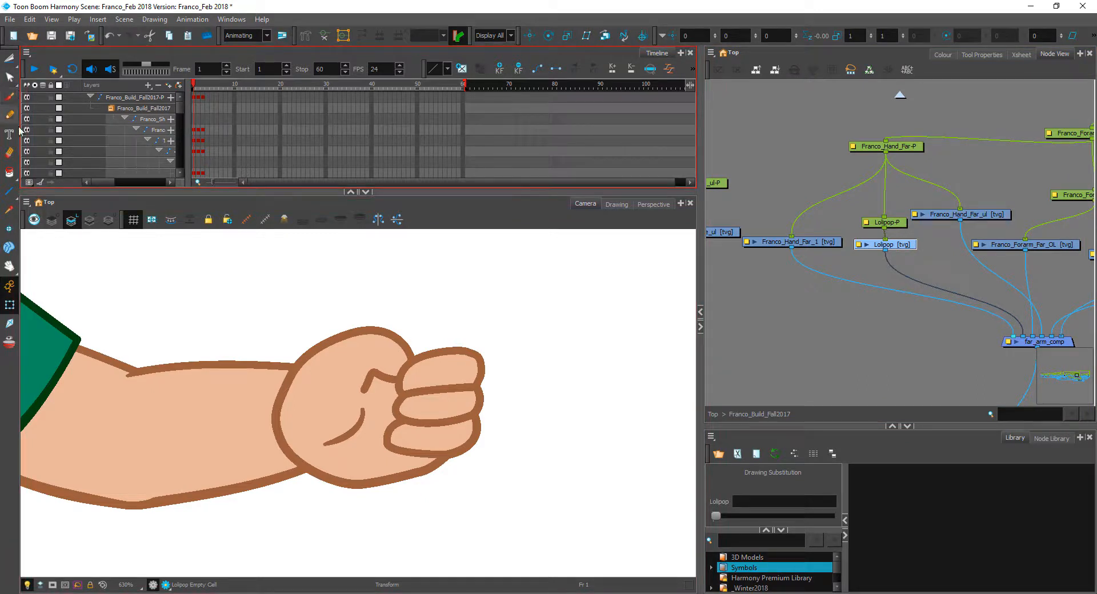
pyautogui.click(9, 96)
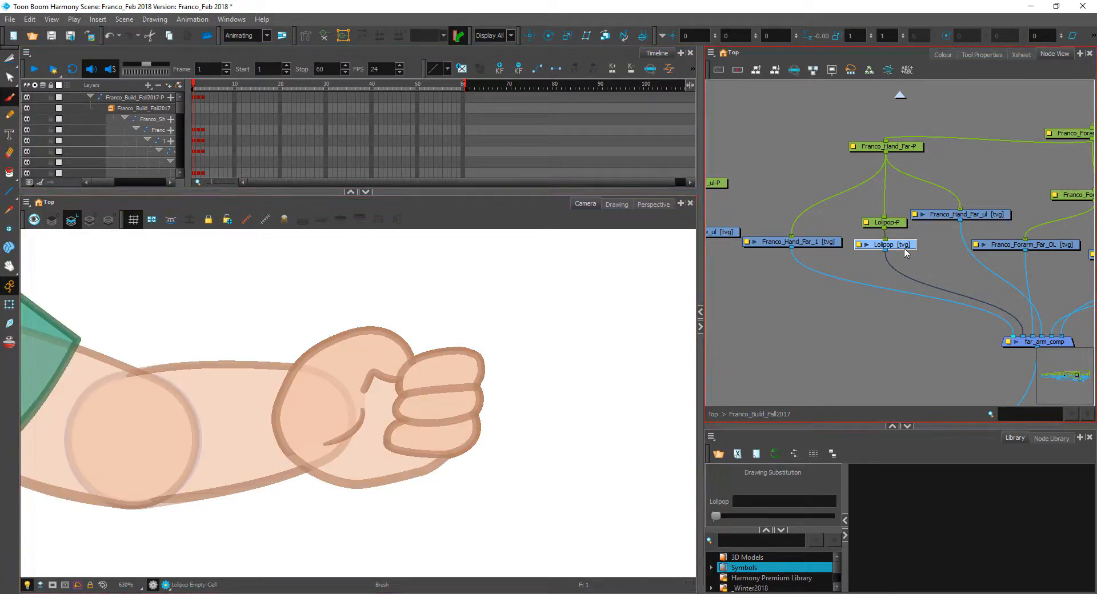
pyautogui.moveTo(525, 295); pyautogui.dragTo(487, 309)
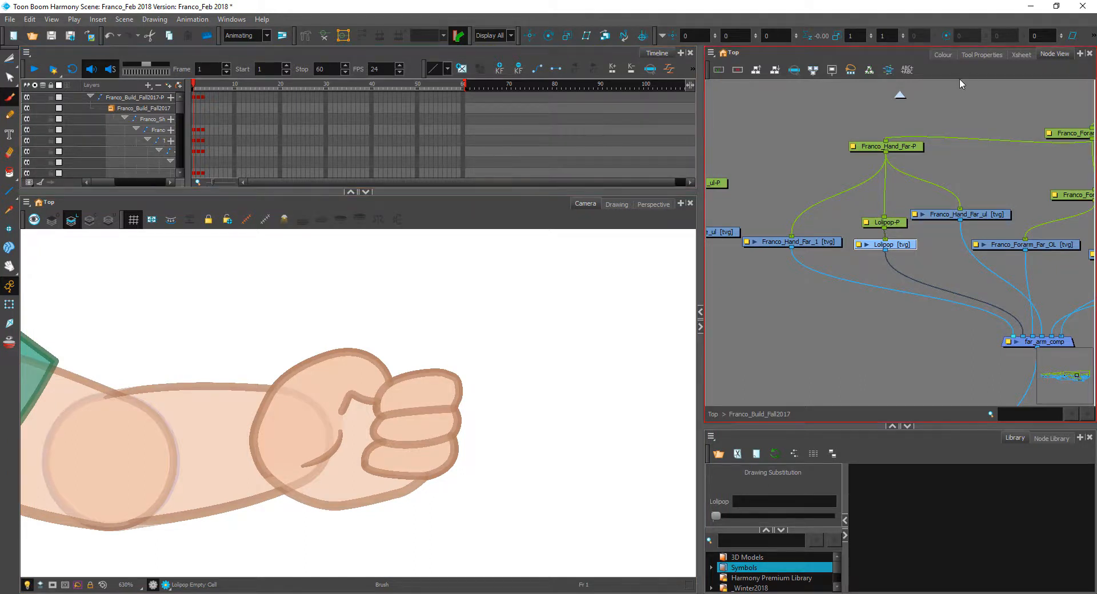
pyautogui.click(943, 55)
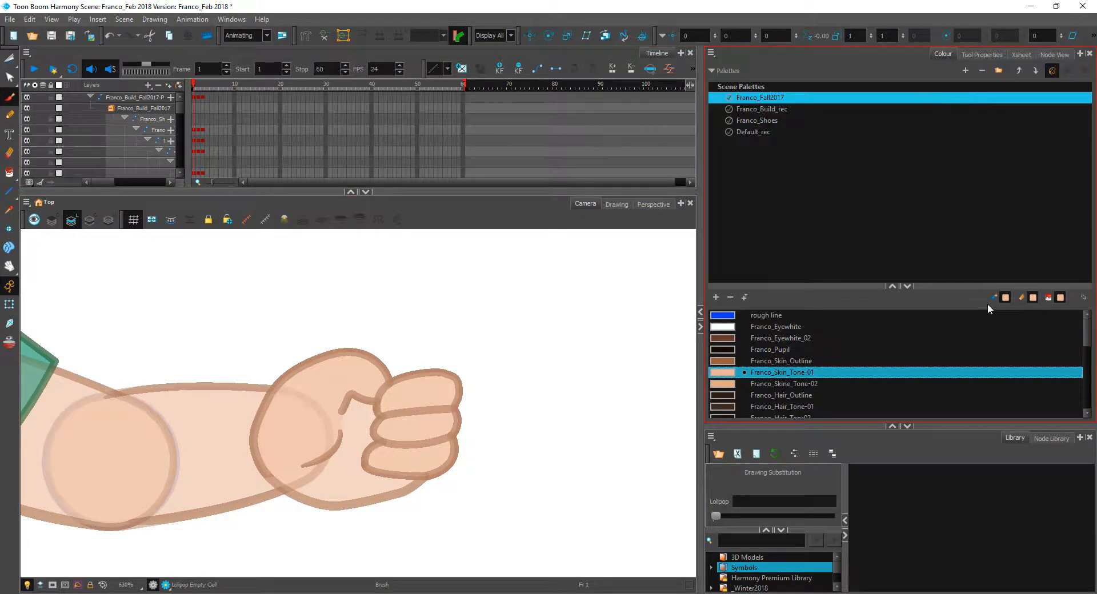
pyautogui.click(747, 316)
pyautogui.moveTo(435, 290); pyautogui.dragTo(459, 317)
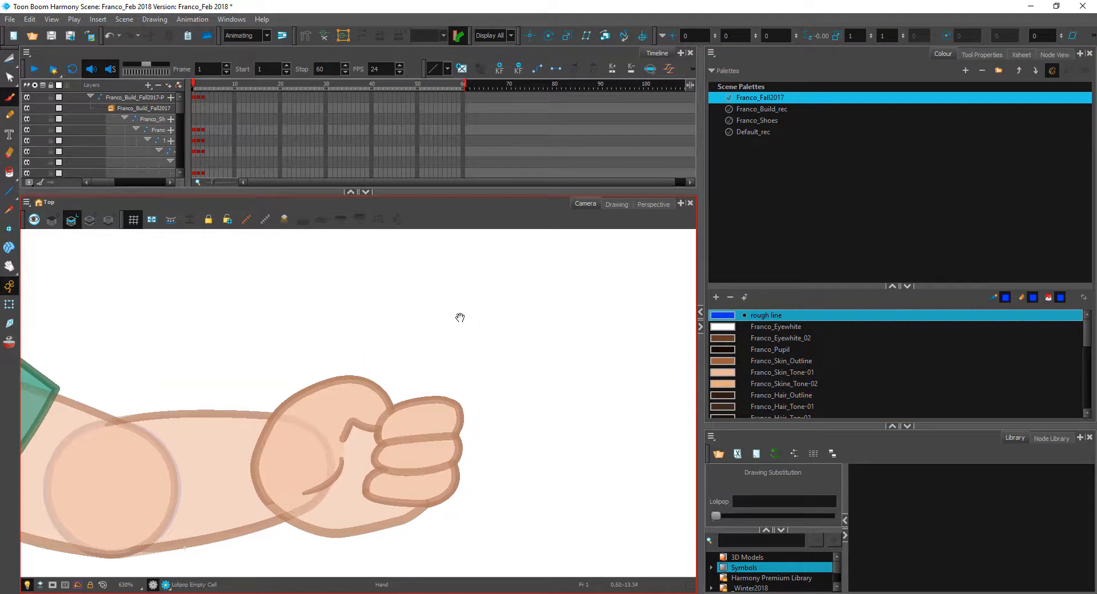
pyautogui.moveTo(405, 266)
pyautogui.mouseDown()
pyautogui.moveTo(350, 285)
pyautogui.moveTo(346, 328)
pyautogui.moveTo(384, 350)
pyautogui.moveTo(443, 336)
pyautogui.moveTo(452, 305)
pyautogui.moveTo(427, 275)
pyautogui.moveTo(385, 266)
pyautogui.moveTo(450, 261)
pyautogui.moveTo(424, 262)
pyautogui.moveTo(457, 272)
pyautogui.moveTo(476, 308)
pyautogui.moveTo(467, 333)
pyautogui.moveTo(441, 350)
pyautogui.moveTo(374, 354)
pyautogui.mouseUp()
pyautogui.hotkey('ctrl', 'z')
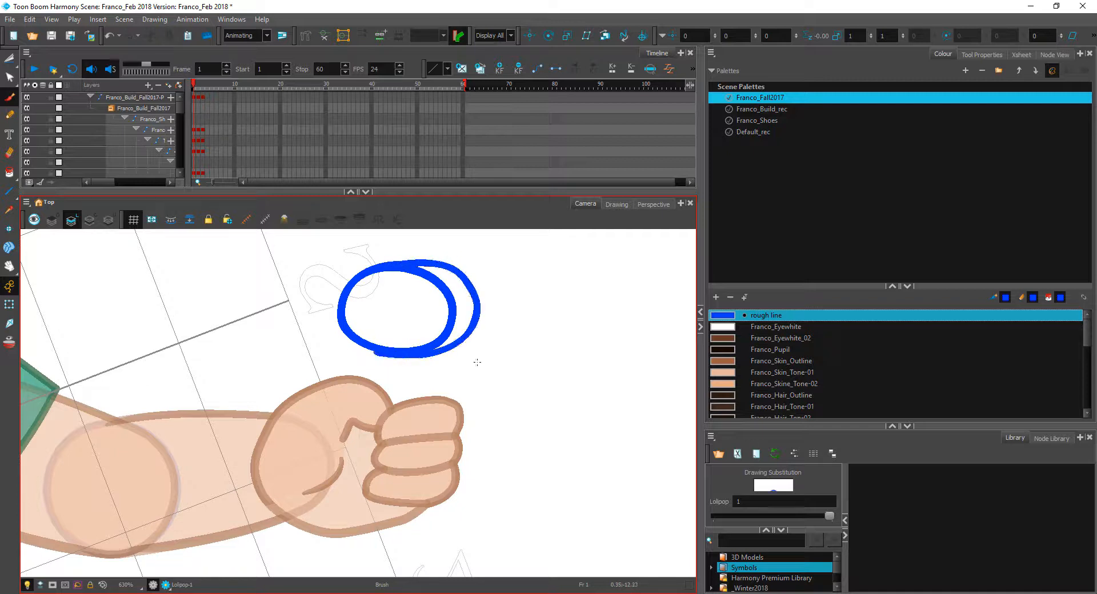
# - Brush the lollipop stick's outline in Franco_Pupil as two parallel lines from the candy down through the fist, closed at the lower end
pyautogui.click(730, 350)
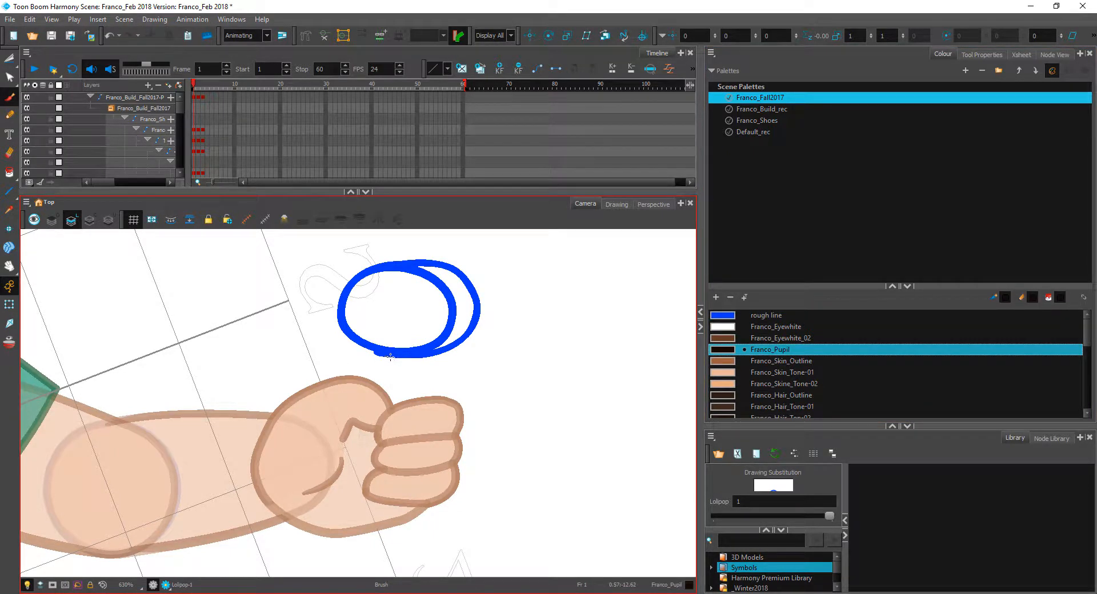
pyautogui.moveTo(390, 357); pyautogui.dragTo(346, 509)
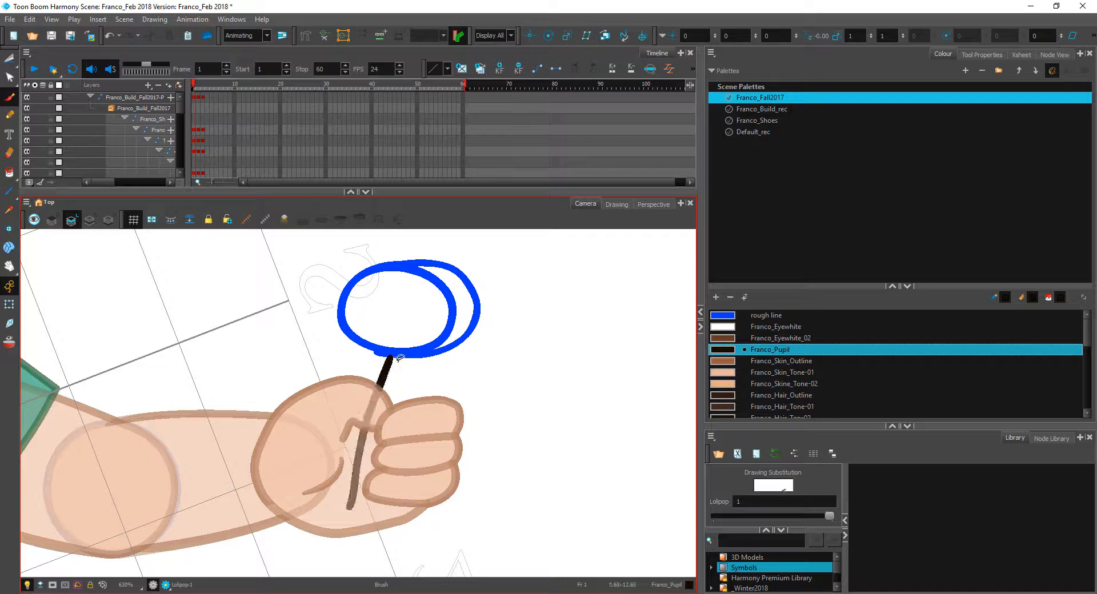
pyautogui.hotkey('ctrl', 'z')
pyautogui.moveTo(391, 356); pyautogui.dragTo(347, 510)
pyautogui.hotkey('ctrl', 'z')
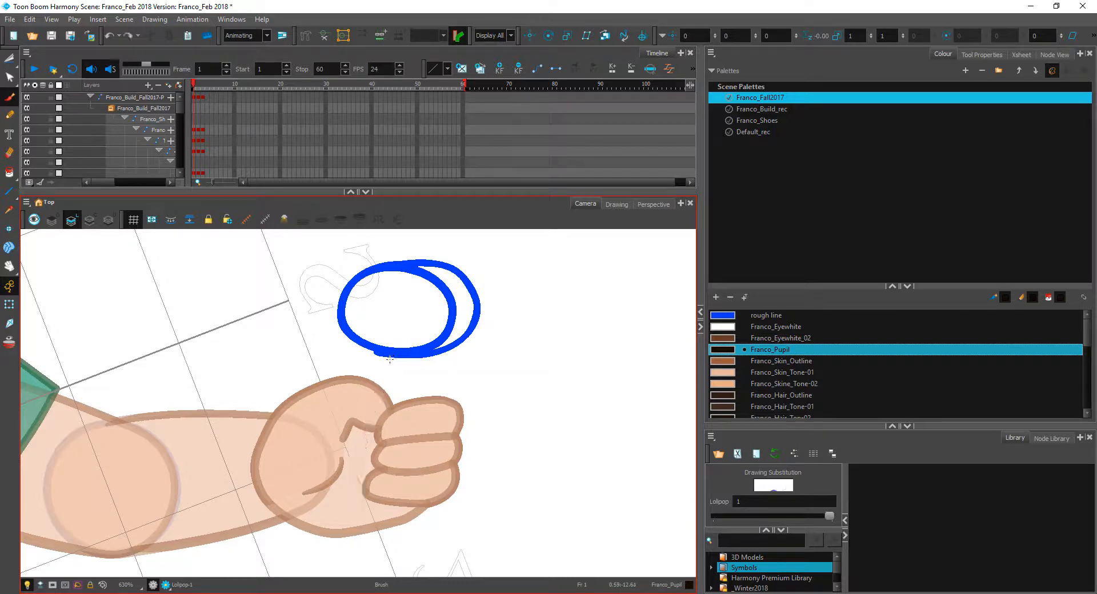
pyautogui.moveTo(376, 418); pyautogui.dragTo(347, 510)
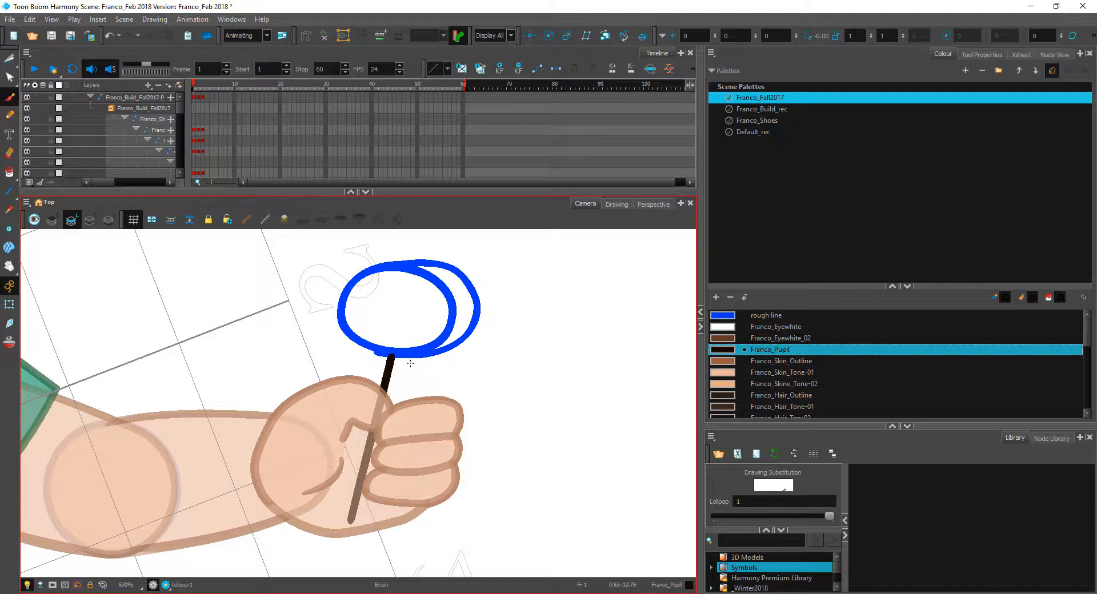
pyautogui.moveTo(411, 355)
pyautogui.mouseDown()
pyautogui.moveTo(383, 515)
pyautogui.moveTo(368, 530)
pyautogui.mouseUp()
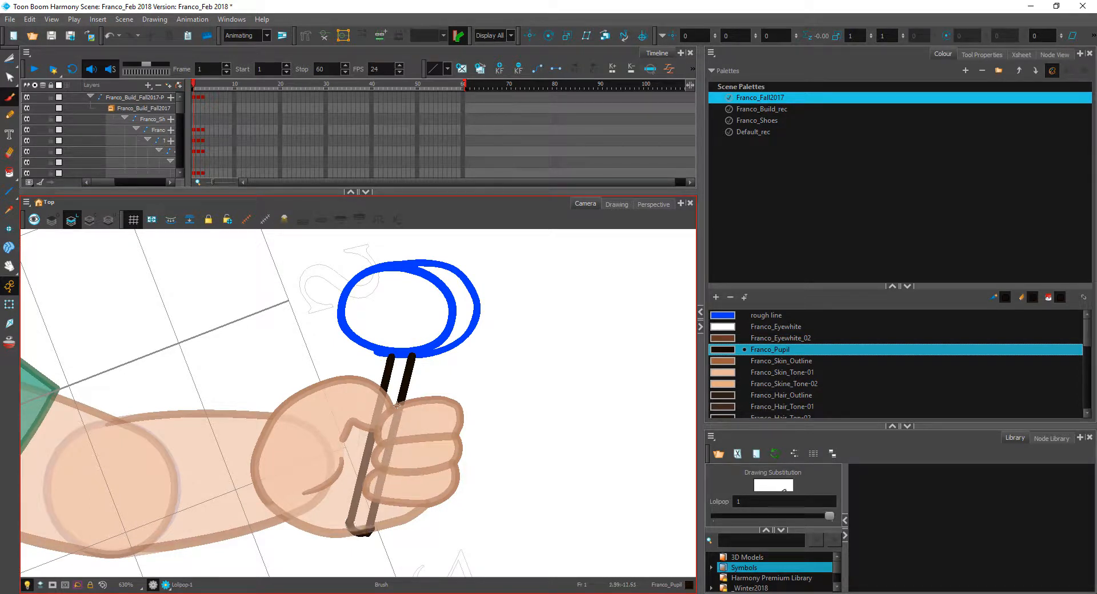
# - Fill the stick with Franco_Pupil and the candy's front oval with the rough line blue
pyautogui.hotkey('alt', 'i')
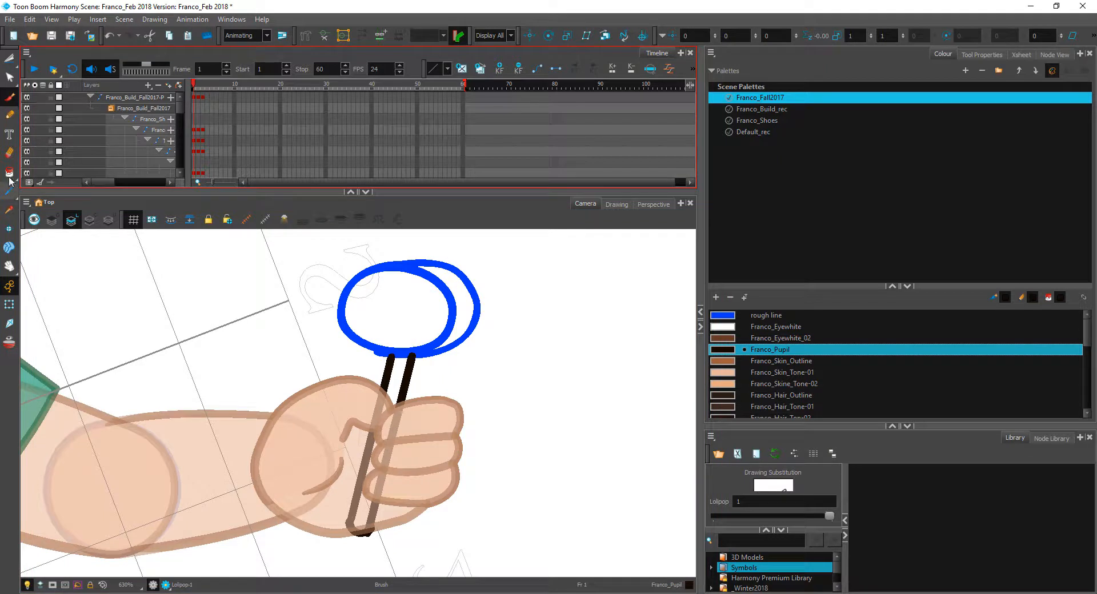
pyautogui.click(397, 371)
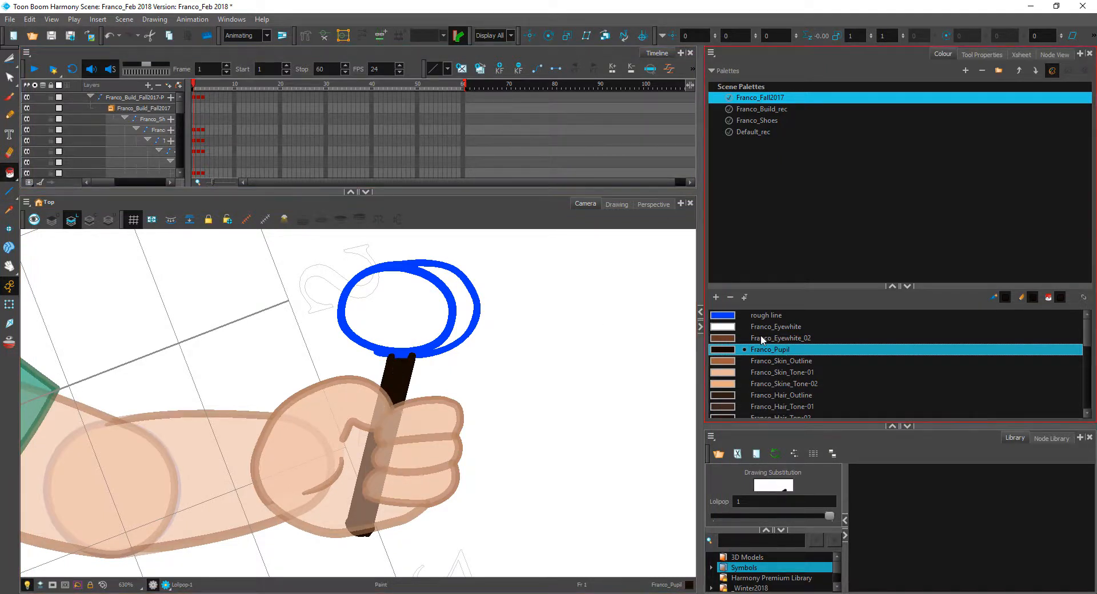
pyautogui.click(737, 317)
pyautogui.click(430, 307)
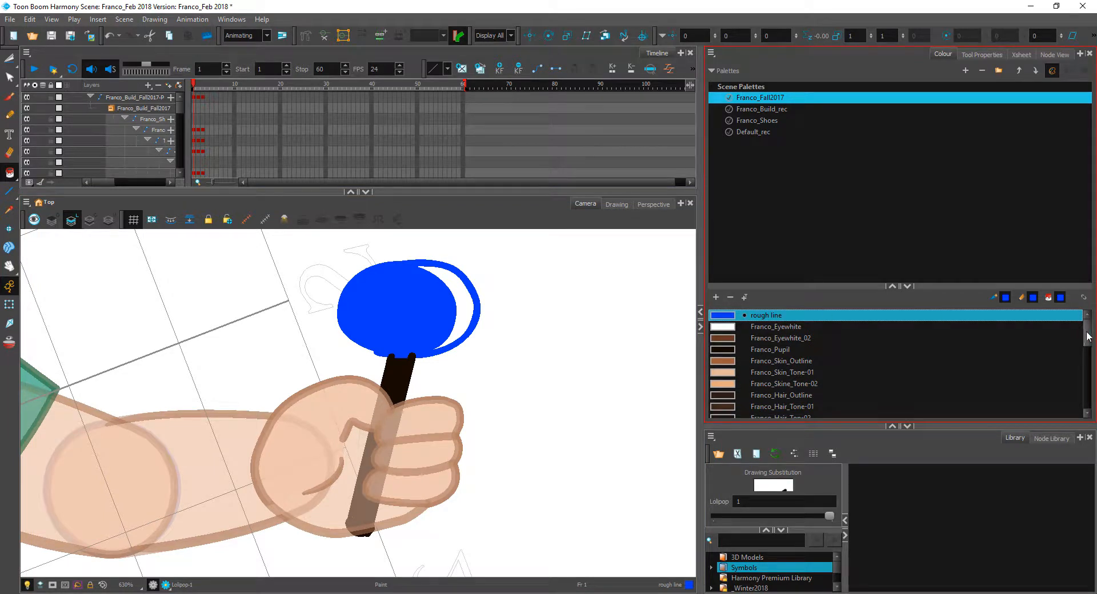
# - Add a lighter blue swatch to the Franco_Fall2017 palette and fill the candy's side crescent with it
pyautogui.moveTo(1079, 351); pyautogui.dragTo(1074, 386)
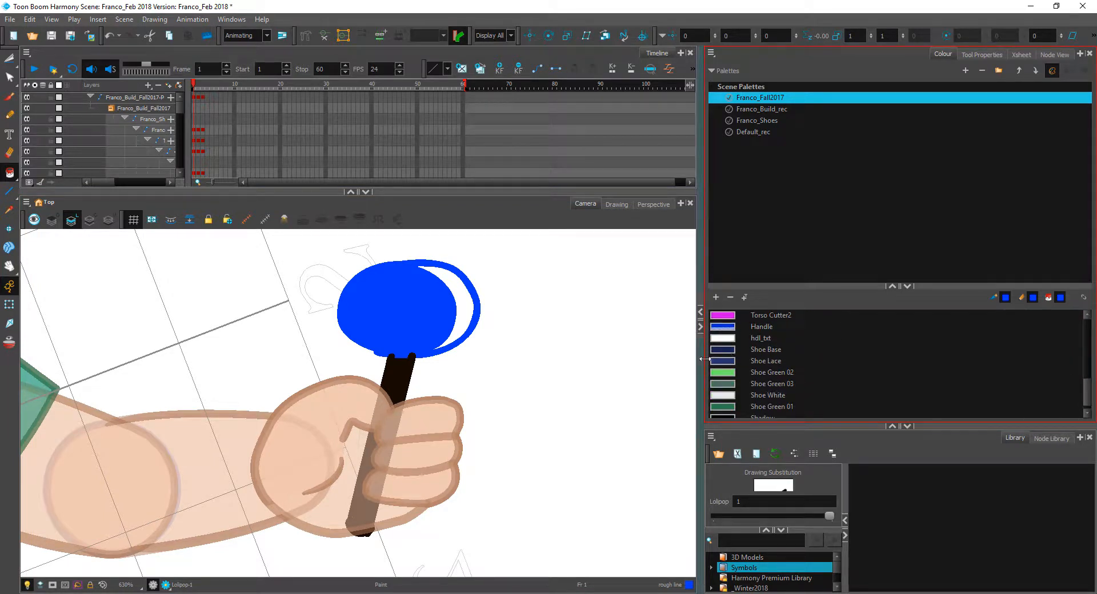
pyautogui.click(716, 297)
pyautogui.doubleClick(722, 406)
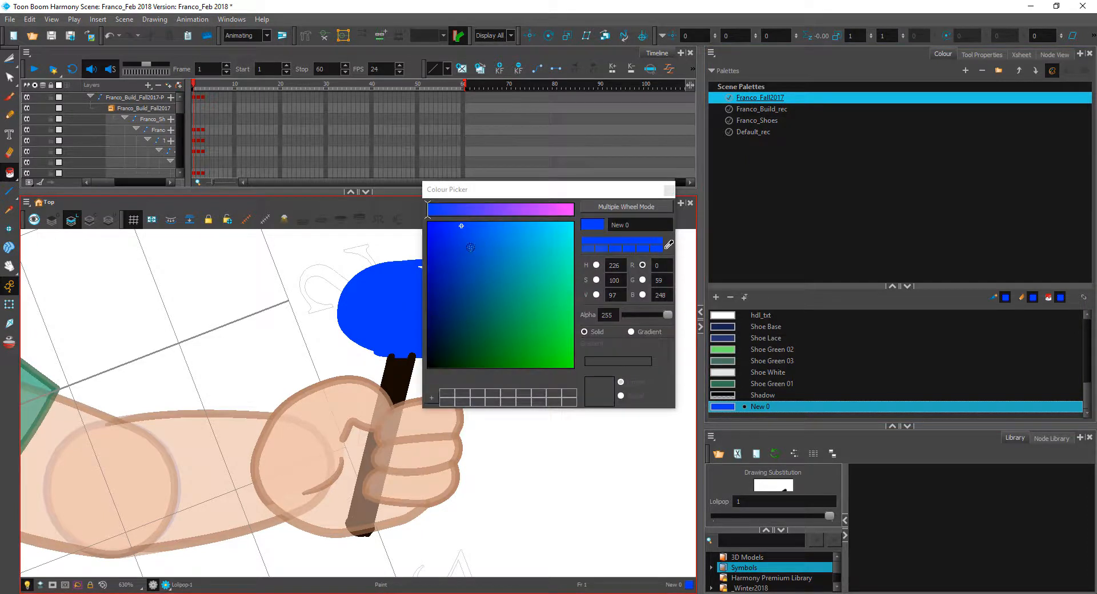
pyautogui.click(669, 190)
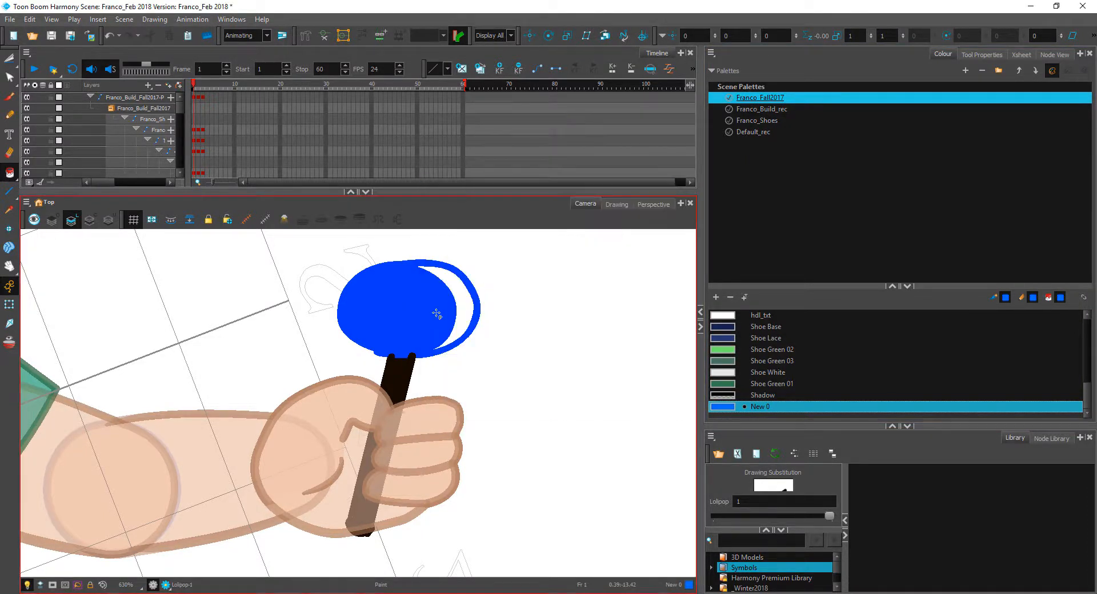
pyautogui.click(464, 302)
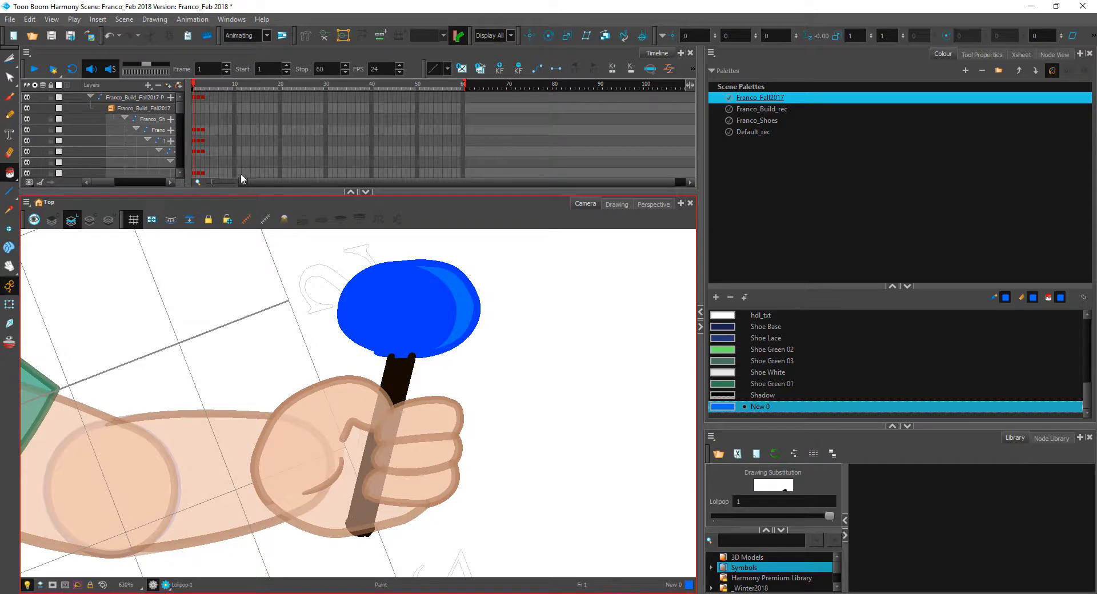
# - Cut away and delete strips along both long sides of the black stick to make it thinner
pyautogui.click(8, 59)
pyautogui.click(40, 57)
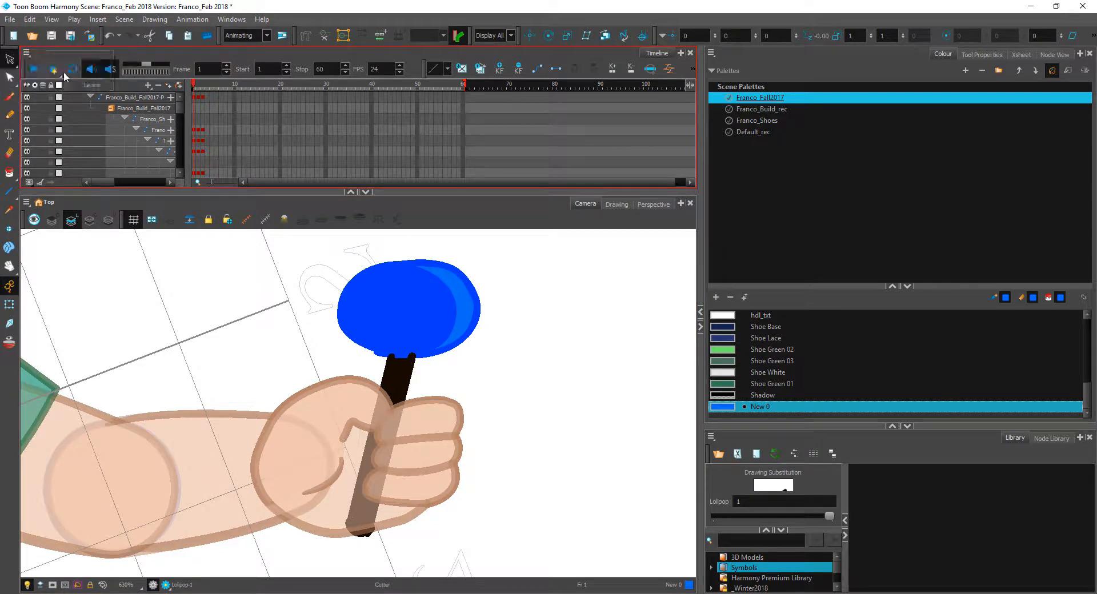
pyautogui.click(394, 350)
pyautogui.press('Delete')
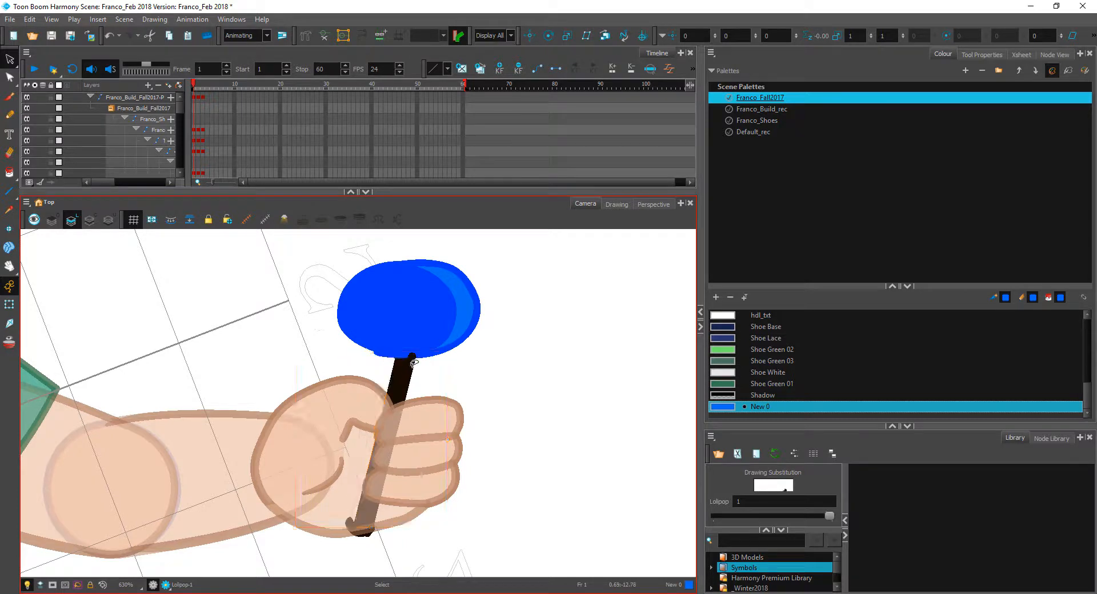
pyautogui.click(376, 522)
pyautogui.press('Delete')
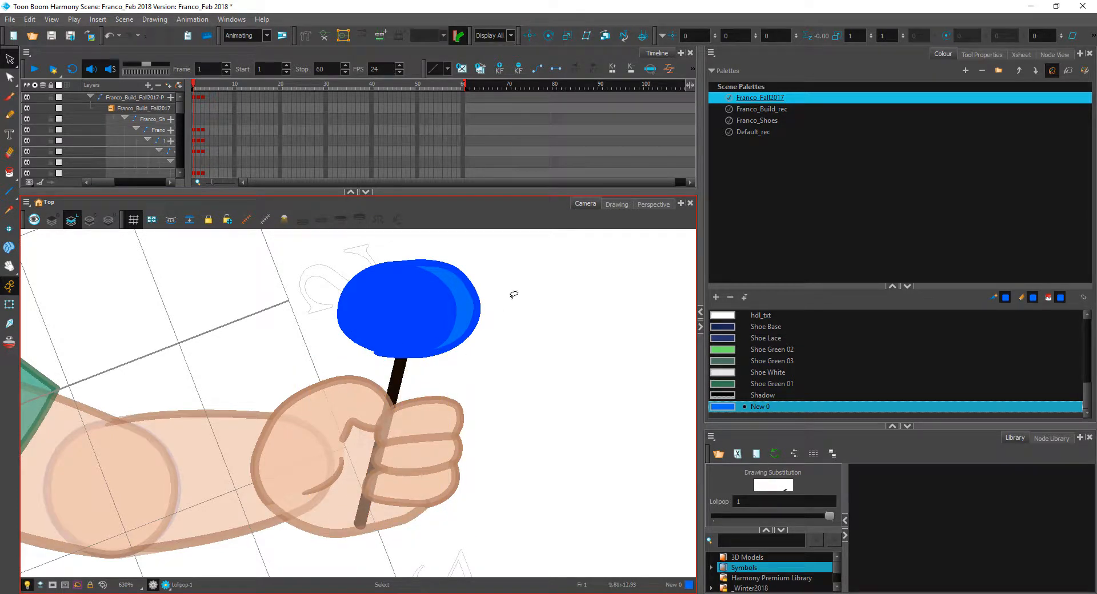
pyautogui.moveTo(565, 314); pyautogui.dragTo(573, 364)
pyautogui.press('1')
pyautogui.press('1')
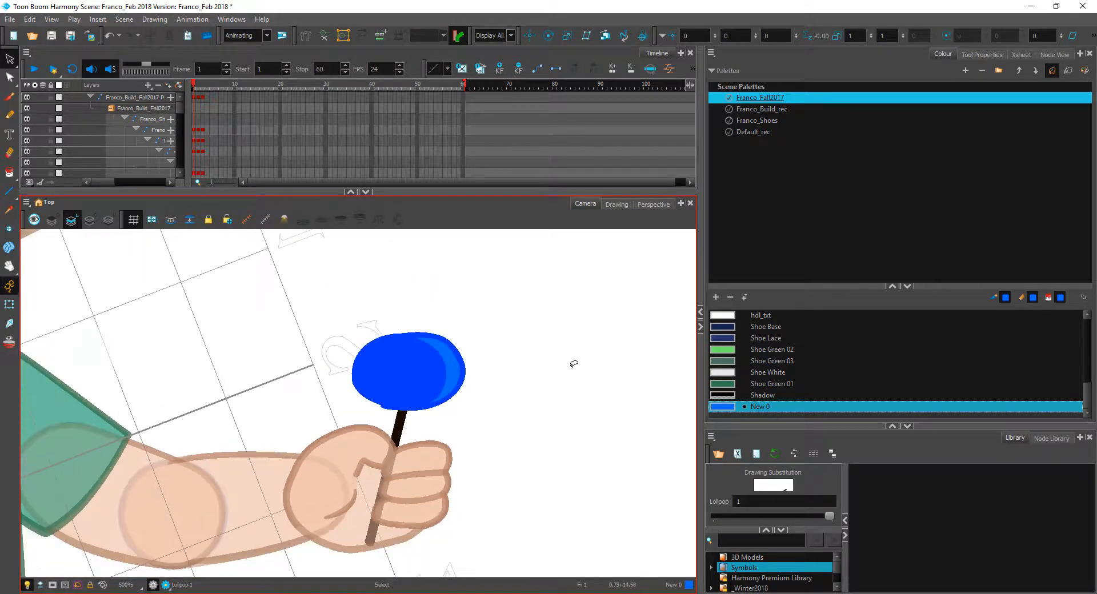
pyautogui.click(620, 206)
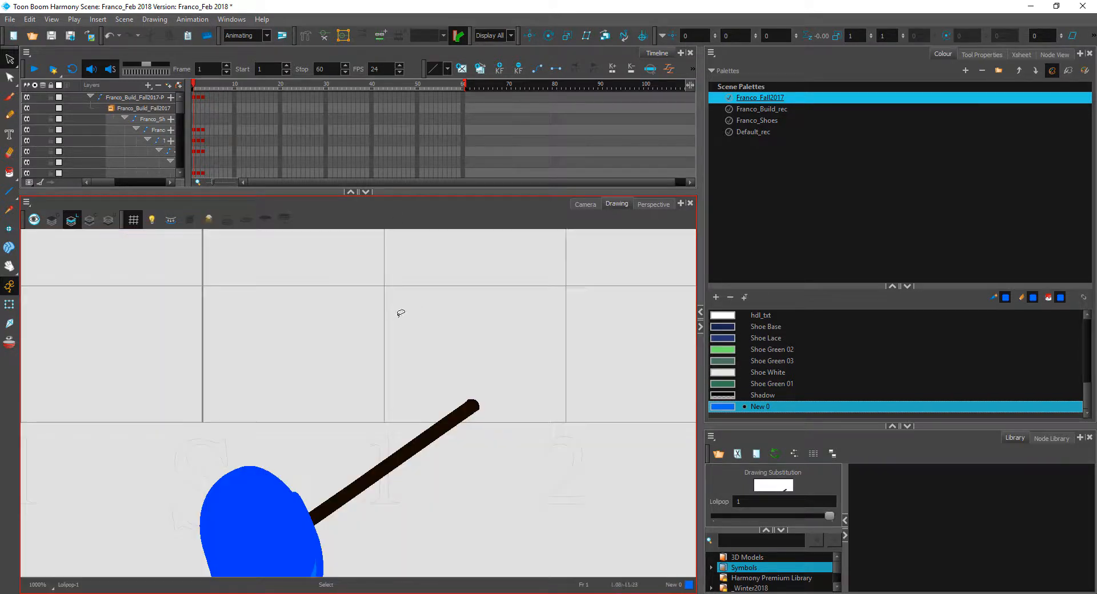
pyautogui.click(583, 206)
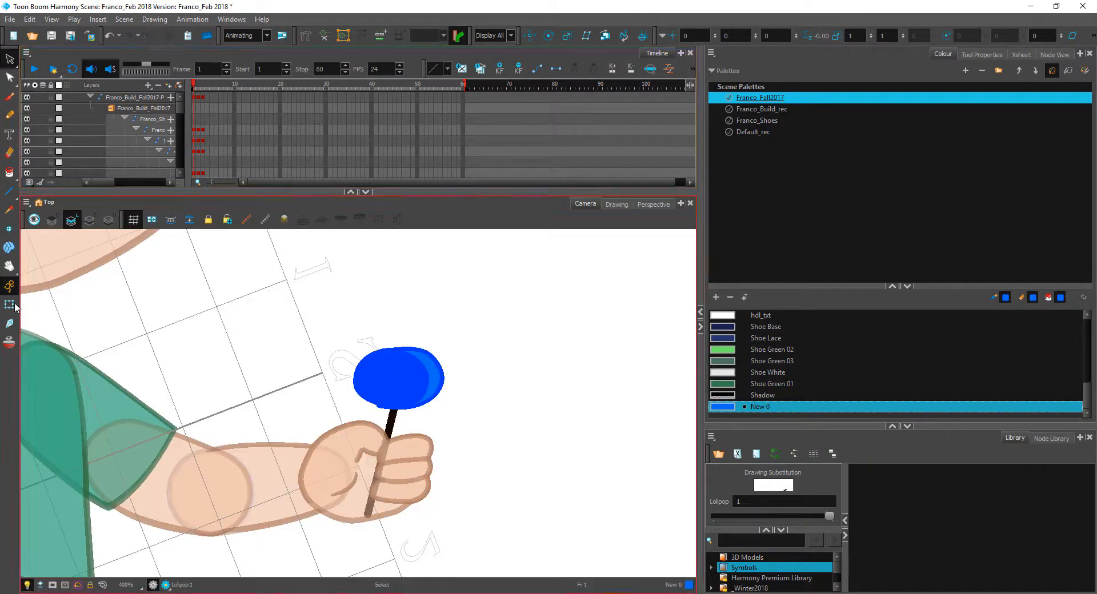
# - Turn off Animate Using Animation Tools in the layer properties of the Lolipop drawing
pyautogui.hotkey('shift', 't')
pyautogui.click(992, 55)
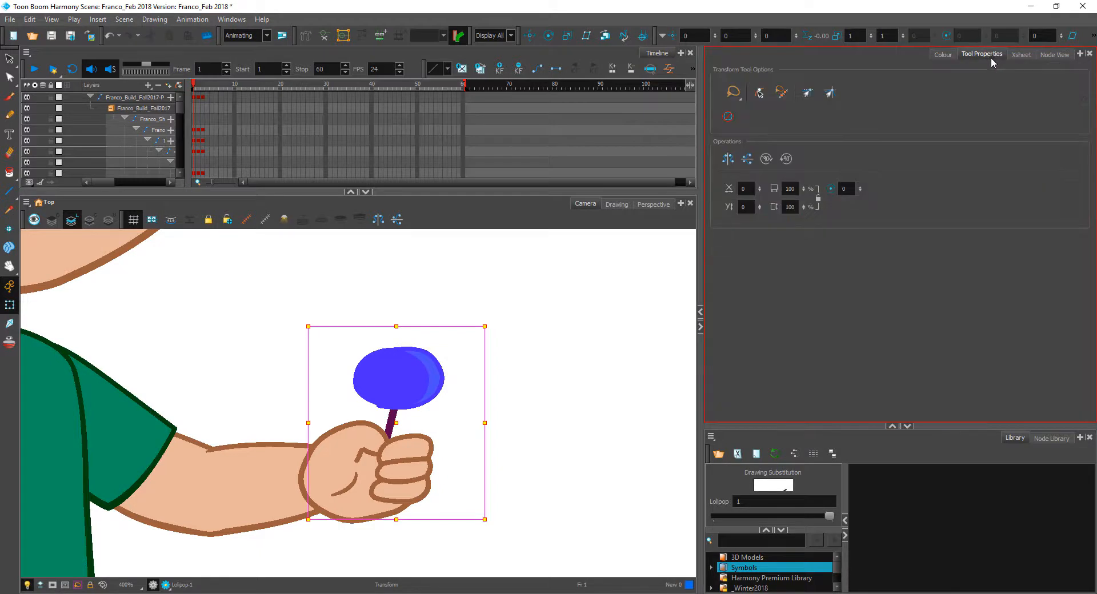
pyautogui.click(1056, 56)
pyautogui.scroll(6, 853, 229)
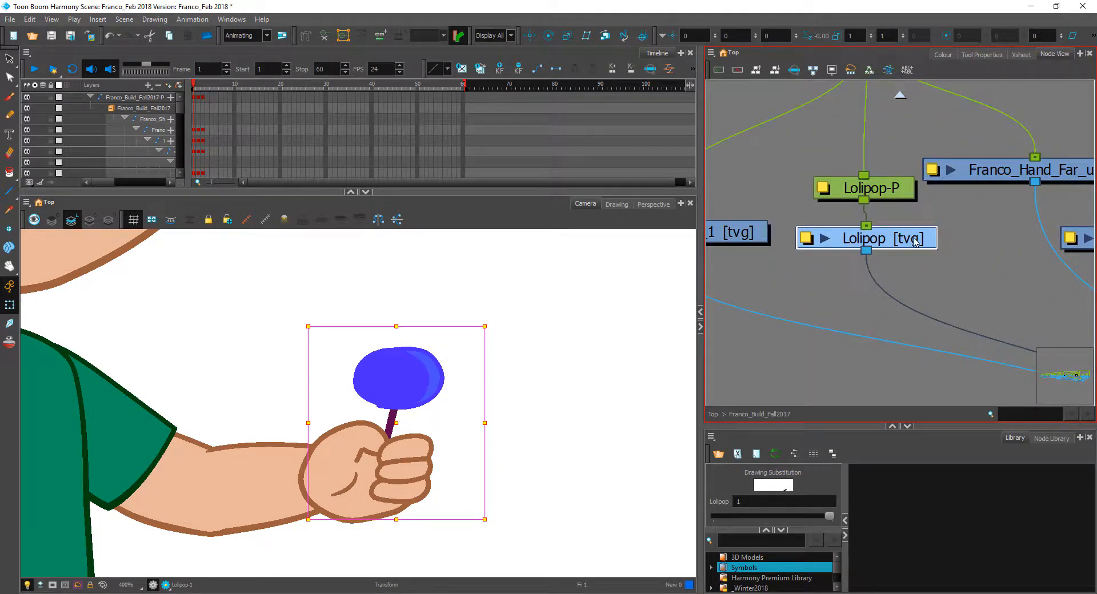
pyautogui.moveTo(914, 243); pyautogui.dragTo(907, 251)
pyautogui.click(934, 240)
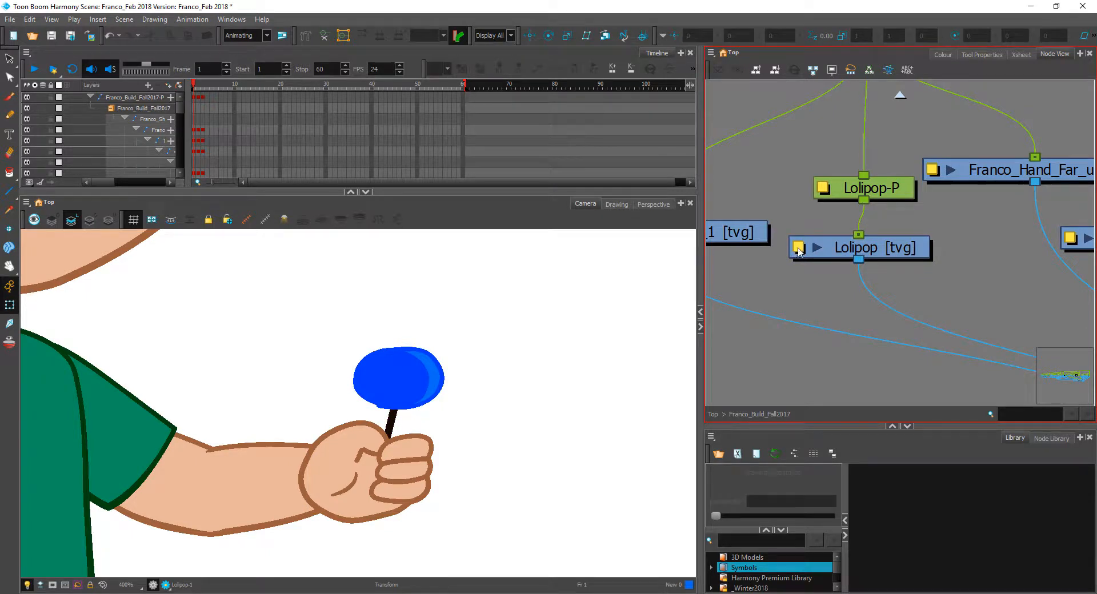
pyautogui.click(799, 249)
pyautogui.click(386, 250)
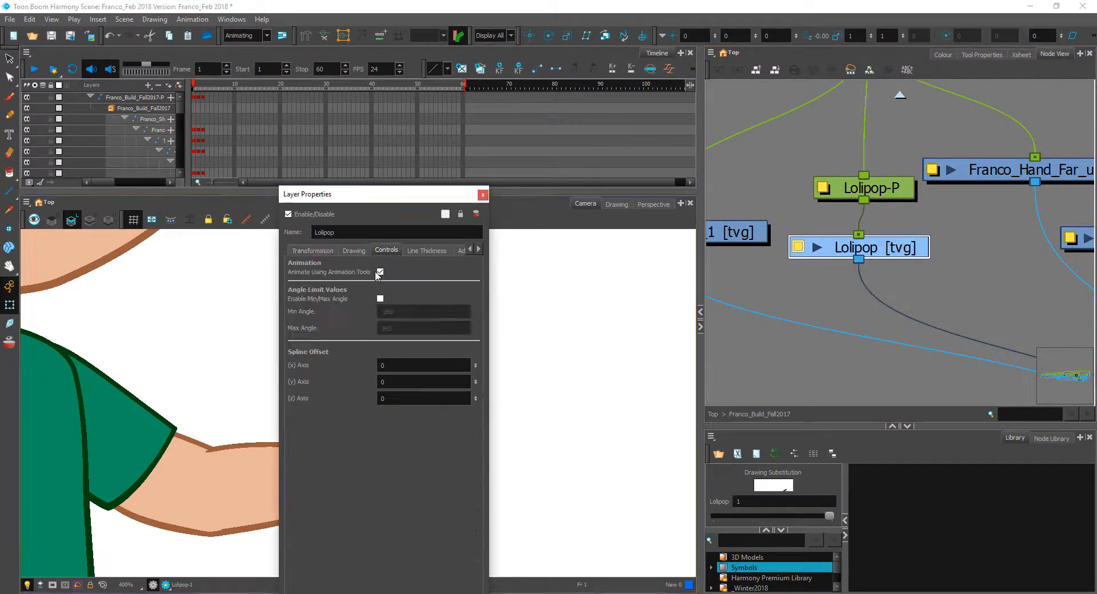
pyautogui.click(380, 273)
pyautogui.click(483, 194)
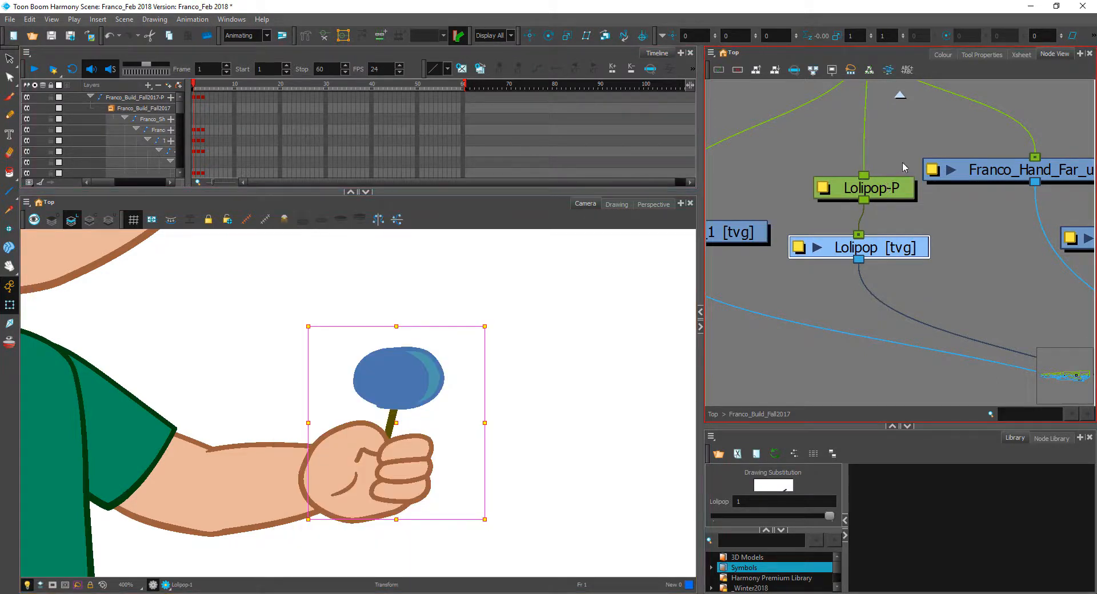
# - Place the Lolipop-P peg just above the Lolipop drawing node and check the peg's transformation properties
pyautogui.moveTo(865, 193); pyautogui.dragTo(828, 200)
pyautogui.scroll(-2, 436, 347)
pyautogui.click(787, 196)
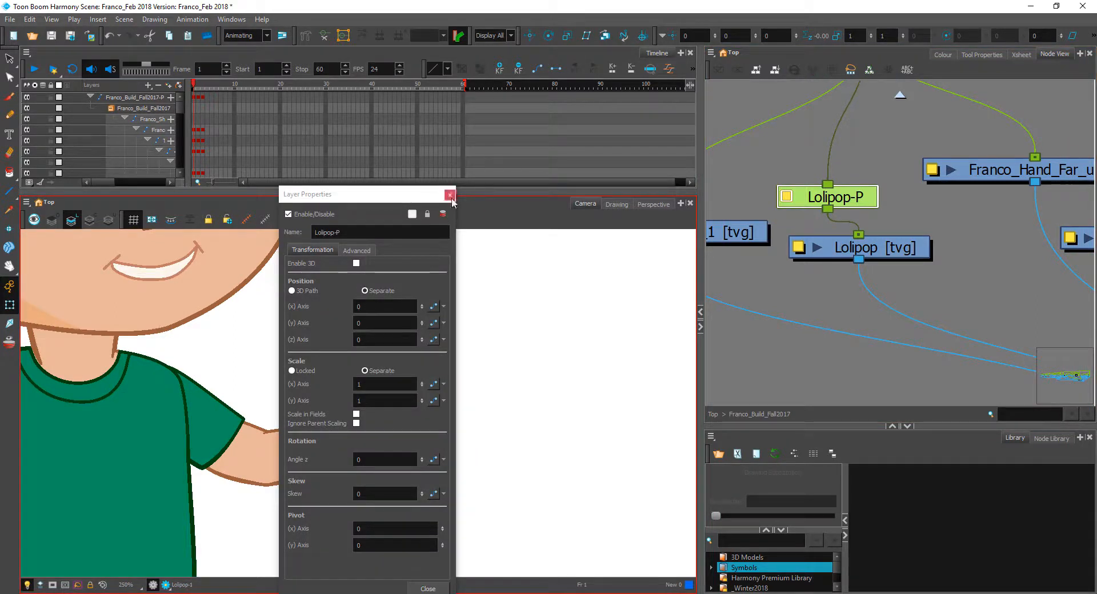
pyautogui.click(450, 196)
pyautogui.moveTo(861, 197); pyautogui.dragTo(882, 202)
# - Move the Lolipop-P peg's pivot from beside the near hand to where the far fist grips the stick
pyautogui.scroll(-2, 426, 366)
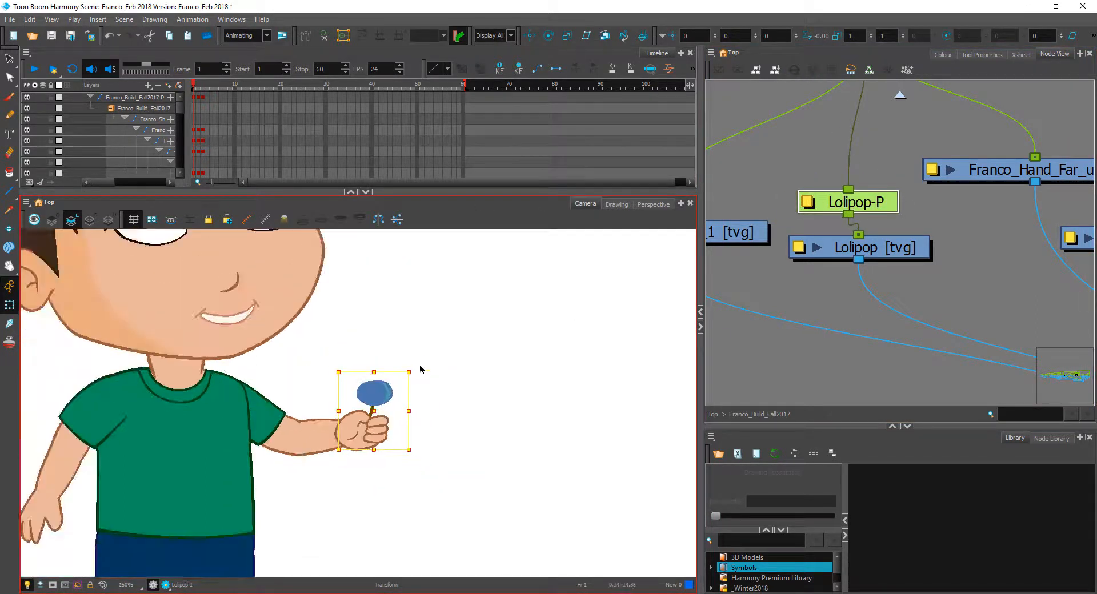
pyautogui.scroll(-2, 423, 365)
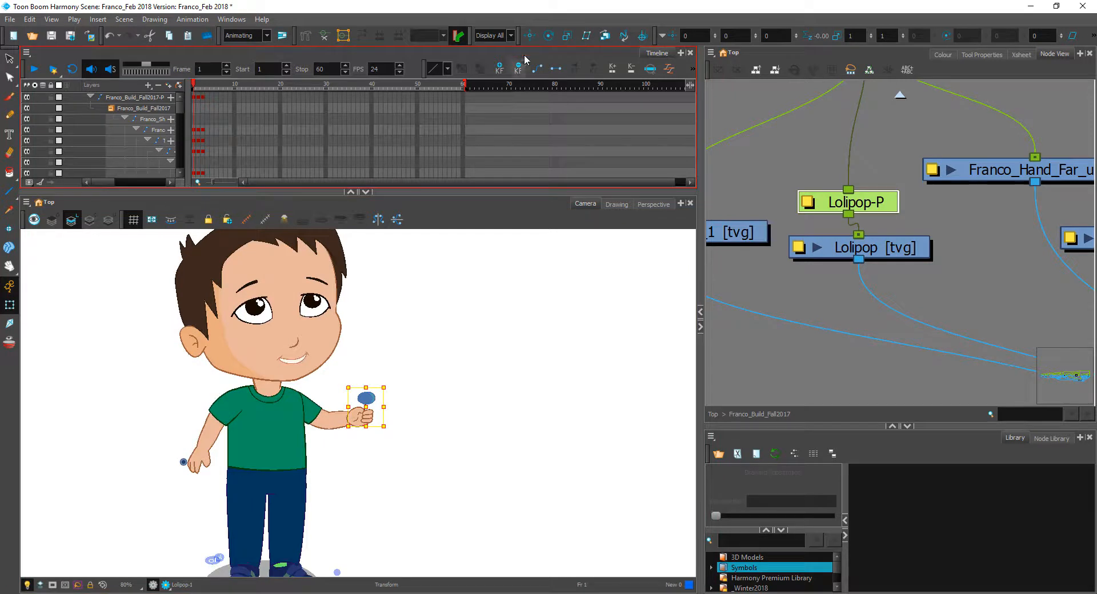
pyautogui.click(530, 36)
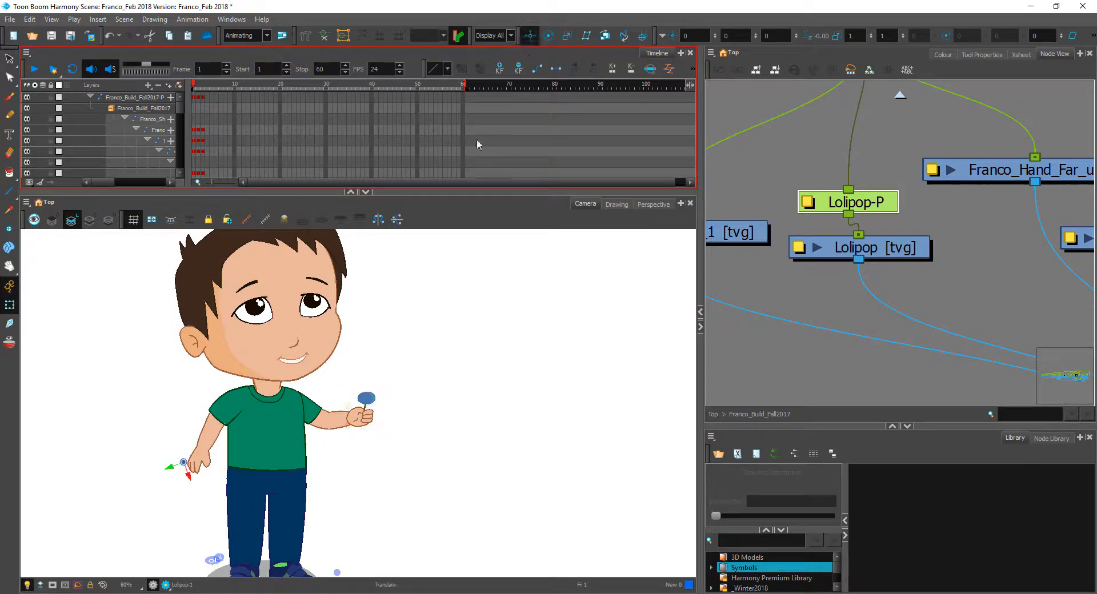
pyautogui.click(207, 449)
pyautogui.click(362, 418)
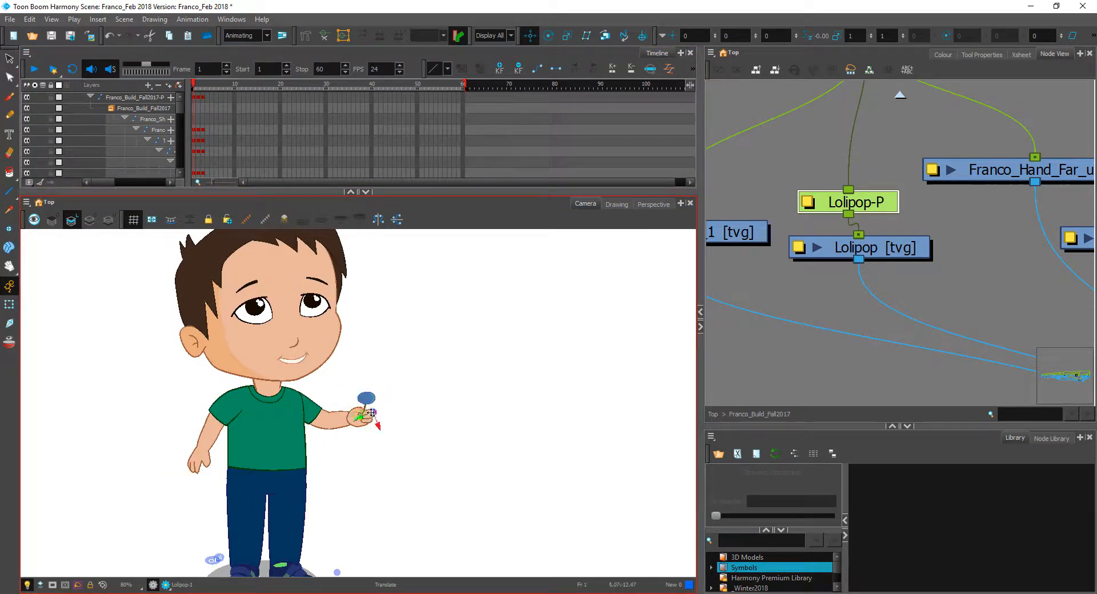
pyautogui.scroll(2, 365, 420)
pyautogui.scroll(3, 386, 422)
pyautogui.click(860, 204)
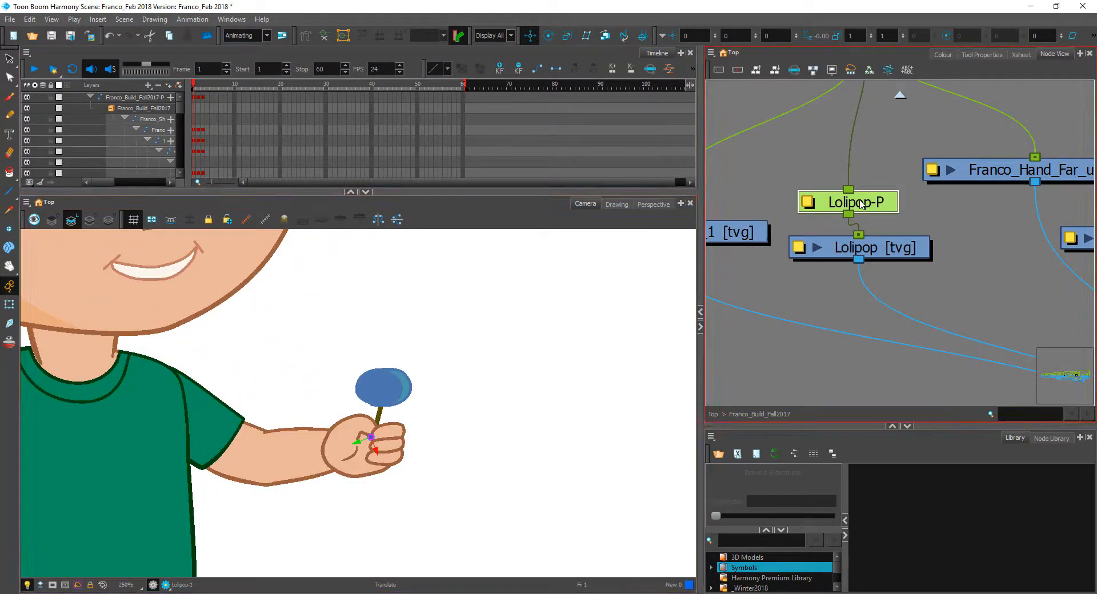
pyautogui.scroll(1, 867, 249)
pyautogui.scroll(2, 400, 452)
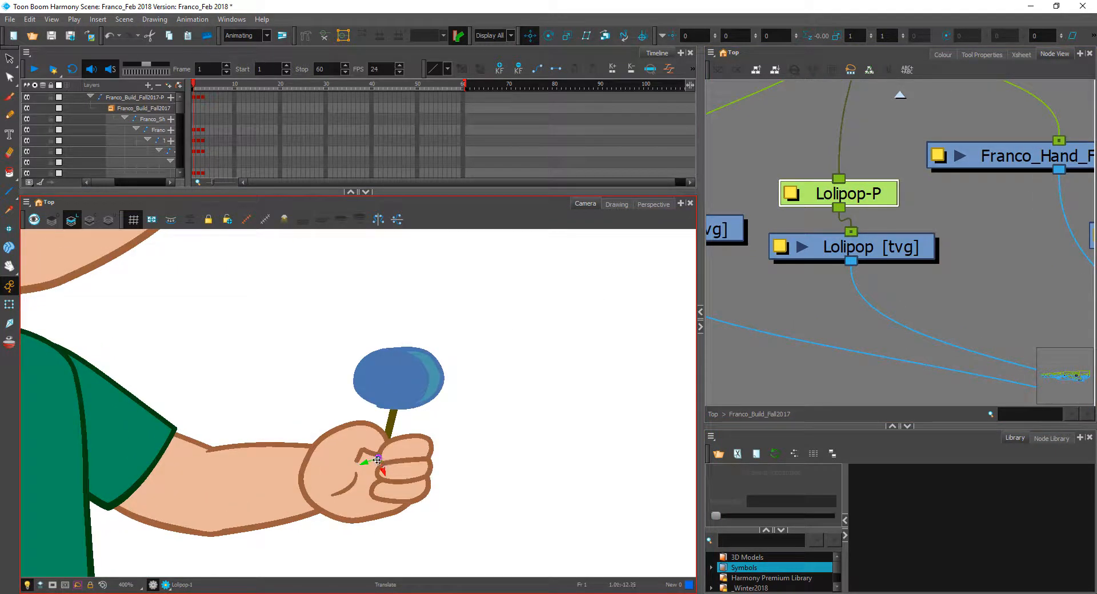
# - Shift the Lolipop-P peg slightly down so the stick's lower end sticks out below the fist
pyautogui.click(10, 304)
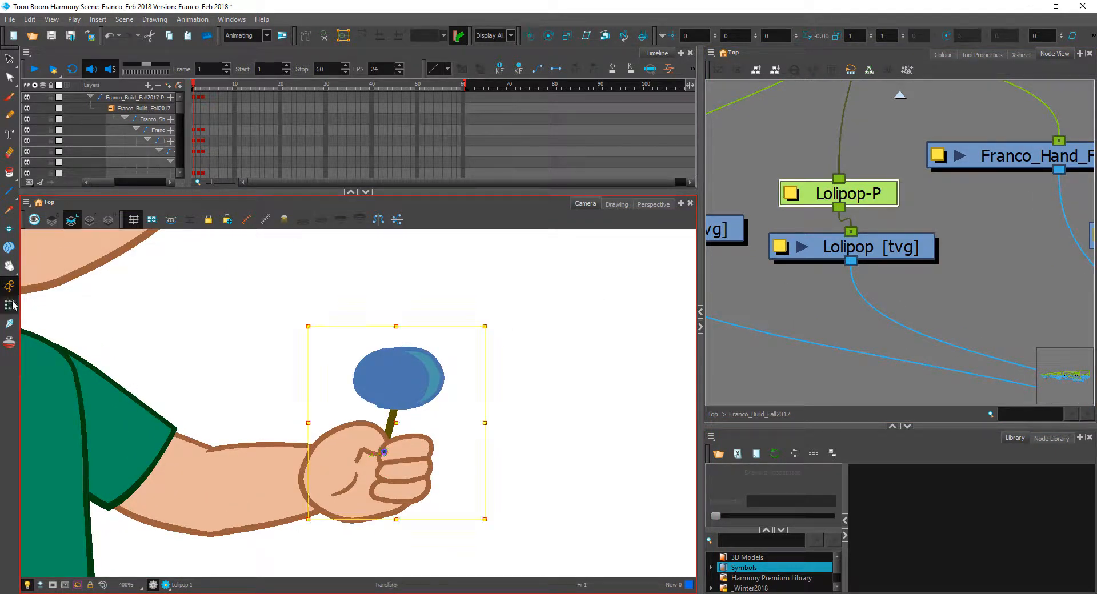
pyautogui.click(874, 196)
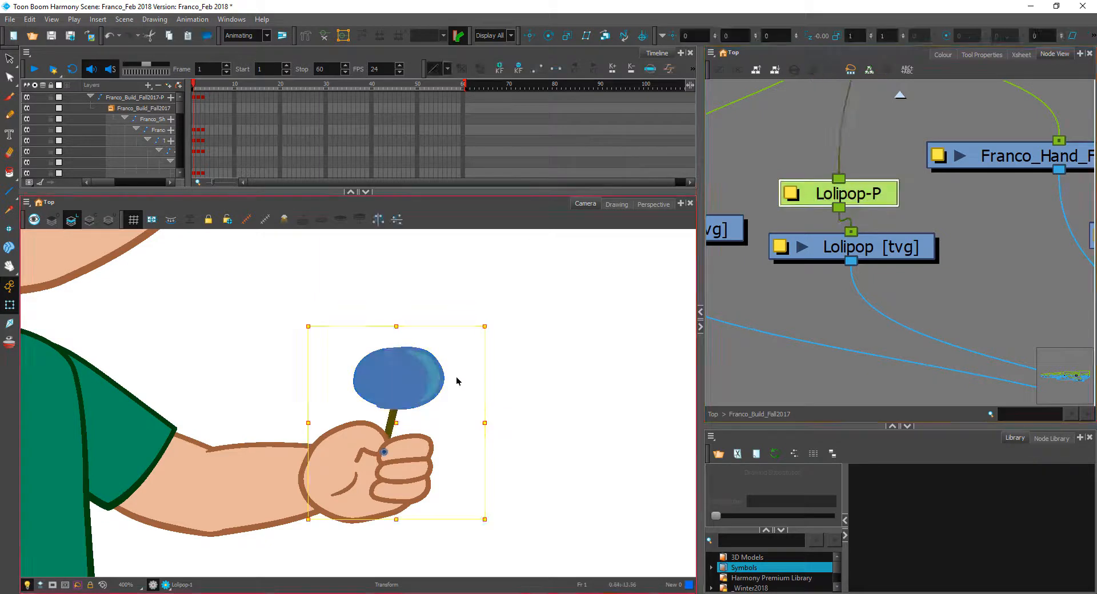
pyautogui.moveTo(415, 376)
pyautogui.mouseDown()
pyautogui.moveTo(396, 397)
pyautogui.moveTo(413, 389)
pyautogui.mouseUp()
pyautogui.press('space')
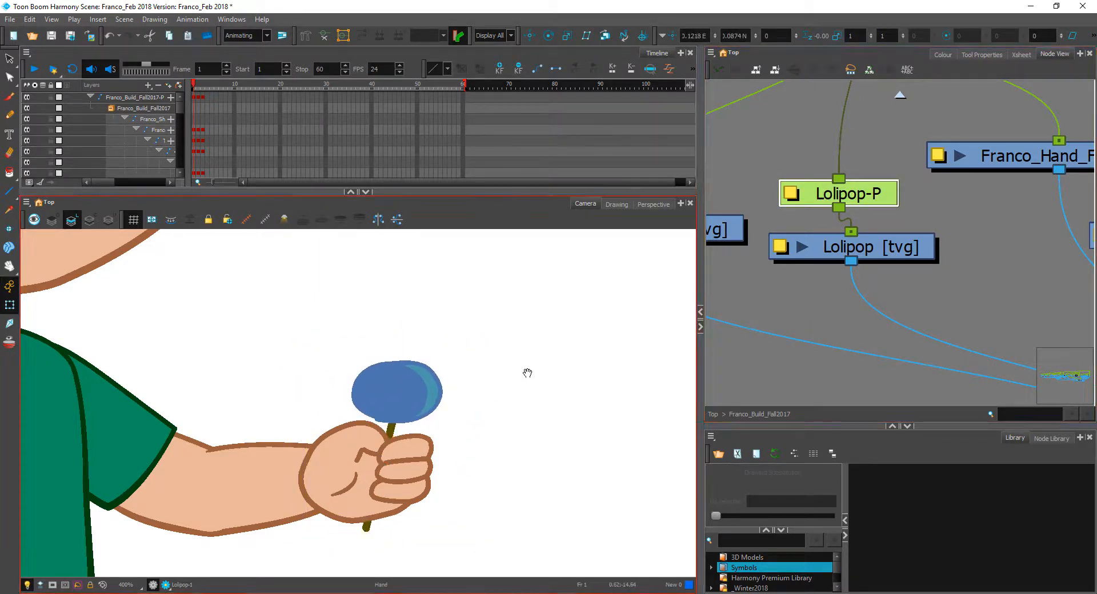
pyautogui.moveTo(486, 375); pyautogui.dragTo(484, 354)
pyautogui.click(795, 312)
# - Rearrange the Franco_Hand_Far_1 and Franco_Hand_Far_ul nodes on either side of the lollipop nodes beneath the Franco_Hand_Far-P peg
pyautogui.press('space')
pyautogui.moveTo(750, 293); pyautogui.dragTo(952, 303)
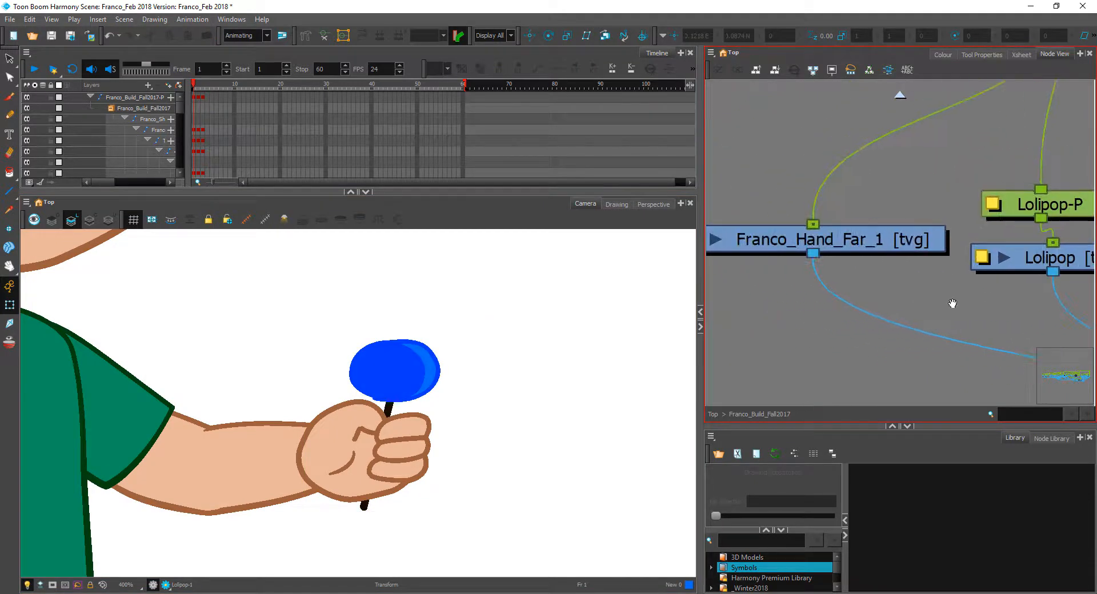
pyautogui.scroll(-1, 952, 303)
pyautogui.click(877, 254)
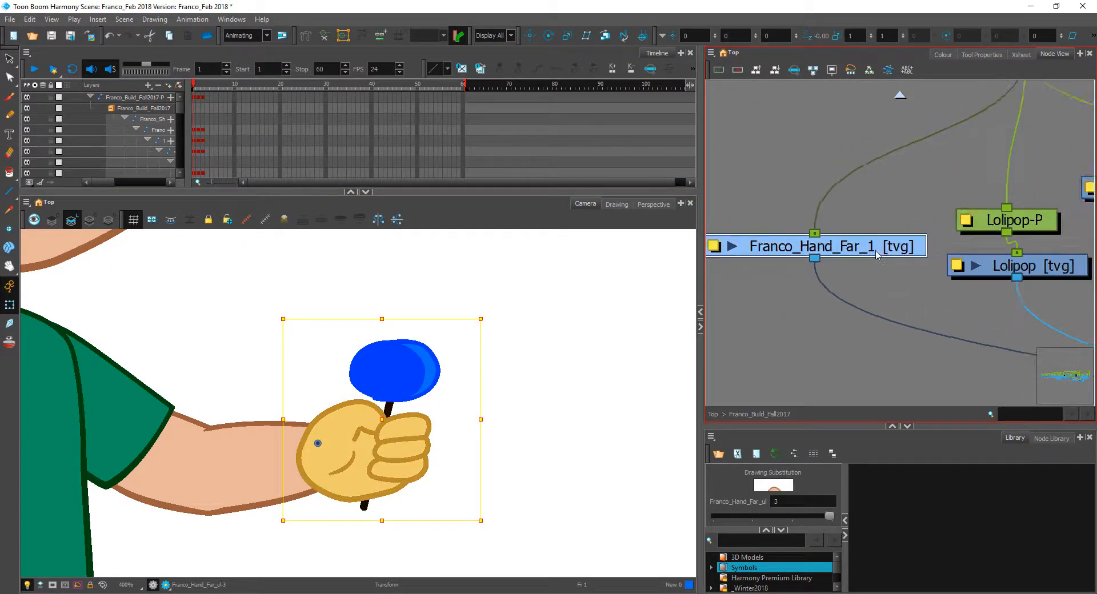
pyautogui.scroll(-3, 877, 254)
pyautogui.scroll(1, 1007, 214)
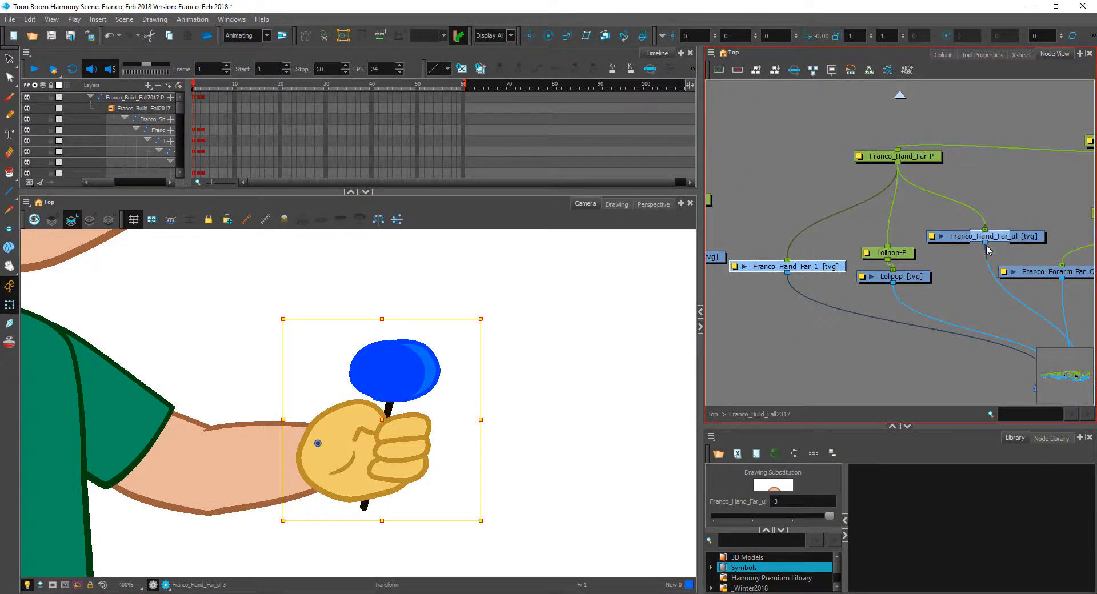
pyautogui.moveTo(986, 244); pyautogui.dragTo(934, 259)
pyautogui.moveTo(813, 272); pyautogui.dragTo(817, 242)
pyautogui.moveTo(964, 238)
pyautogui.mouseDown()
pyautogui.moveTo(907, 240)
pyautogui.moveTo(949, 241)
pyautogui.mouseUp()
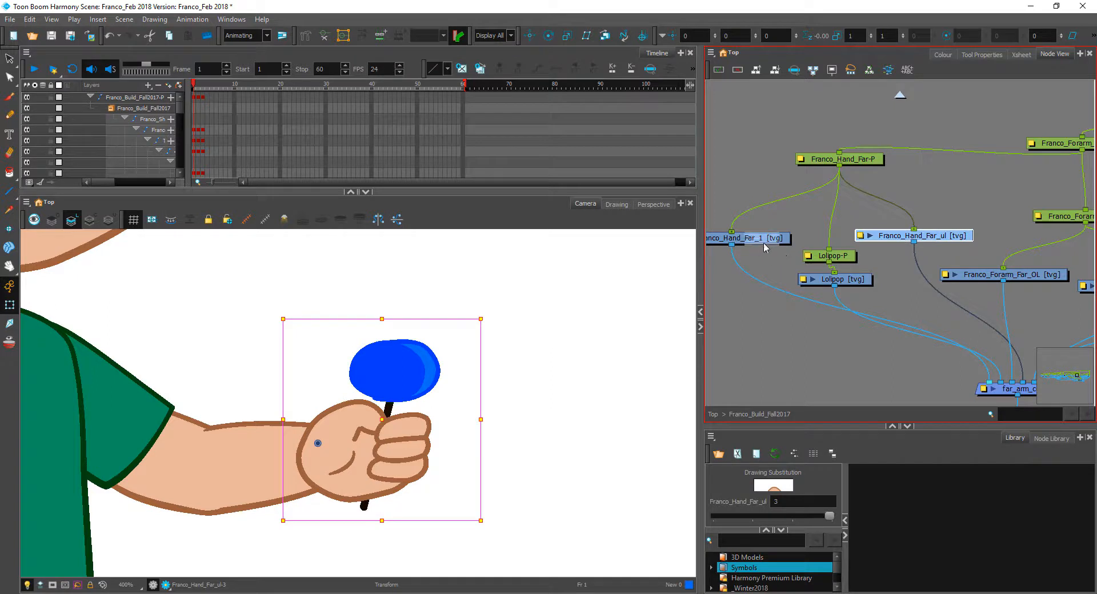
# - Disable and re-enable Franco_Hand_Far_1 to check which parts of the fist it puts in front of the lollipop
pyautogui.click(760, 241)
pyautogui.press('d')
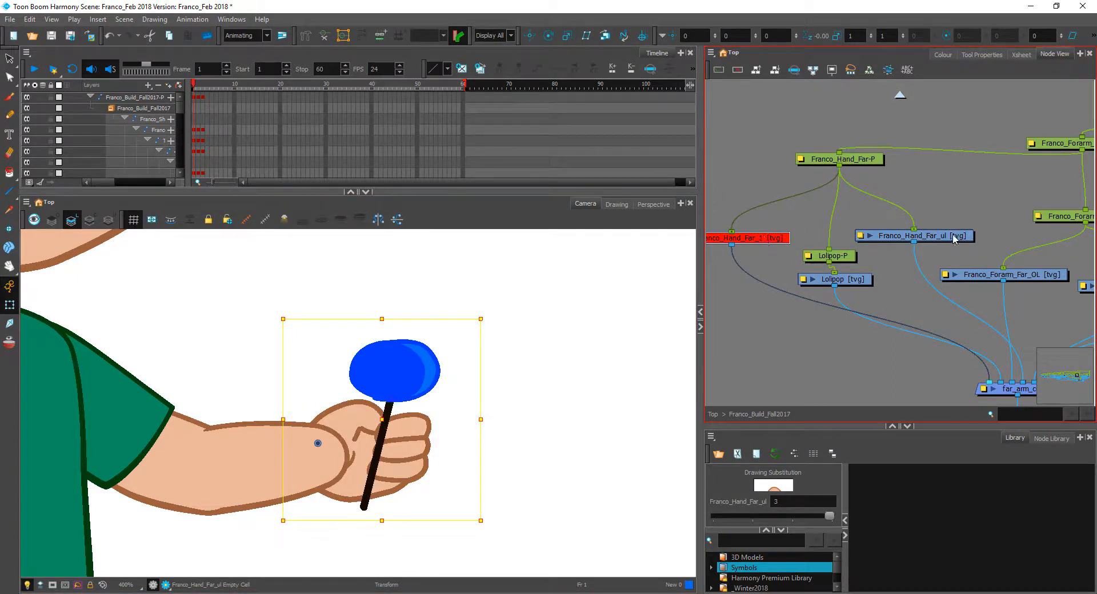
pyautogui.moveTo(952, 235); pyautogui.dragTo(947, 238)
pyautogui.click(772, 240)
pyautogui.press('a')
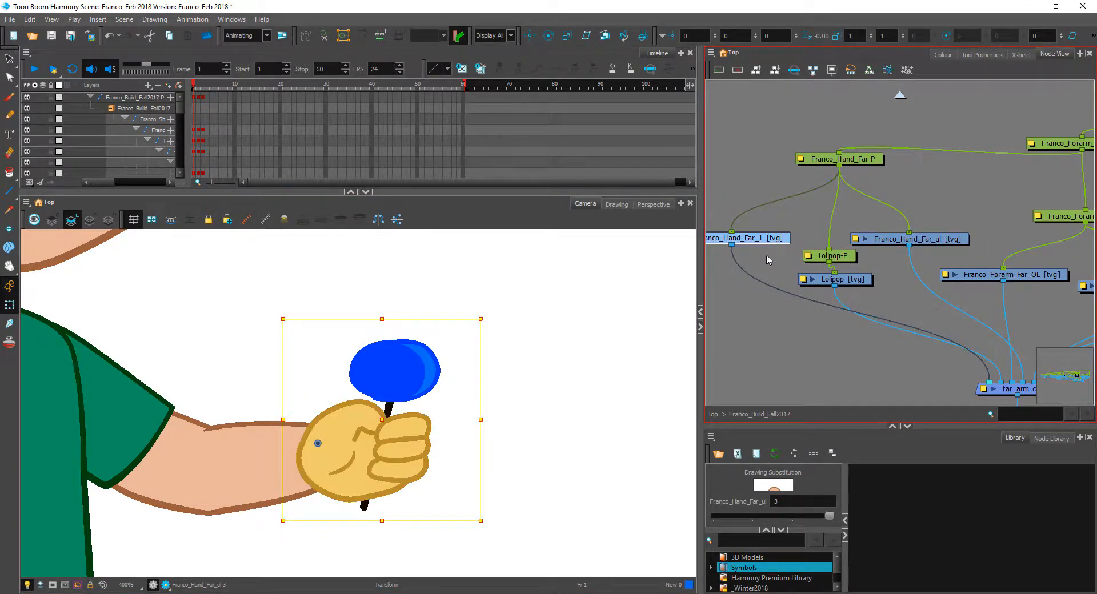
# - Turn off Line Art in Franco_Hand_Far_1's drawing properties, leaving only its Overlay art enabled
pyautogui.moveTo(747, 251); pyautogui.dragTo(860, 253)
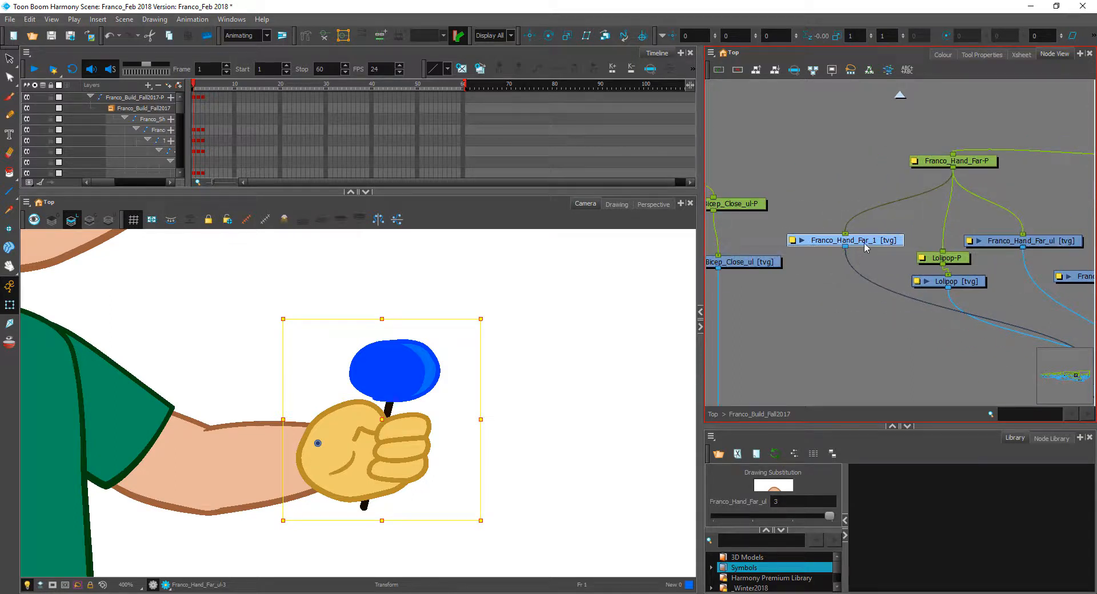
pyautogui.click(791, 241)
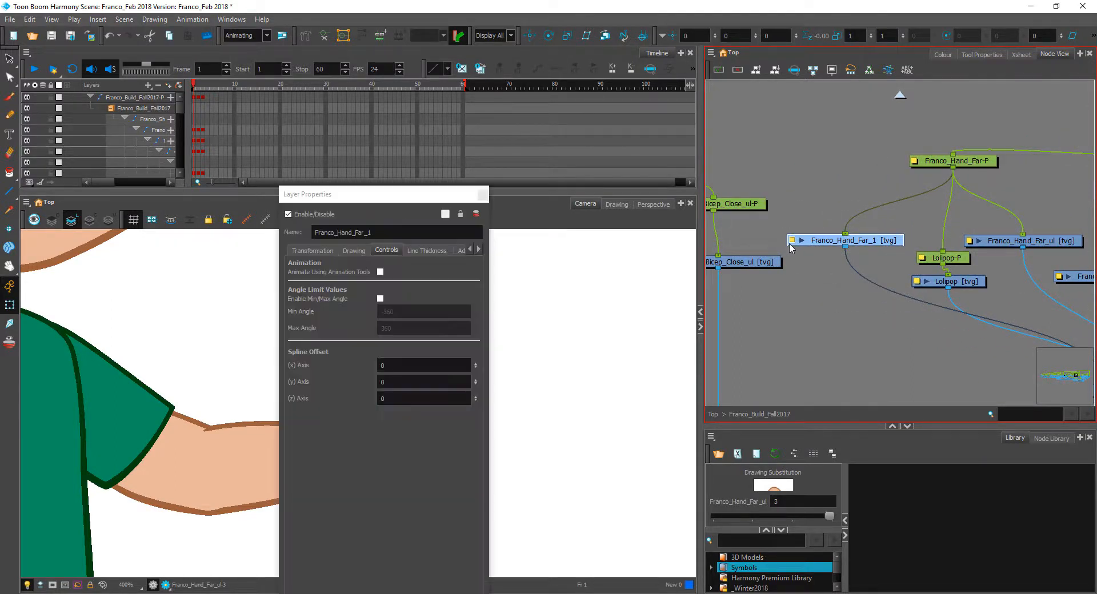
pyautogui.click(354, 250)
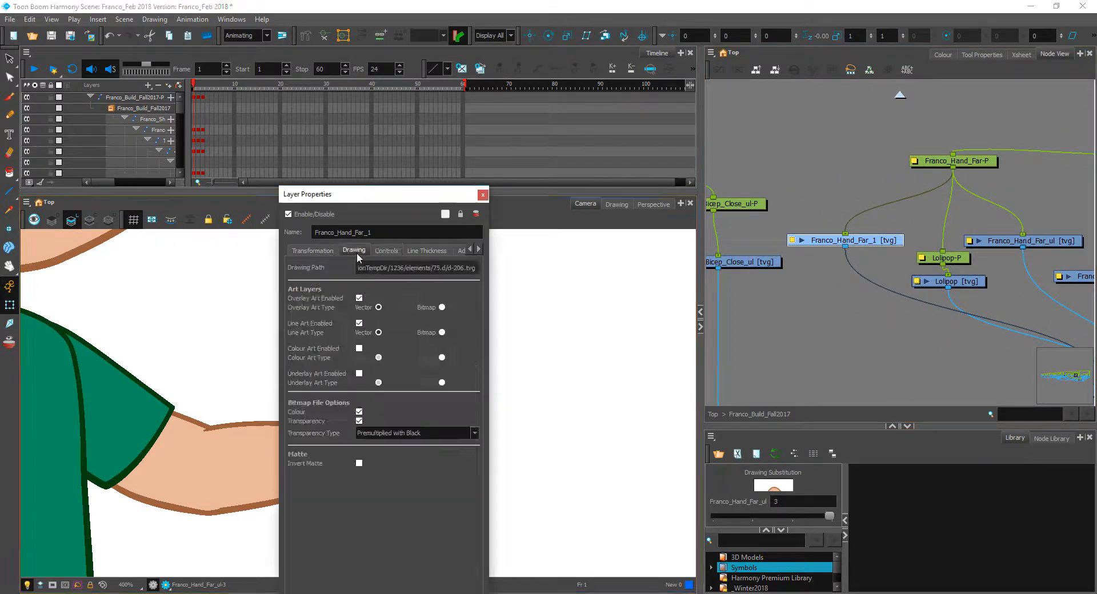
pyautogui.click(358, 322)
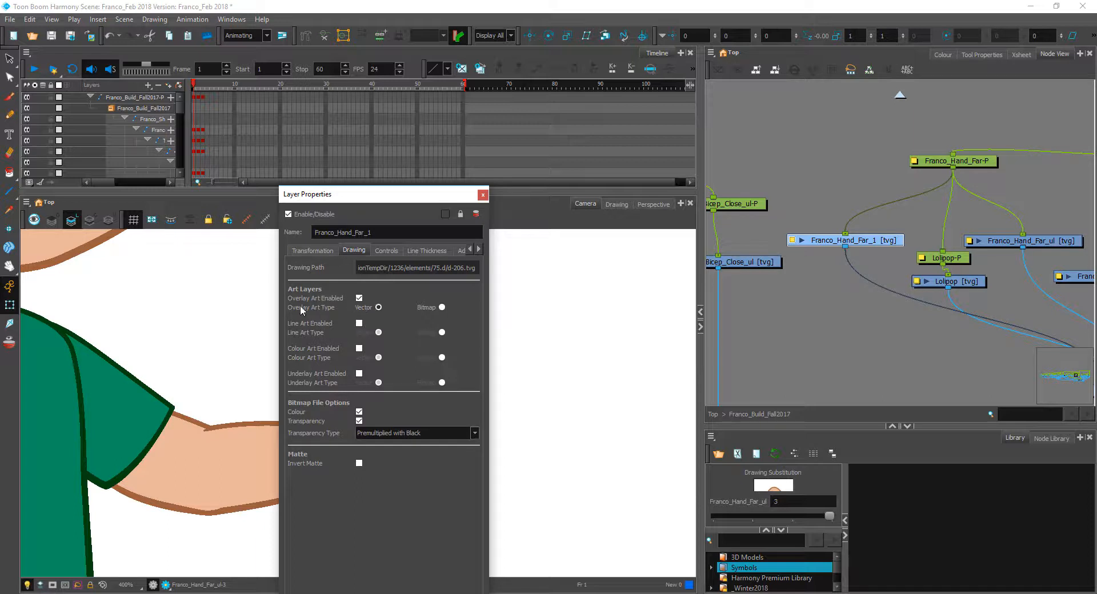
pyautogui.click(482, 194)
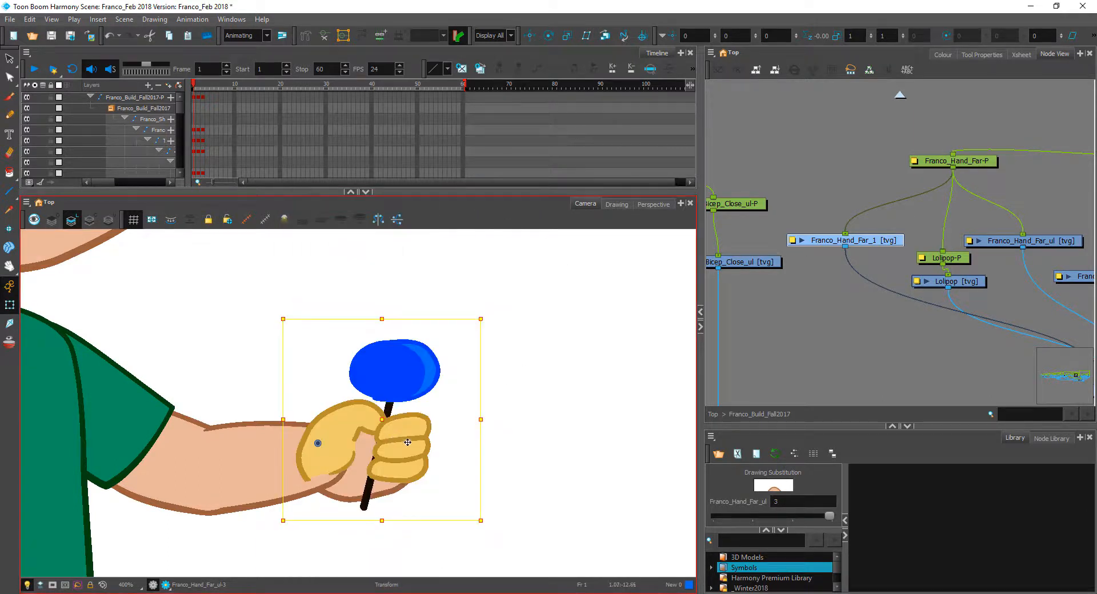
# - Move the Lolipop-P peg further down so the candy rests against the top of the fist
pyautogui.click(785, 317)
pyautogui.moveTo(966, 261); pyautogui.dragTo(963, 262)
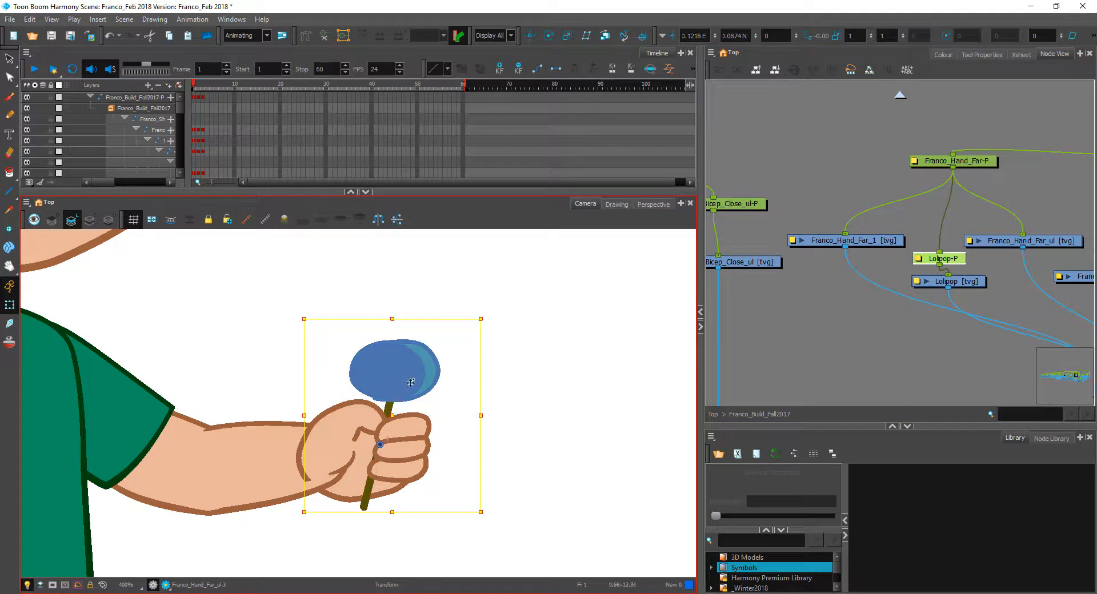
pyautogui.scroll(3, 381, 394)
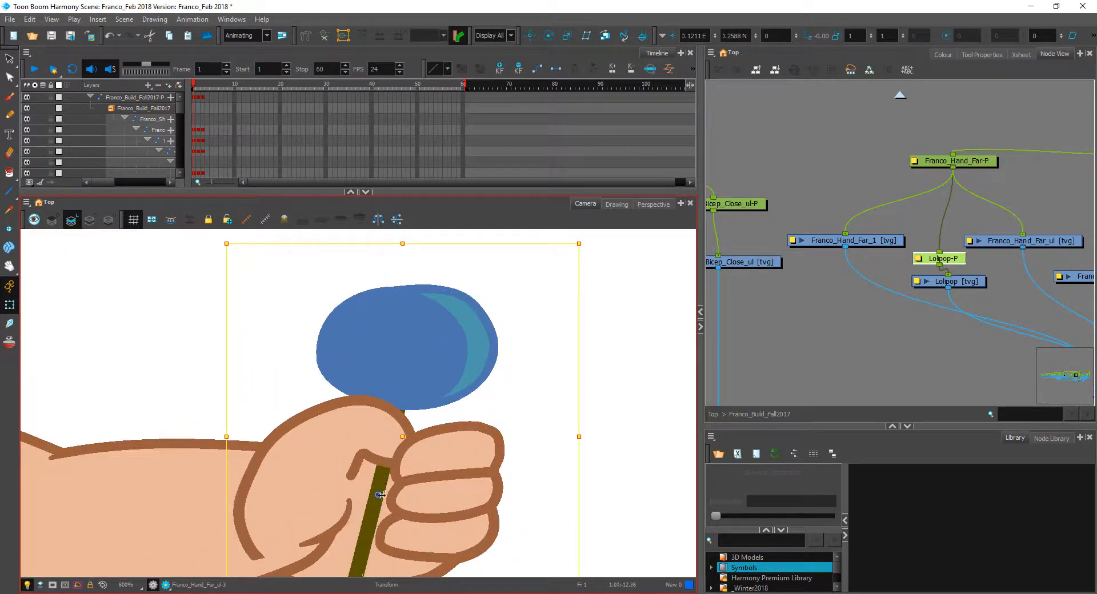
pyautogui.click(563, 378)
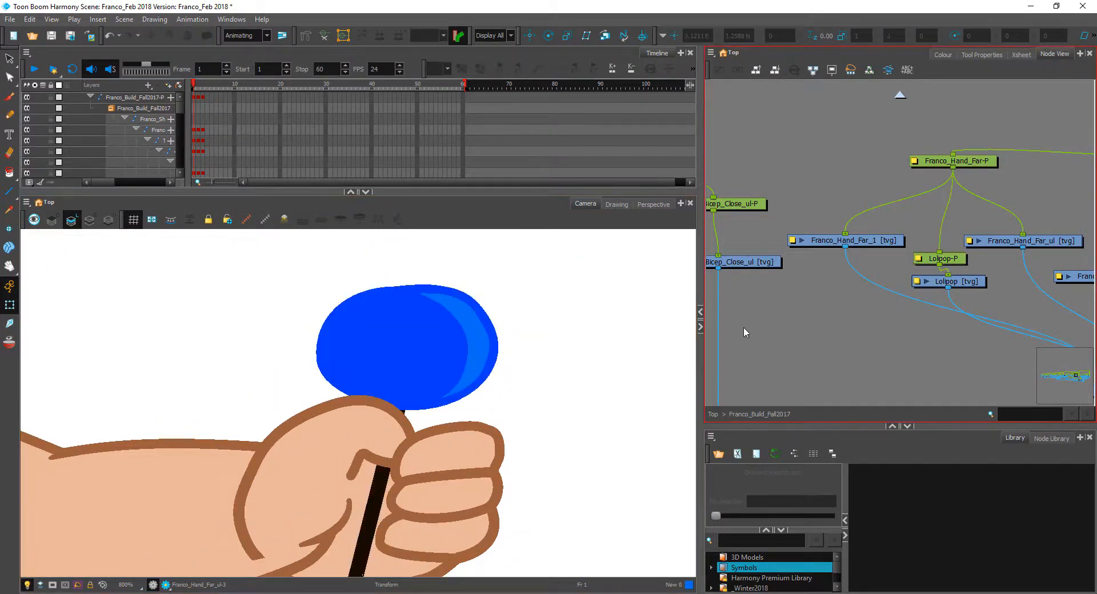
pyautogui.moveTo(561, 377); pyautogui.dragTo(587, 322)
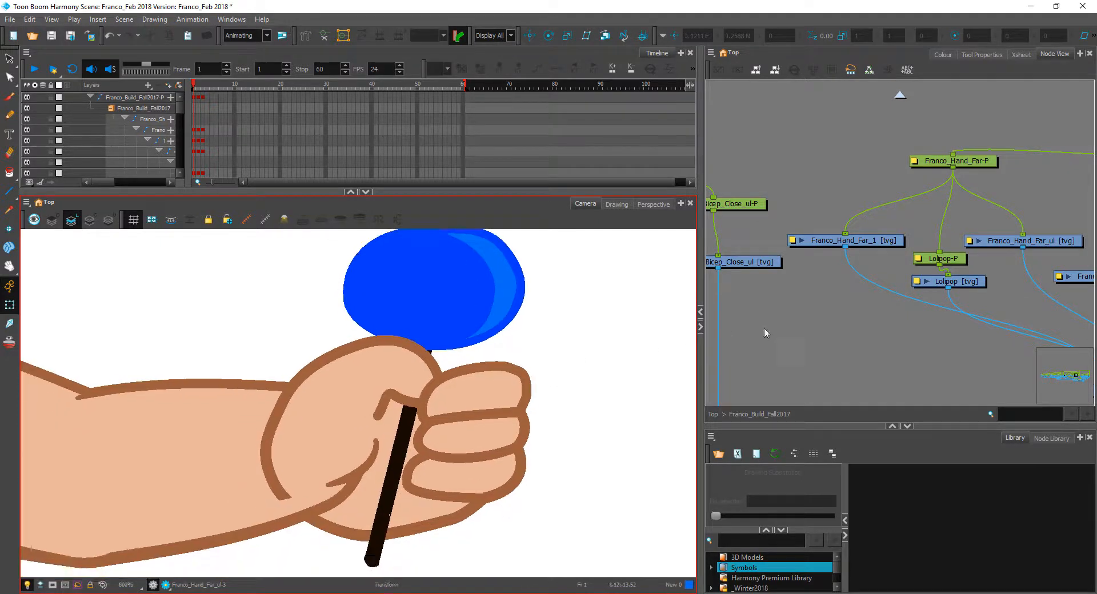
# - Nudge the Franco_Hand_Far-P peg slightly downward so the fist and lollipop line up with the end of the forearm
pyautogui.scroll(-2, 780, 328)
pyautogui.scroll(-1, 567, 377)
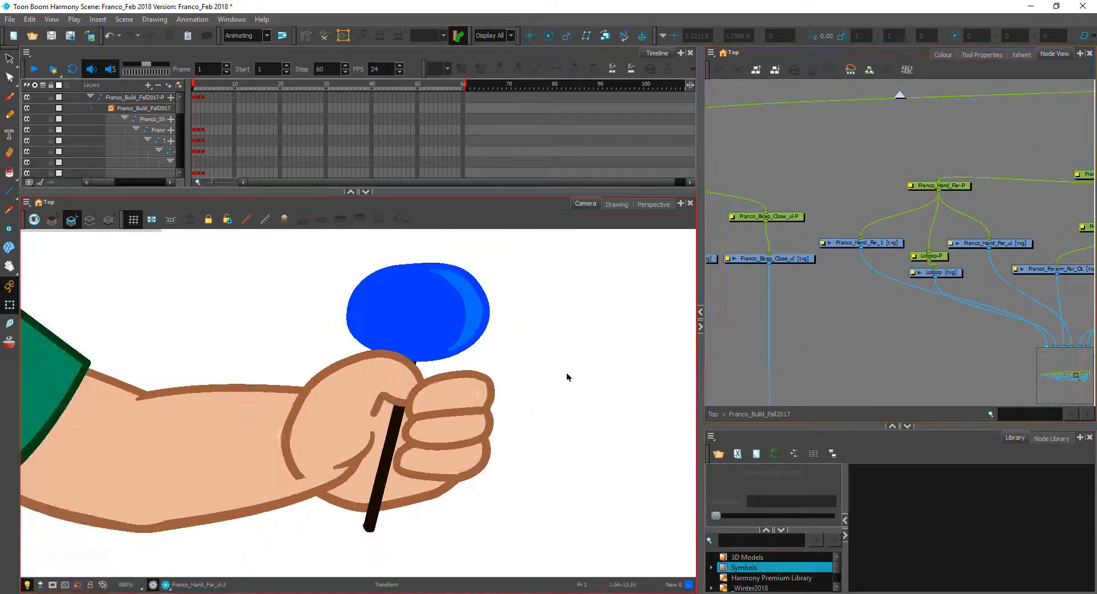
pyautogui.scroll(-1, 566, 377)
pyautogui.click(325, 405)
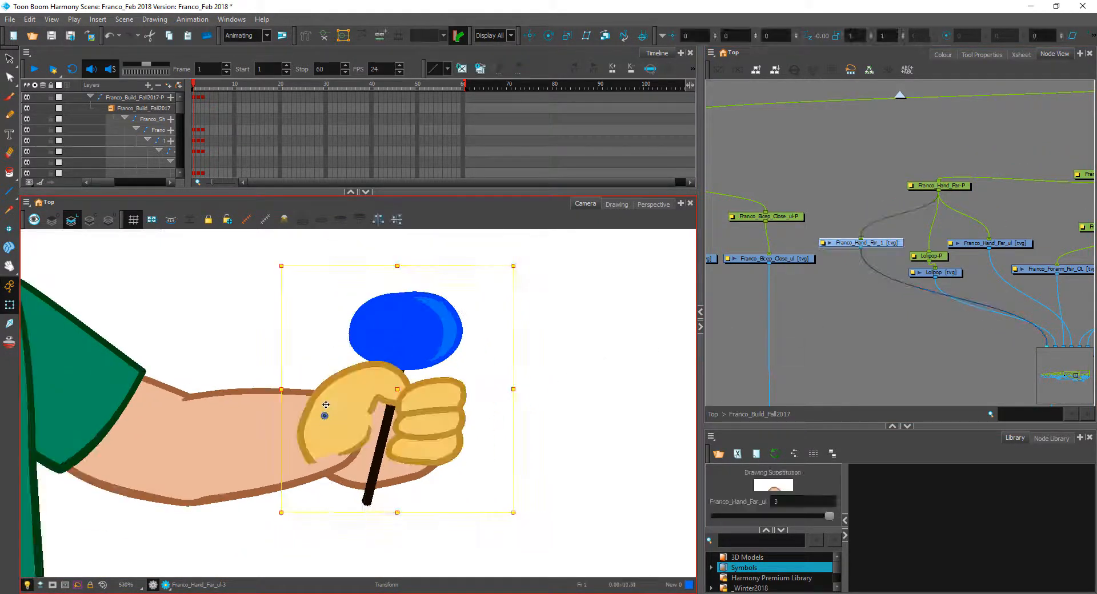
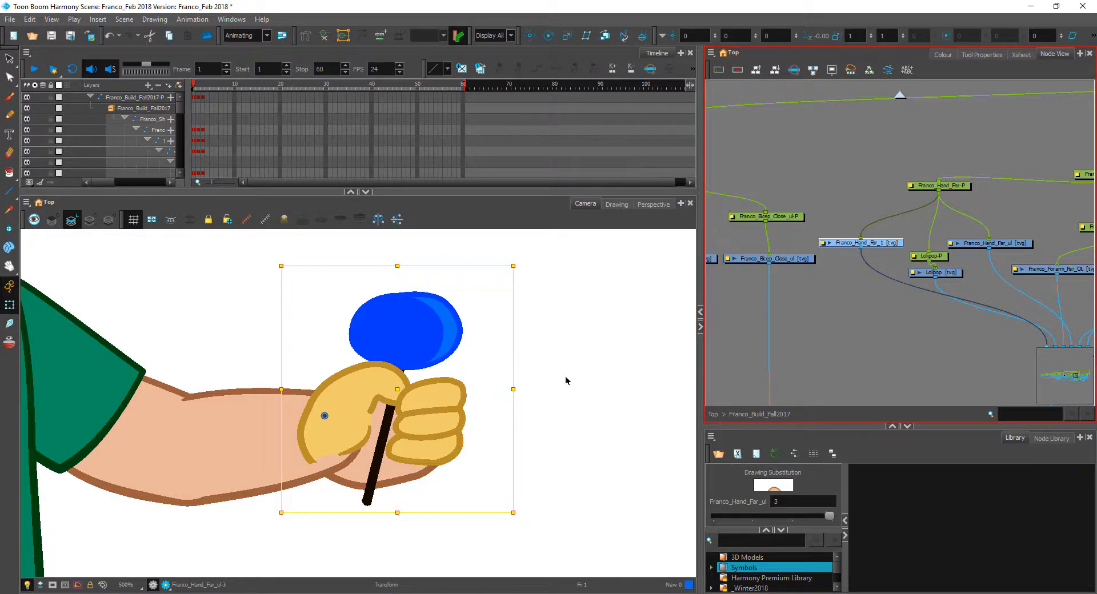
pyautogui.click(397, 410)
pyautogui.moveTo(429, 430); pyautogui.dragTo(442, 447)
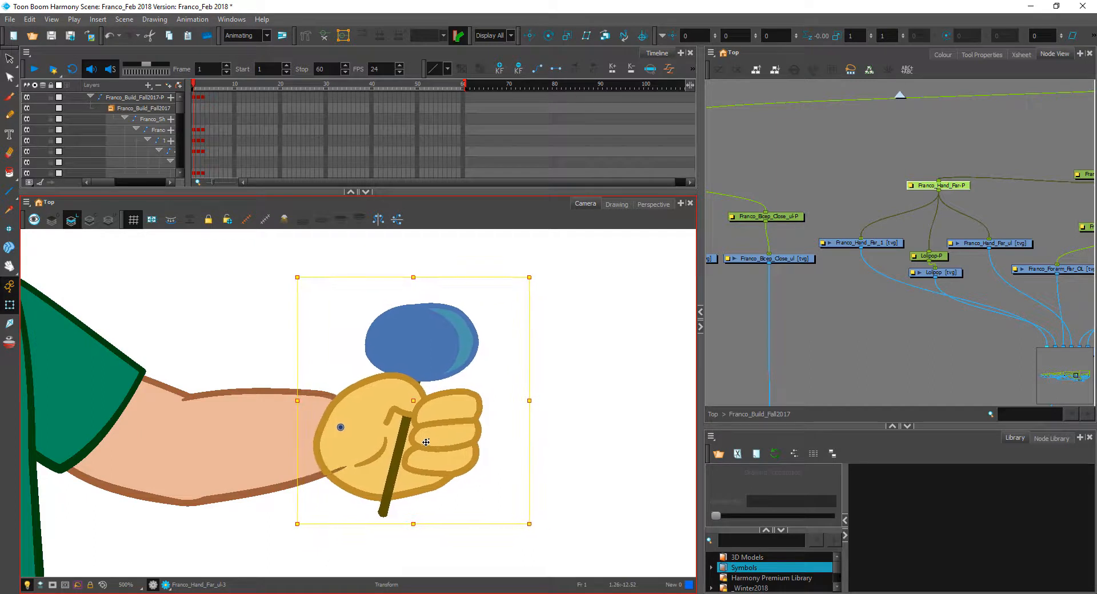
pyautogui.moveTo(358, 444); pyautogui.dragTo(346, 432)
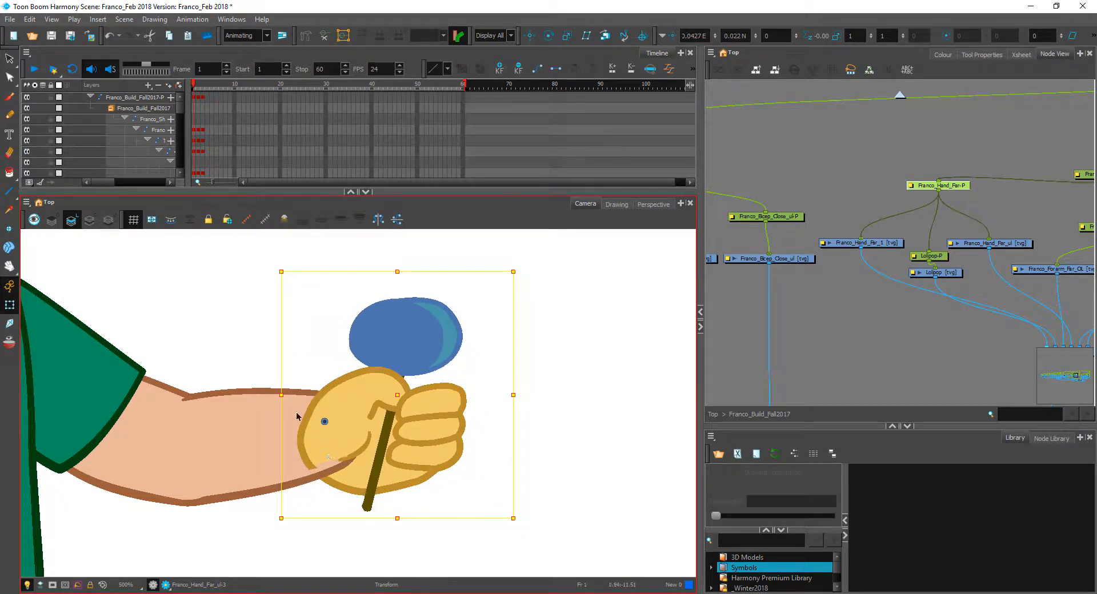
pyautogui.click(844, 313)
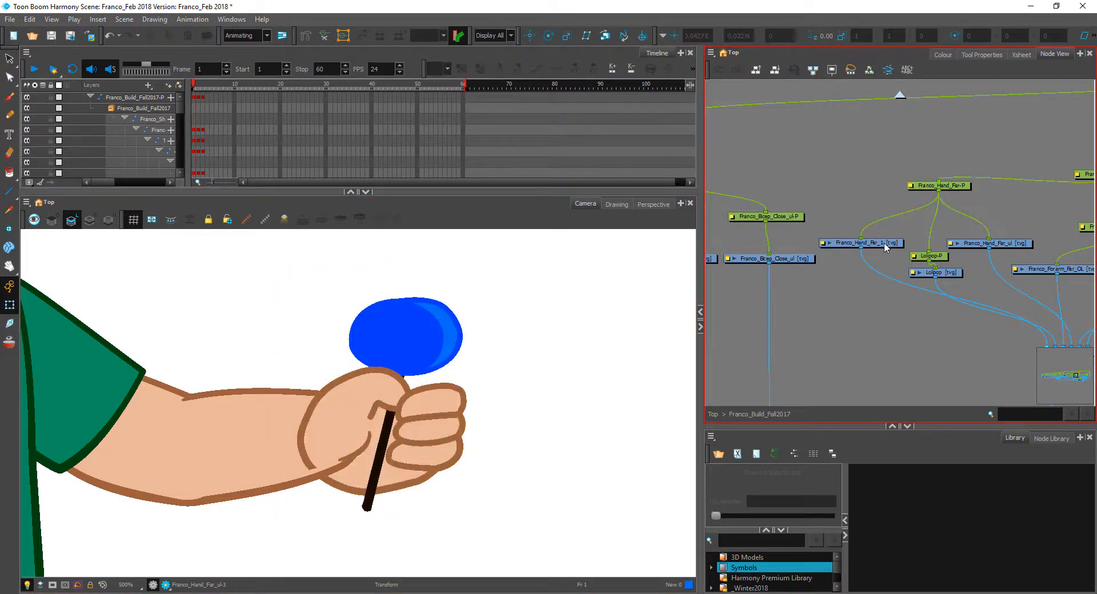
# - Show Franco_Hand_Far_1 in the Drawing view, make Overlay its active art layer, and return to the Camera view
pyautogui.click(617, 205)
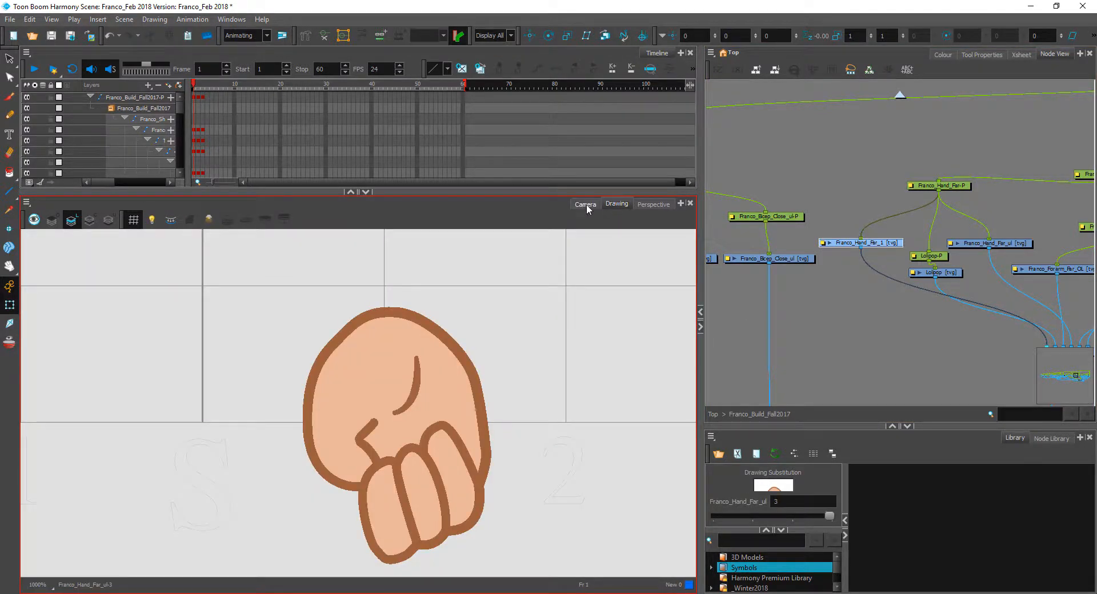
pyautogui.click(52, 219)
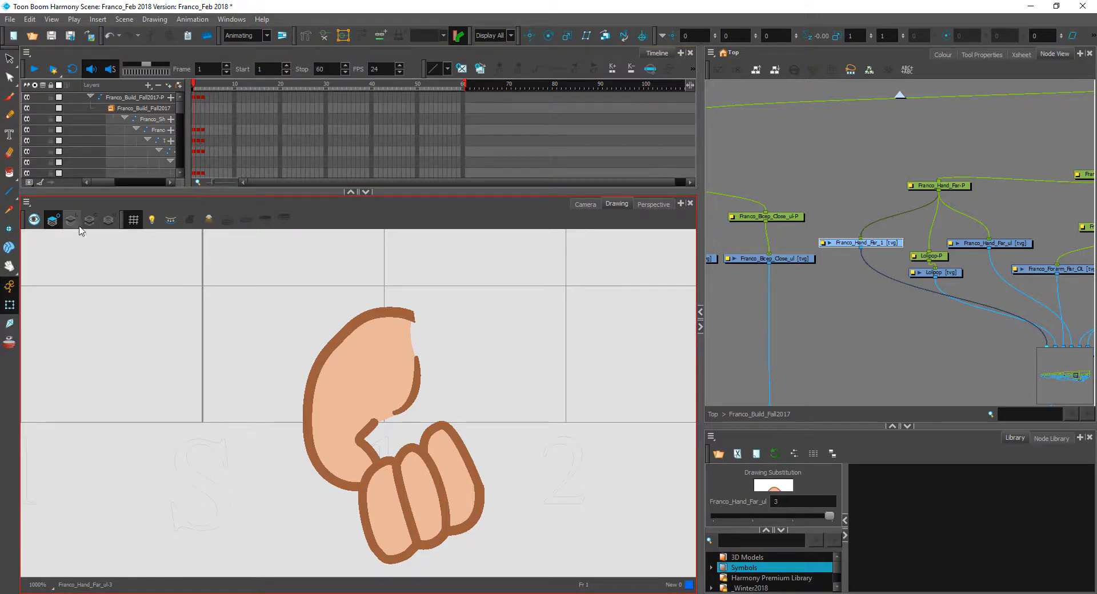
pyautogui.click(586, 205)
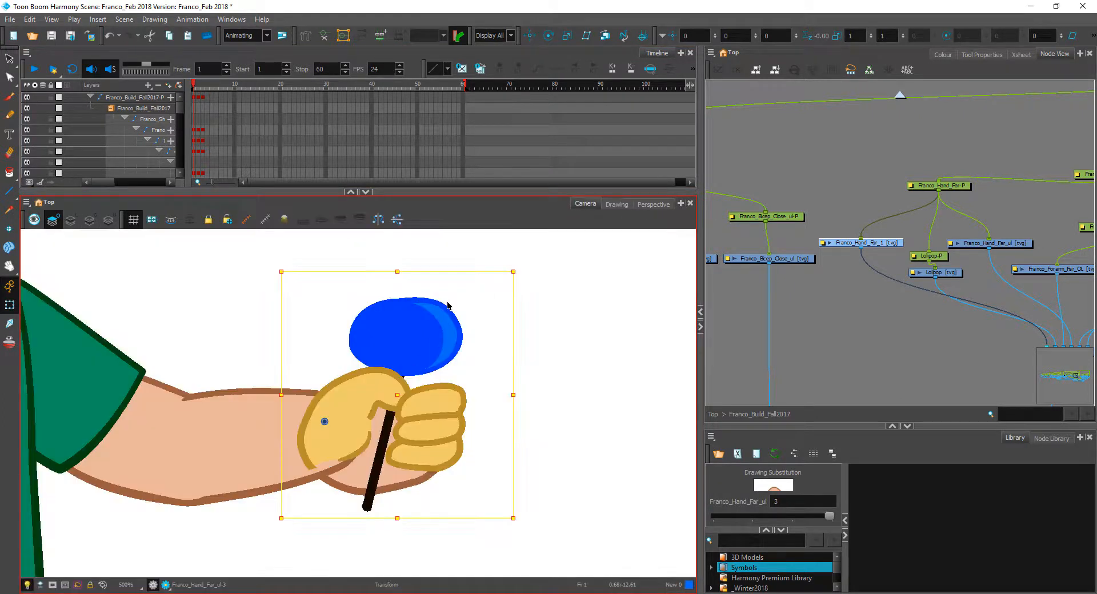
# - Delete the wrist-side contour points of Franco_Hand_Far_1's overlay outline with the Contour Editor so the stroke stops partway around the thumb base
pyautogui.scroll(3, 367, 390)
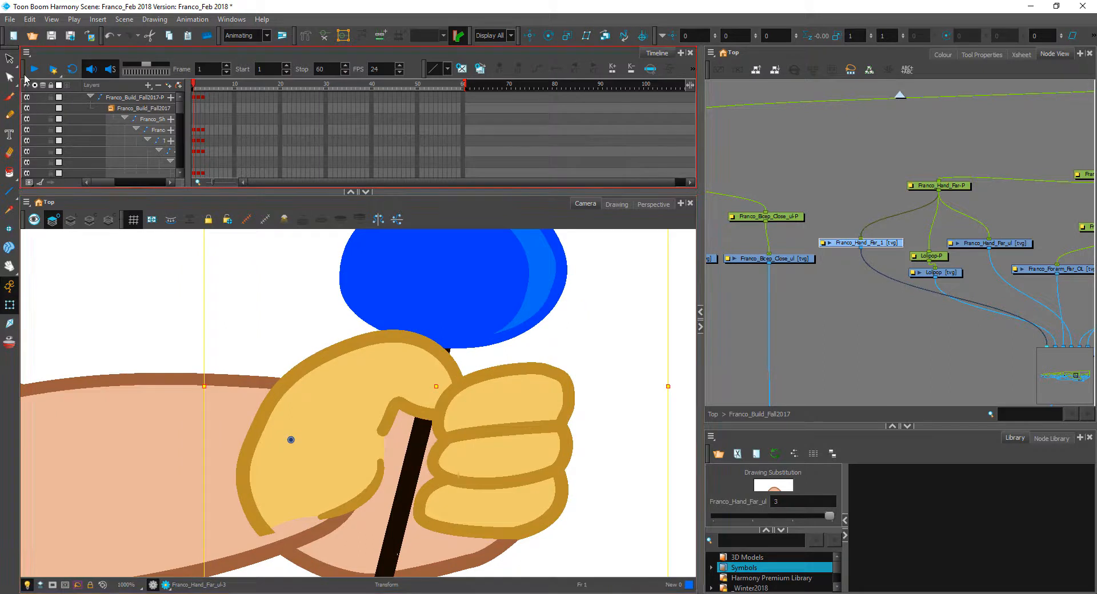
pyautogui.click(8, 83)
pyautogui.click(263, 424)
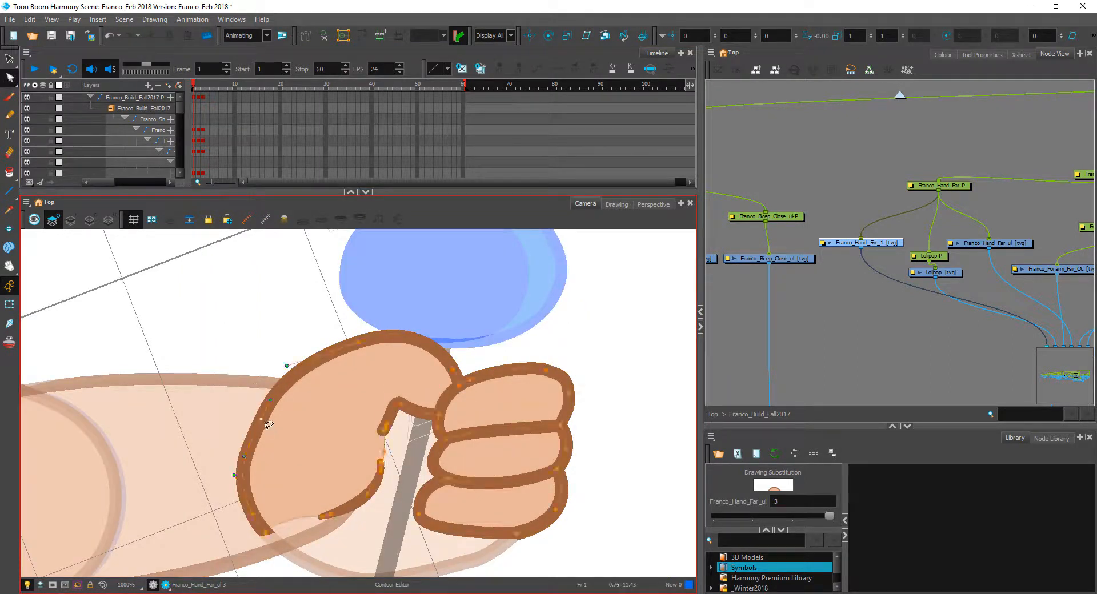
pyautogui.click(249, 448)
pyautogui.press('Delete')
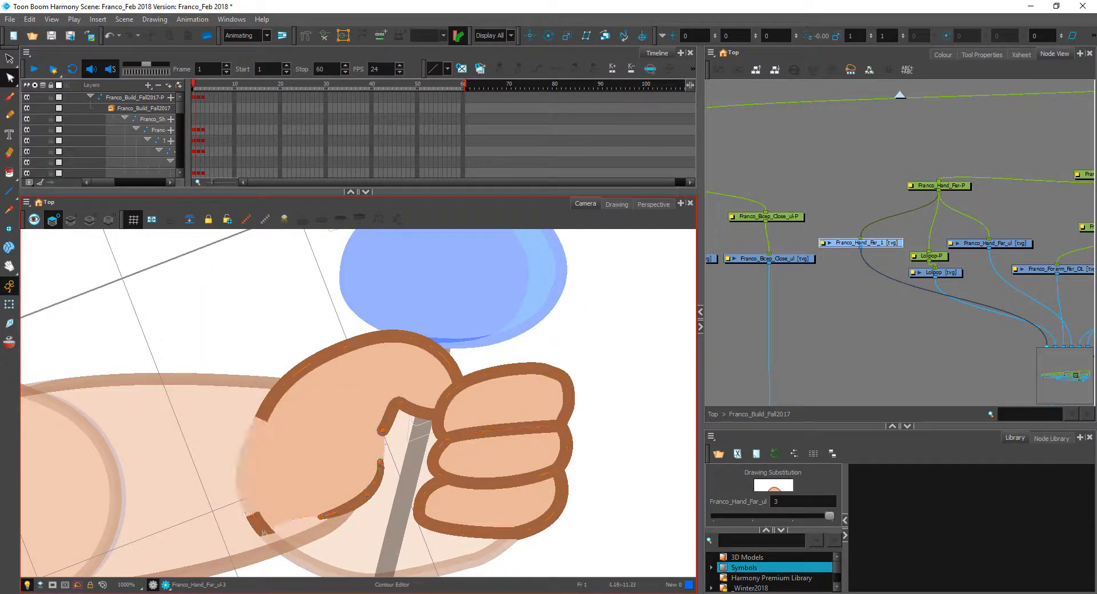
pyautogui.click(259, 524)
pyautogui.press('Delete')
pyautogui.click(268, 531)
pyautogui.press('Delete')
pyautogui.click(263, 521)
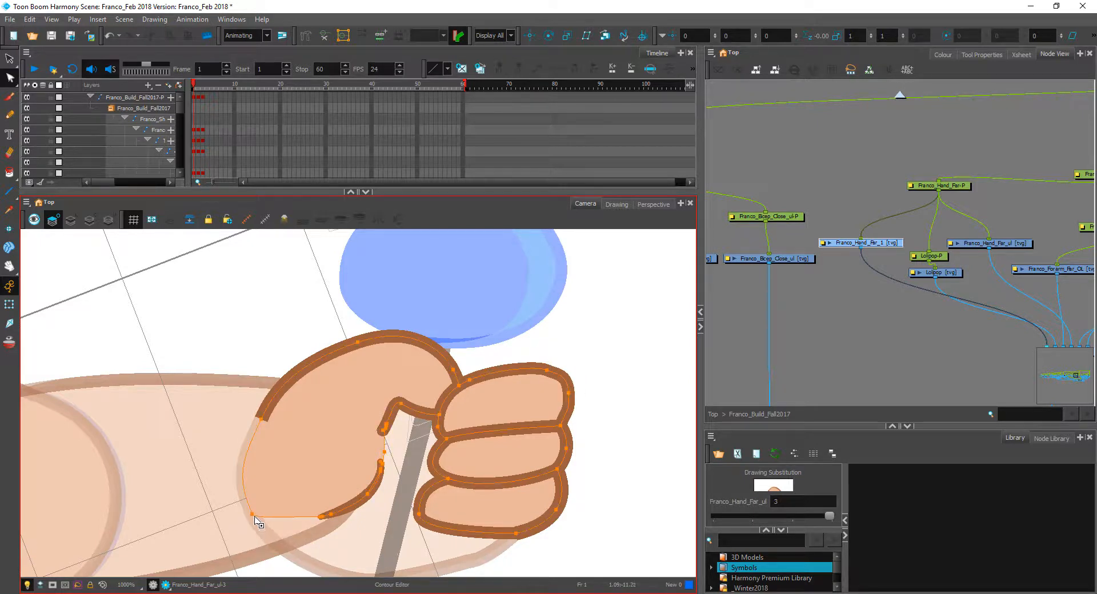
# - Reshape the overlay fill's open wrist edge so it bulges over the forearm and covers its outline
pyautogui.moveTo(271, 534); pyautogui.dragTo(272, 539)
pyautogui.click(322, 520)
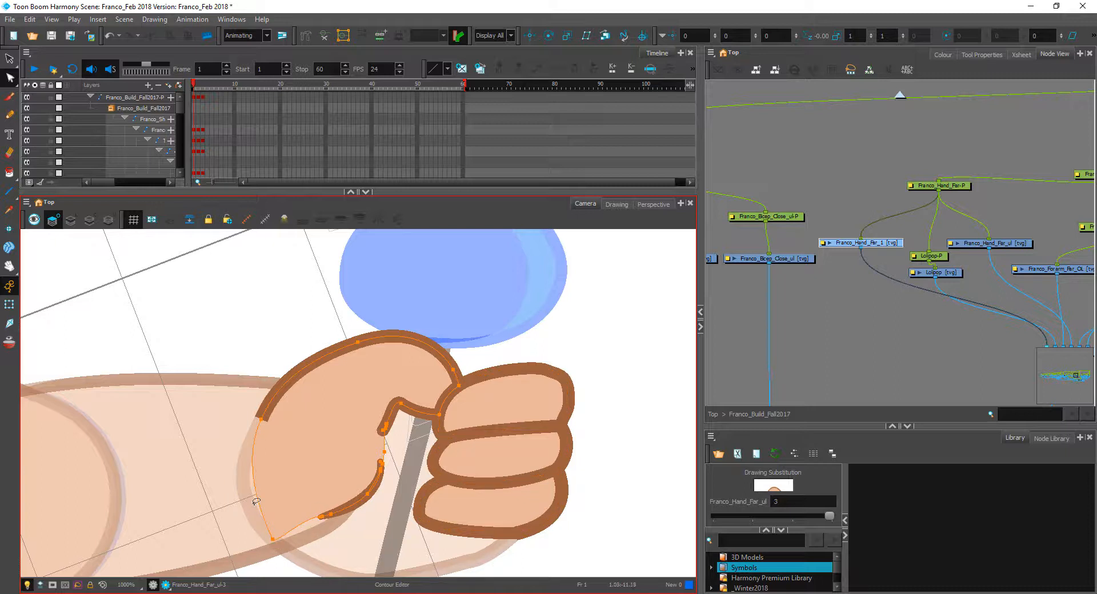
pyautogui.moveTo(279, 541)
pyautogui.mouseDown()
pyautogui.moveTo(261, 547)
pyautogui.moveTo(296, 549)
pyautogui.mouseUp()
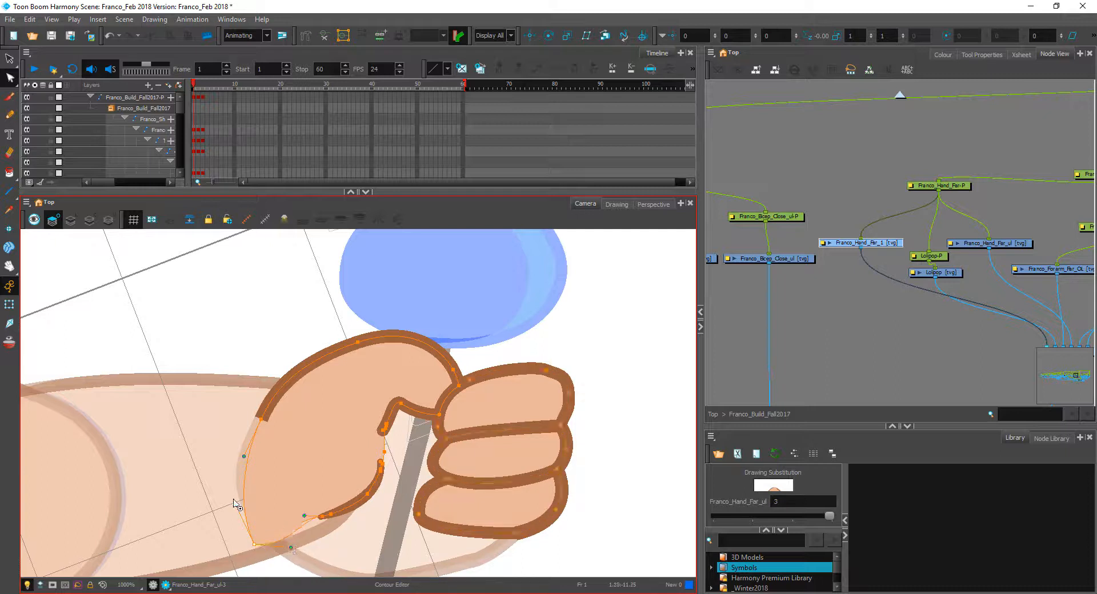
pyautogui.moveTo(238, 507); pyautogui.dragTo(240, 400)
pyautogui.click(175, 409)
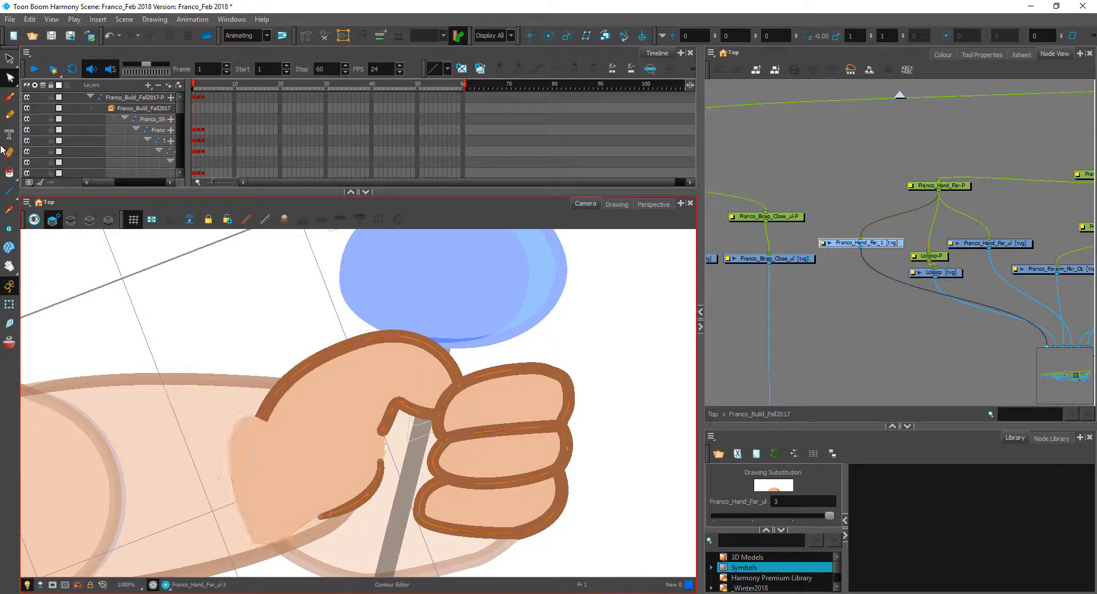
# - Set the end cap of the overlay's upper thumb stroke to Round and review the fist in the Drawing and Camera views
pyautogui.click(9, 60)
pyautogui.click(272, 403)
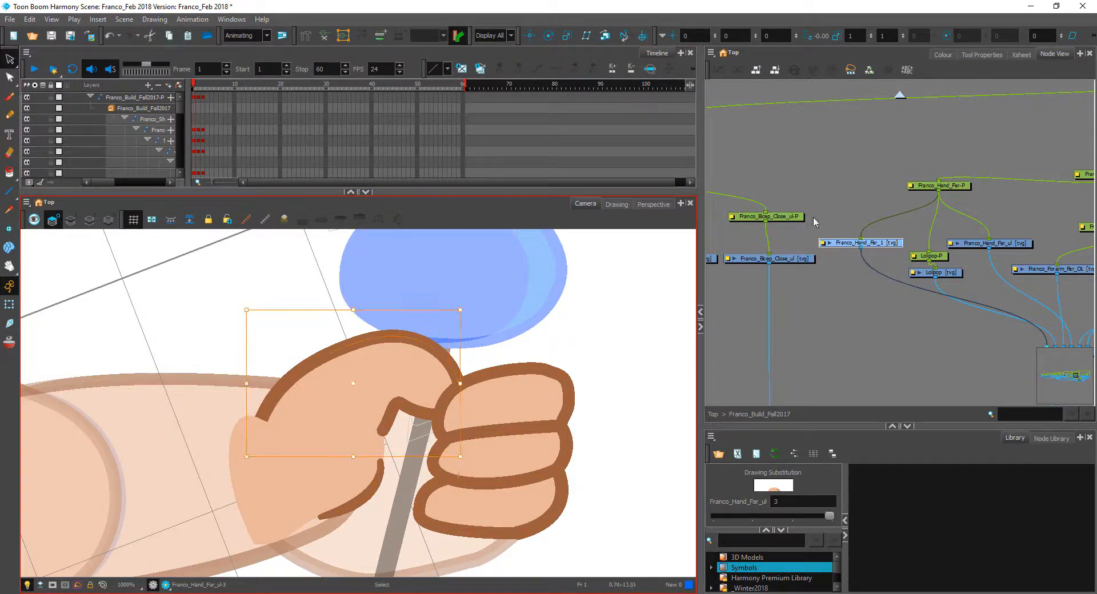
pyautogui.click(981, 54)
pyautogui.click(780, 326)
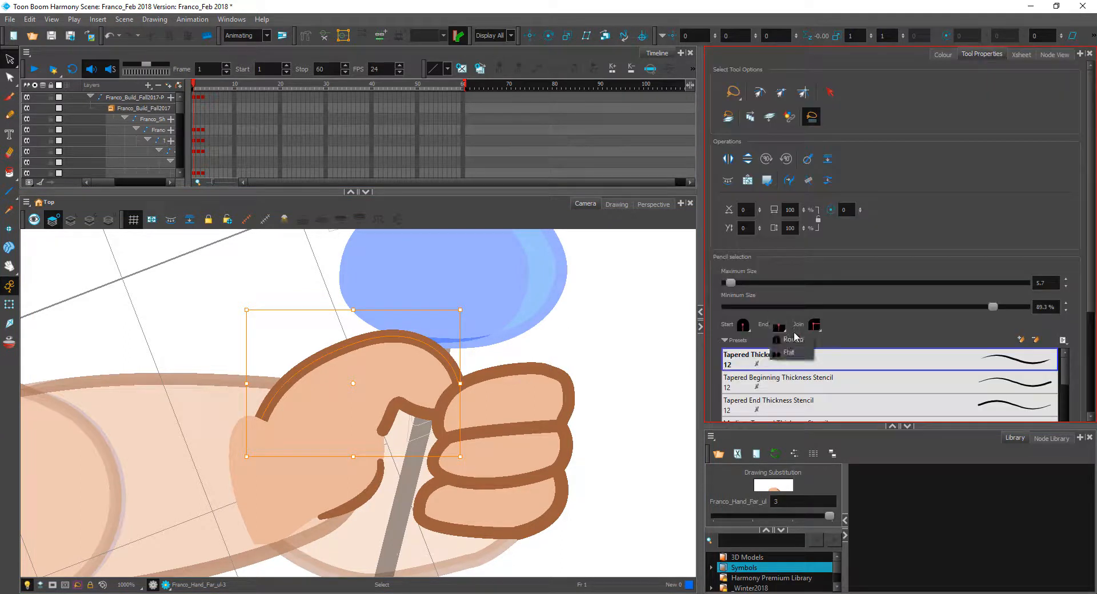
pyautogui.click(624, 350)
pyautogui.click(616, 204)
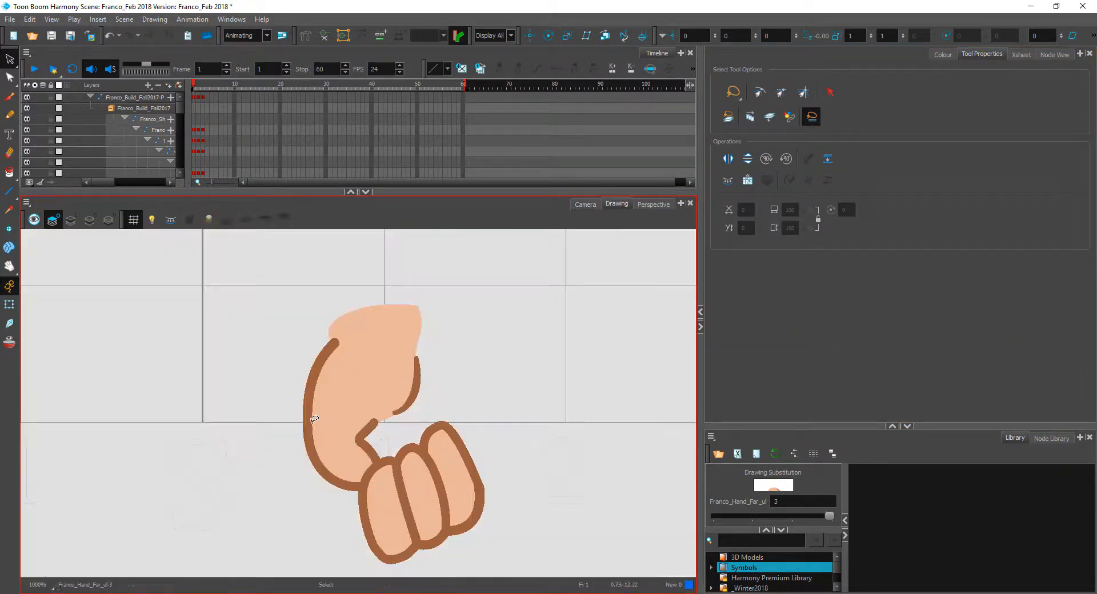
pyautogui.click(585, 204)
pyautogui.click(10, 305)
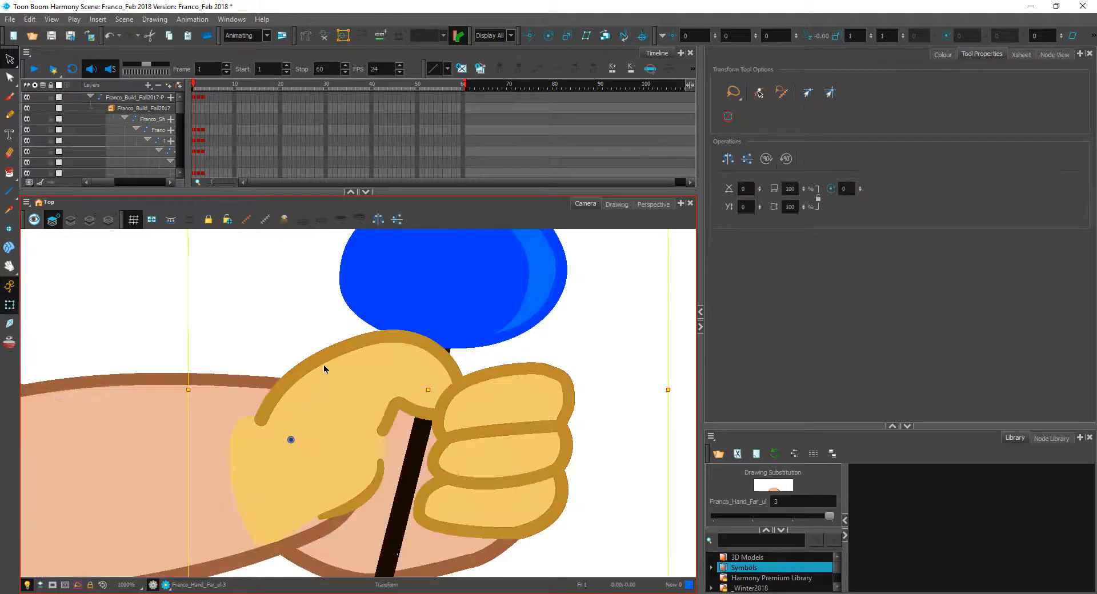
pyautogui.click(276, 332)
pyautogui.scroll(-4, 318, 465)
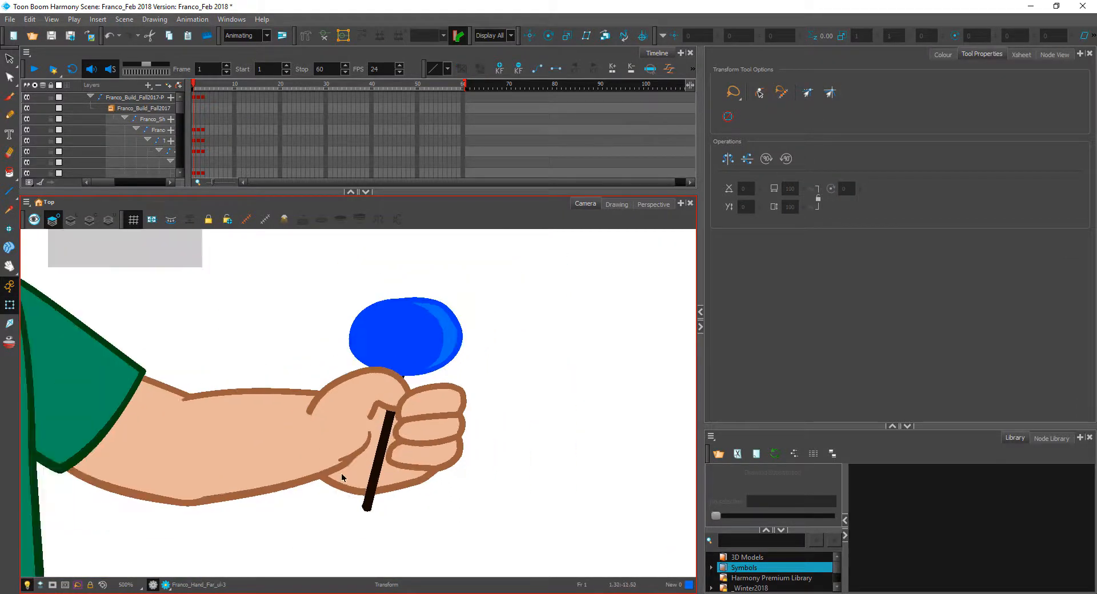
# - Add a contour point on the lower edge of the overlay palm fill, between the wrist corner and the thumb crease
pyautogui.scroll(4, 361, 497)
pyautogui.click(343, 501)
pyautogui.moveTo(361, 529); pyautogui.dragTo(324, 487)
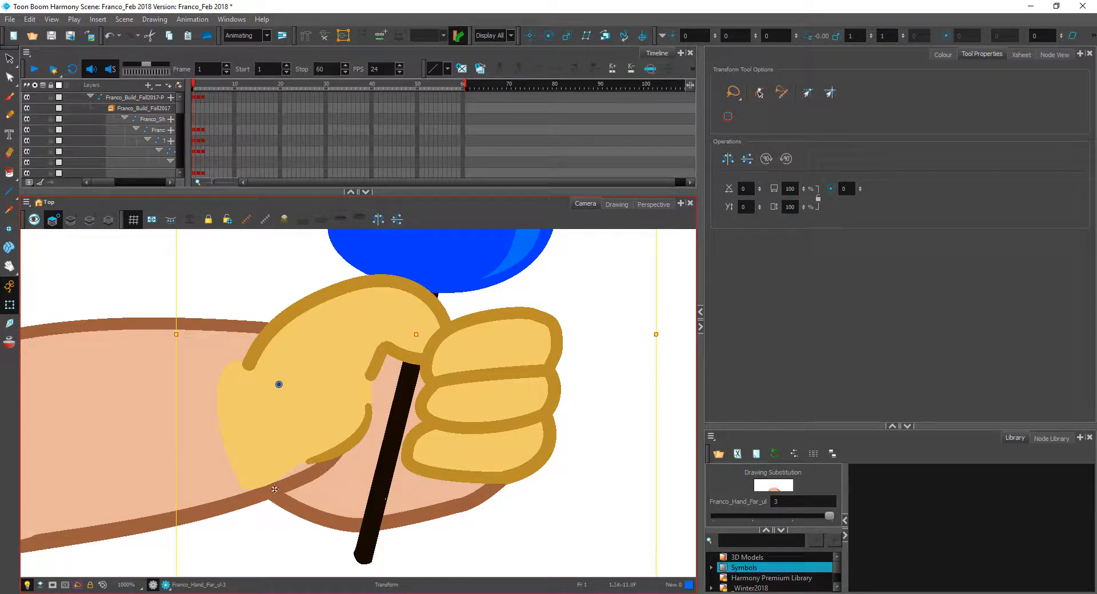
pyautogui.hotkey('alt', 'q')
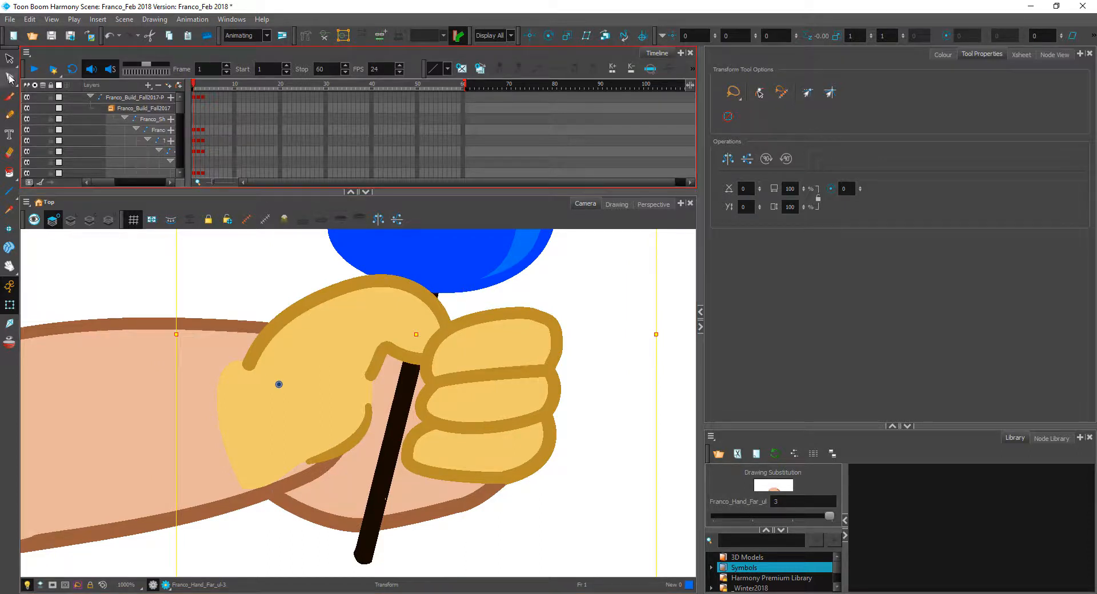
pyautogui.click(291, 475)
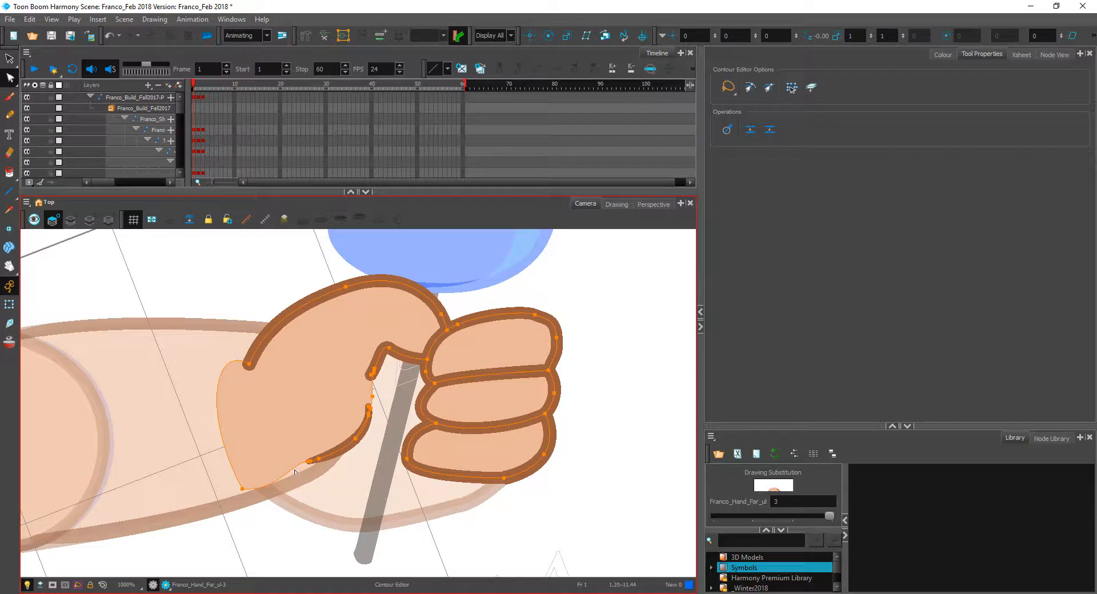
pyautogui.keyDown('ctrl'); pyautogui.click(297, 471); pyautogui.keyUp('ctrl')
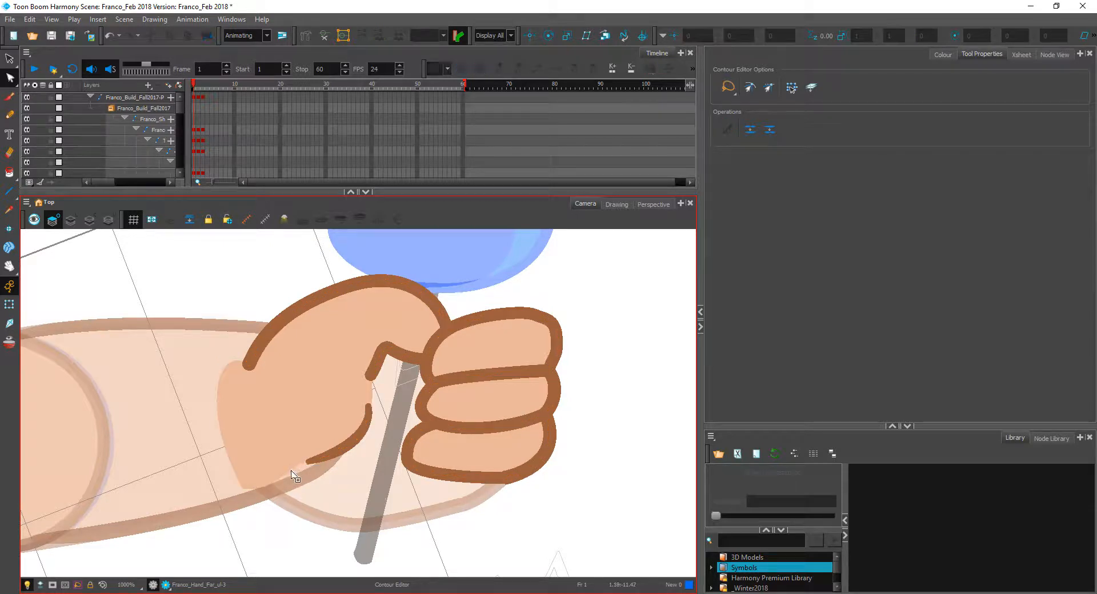
pyautogui.keyDown('ctrl'); pyautogui.click(291, 472); pyautogui.keyUp('ctrl')
pyautogui.keyDown('ctrl'); pyautogui.click(290, 470); pyautogui.keyUp('ctrl')
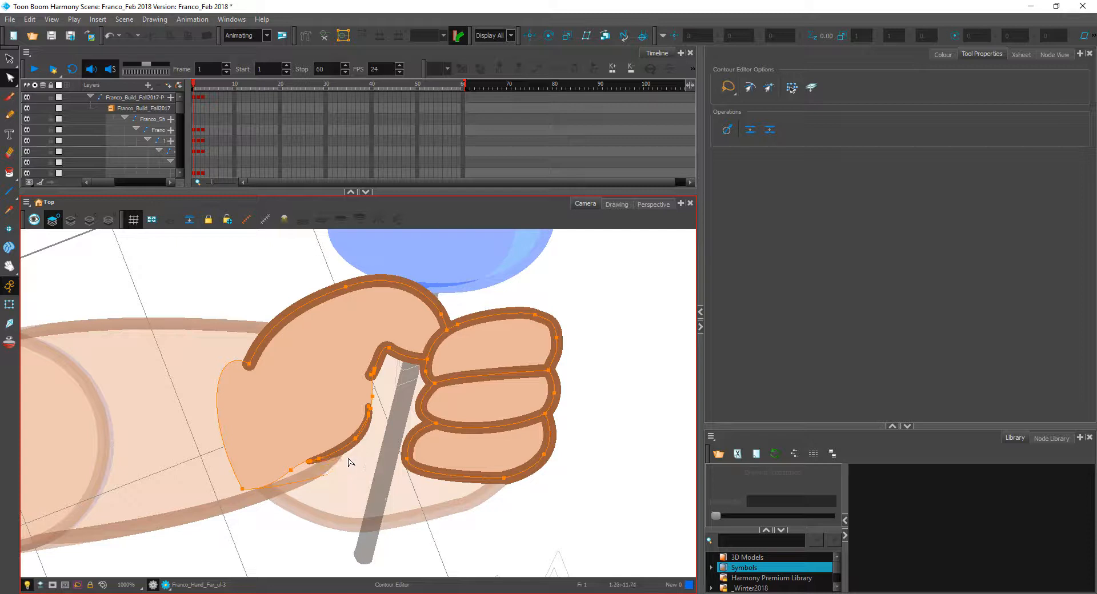
# - Pull the overlay fill's lower edge out past the thumb crease and round its wrist corner to hide the forearm line
pyautogui.moveTo(292, 470); pyautogui.dragTo(357, 455)
pyautogui.moveTo(242, 488); pyautogui.dragTo(325, 505)
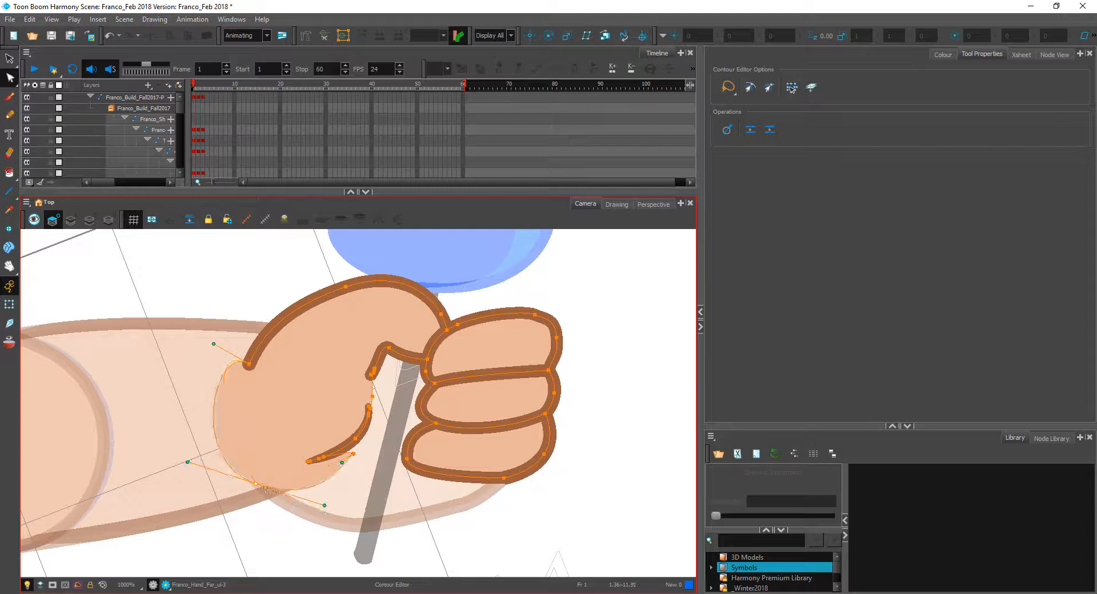
pyautogui.moveTo(258, 488); pyautogui.dragTo(260, 492)
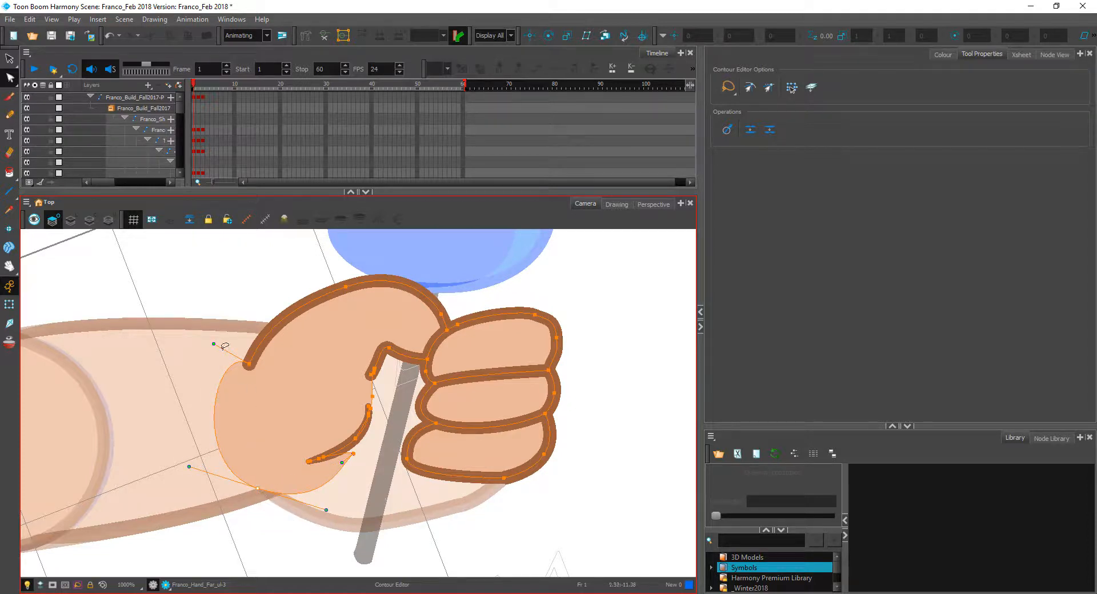
pyautogui.hotkey('shift', 't')
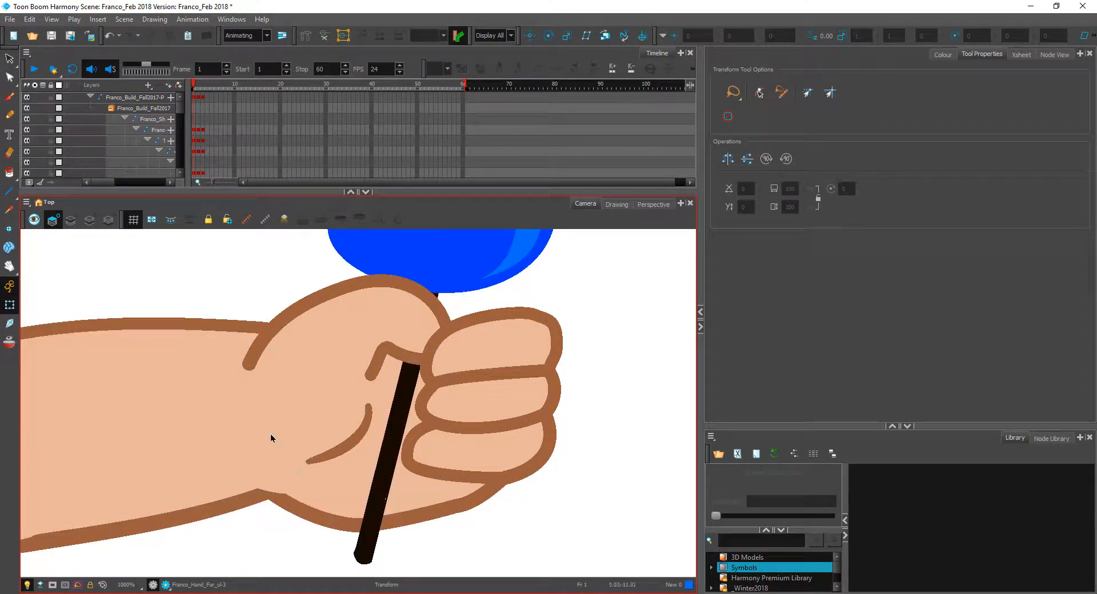
# - Move the Lolipop-P peg up so the candy sits above the fist and the stick ends inside the palm
pyautogui.scroll(-9, 294, 434)
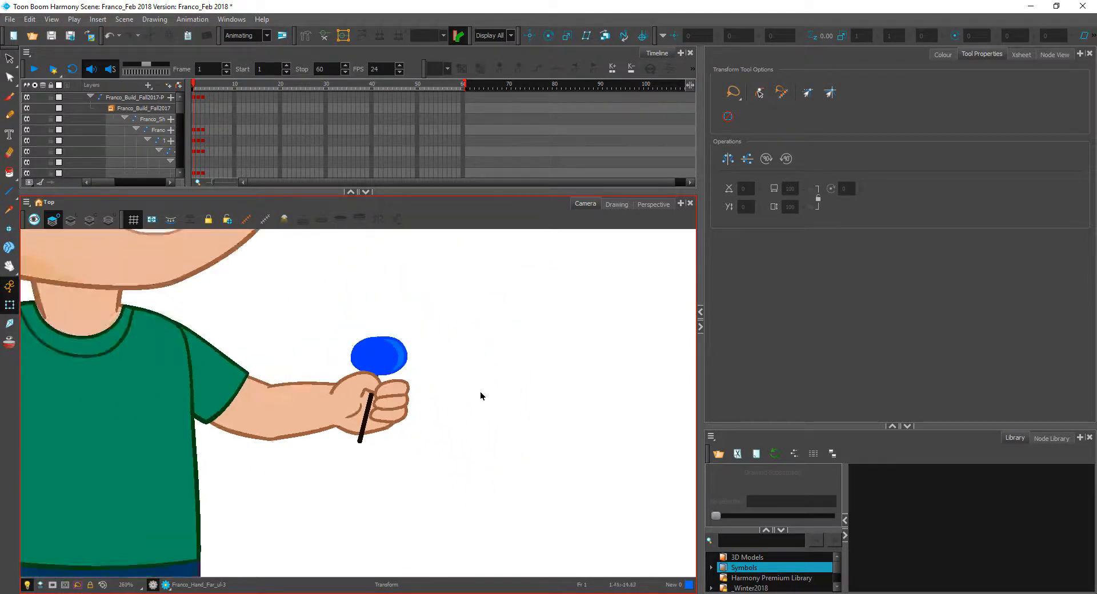
pyautogui.click(370, 373)
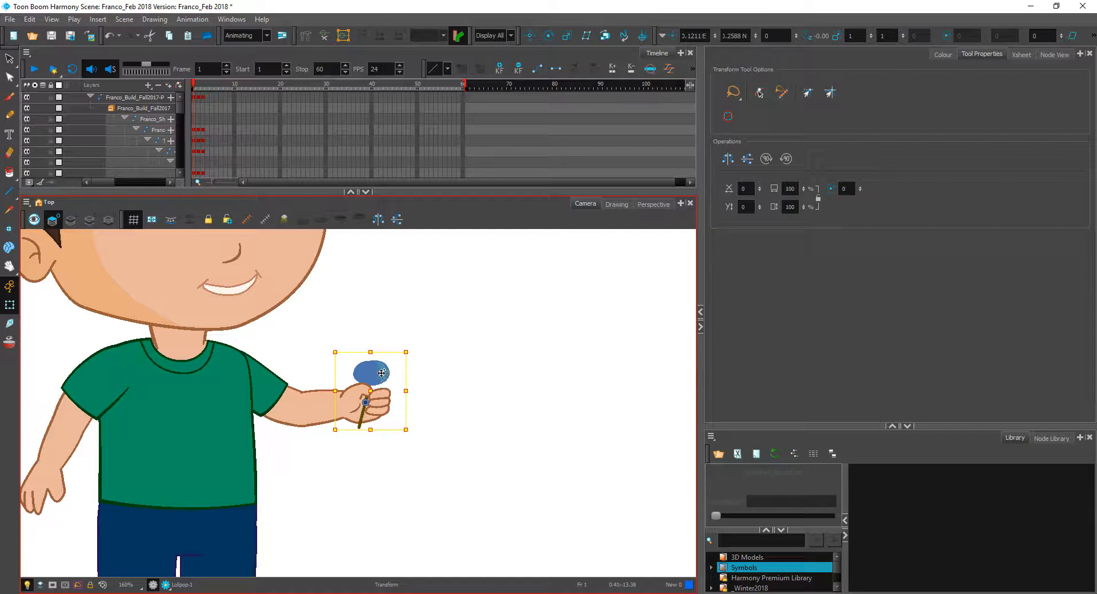
pyautogui.moveTo(391, 379); pyautogui.dragTo(414, 336)
pyautogui.scroll(5, 413, 355)
pyautogui.scroll(1, 425, 285)
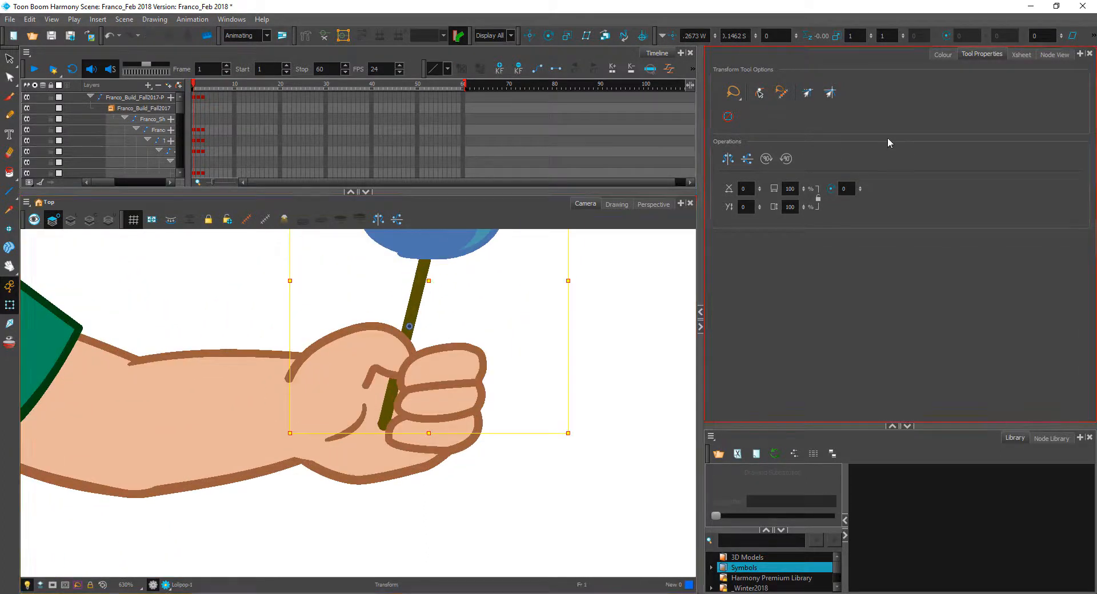
# - Reposition the Franco_Hand_Far_ul and Franco_Hand_Far_1 nodes on either side of the lollipop nodes in the Node view
pyautogui.click(1055, 54)
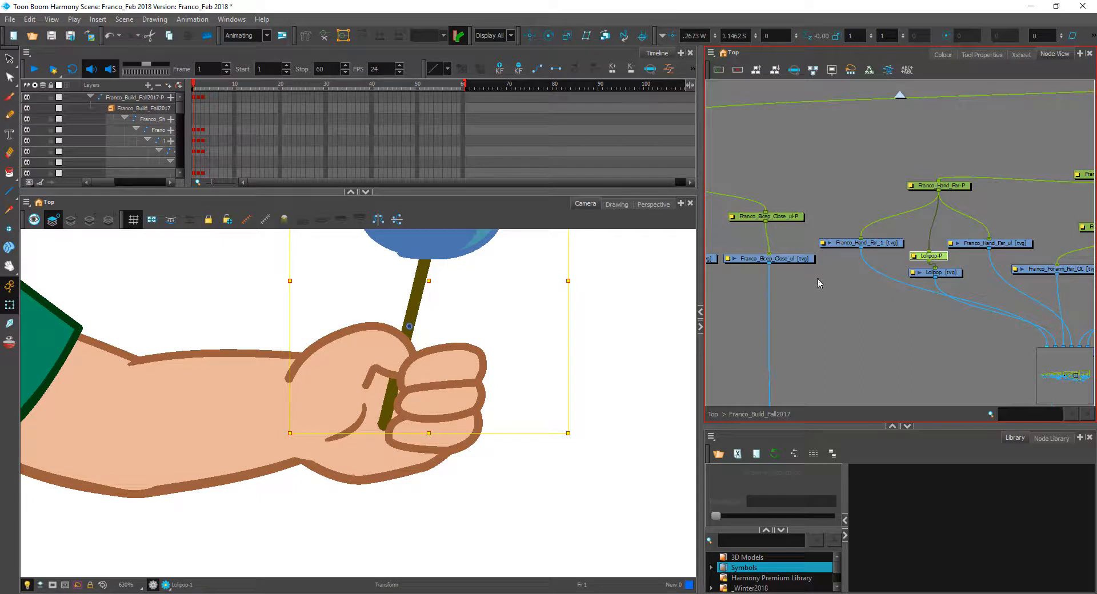
pyautogui.click(880, 248)
pyautogui.scroll(4, 1027, 241)
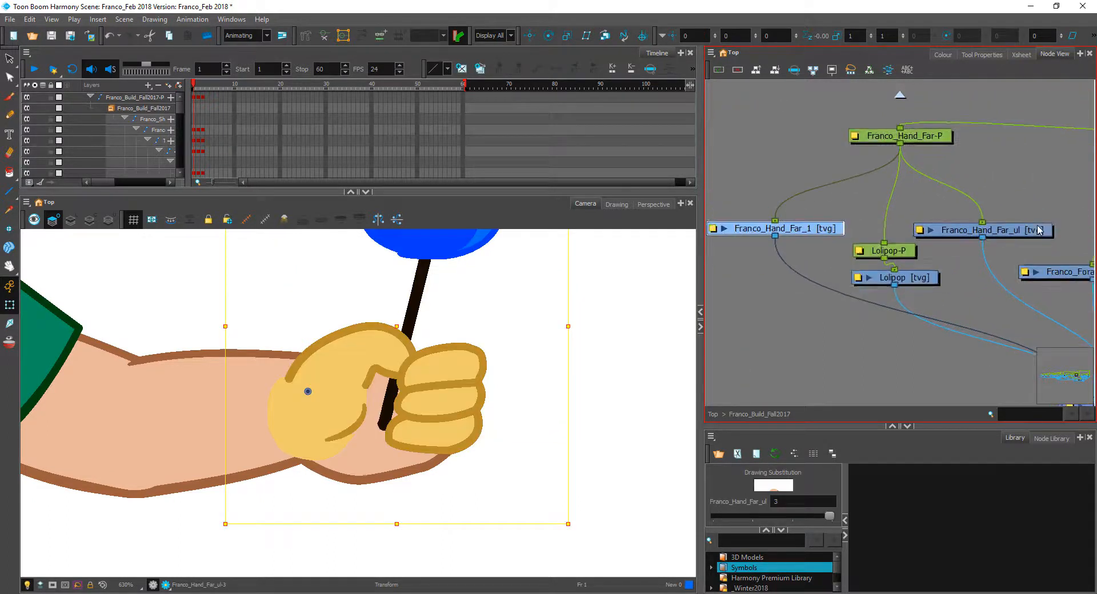
pyautogui.moveTo(1038, 230); pyautogui.dragTo(1056, 220)
pyautogui.moveTo(820, 238); pyautogui.dragTo(843, 240)
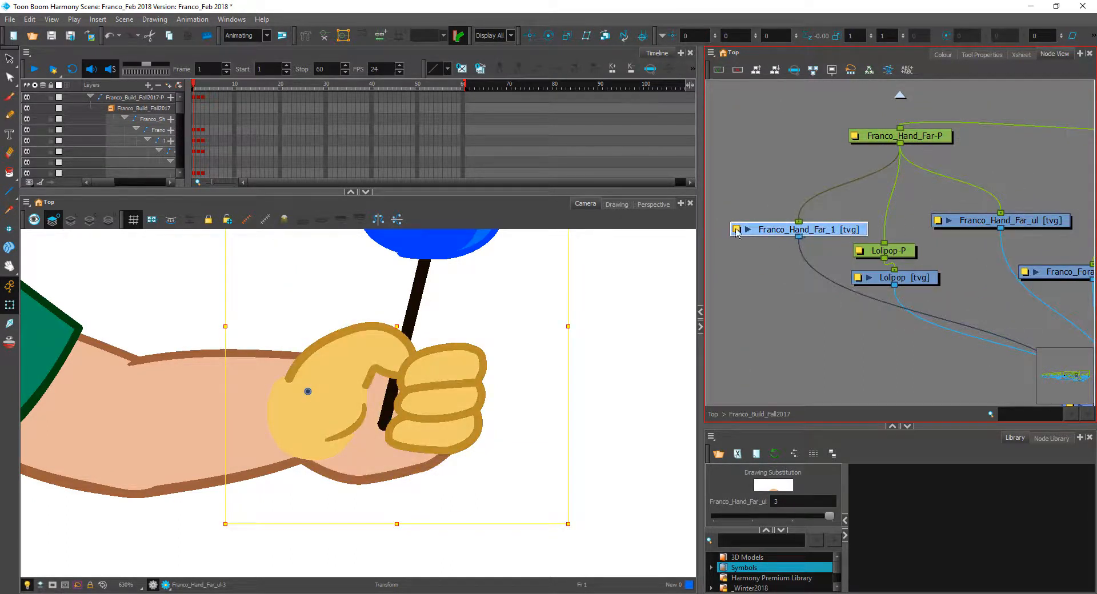
# - Inspect which art layers are enabled in the drawing properties of the Franco_Hand_Far_1 and Franco_Hand_Far_ul nodes
pyautogui.doubleClick(736, 235)
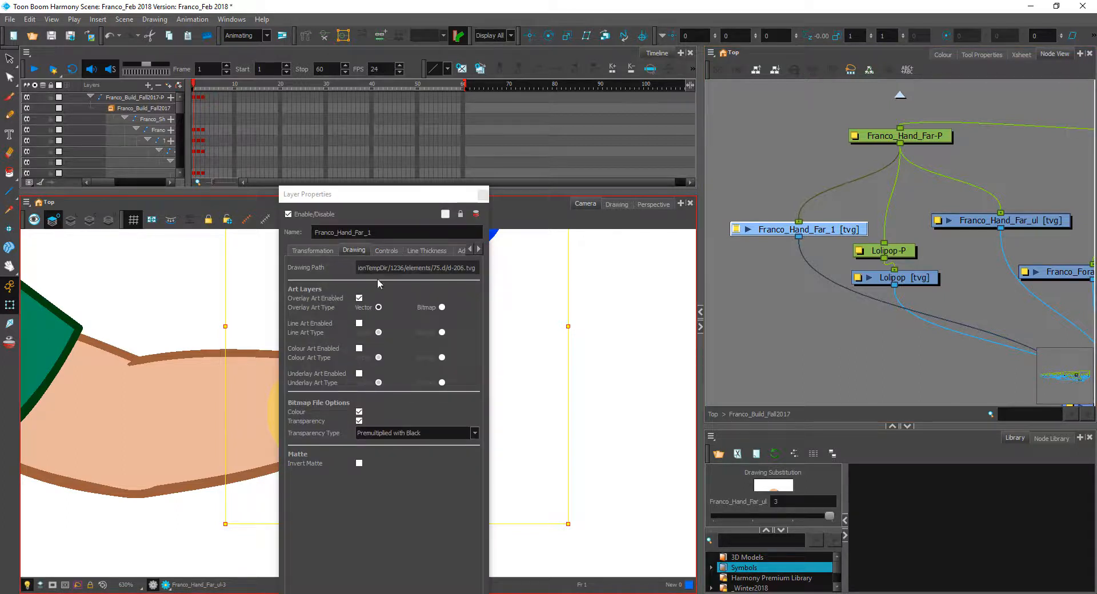
pyautogui.click(482, 194)
pyautogui.moveTo(1041, 224); pyautogui.dragTo(1033, 225)
pyautogui.doubleClick(928, 222)
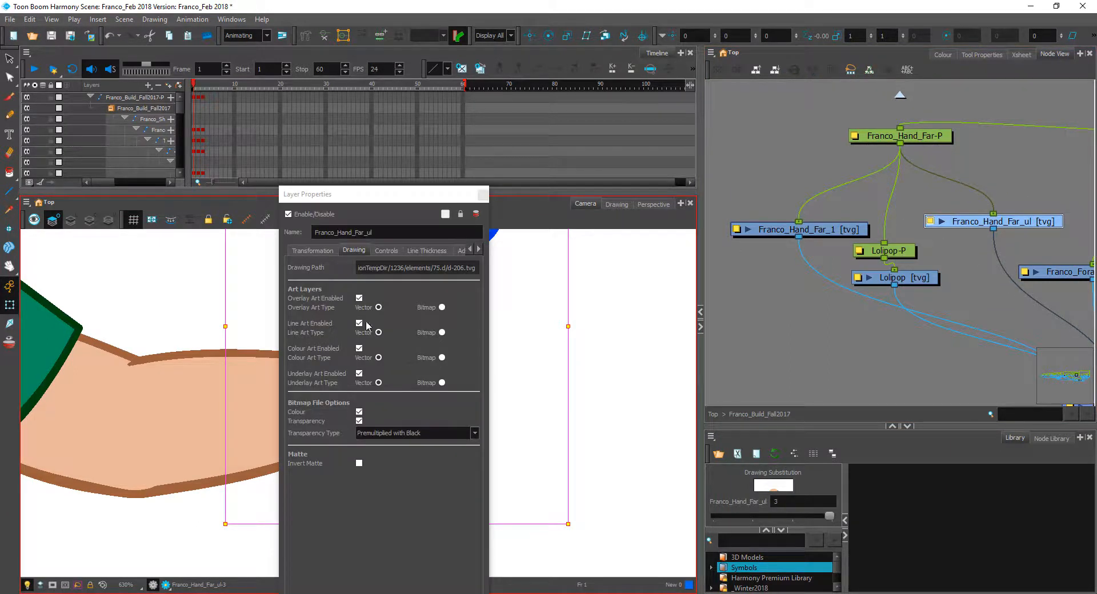
pyautogui.click(482, 195)
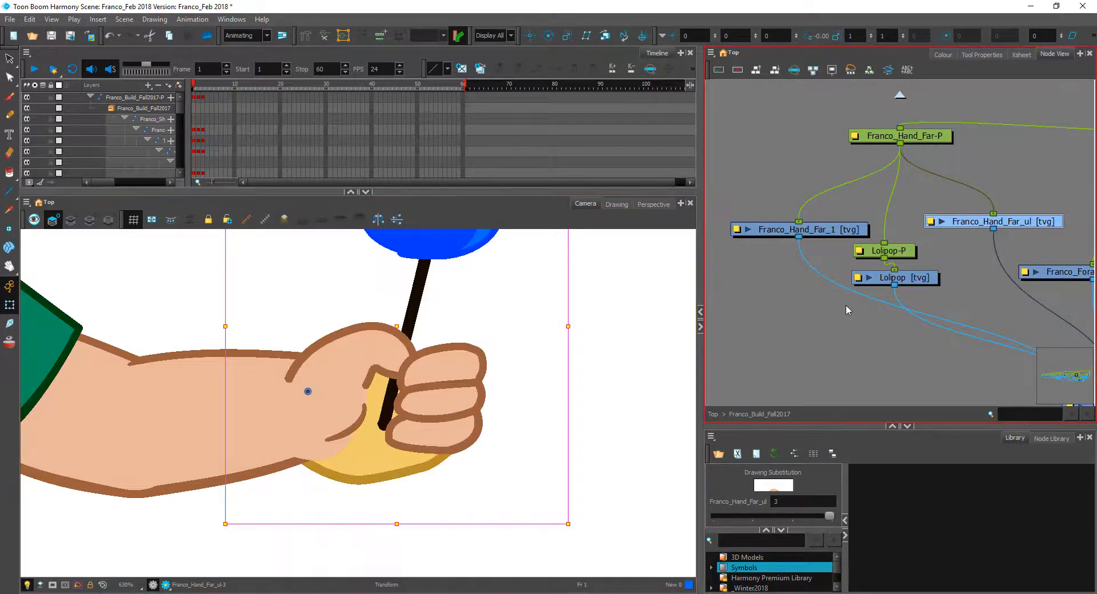
# - Reposition the Franco_Hand_Far-P peg, Franco_Hand_Far_1 and Lolipop-P nodes so the hand and lollipop branches are spread out clearly
pyautogui.moveTo(933, 140); pyautogui.dragTo(920, 145)
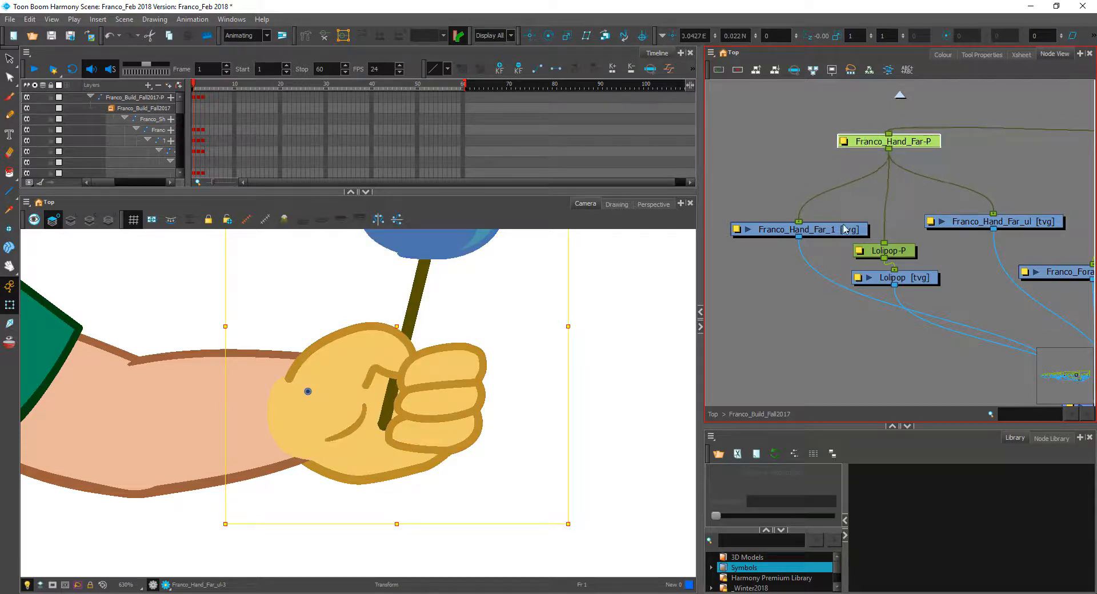
pyautogui.moveTo(849, 235); pyautogui.dragTo(826, 239)
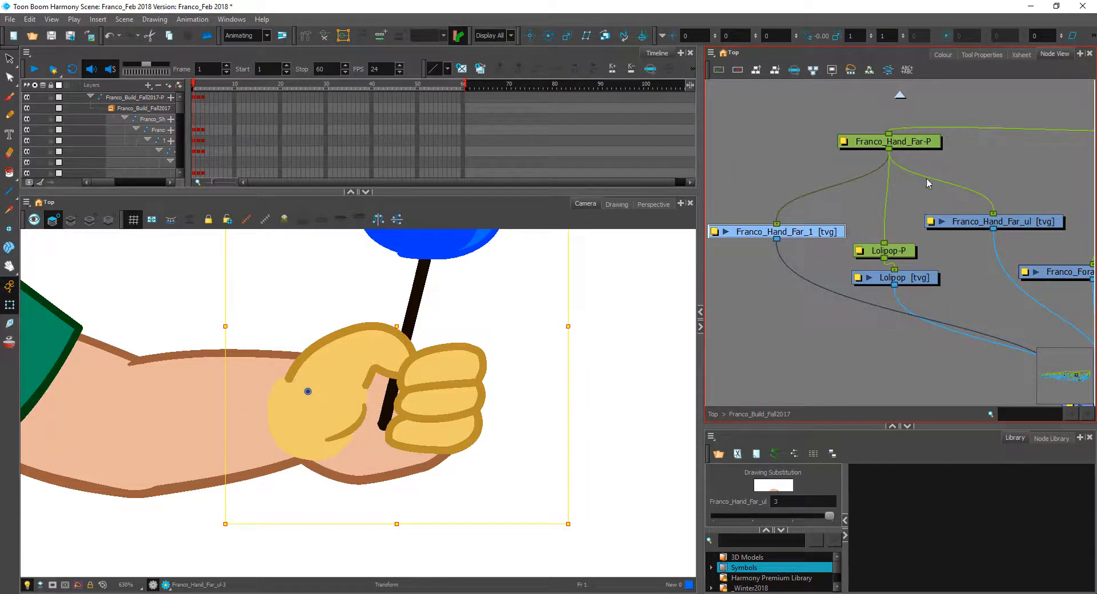
pyautogui.moveTo(937, 140); pyautogui.dragTo(914, 154)
pyautogui.click(908, 249)
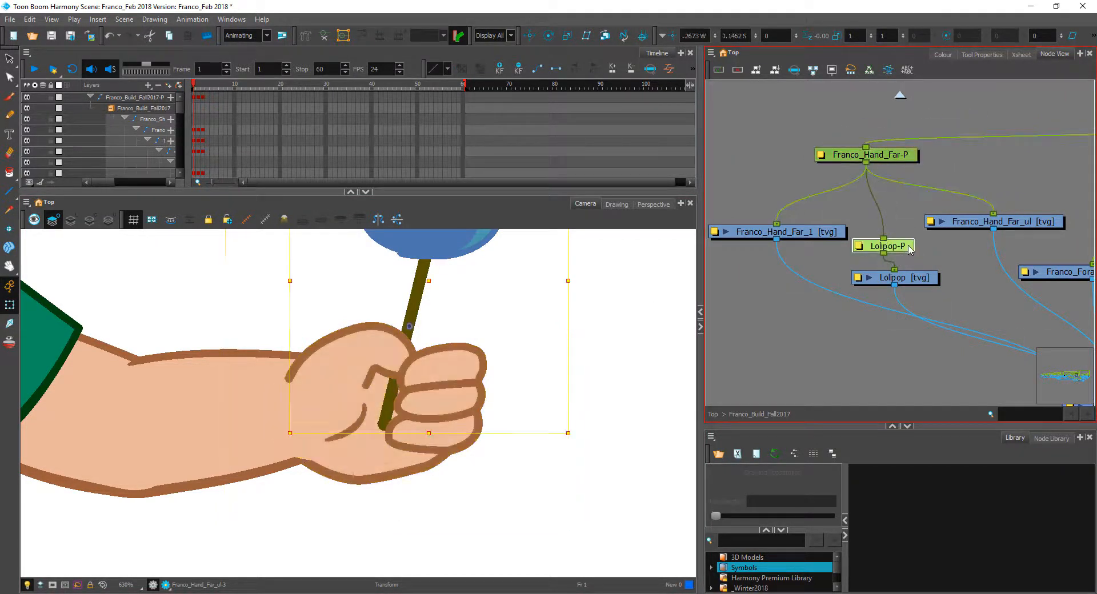
pyautogui.moveTo(910, 250); pyautogui.dragTo(915, 245)
# - Lower the lollipop in the fist, and rotate the Franco_Hand_Far-P peg about 14 degrees clockwise so hand and candy tilt together
pyautogui.scroll(-2, 483, 317)
pyautogui.moveTo(416, 306); pyautogui.dragTo(428, 324)
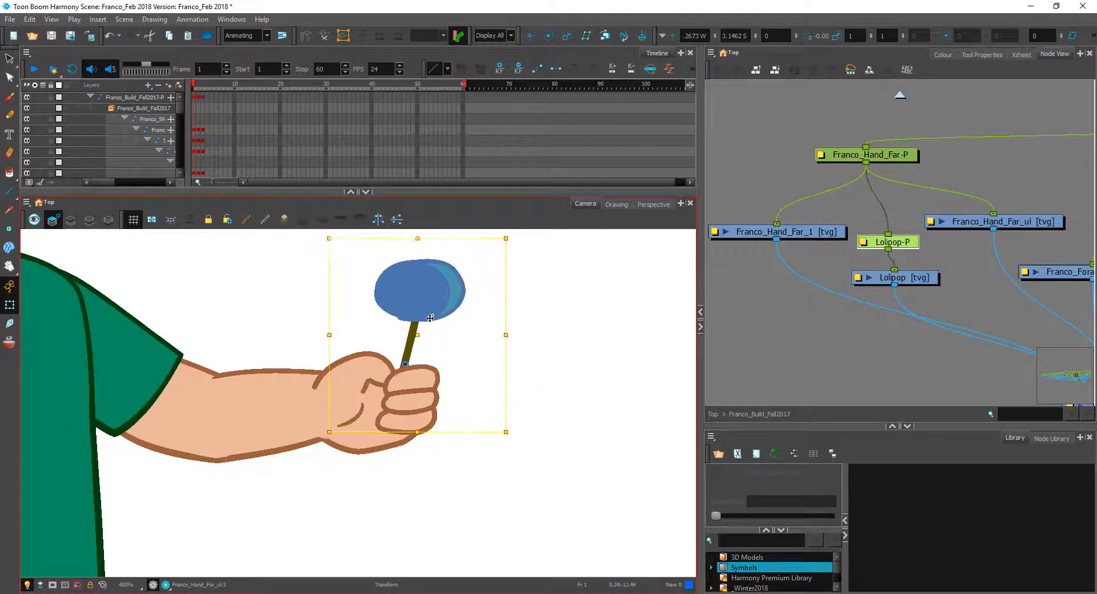
pyautogui.click(421, 384)
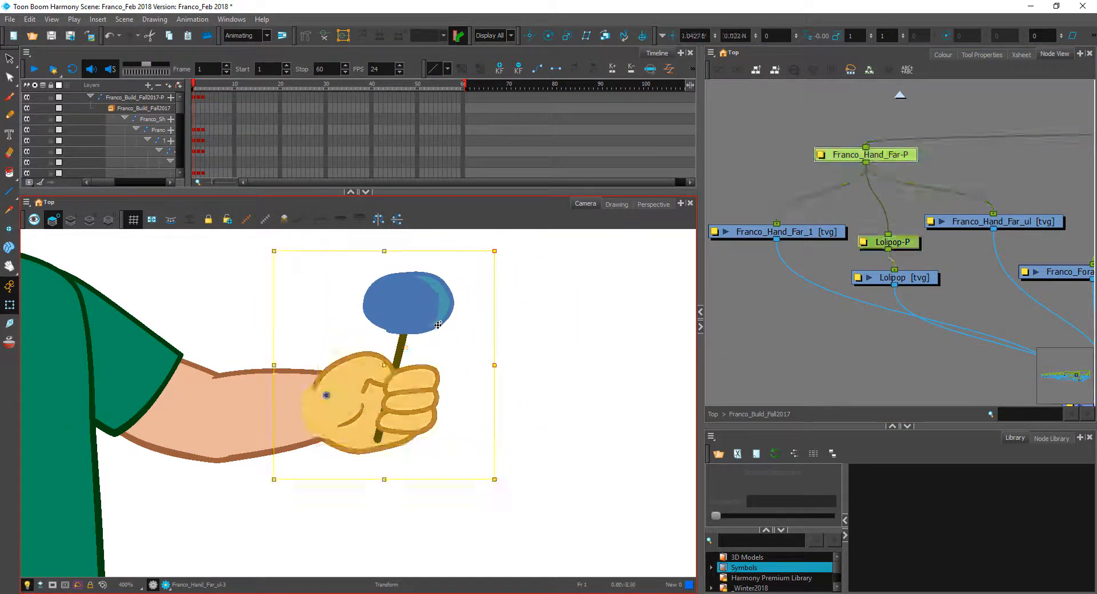
pyautogui.moveTo(502, 247); pyautogui.dragTo(529, 290)
# - Try shifting the rotated hand and lollipop slightly upward at the wrist, and undo that shift
pyautogui.moveTo(377, 382); pyautogui.dragTo(376, 374)
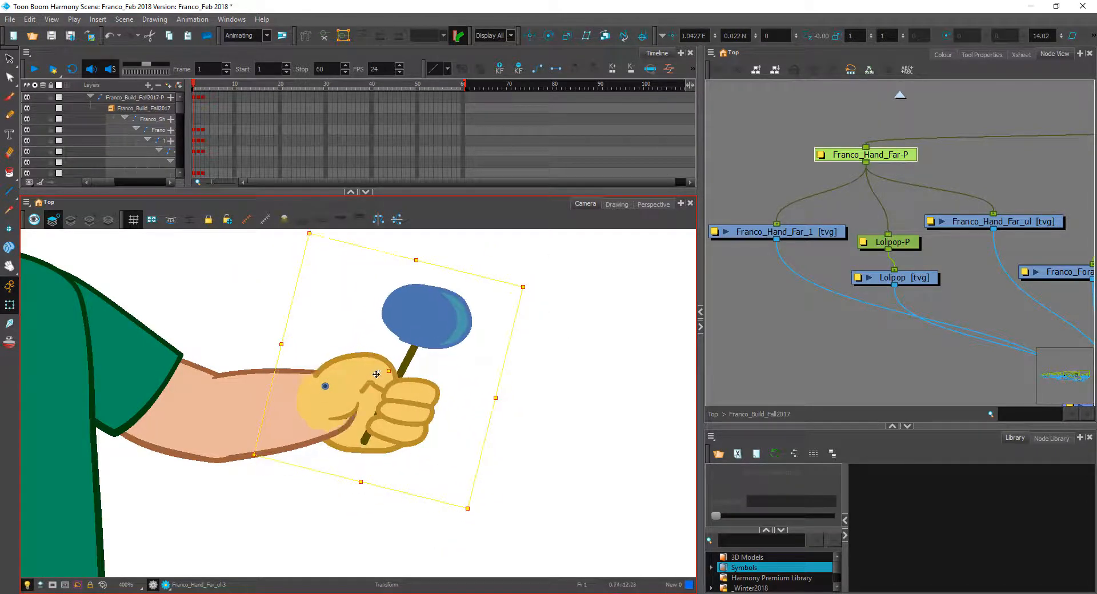
pyautogui.click(581, 355)
pyautogui.hotkey('ctrl', 'z')
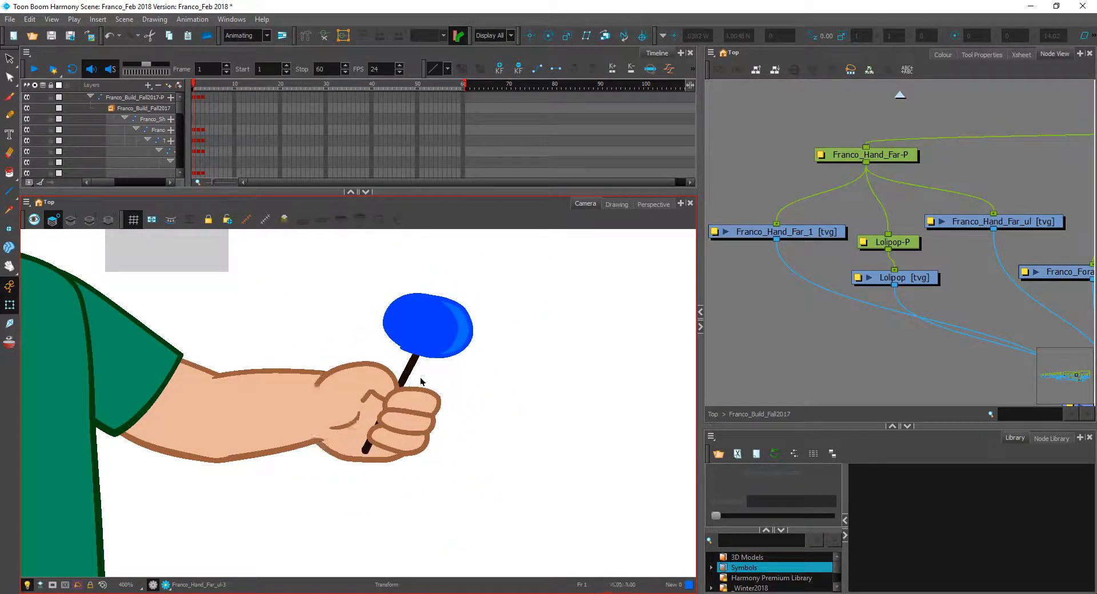
pyautogui.scroll(-2, 537, 340)
pyautogui.scroll(-4, 535, 343)
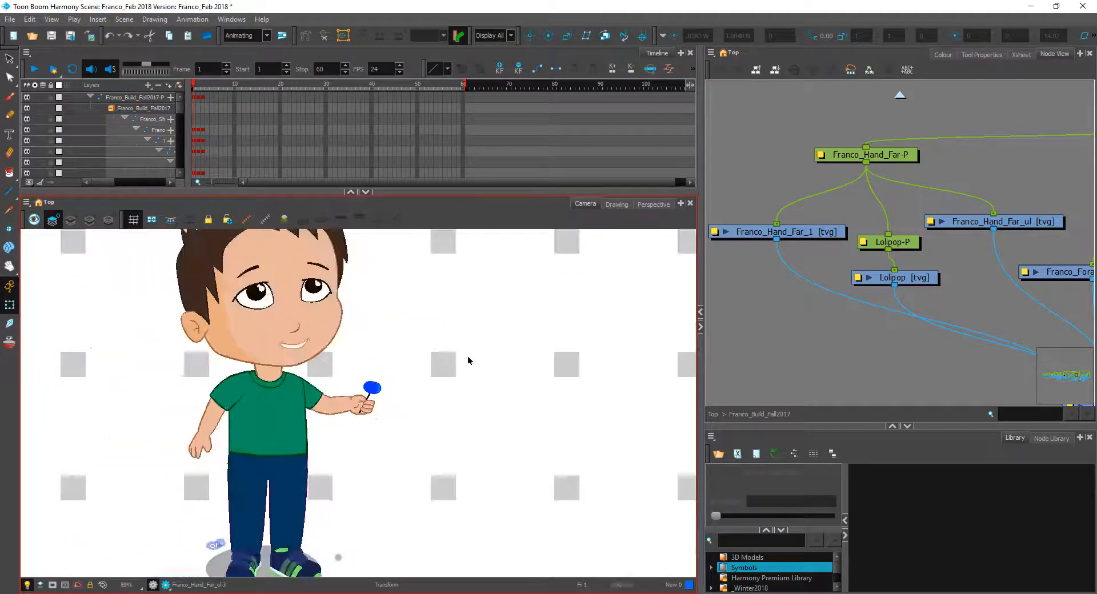